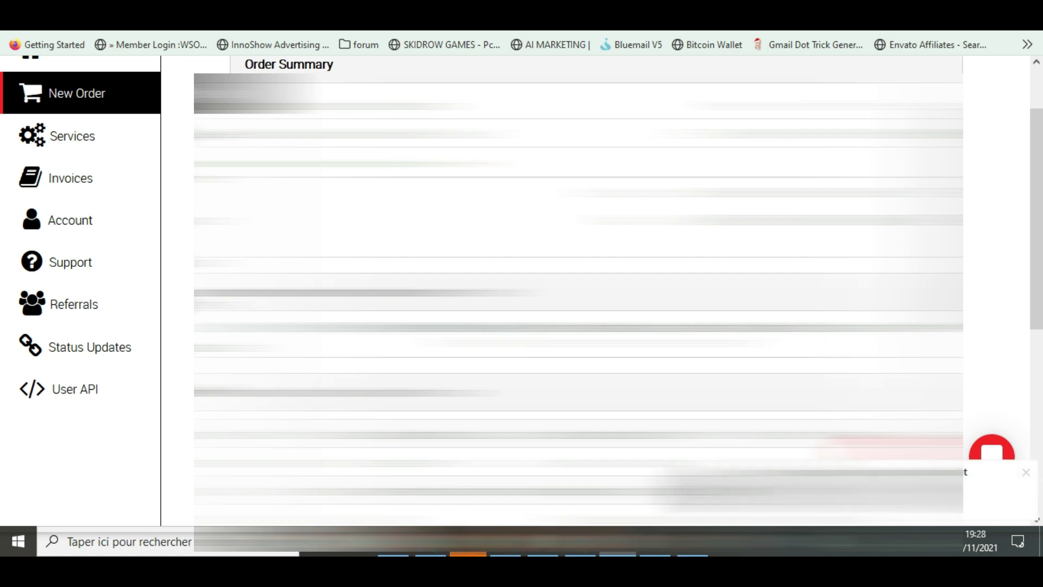
# Dismiss the chat popup, scroll the order summary down to the footer, and dismiss the popup again
pyautogui.click(1027, 473)
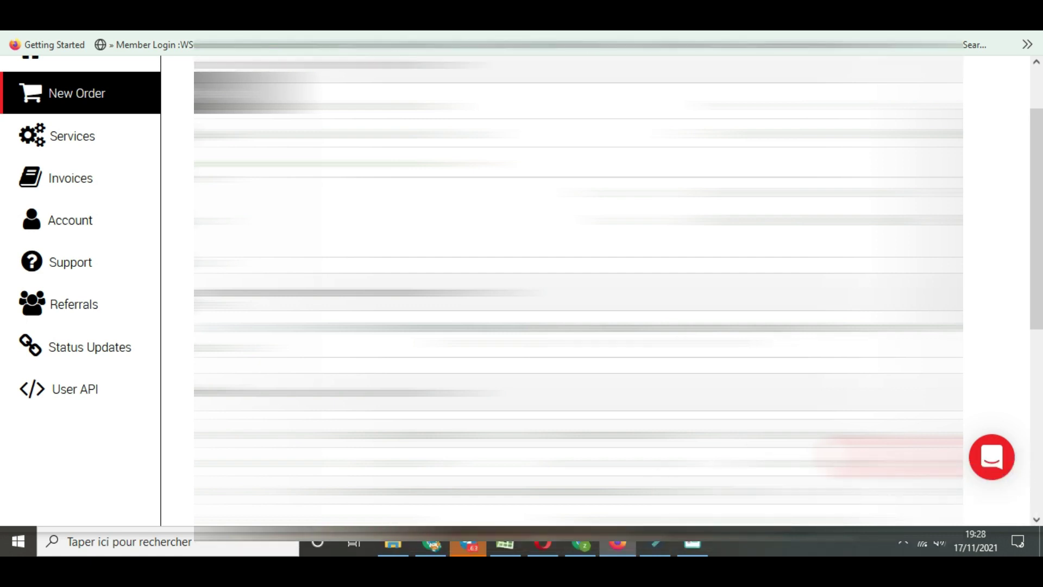
pyautogui.scroll(-5, 578, 290)
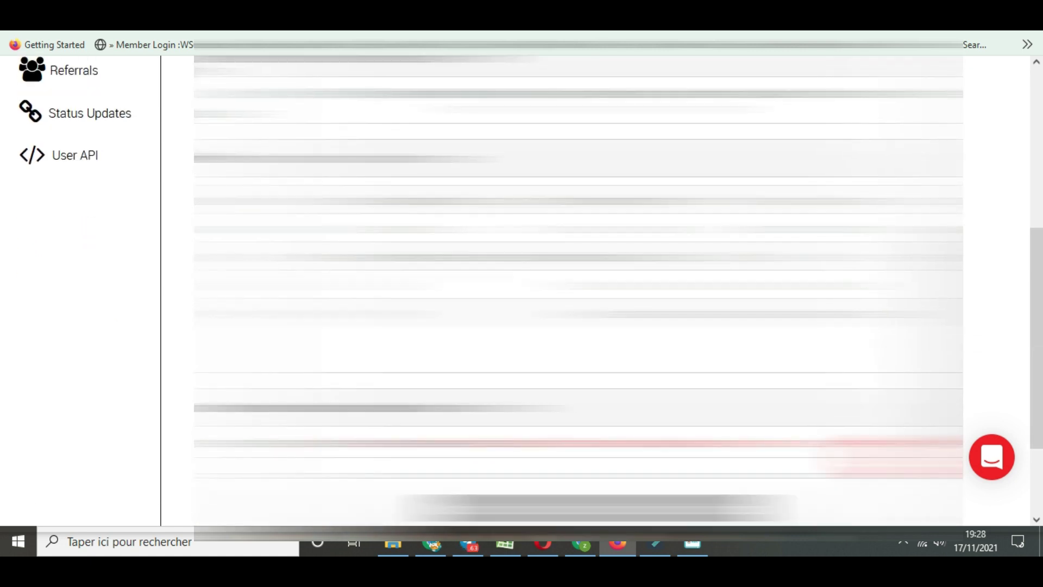
pyautogui.scroll(-3, 578, 290)
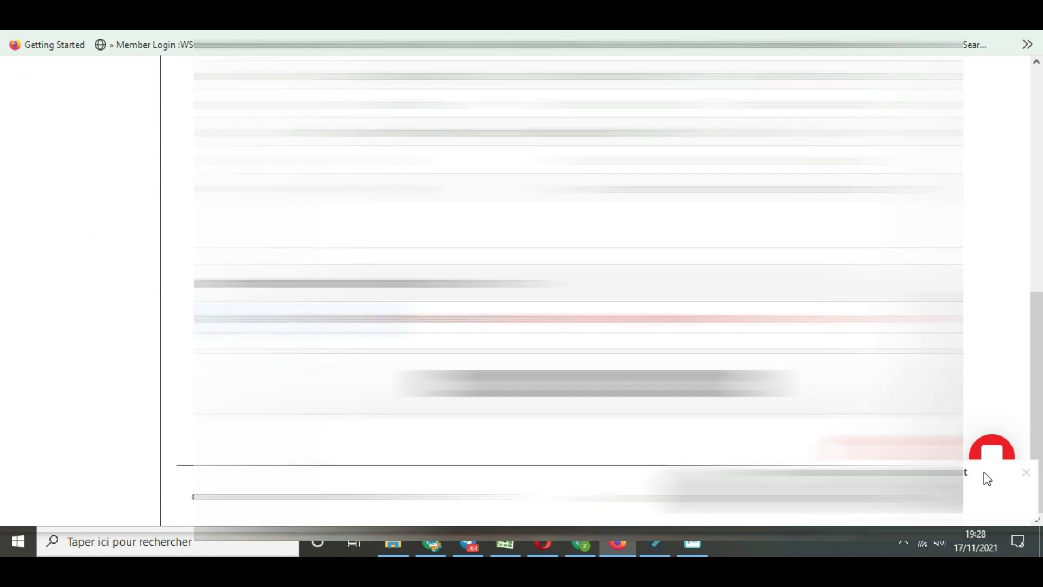
pyautogui.click(1026, 473)
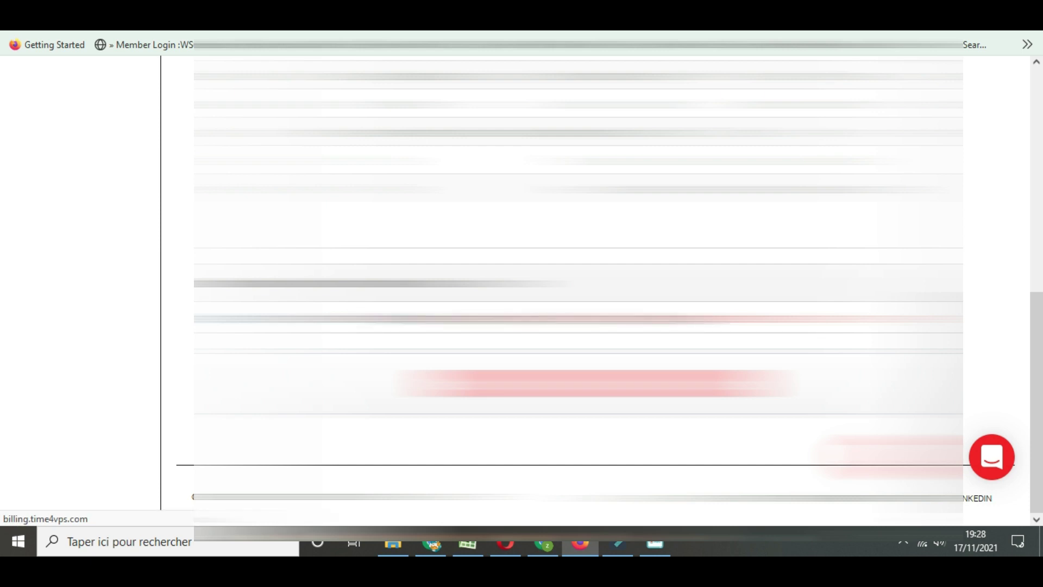
# Scroll up and down through the blurred New Order summary table to review it
pyautogui.scroll(-3, 543, 293)
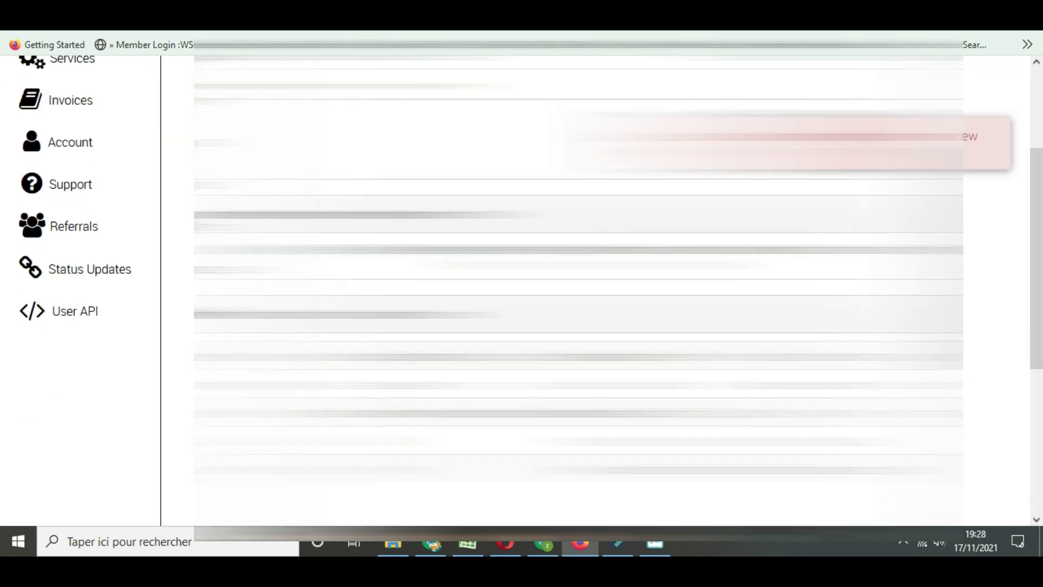
pyautogui.scroll(-2, 543, 293)
pyautogui.scroll(4, 543, 294)
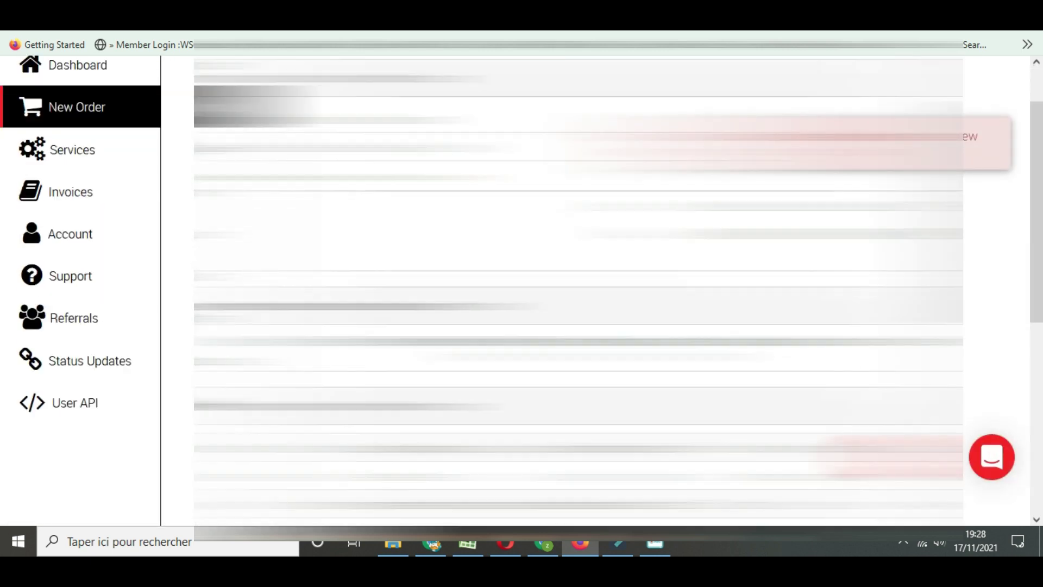
pyautogui.scroll(2, 543, 293)
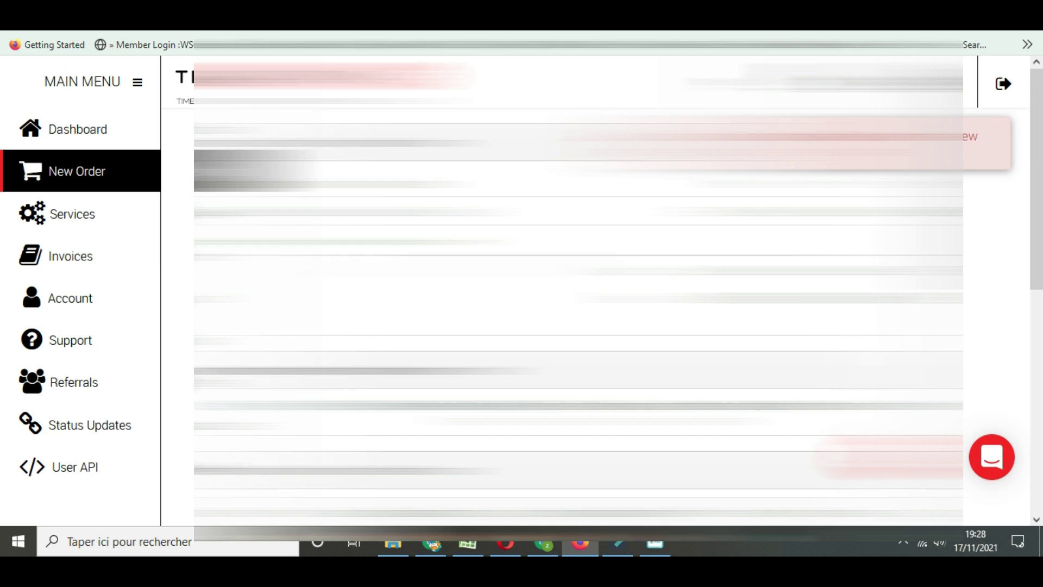
pyautogui.scroll(-4, 543, 294)
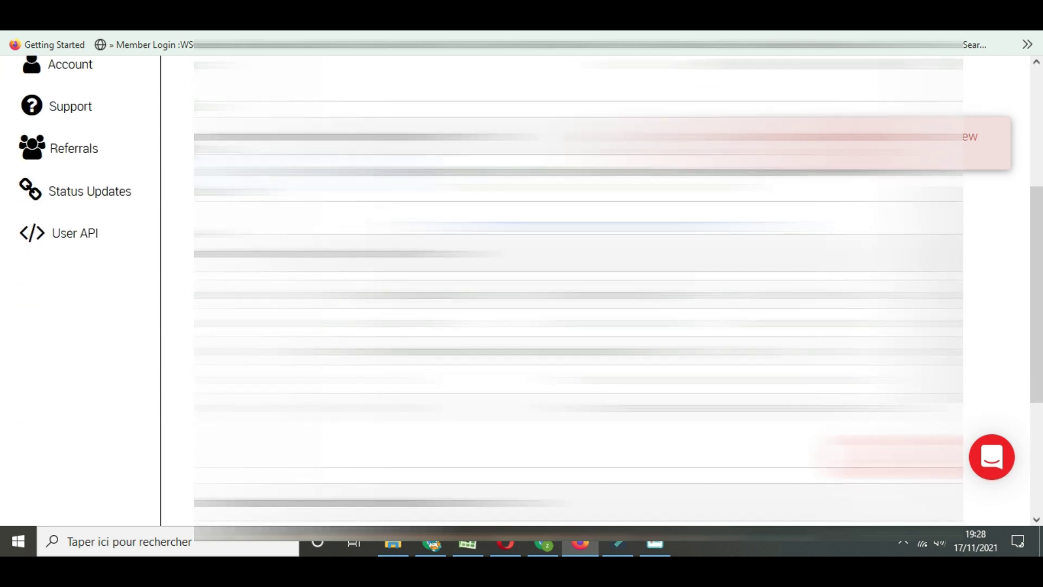
pyautogui.scroll(-3, 543, 293)
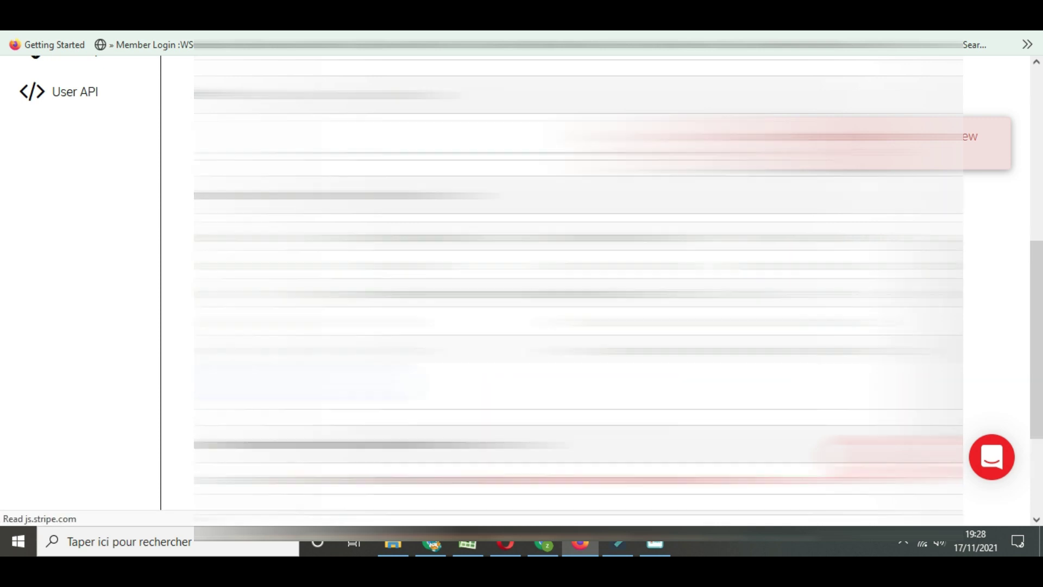
pyautogui.scroll(-1, 543, 293)
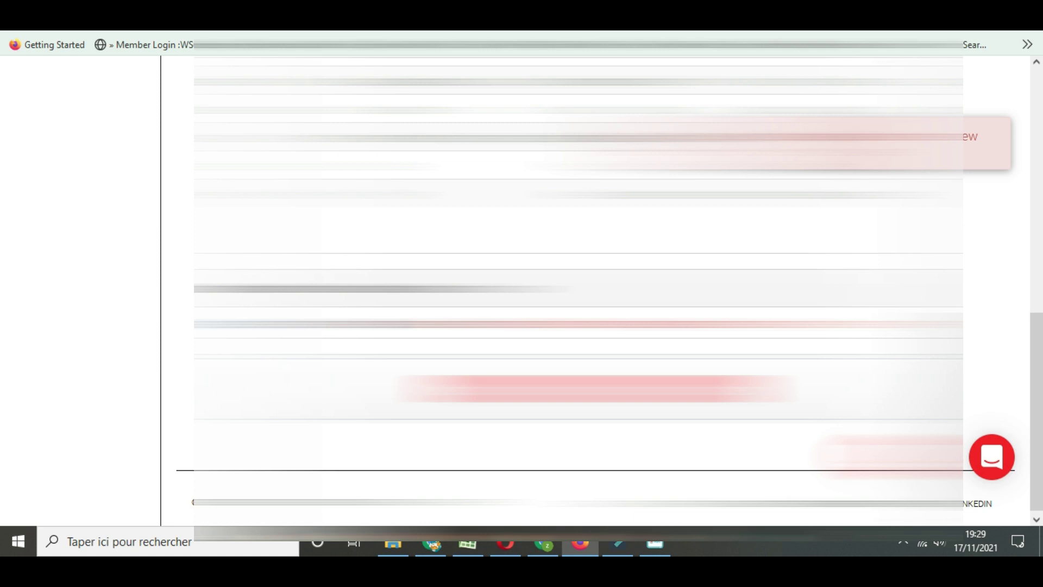
pyautogui.scroll(10, 543, 293)
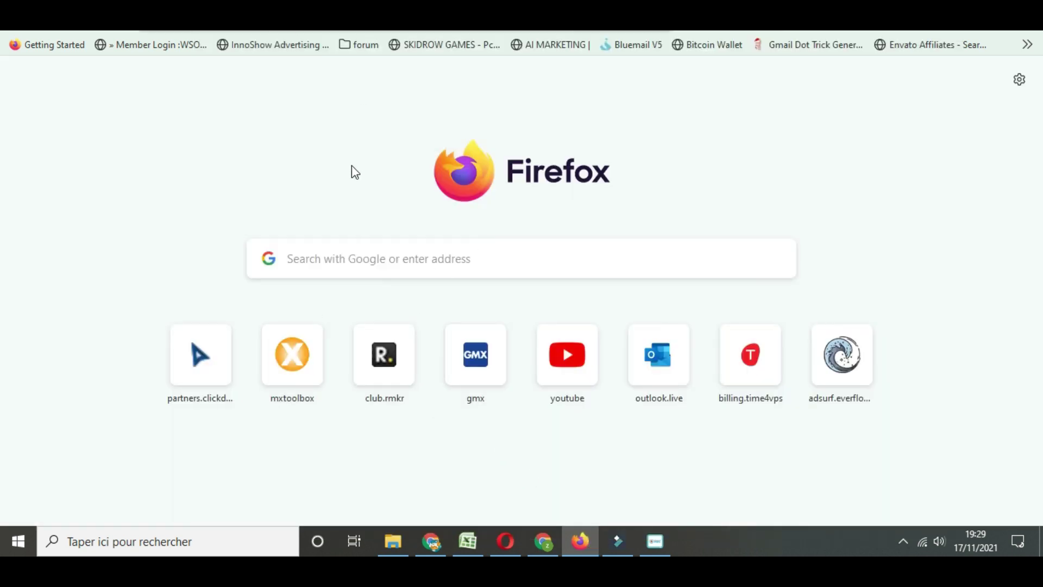
# Minimize Firefox and search Windows for WinSCP, then replace the query with 'ter' for a terminal
pyautogui.click(582, 548)
pyautogui.click(119, 552)
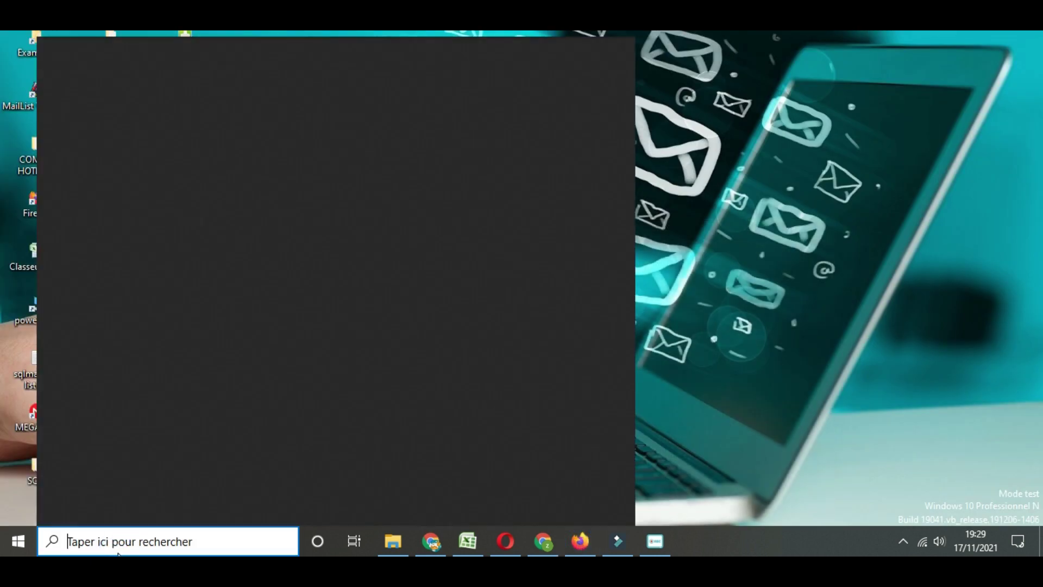
pyautogui.write('sc')
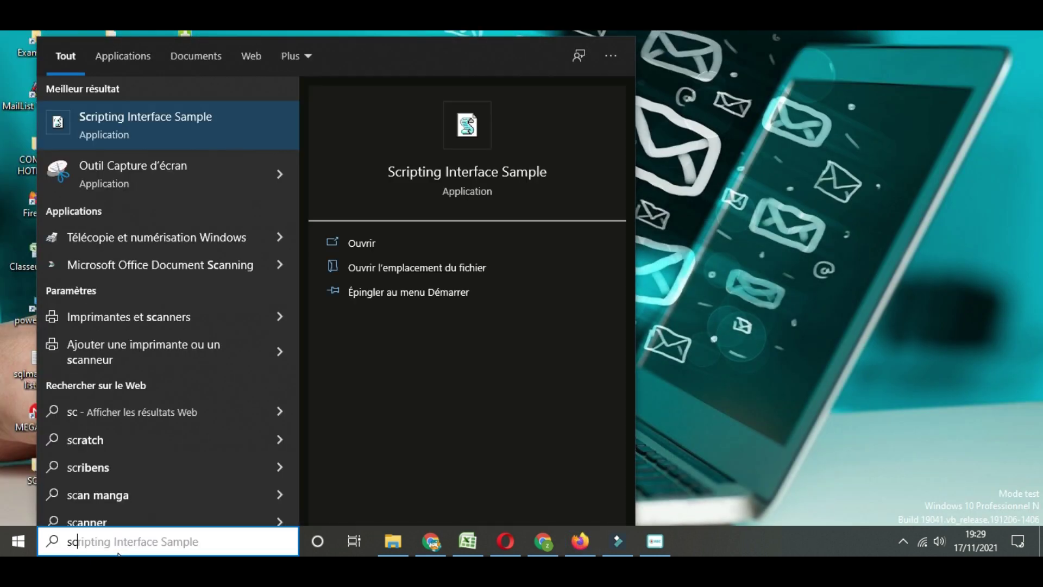
pyautogui.press('BackSpace')
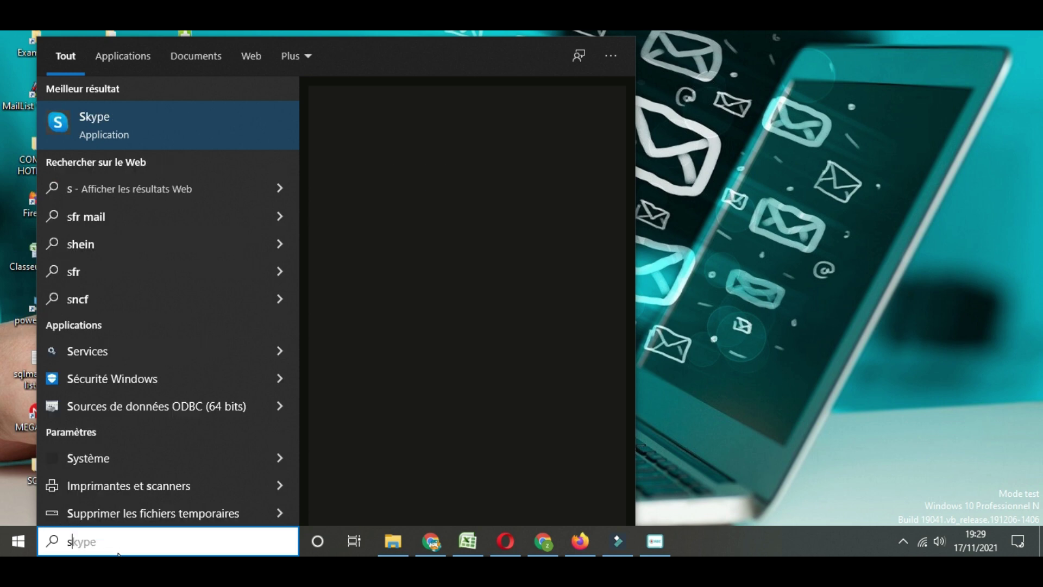
pyautogui.press('BackSpace')
pyautogui.write('winSCP')
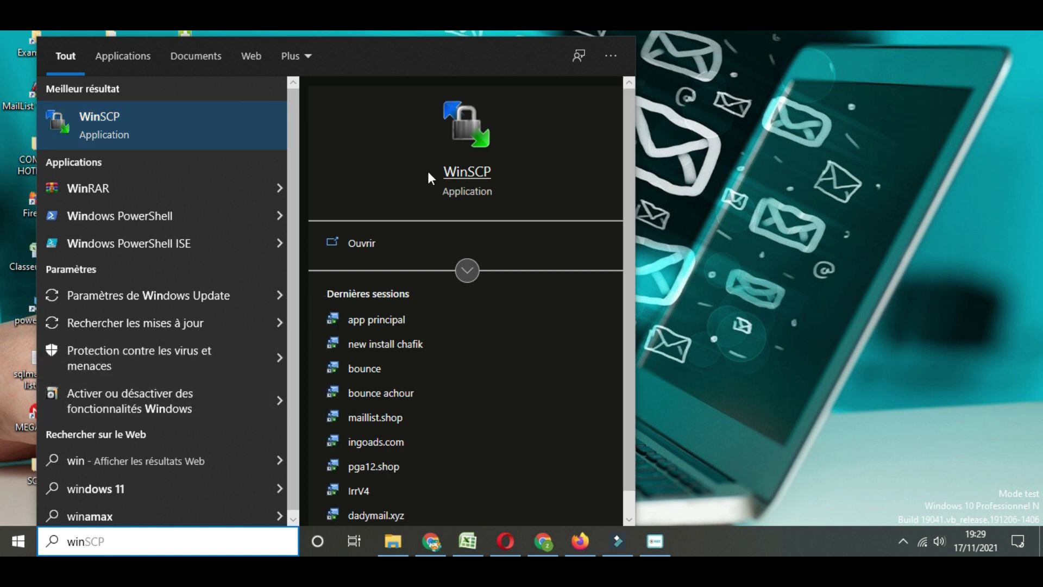
pyautogui.click(117, 546)
pyautogui.write('t')
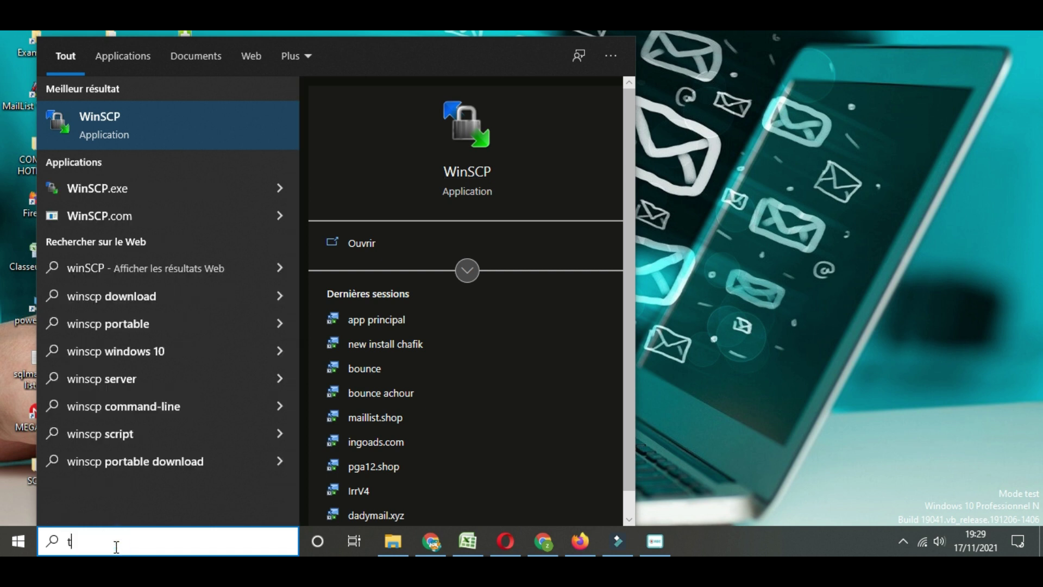
pyautogui.write('er')
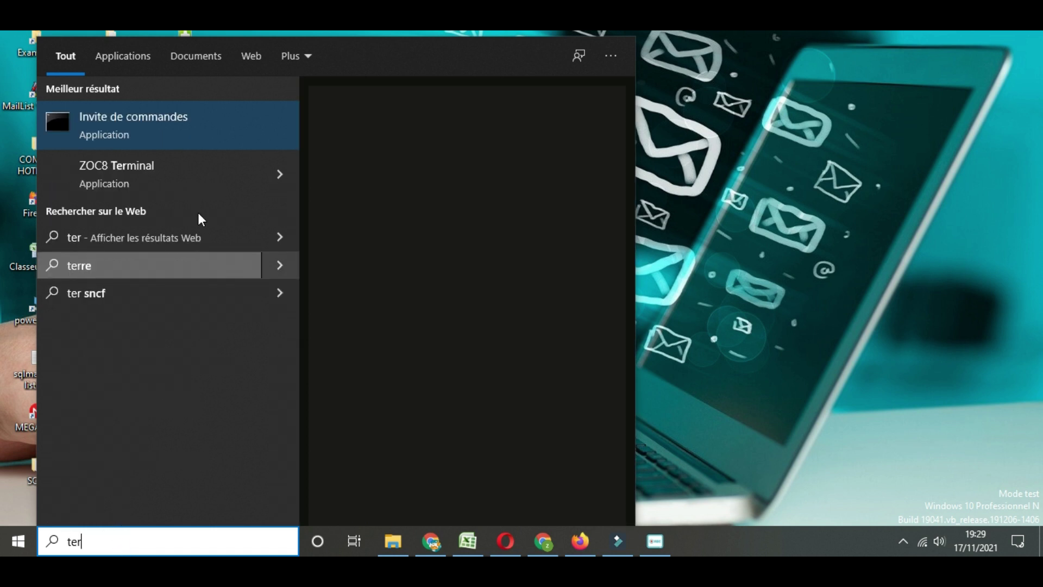
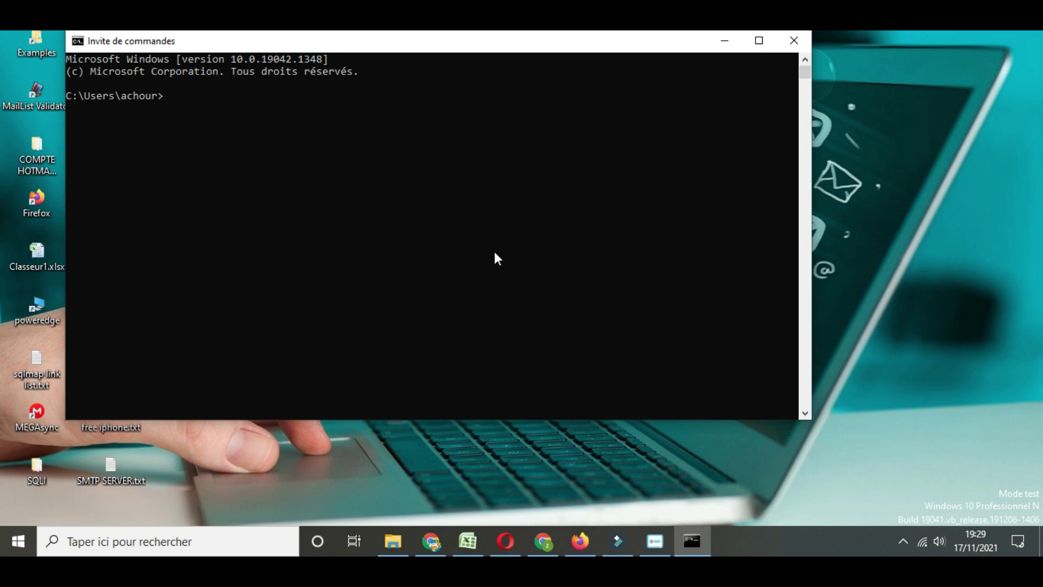
# Close the Command Prompt window to return to the desktop
pyautogui.click(795, 42)
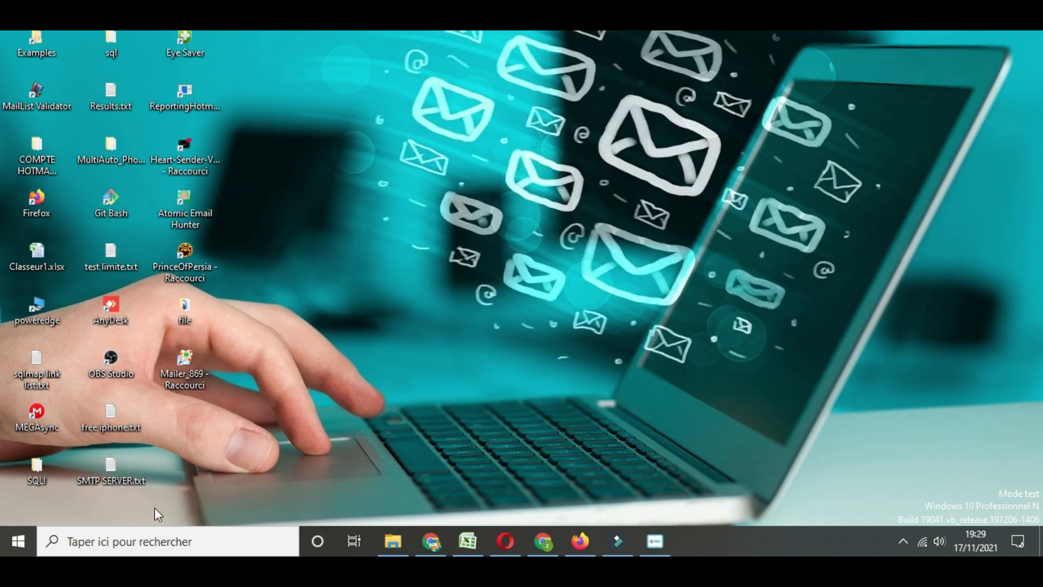
# Search Windows for 'zoc' and launch ZOC8 Terminal from the results
pyautogui.click(150, 543)
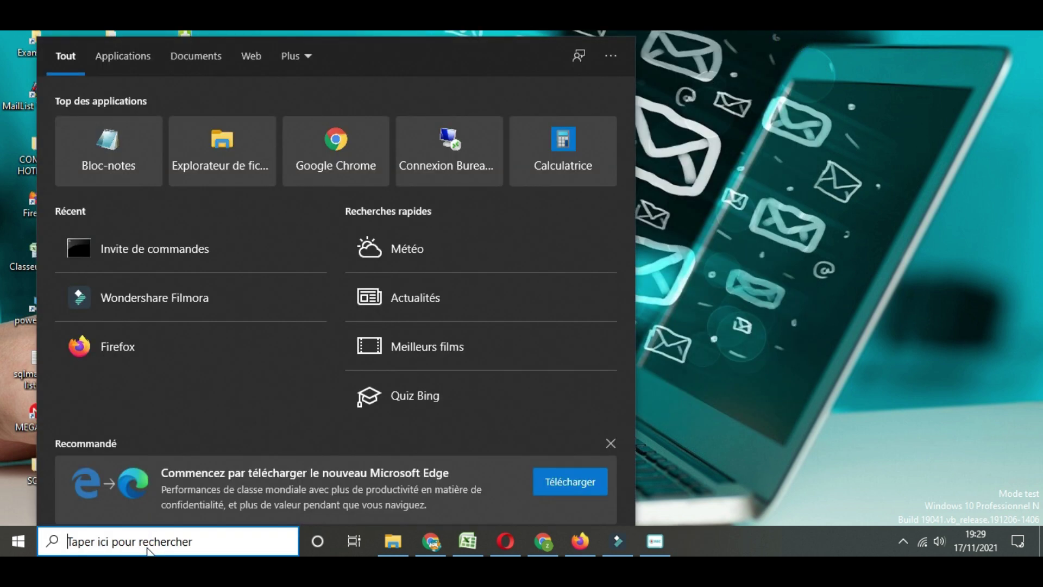
pyautogui.write('zoc')
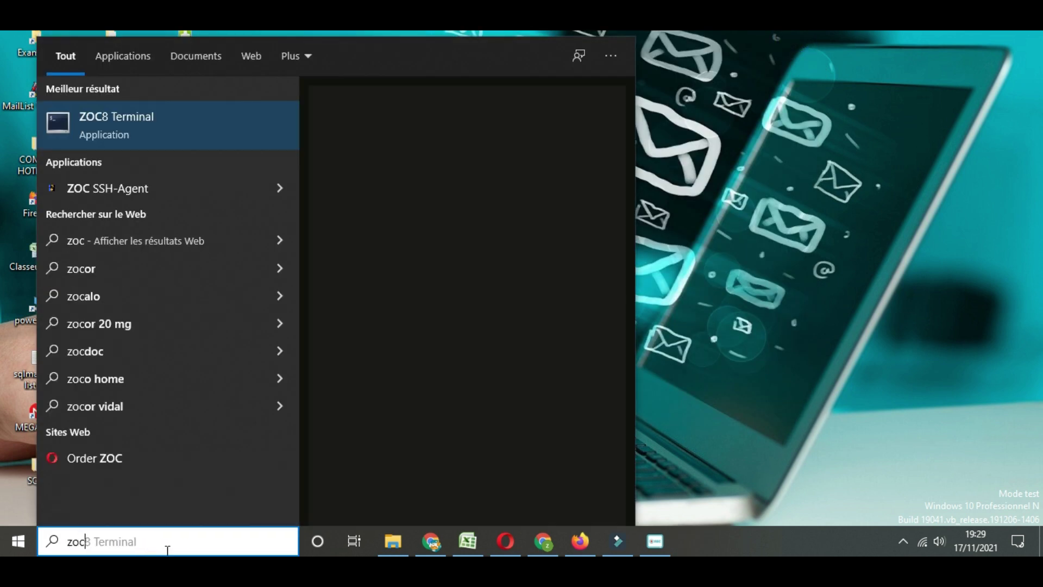
pyautogui.click(371, 241)
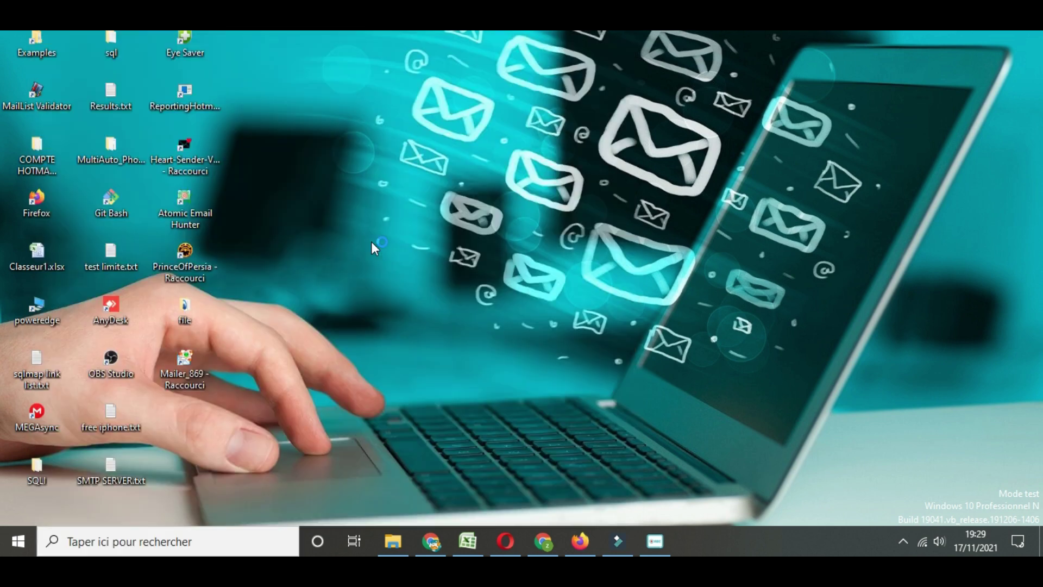
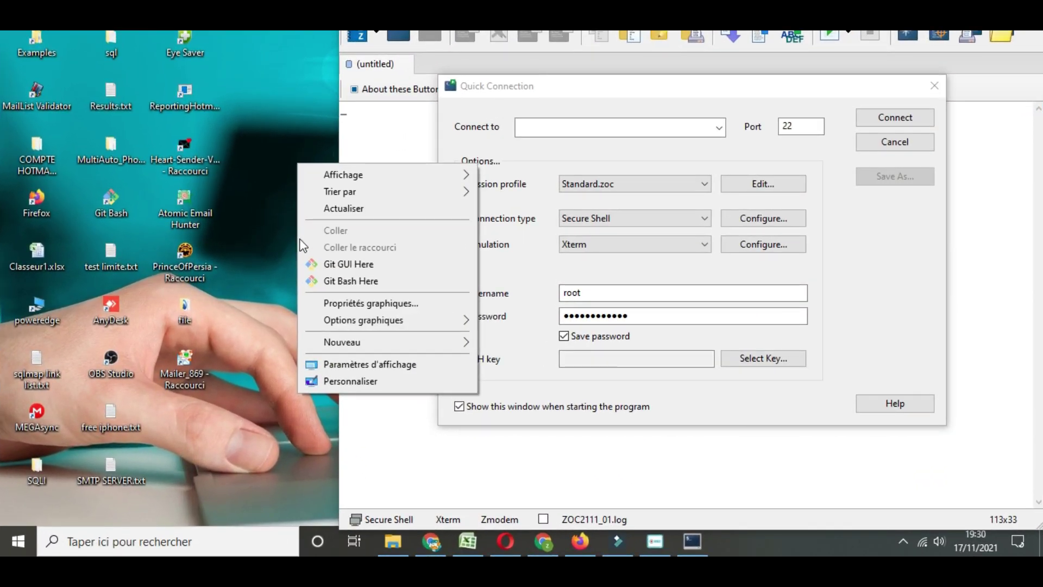
# Dismiss the open desktop context menu without choosing any option
pyautogui.moveTo(364, 345)
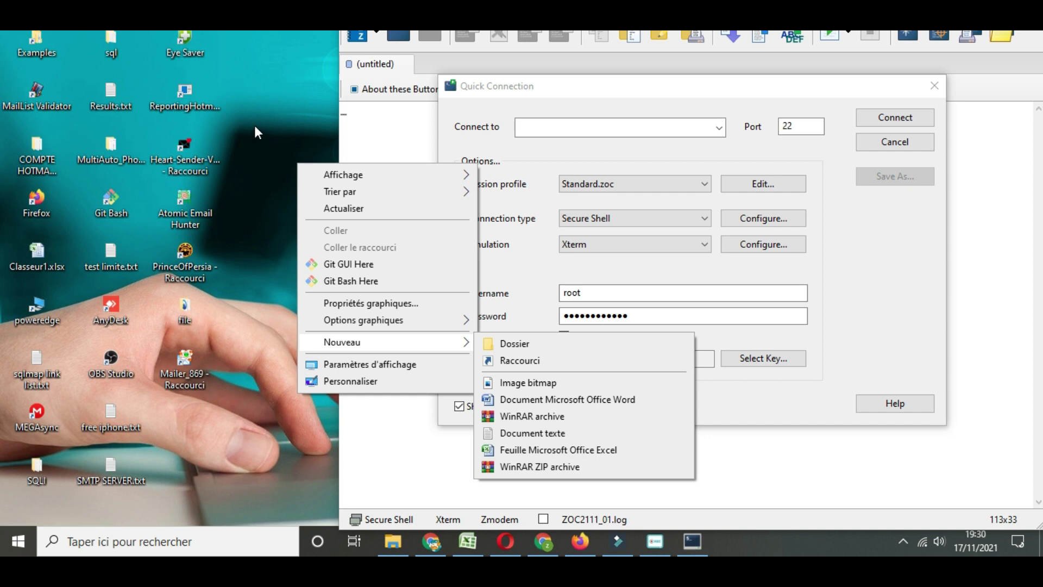
pyautogui.click(249, 483)
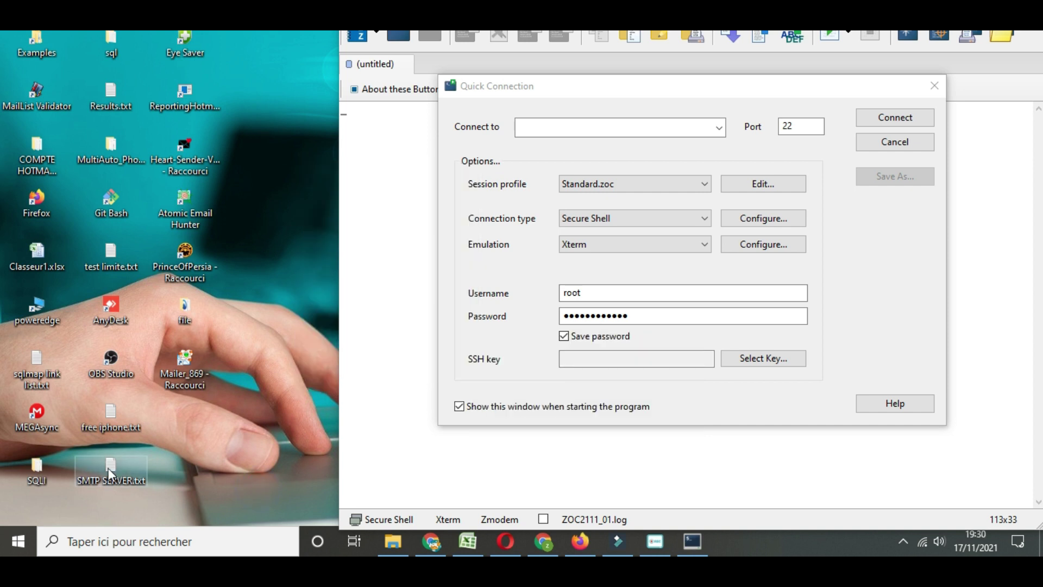
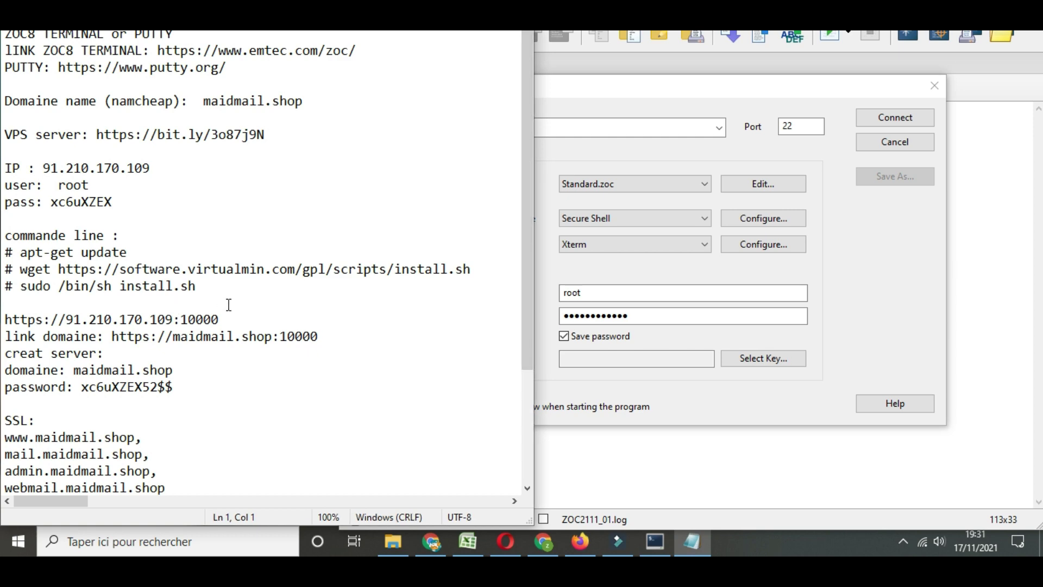
# Switch from the Notepad setup notes to the Firefox browser
pyautogui.click(579, 542)
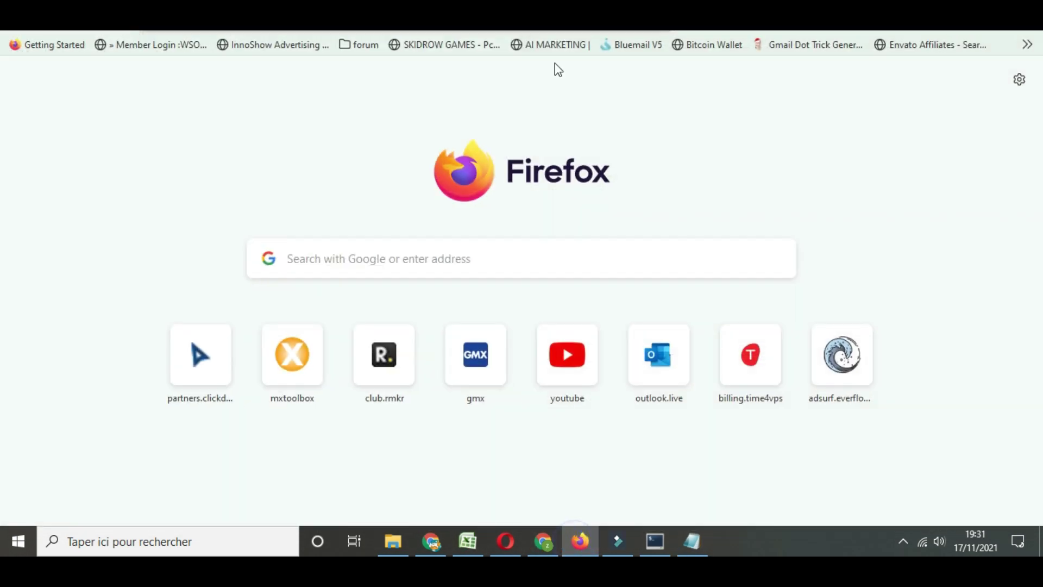
# Go to namecheap.com from the address bar suggestion to reach the Domain List
pyautogui.write('n')
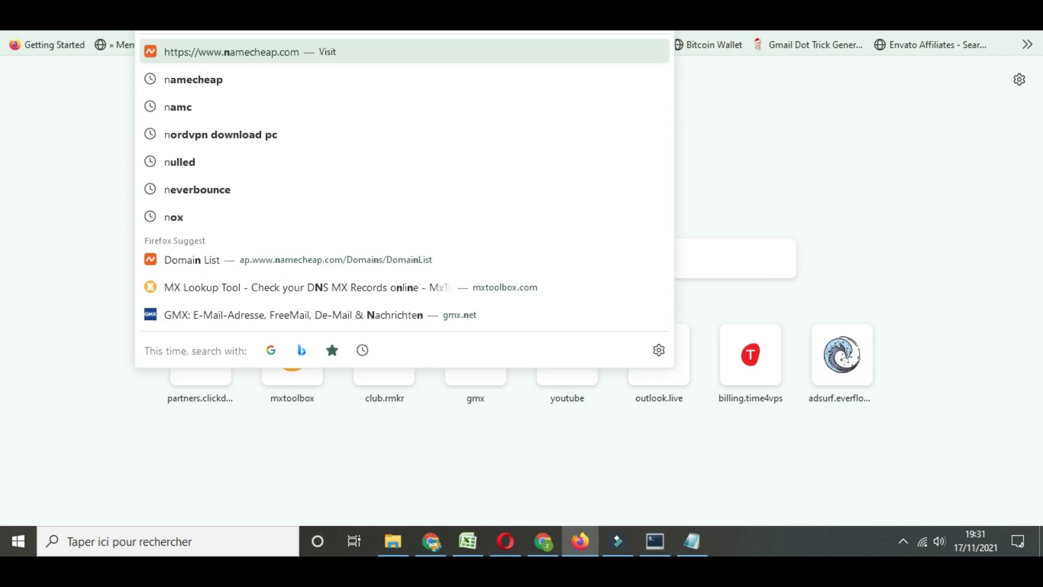
pyautogui.press('Return')
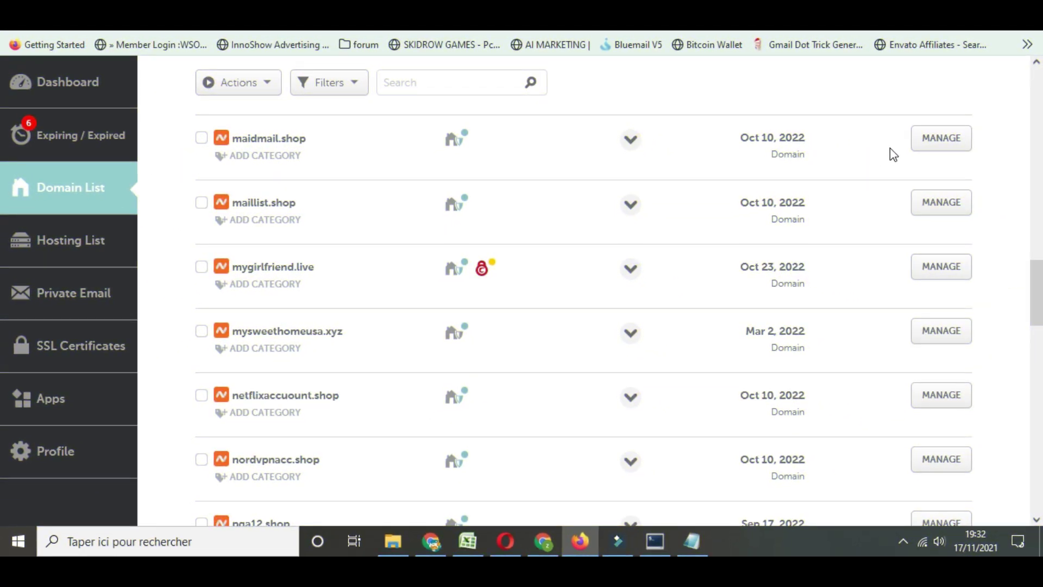
# Scroll down maidmail.shop's Advanced DNS page to the A records pointing to 91.210.170.109
pyautogui.moveTo(459, 222)
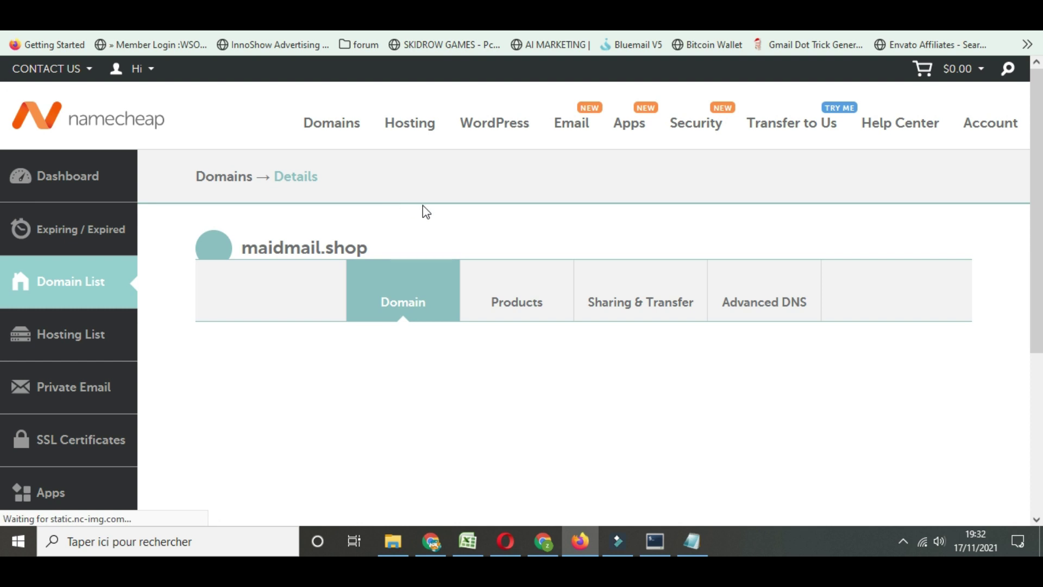
pyautogui.scroll(-3, 538, 250)
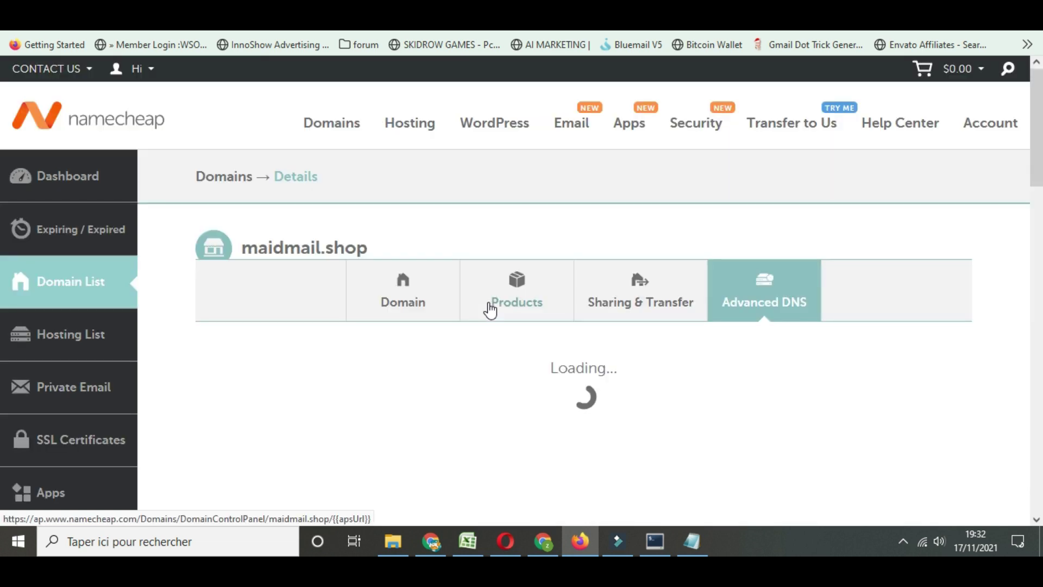
pyautogui.scroll(-3, 436, 301)
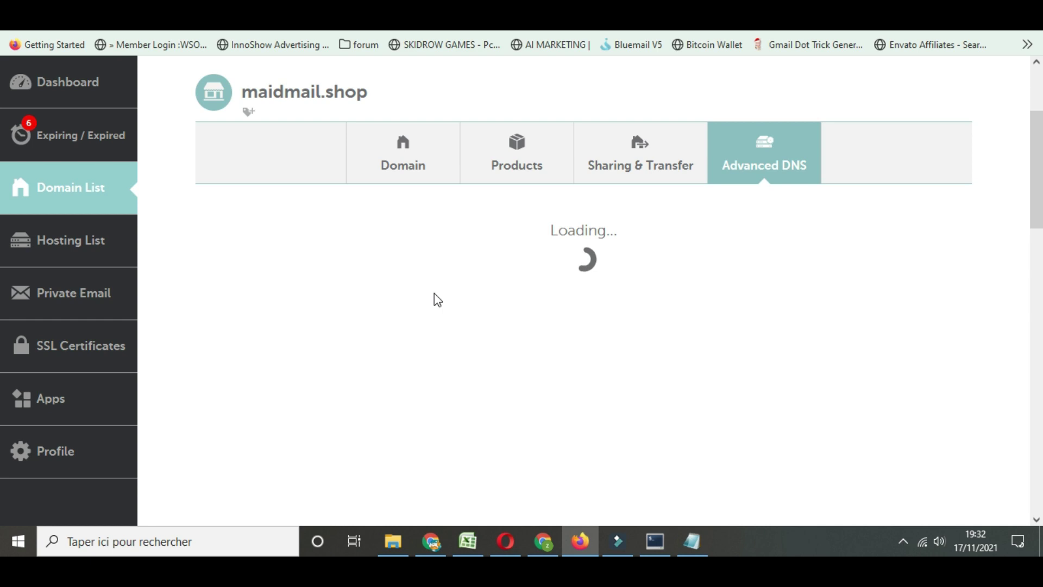
pyautogui.scroll(-2, 388, 297)
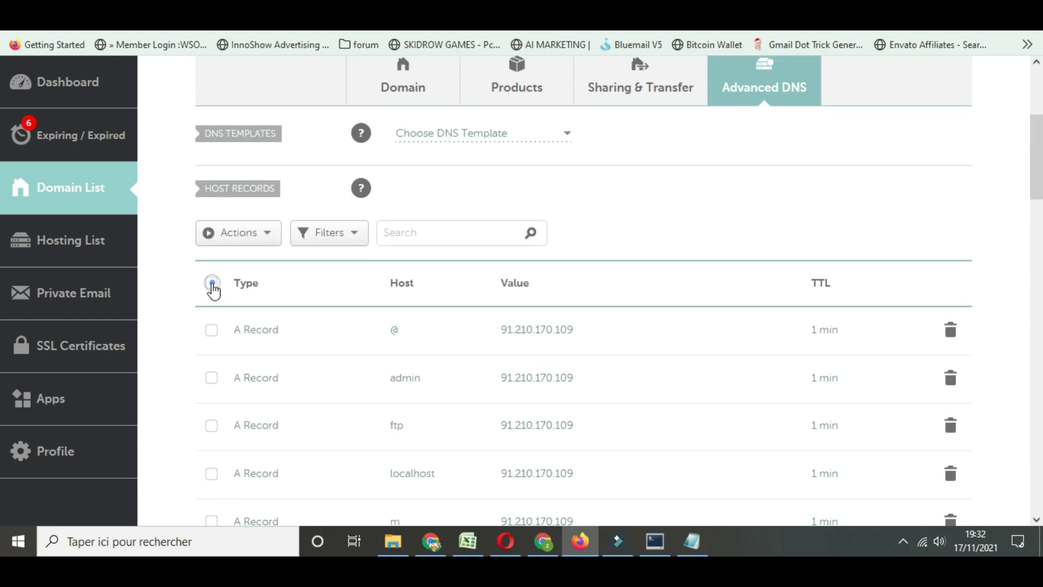
# Select all maidmail.shop host records and remove them, leaving 'No Records Found'
pyautogui.click(212, 284)
pyautogui.click(240, 234)
pyautogui.click(227, 260)
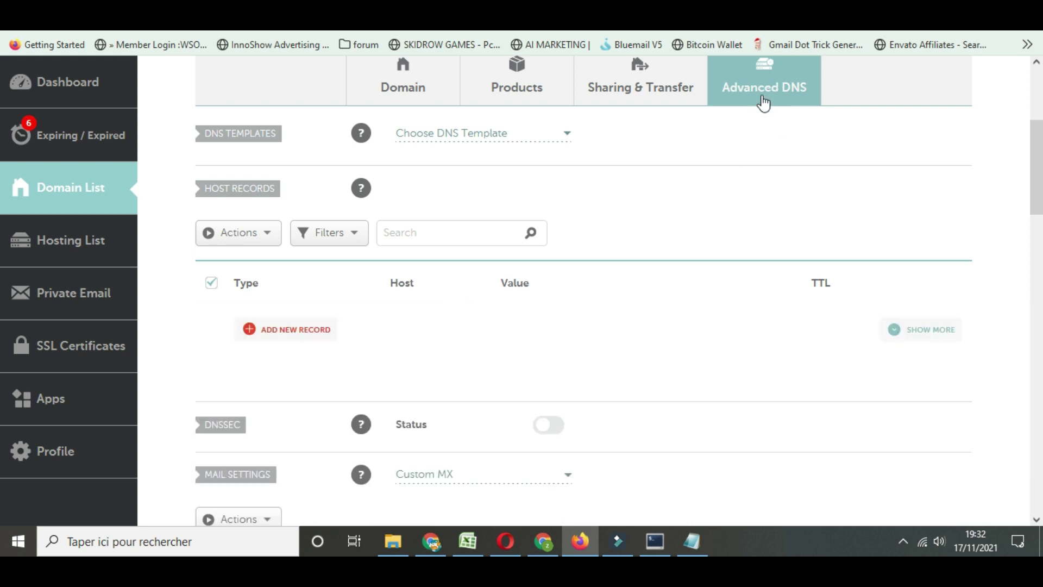
pyautogui.scroll(-1, 451, 336)
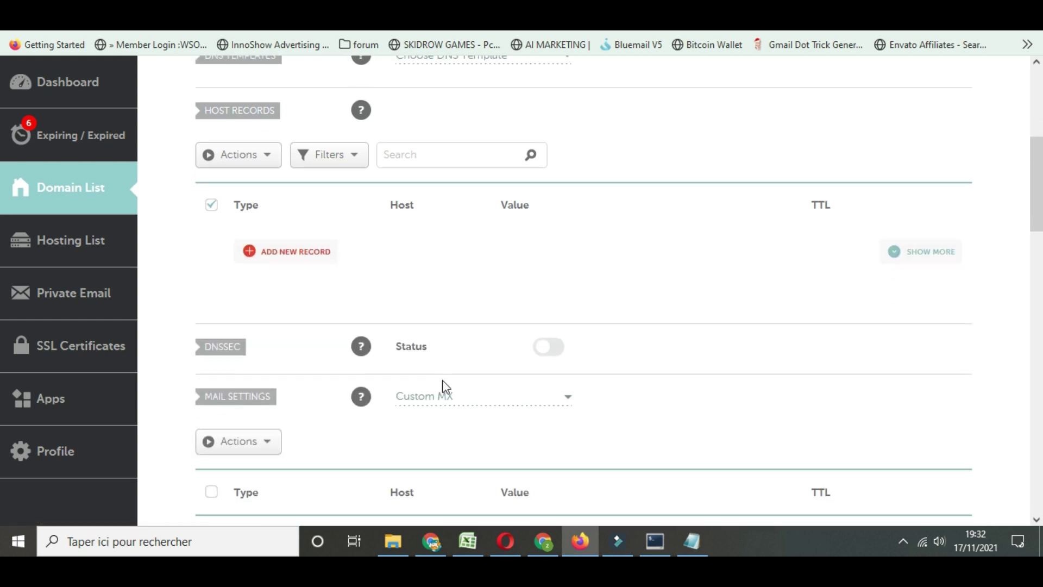
pyautogui.scroll(2, 382, 262)
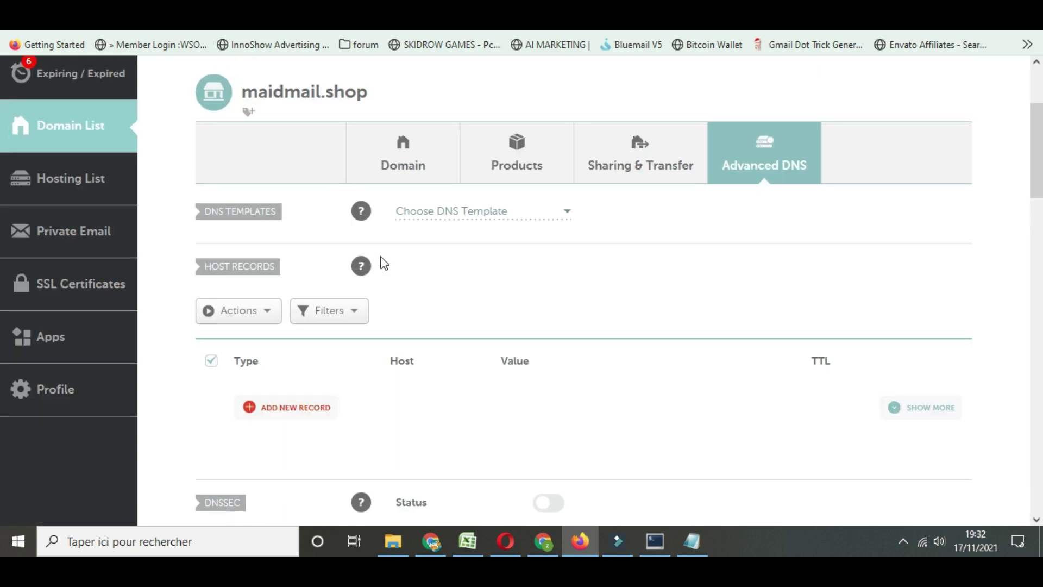
pyautogui.click(616, 548)
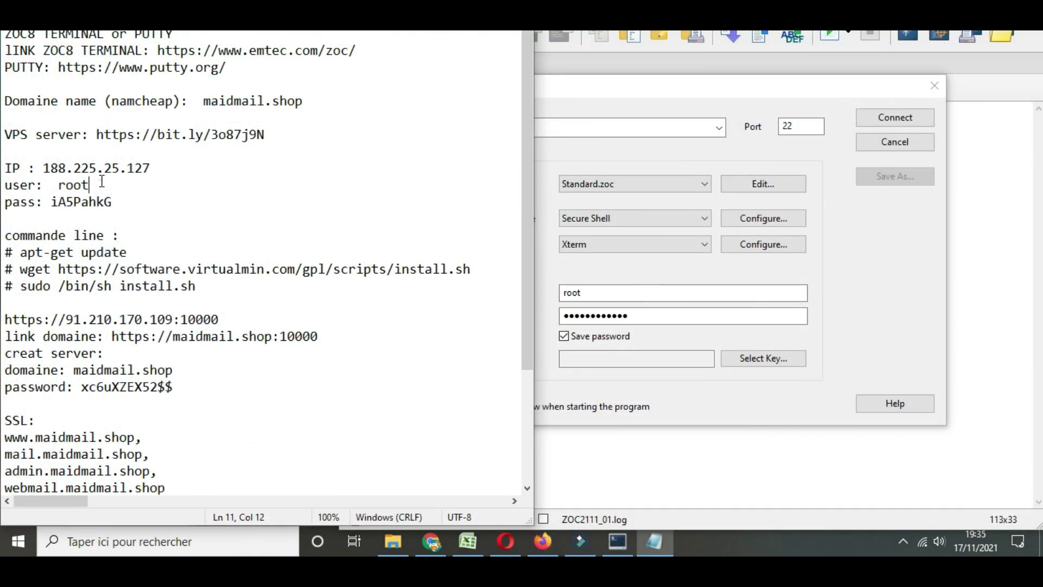
# Edit the login details in the notes and select the new VPS IP 188.225.25.127
pyautogui.click(103, 181)
pyautogui.moveTo(44, 168); pyautogui.dragTo(151, 169)
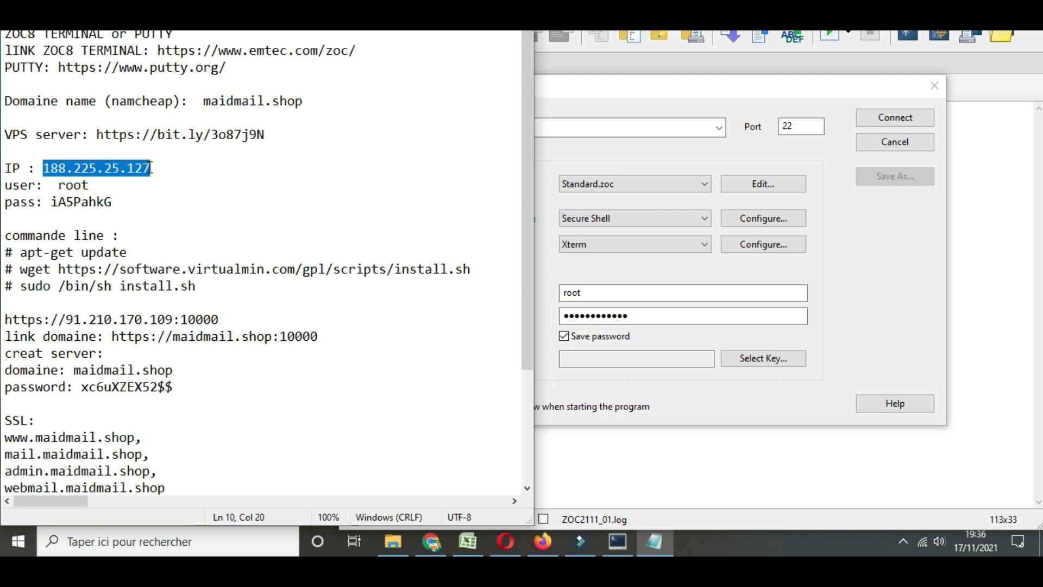
# Add 'ubuntu 20.04' on a new line below the root password line
pyautogui.click(122, 204)
pyautogui.press('Return')
pyautogui.press('Return')
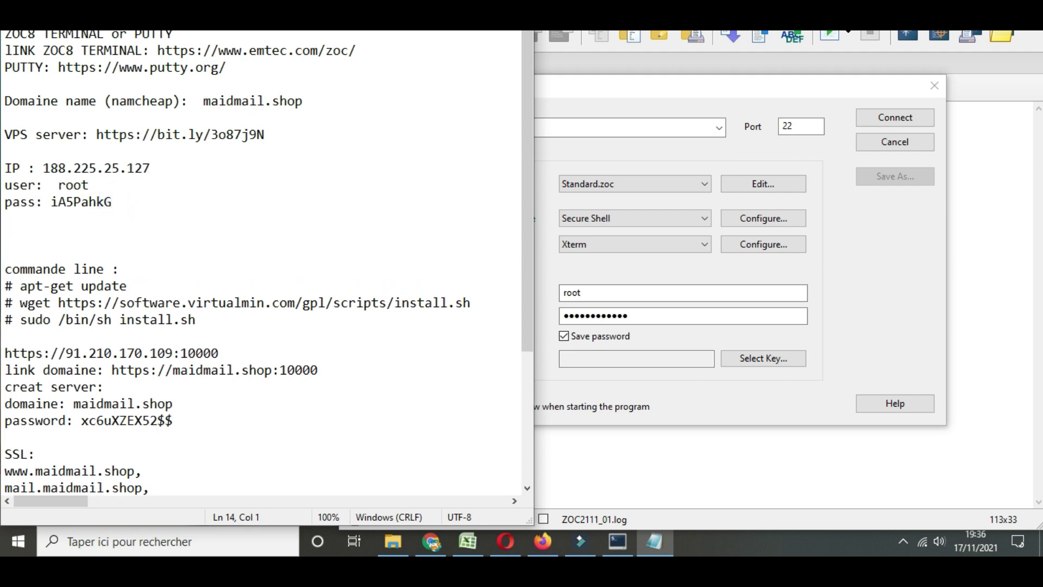
pyautogui.write('ubuntu 20')
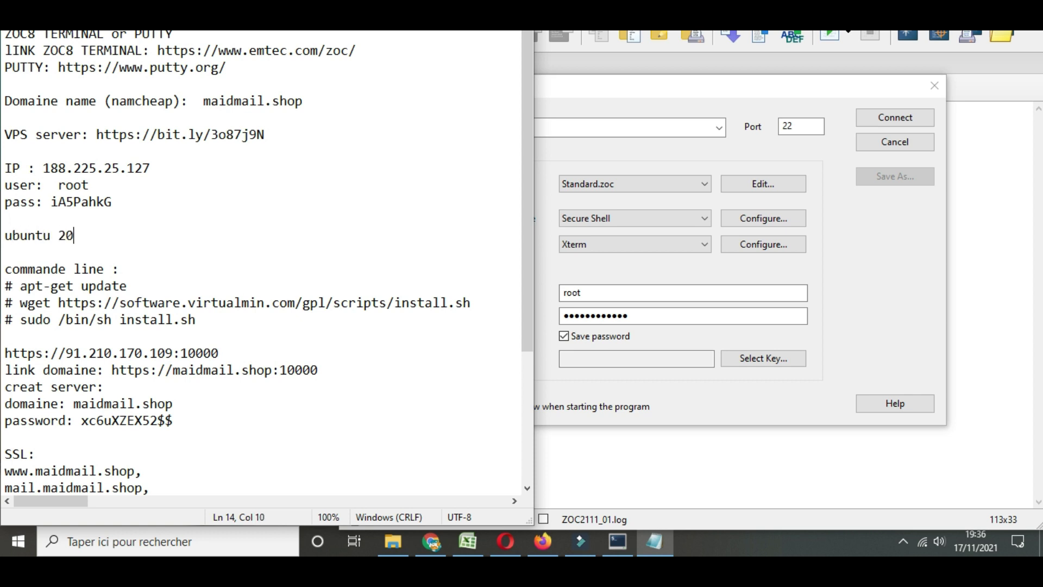
pyautogui.write('.04')
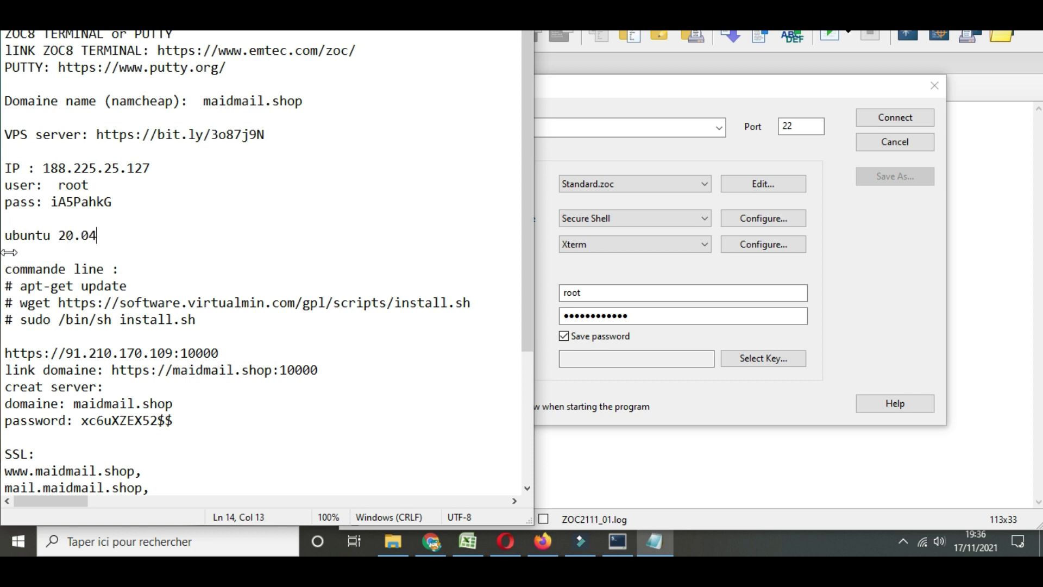
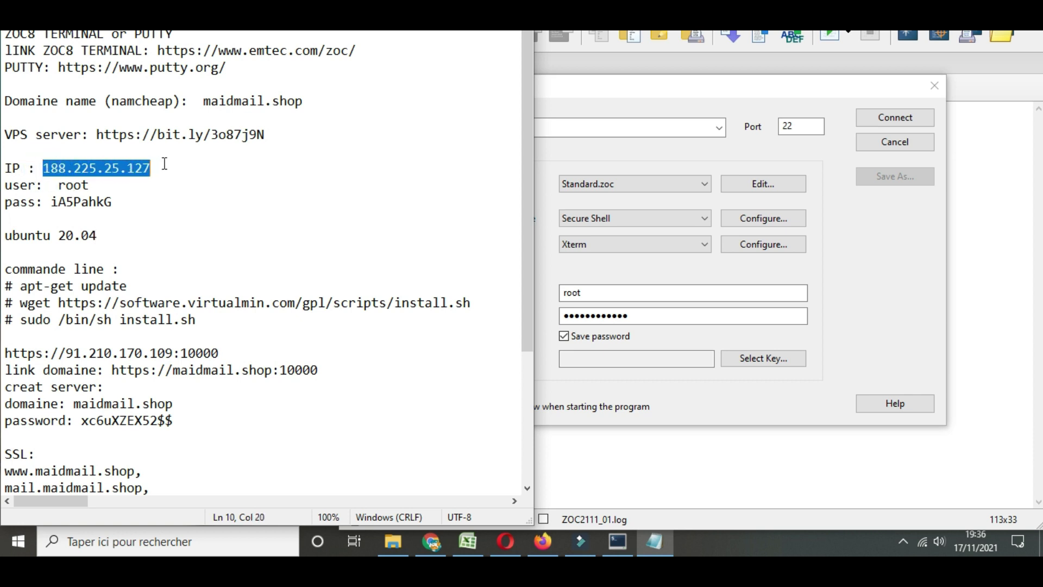
# Paste the IP 188.225.25.127 from the notes as the connection host, then copy the root password
pyautogui.hotkey('ctrl', 'c')
pyautogui.click(598, 124)
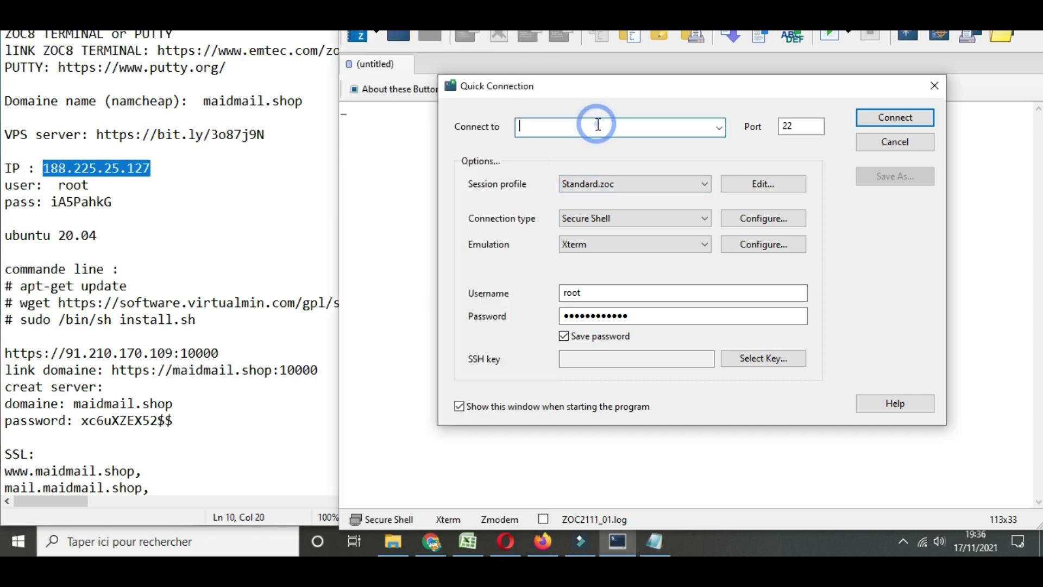
pyautogui.hotkey('ctrl', 'v')
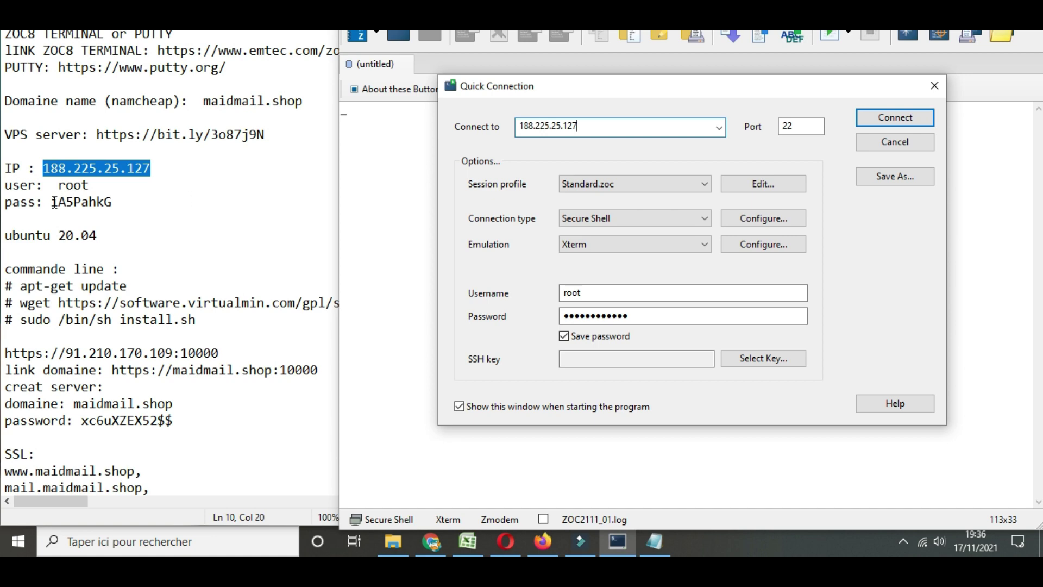
pyautogui.doubleClick(55, 203)
pyautogui.hotkey('ctrl', 'c')
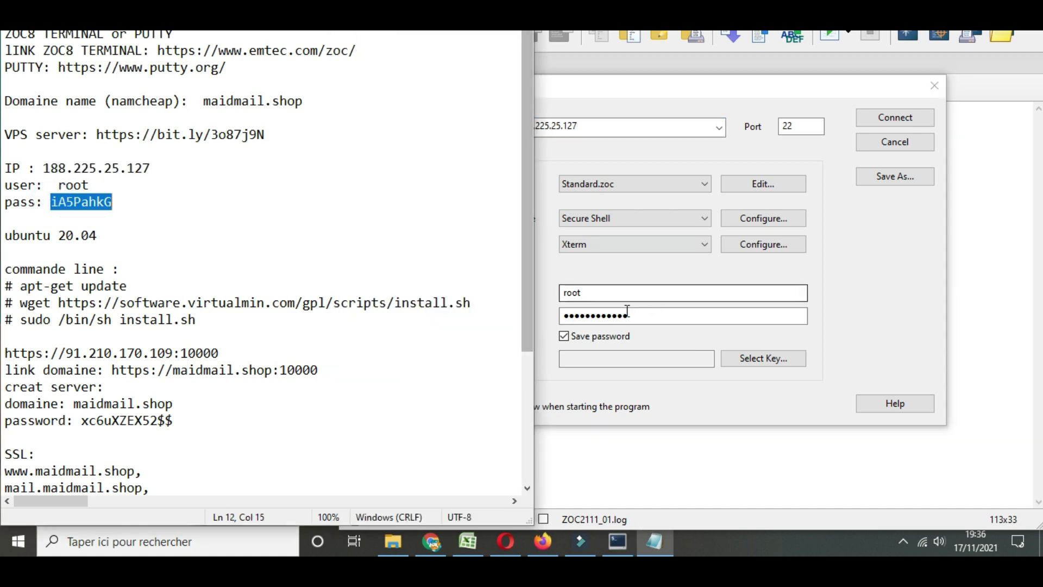
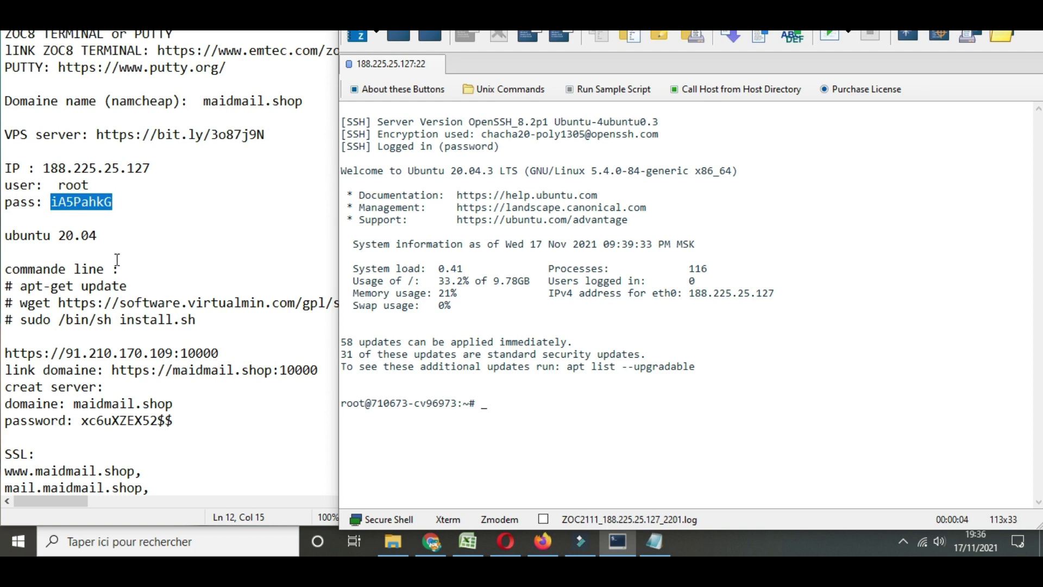
# Copy 'apt-get update' from the notes and run it in the SSH session to refresh package lists
pyautogui.scroll(-1, 118, 260)
pyautogui.moveTo(22, 238); pyautogui.dragTo(129, 236)
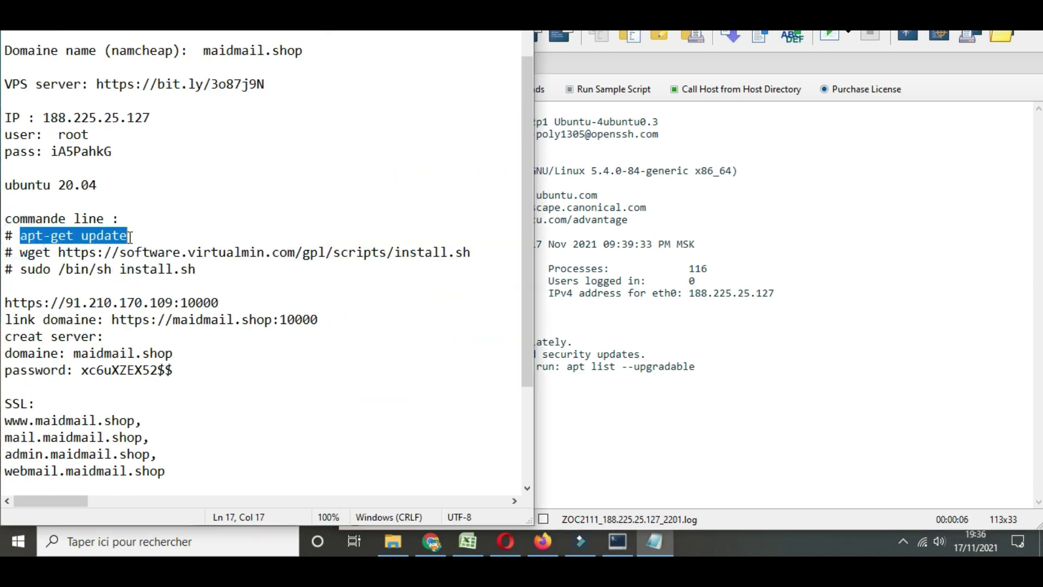
pyautogui.hotkey('ctrl', 'c')
pyautogui.click(587, 419)
pyautogui.hotkey('ctrl', 'v')
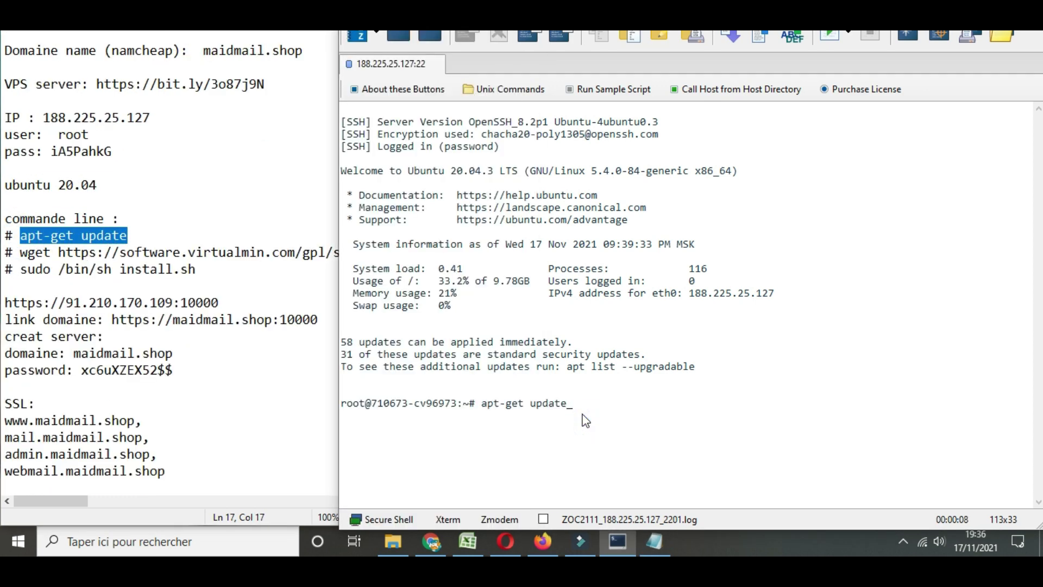
pyautogui.press('Return')
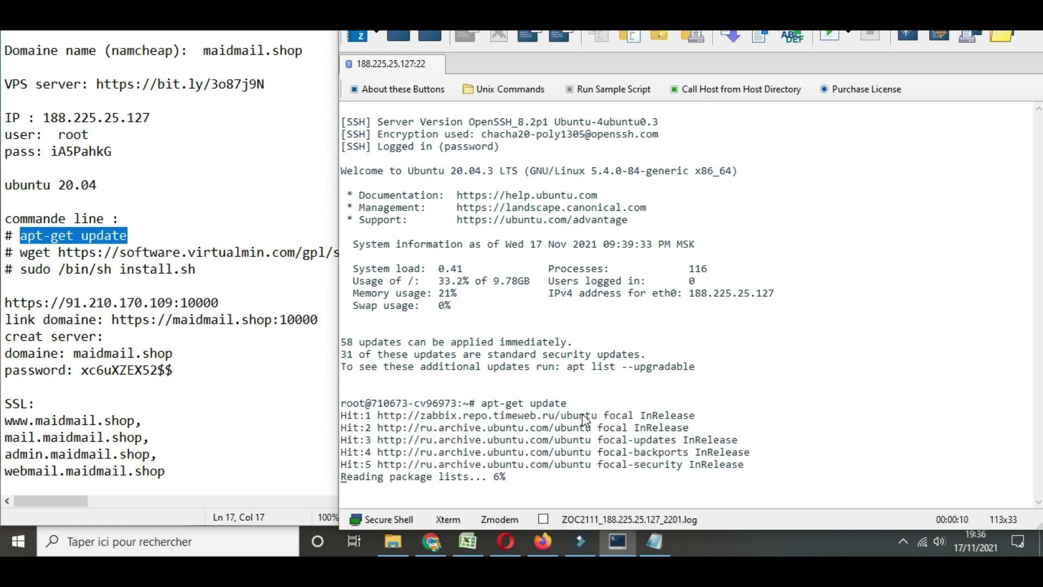
# Run the wget command from the notes to download Virtualmin's install.sh onto the VPS
pyautogui.moveTo(20, 252); pyautogui.dragTo(476, 248)
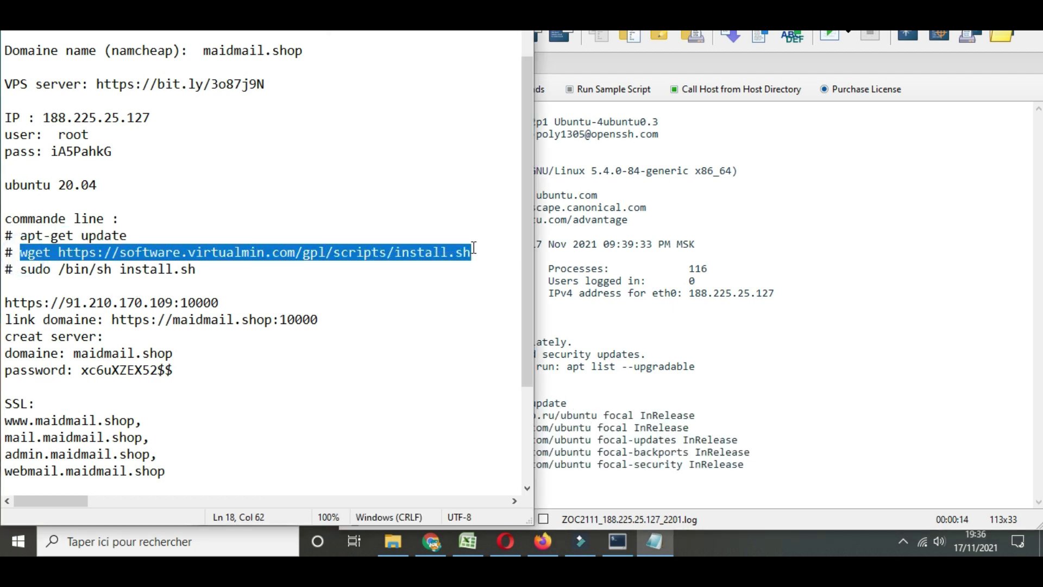
pyautogui.click(549, 331)
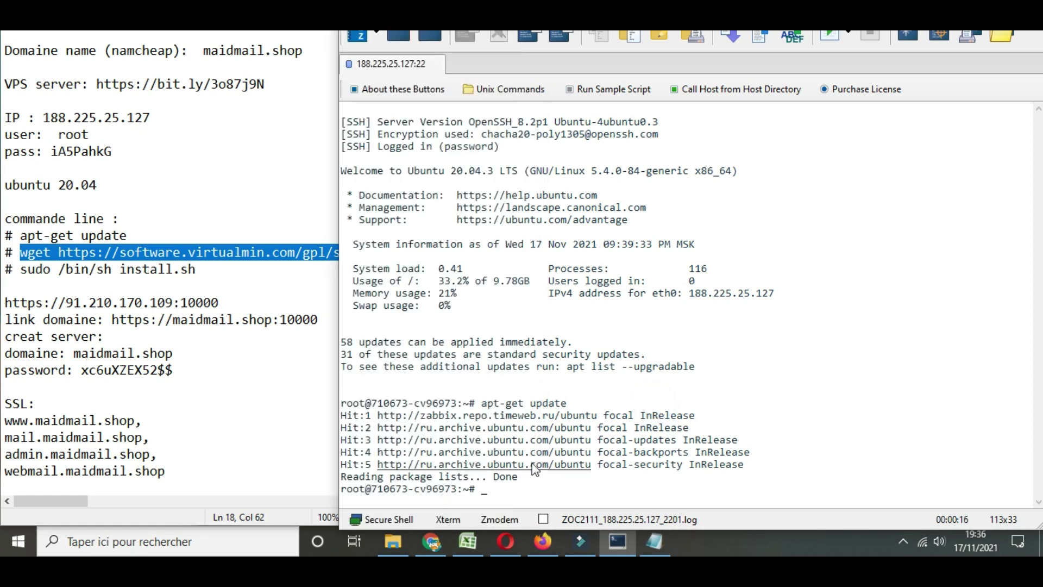
pyautogui.hotkey('ctrl', 'v')
pyautogui.press('Return')
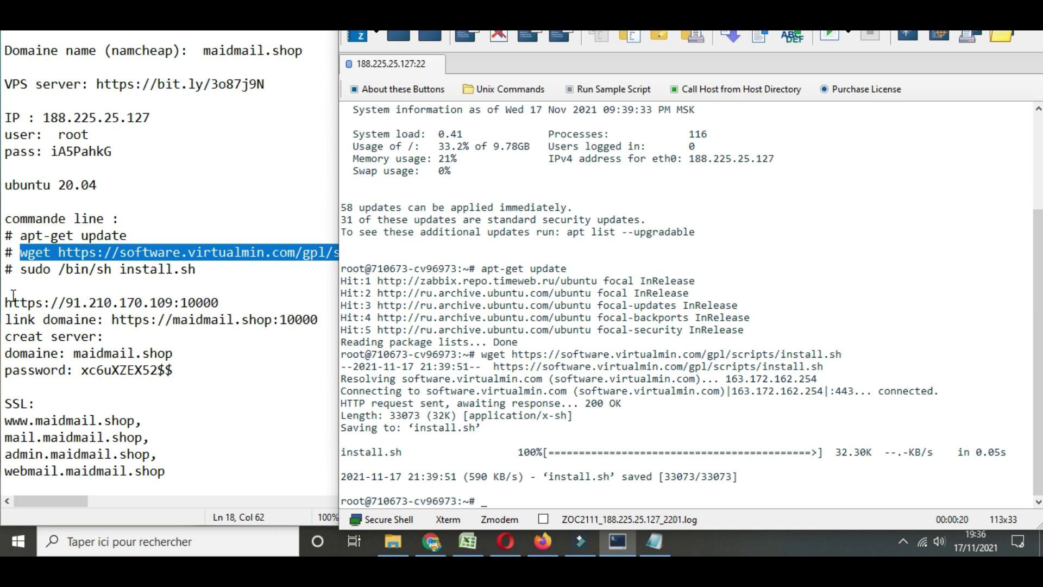
pyautogui.moveTo(21, 270); pyautogui.dragTo(196, 269)
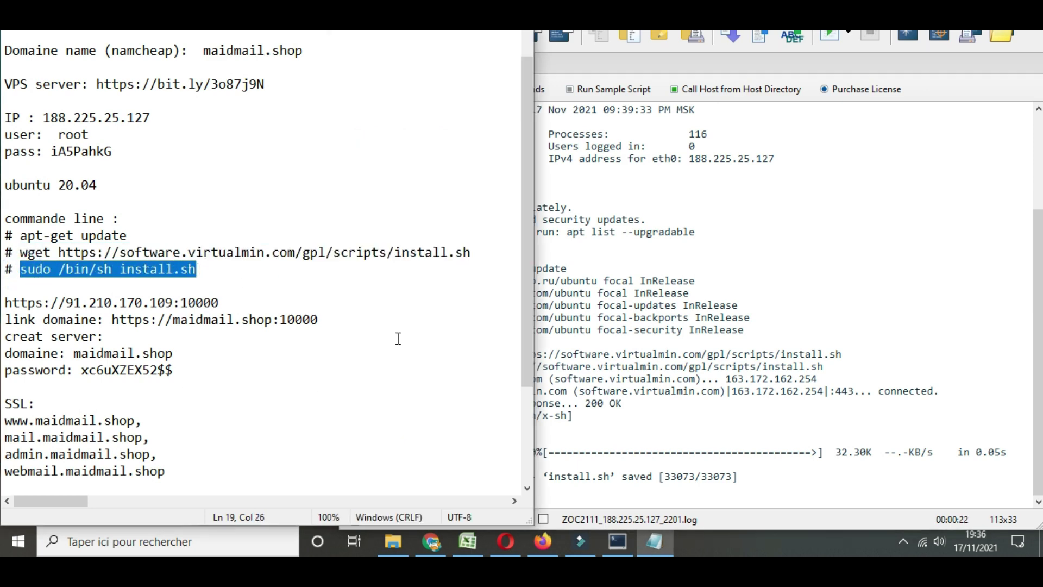
# Run 'sudo /bin/sh install.sh' and answer y to continue the Virtualmin GPL installation
pyautogui.click(746, 495)
pyautogui.hotkey('ctrl', 'v')
pyautogui.press('Return')
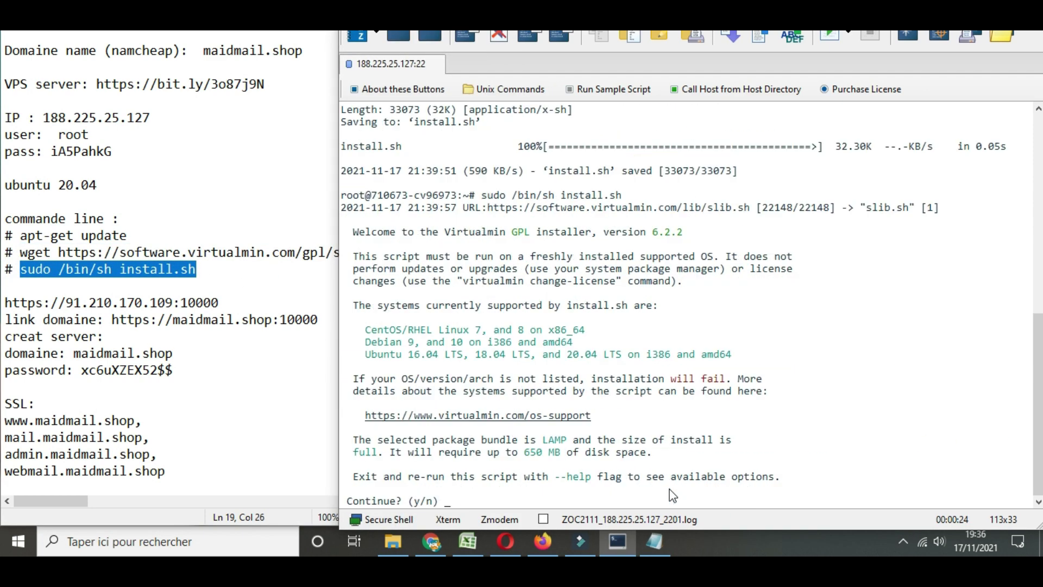
pyautogui.write('y')
pyautogui.press('Return')
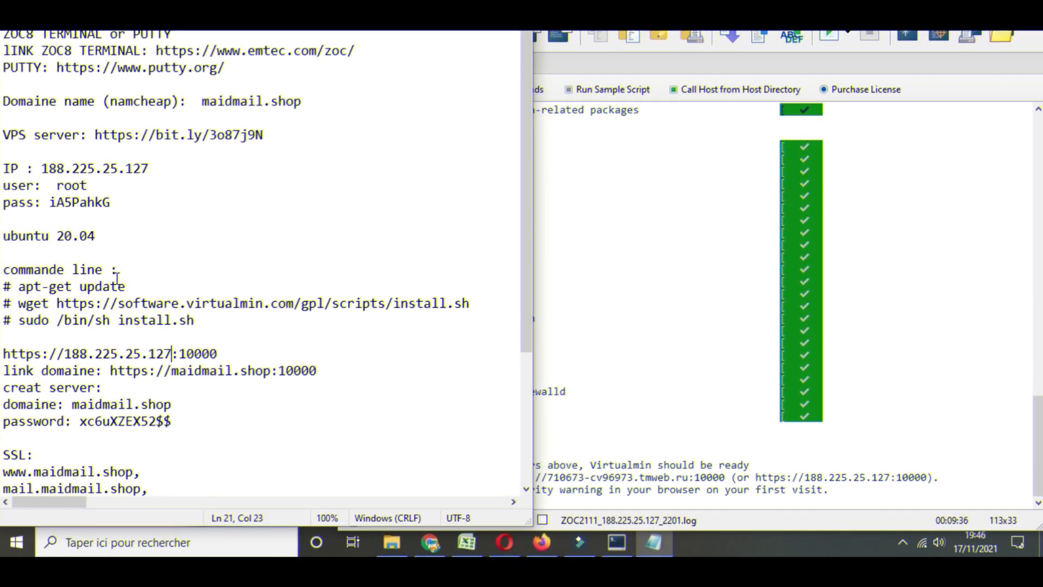
pyautogui.click(771, 379)
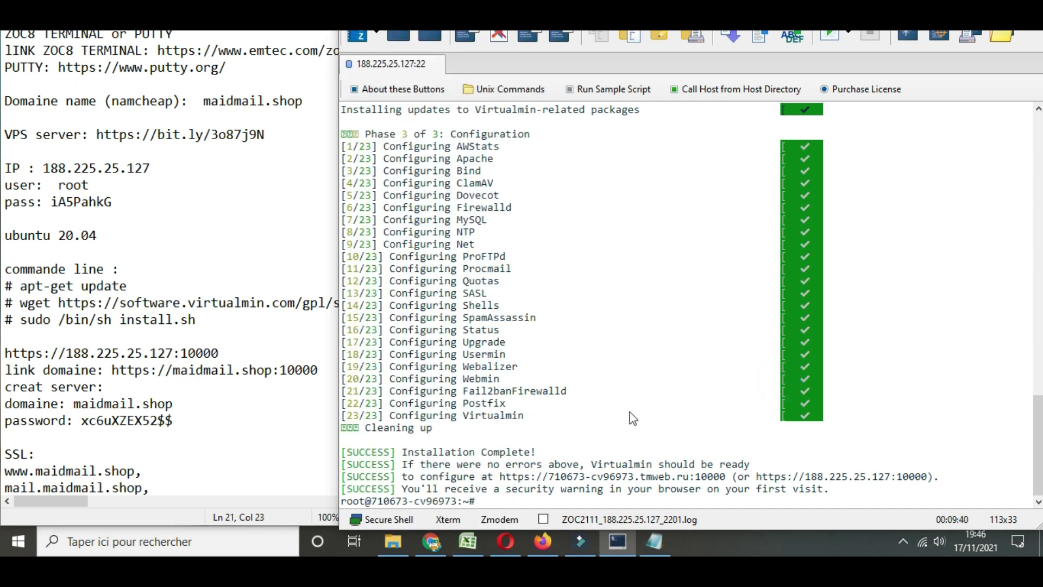
pyautogui.click(261, 316)
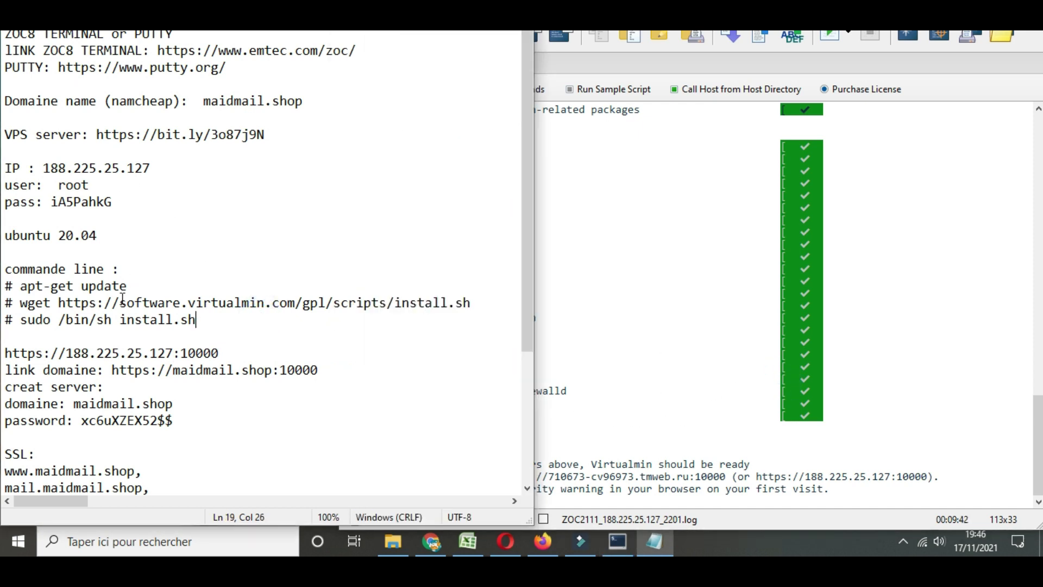
pyautogui.scroll(-1, 127, 237)
pyautogui.scroll(1, 83, 349)
pyautogui.press('super+Up')
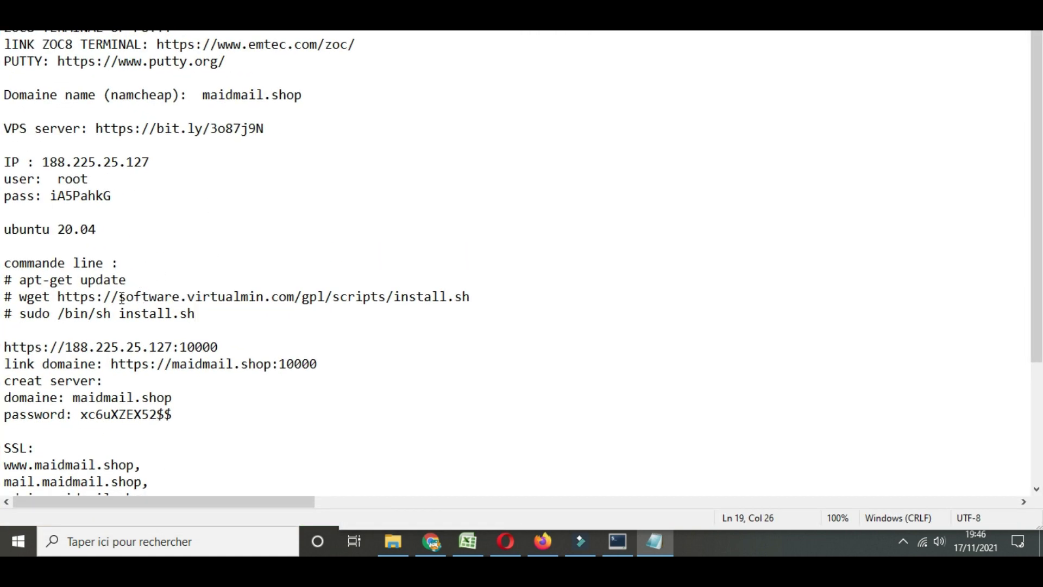
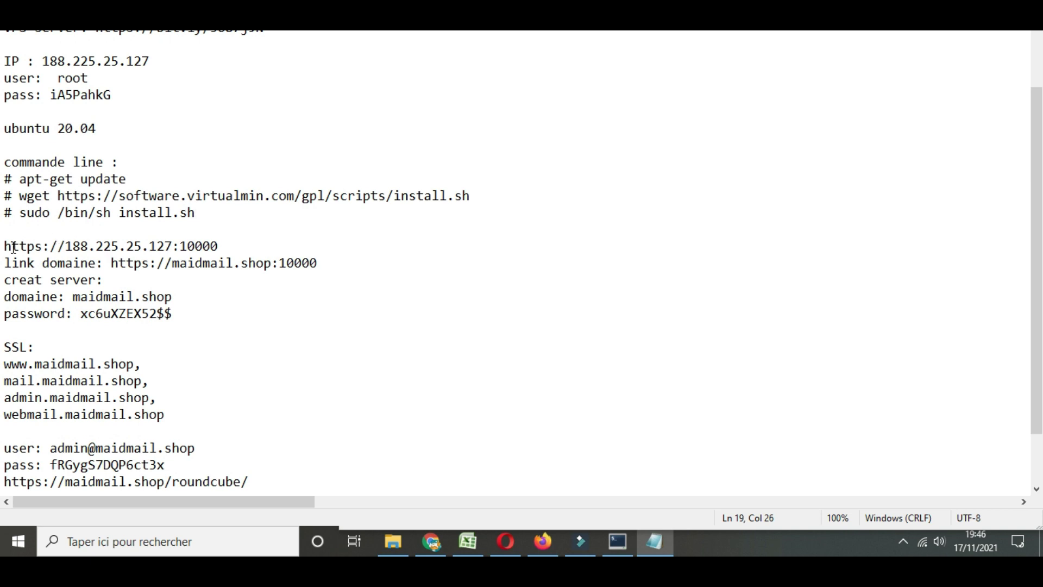
pyautogui.moveTo(7, 247); pyautogui.dragTo(219, 243)
pyautogui.hotkey('ctrl', 'c')
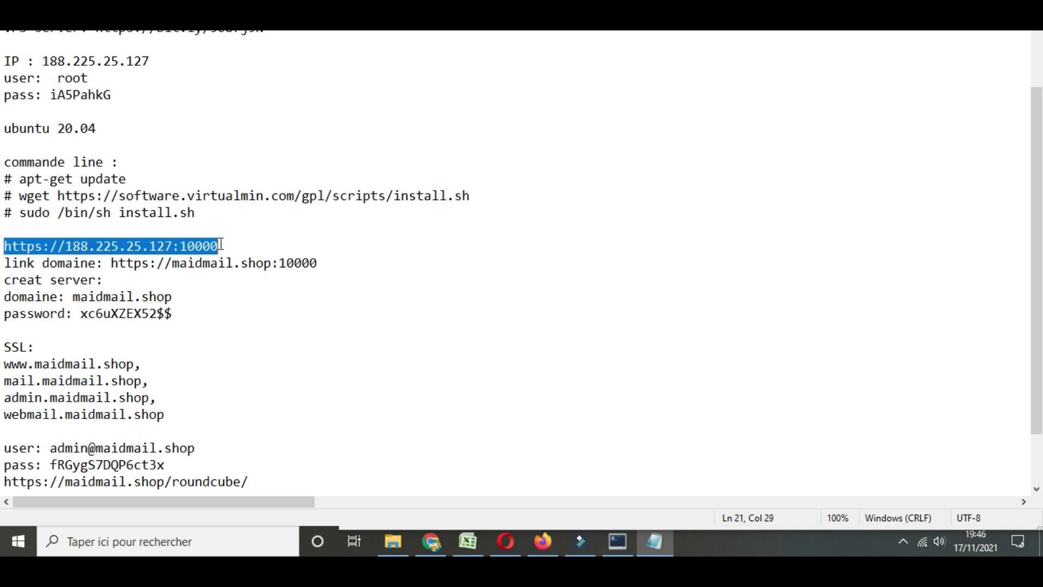
pyautogui.click(542, 541)
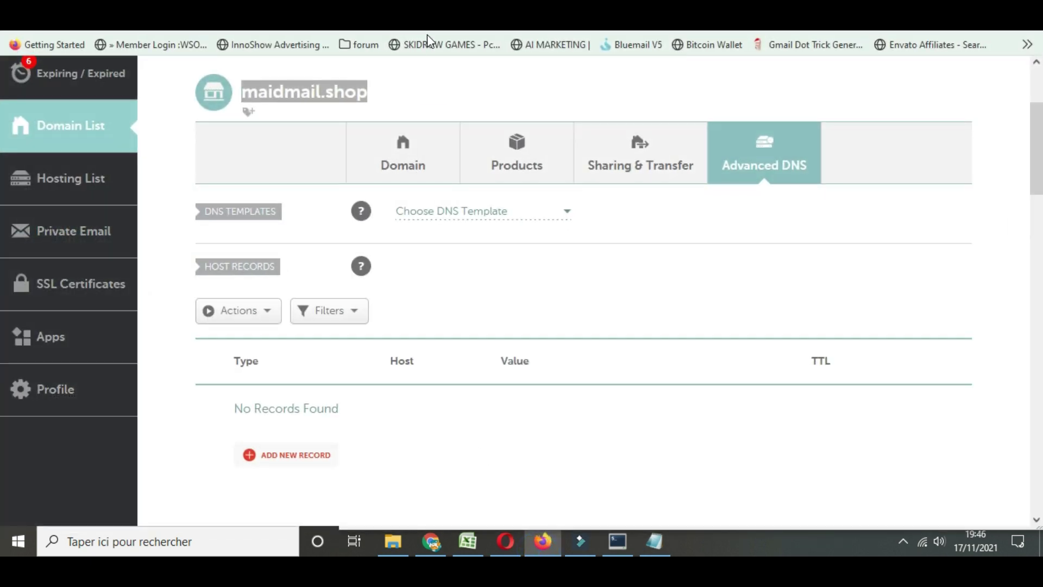
pyautogui.hotkey('ctrl', 't')
pyautogui.hotkey('ctrl', 'v')
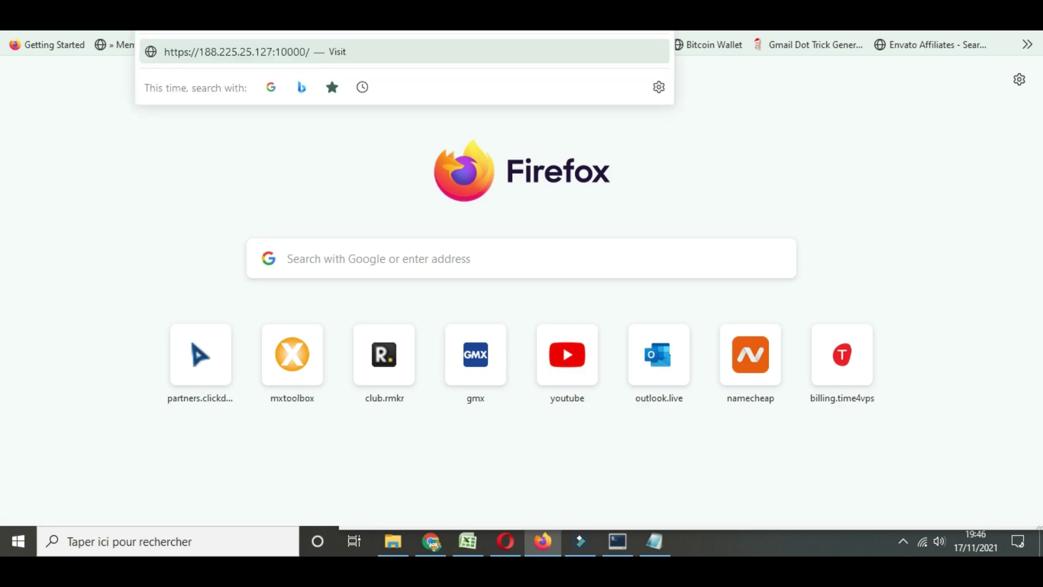
pyautogui.press('Return')
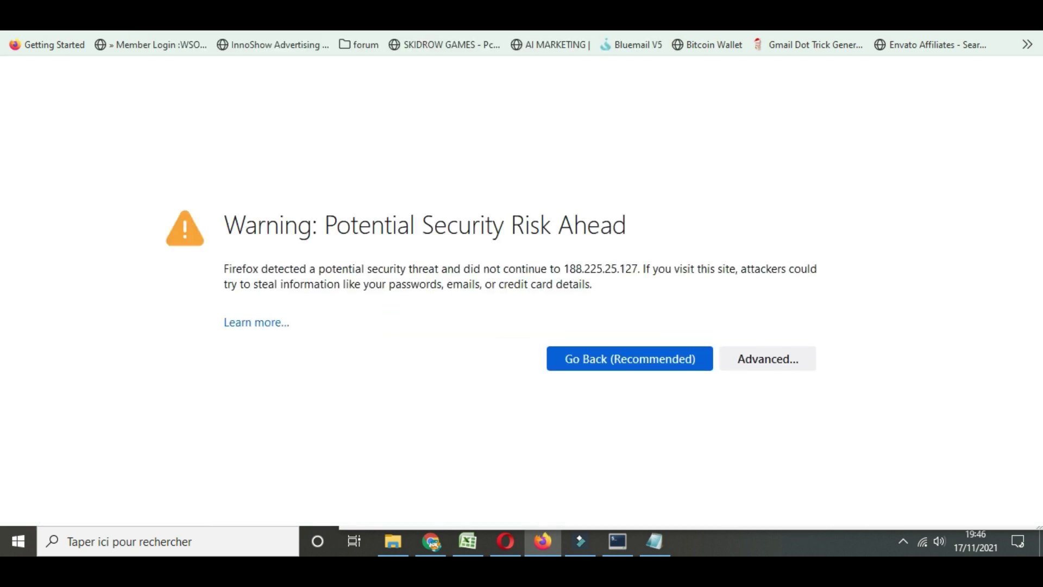
pyautogui.click(770, 358)
pyautogui.scroll(-3, 586, 402)
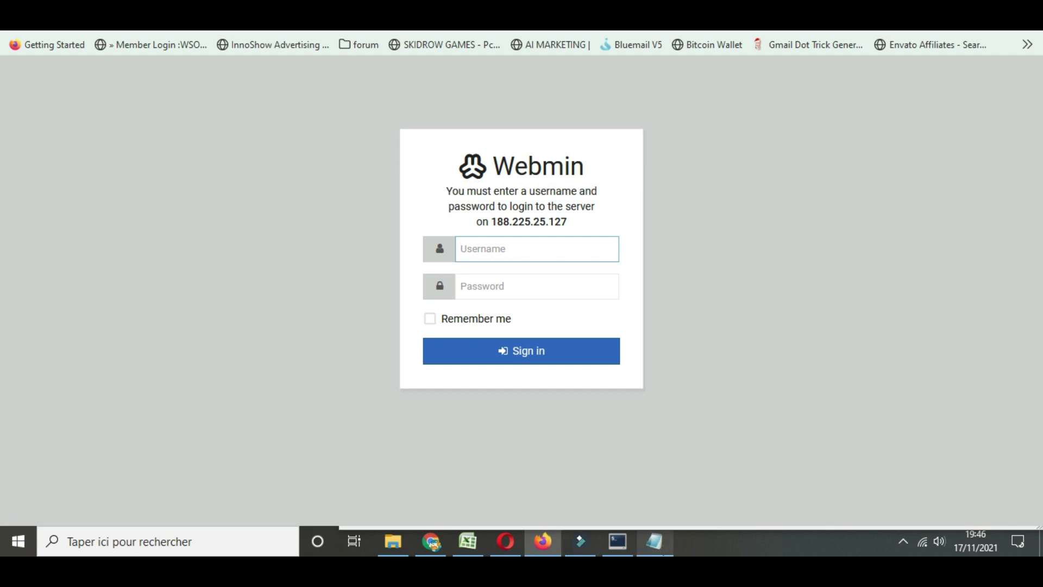
# Select the root password in the server notes, then return to the Webmin login page
pyautogui.click(654, 541)
pyautogui.scroll(2, 106, 170)
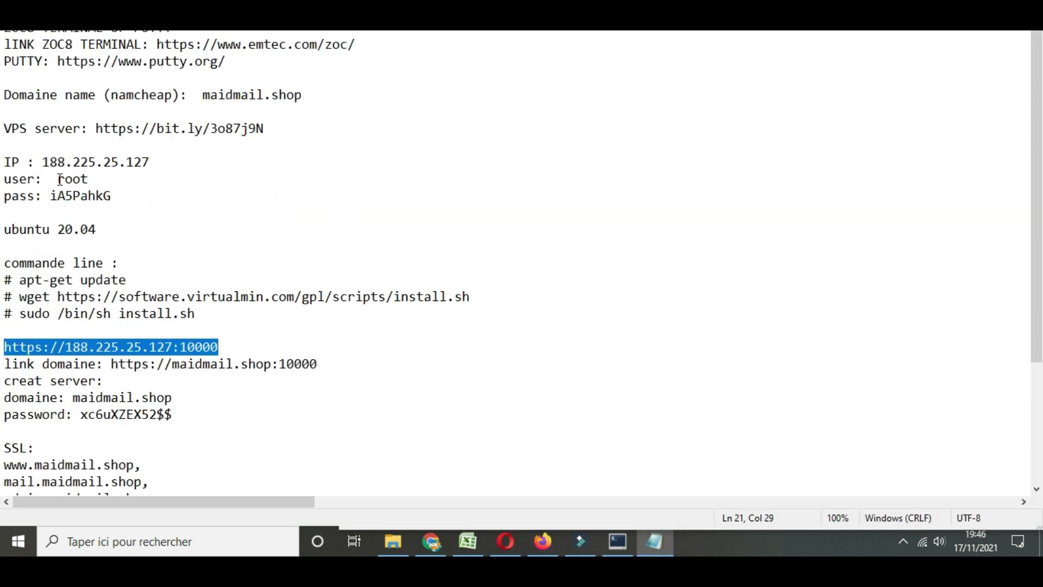
pyautogui.doubleClick(53, 194)
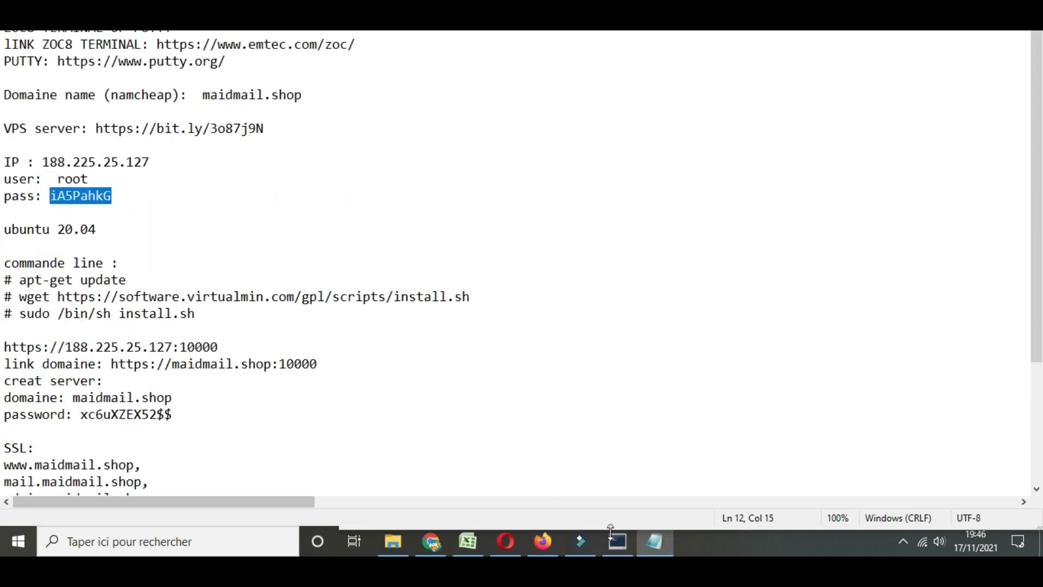
pyautogui.click(656, 551)
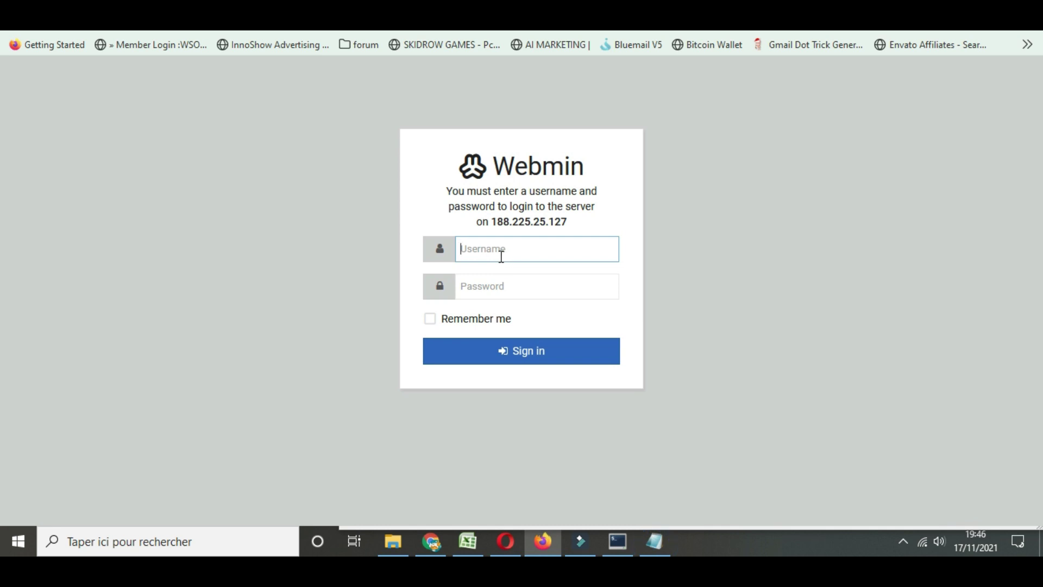
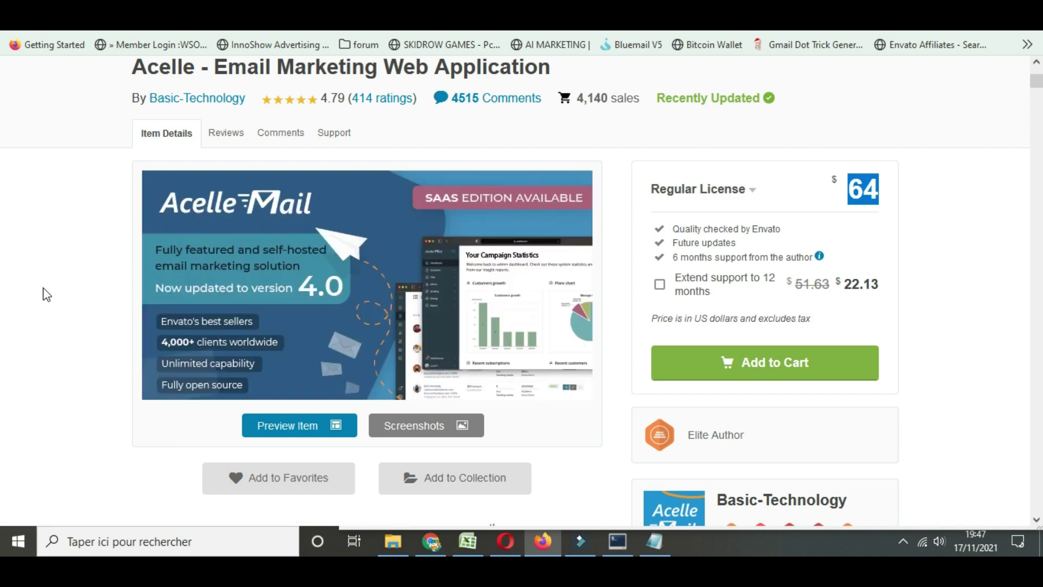
# Confirm Acelle Mail's current version 4.0.24 on CodeCanyon, then return to the Virtualmin wizard
pyautogui.scroll(-5, 52, 319)
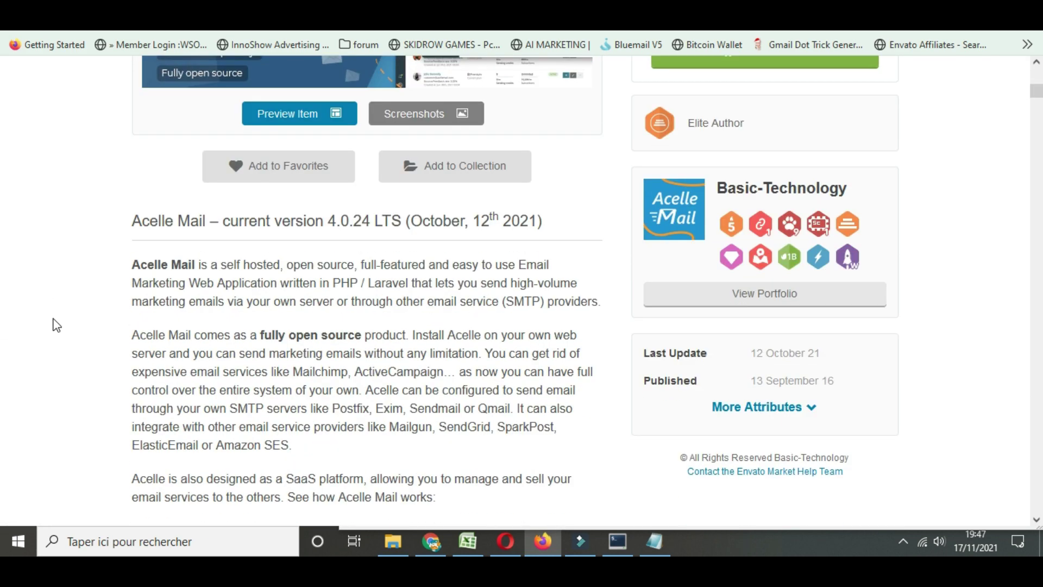
pyautogui.moveTo(355, 223); pyautogui.dragTo(390, 221)
pyautogui.click(367, 221)
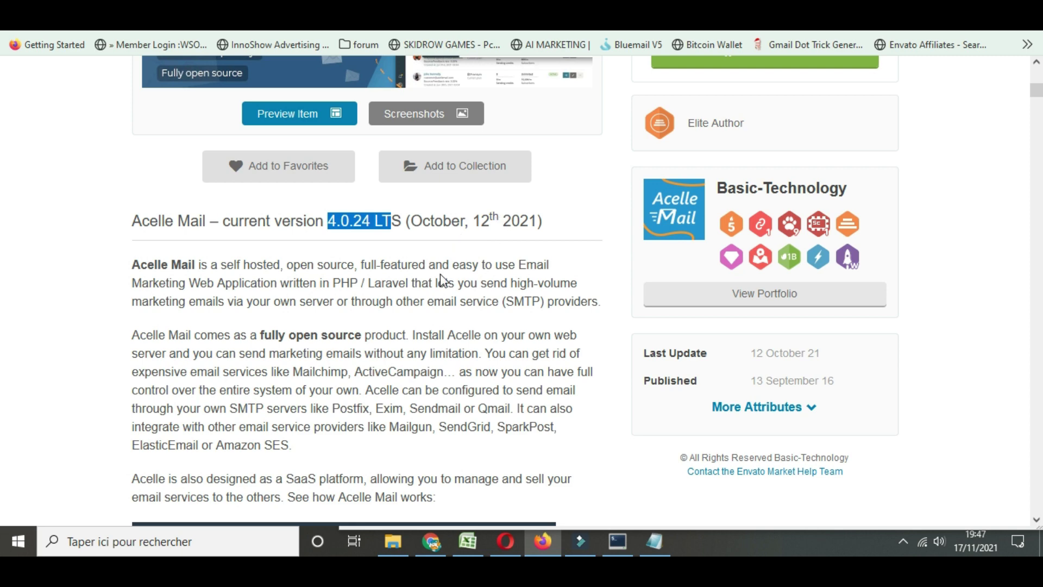
pyautogui.scroll(8, 412, 227)
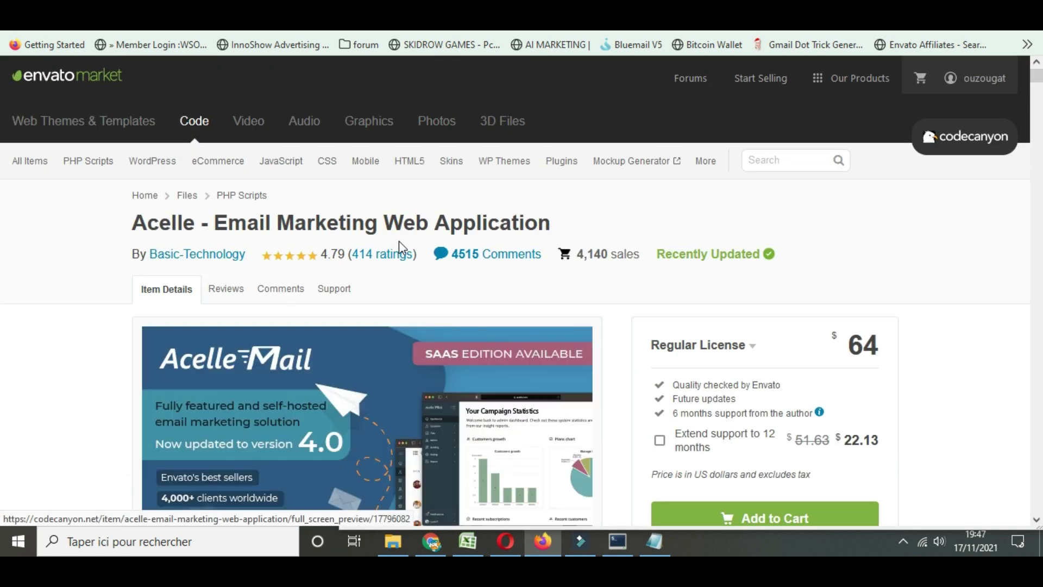
pyautogui.hotkey('ctrl', 'Tab')
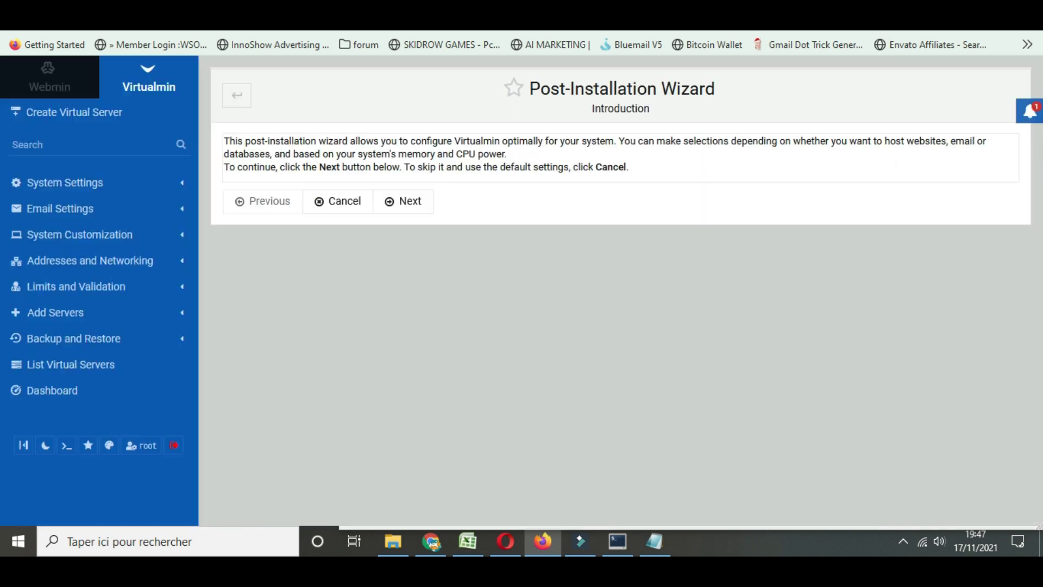
# Accept the default memory, ClamAV and spam filtering settings, then select the generated MySQL password
pyautogui.click(412, 204)
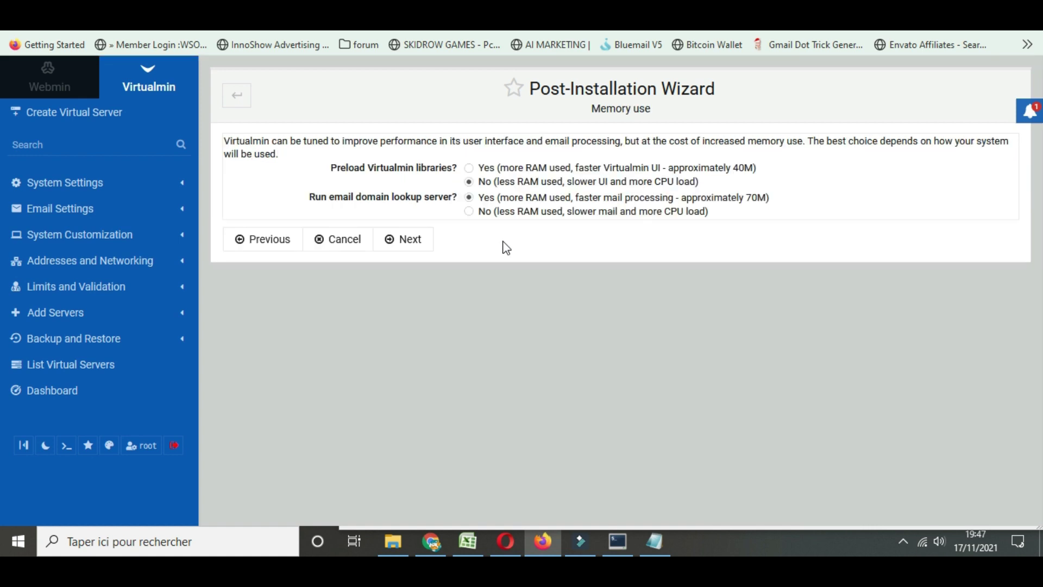
pyautogui.click(417, 241)
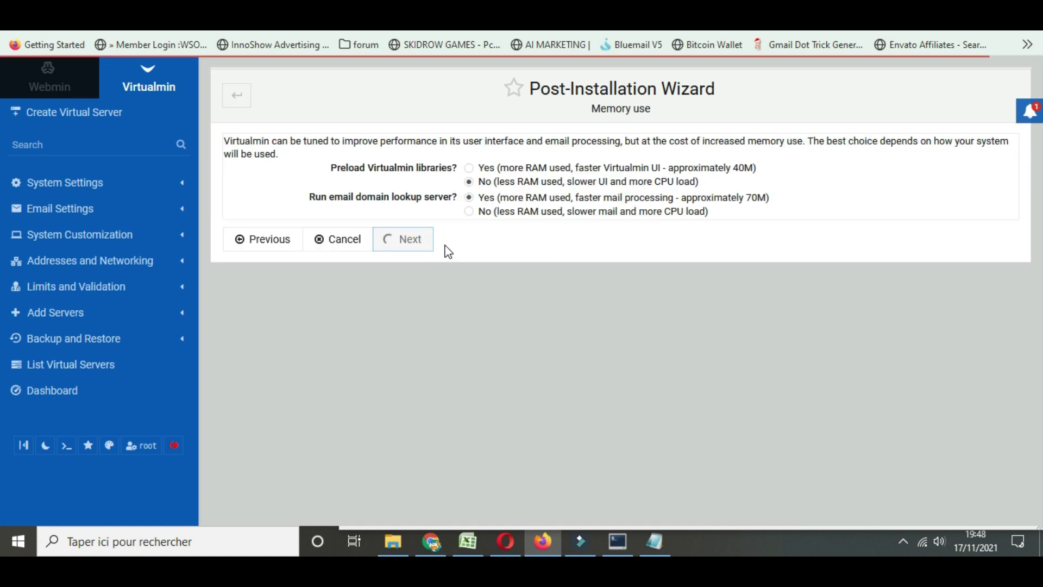
pyautogui.click(405, 198)
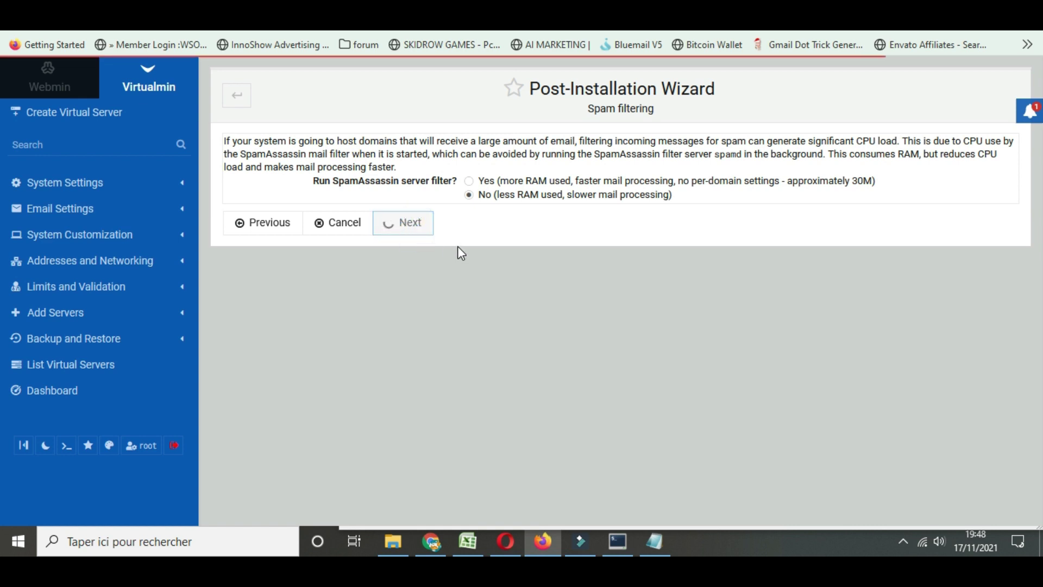
pyautogui.click(424, 268)
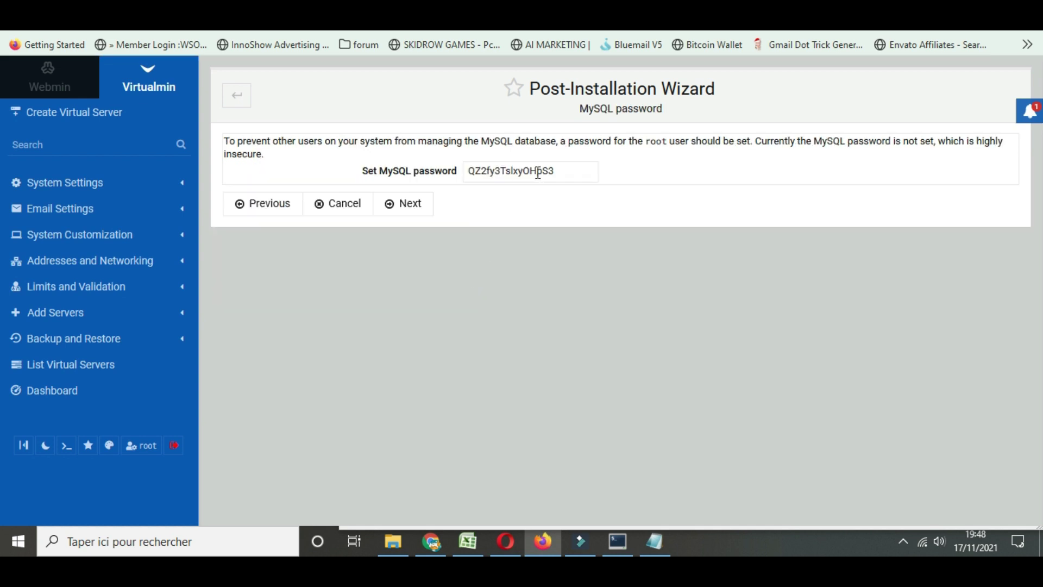
pyautogui.doubleClick(538, 171)
# Review the Notepad notes listing the VPS IP, domain, Virtualmin install commands and login credentials
pyautogui.click(654, 541)
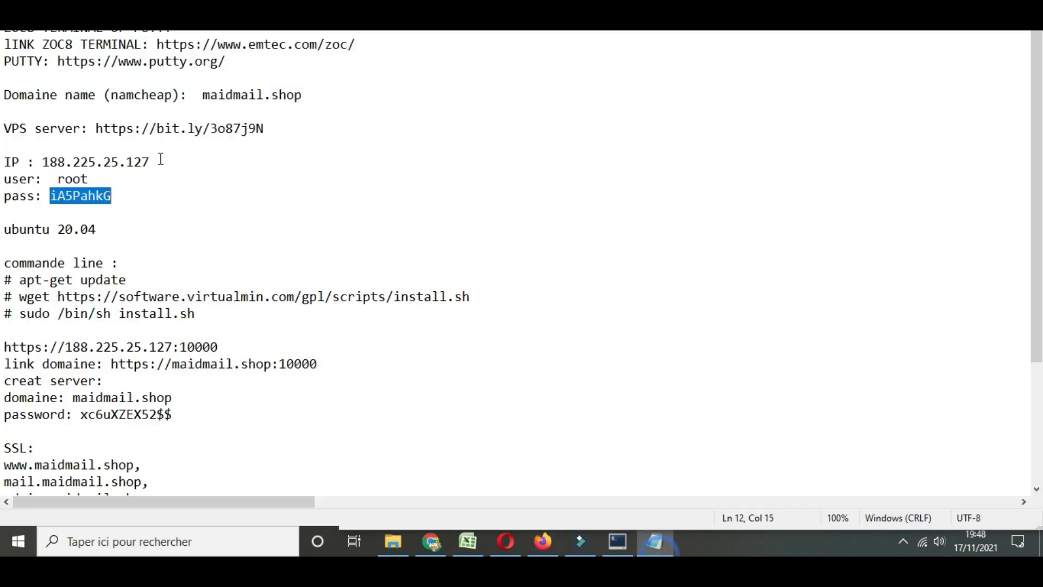
pyautogui.scroll(-2, 148, 271)
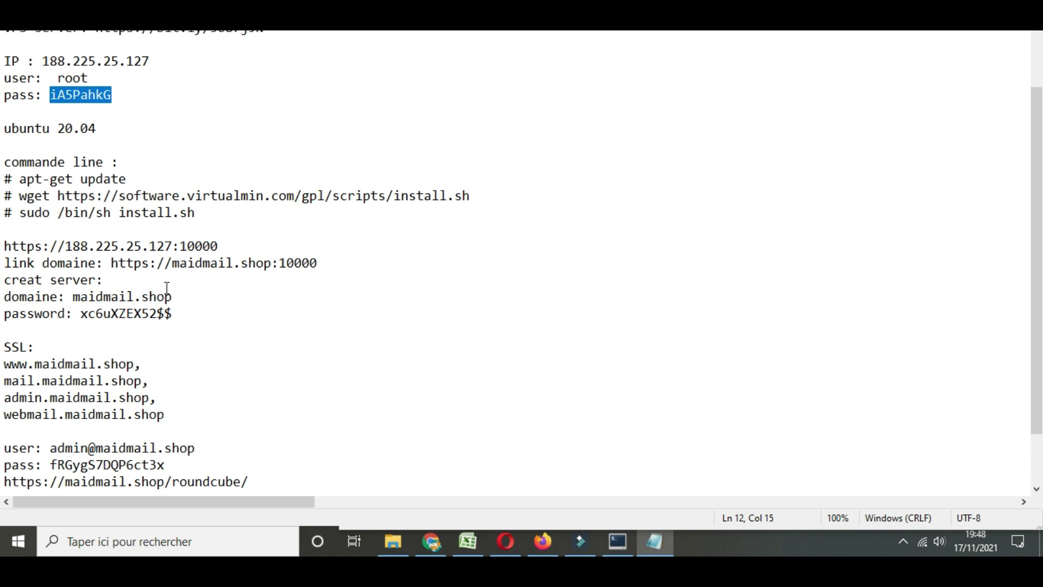
pyautogui.scroll(2, 115, 252)
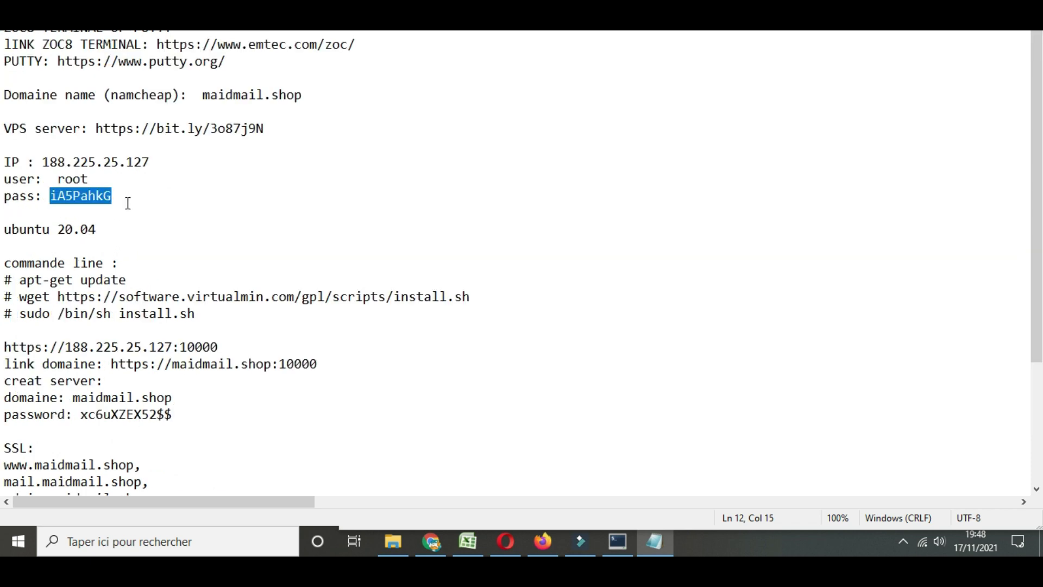
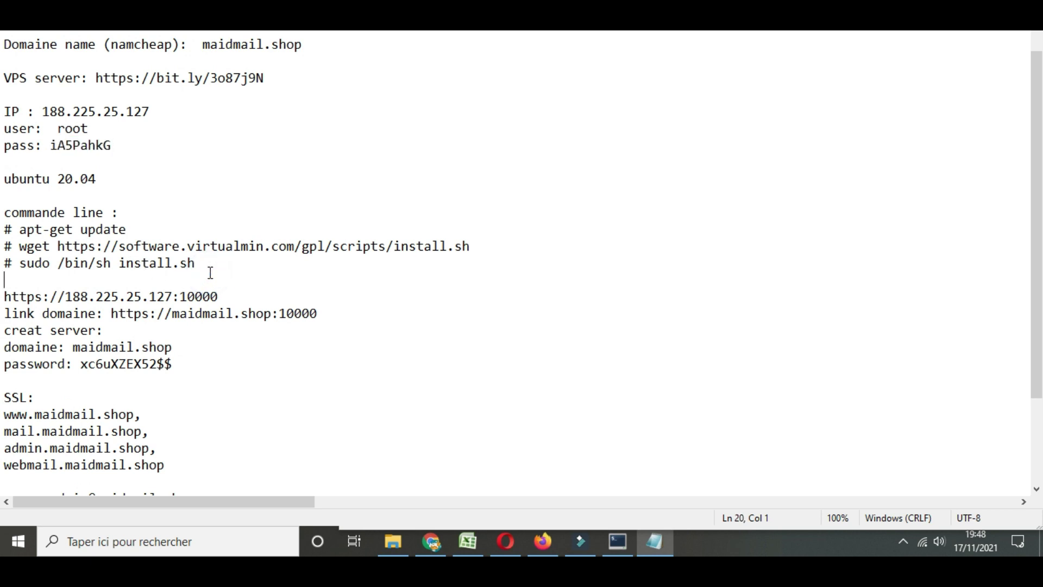
# Insert a new blank line after the install commands, above the server URL, for the SQL password note
pyautogui.press('Return')
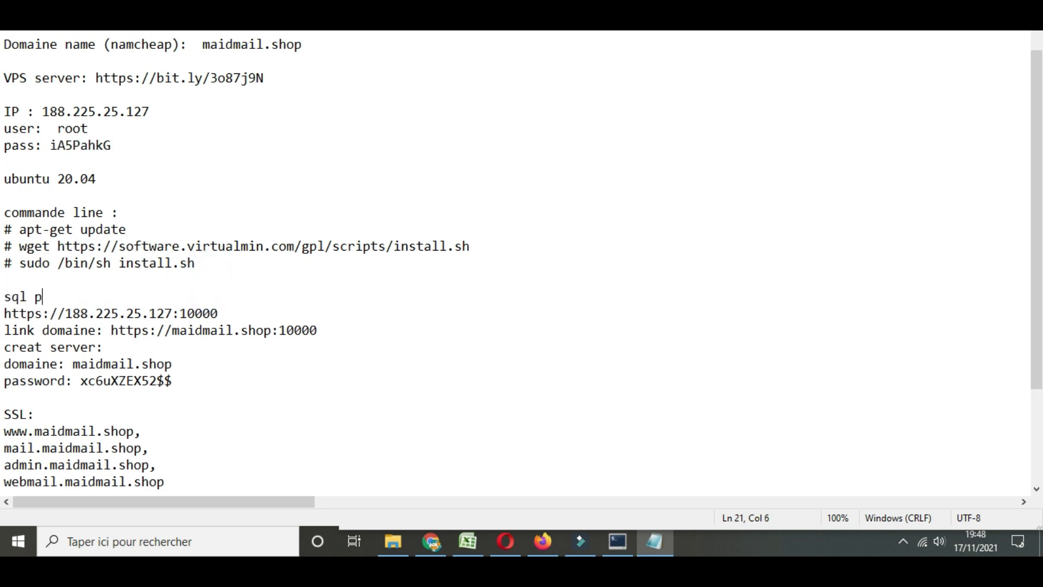
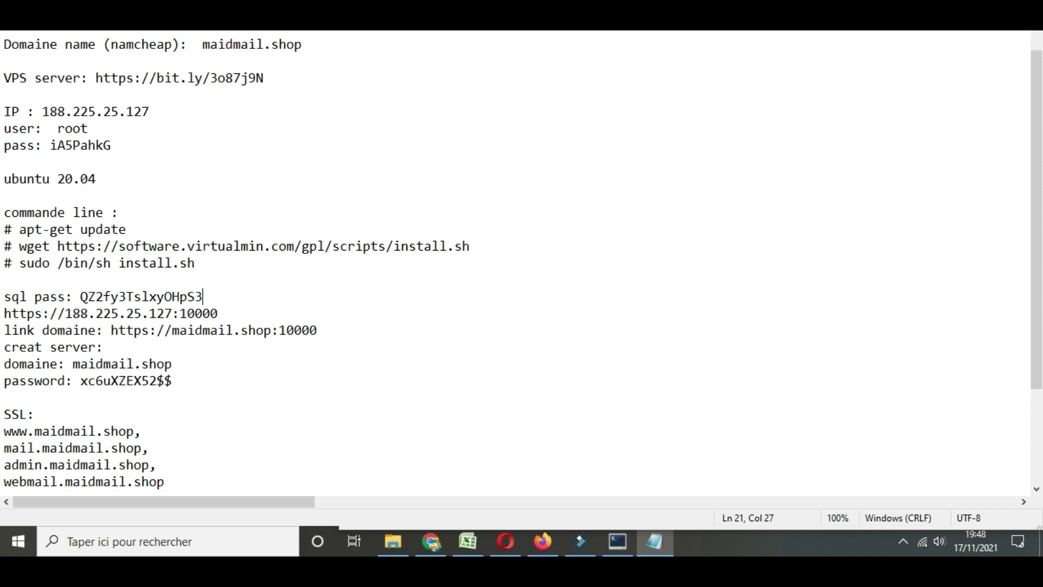
# Add a blank line below the SQL password note and advance the wizard to the MySQL size step
pyautogui.press('Return')
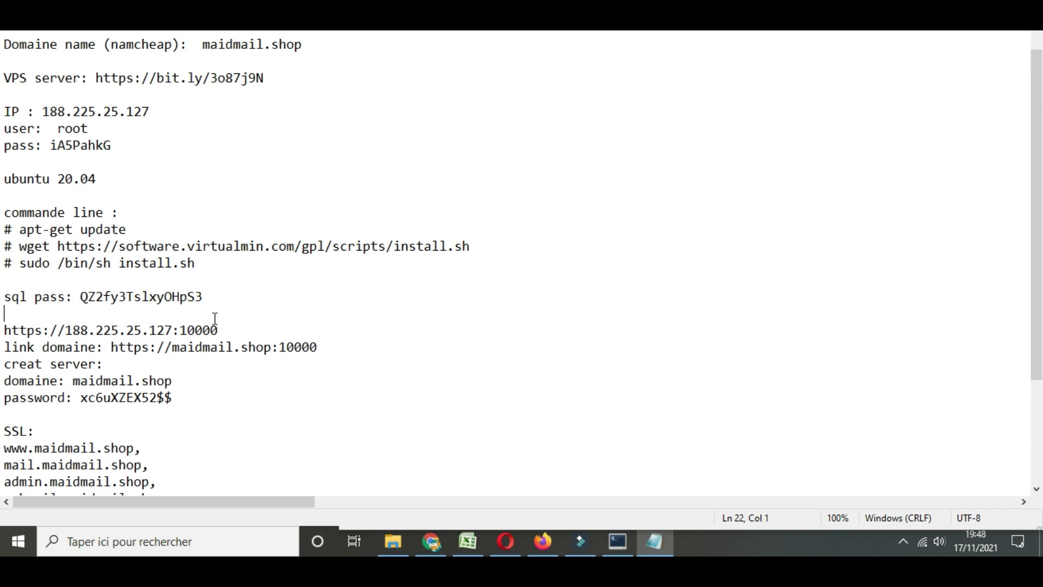
pyautogui.moveTo(174, 350); pyautogui.dragTo(271, 348)
pyautogui.hotkey('ctrl', 'c')
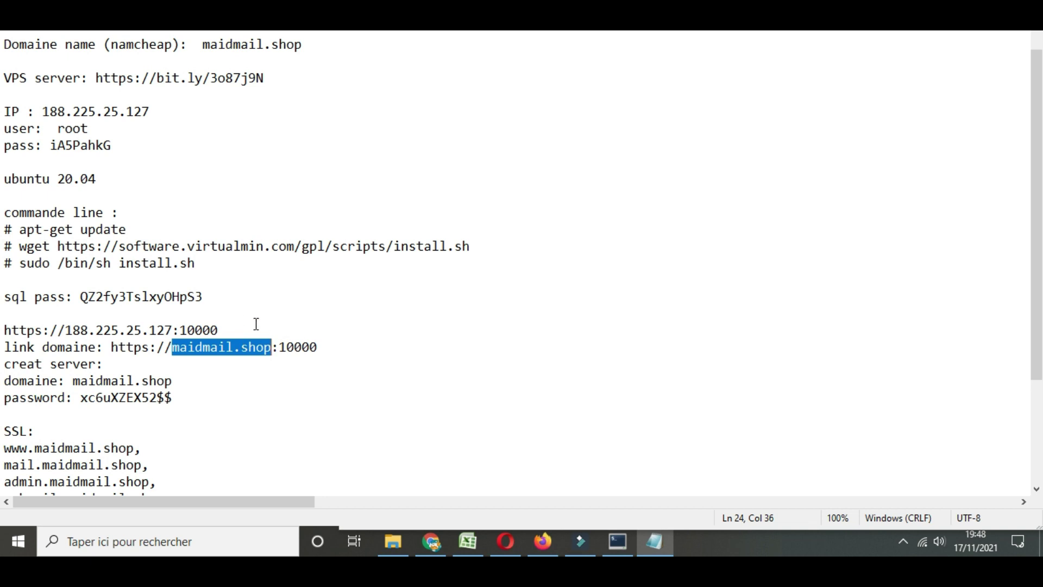
pyautogui.click(542, 541)
pyautogui.click(410, 202)
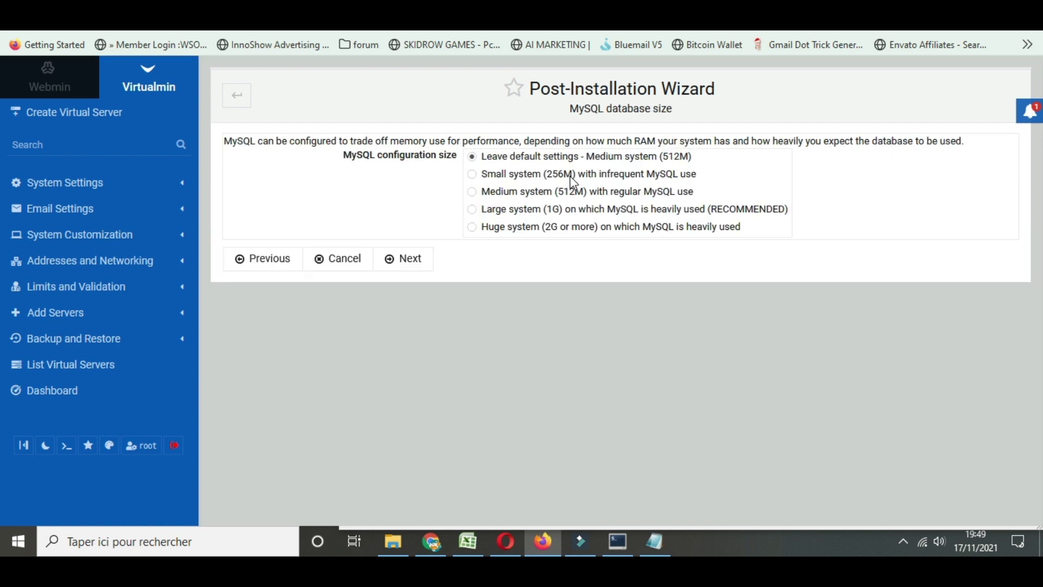
# Choose the Large system (1G) MySQL configuration and continue to DNS settings
pyautogui.click(561, 192)
pyautogui.click(516, 210)
pyautogui.click(419, 262)
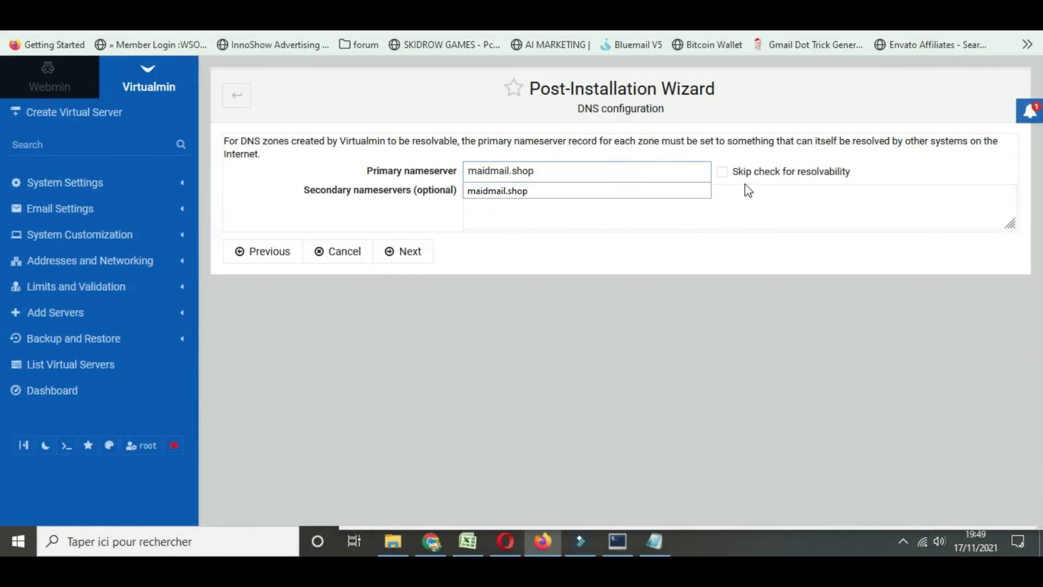
# Clear the secondary nameservers, skip the resolvability check, and pass the password storage step
pyautogui.click(622, 219)
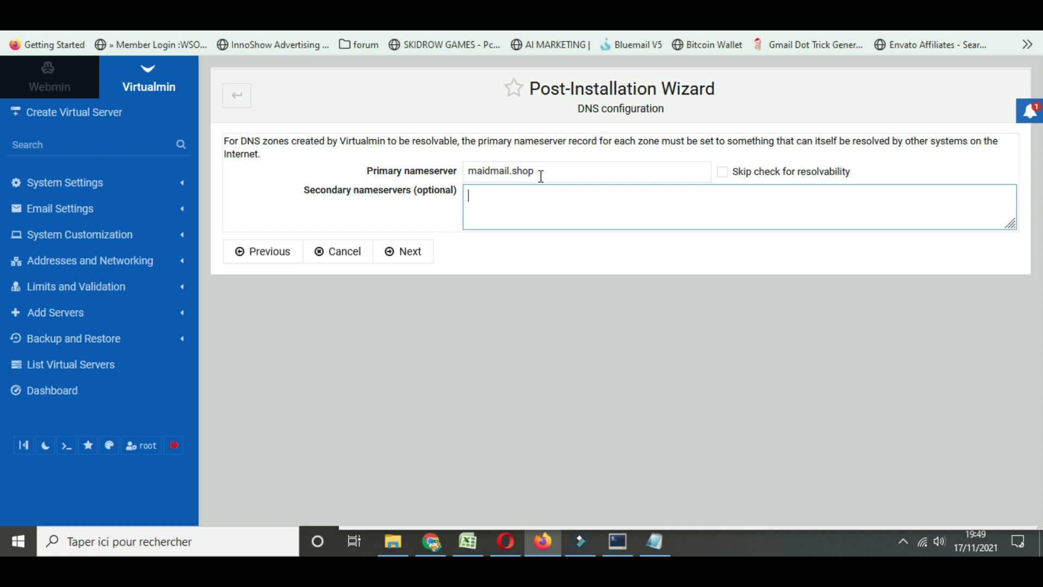
pyautogui.click(722, 172)
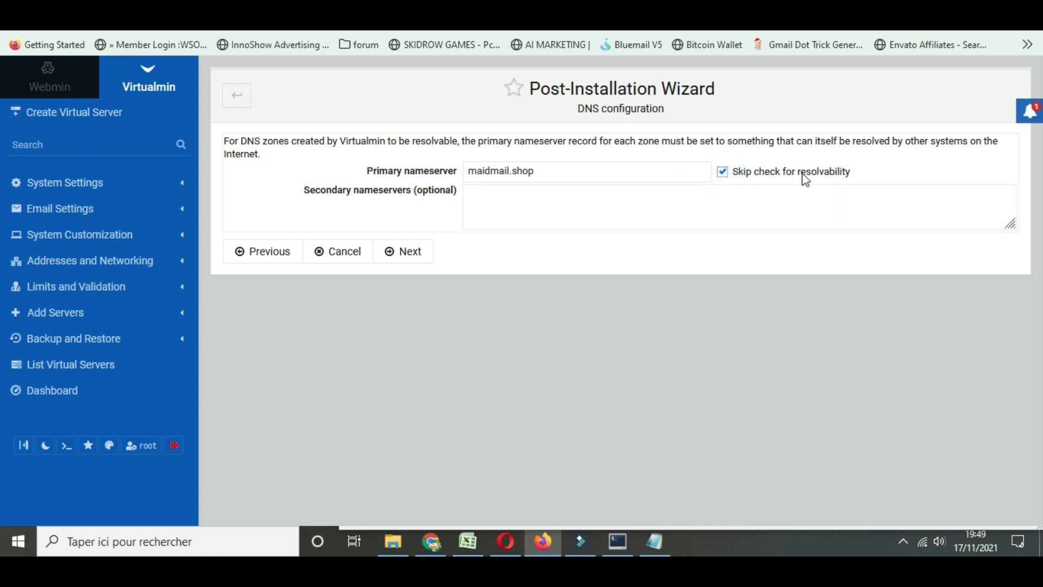
pyautogui.click(414, 252)
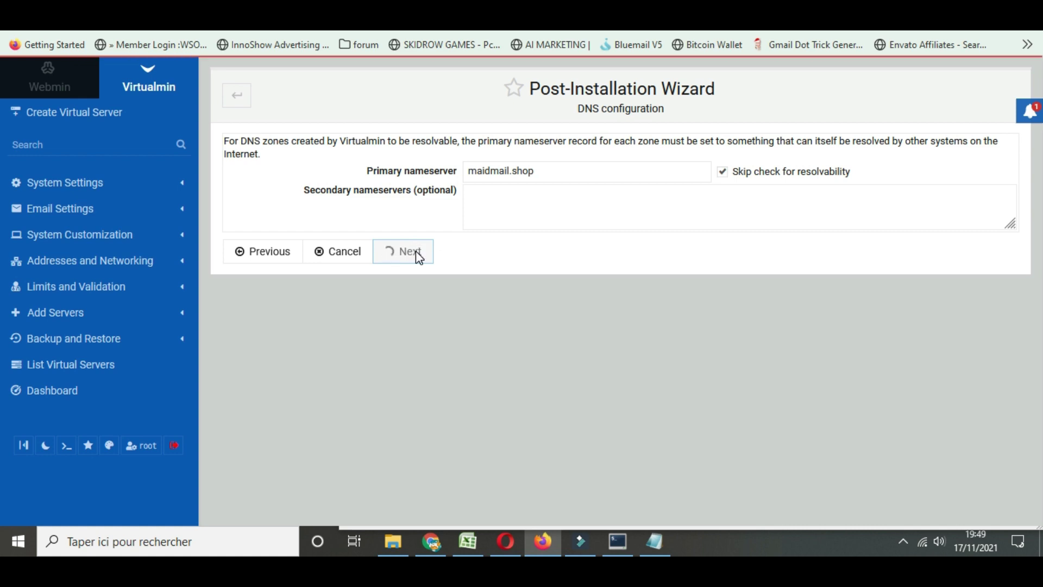
pyautogui.click(410, 235)
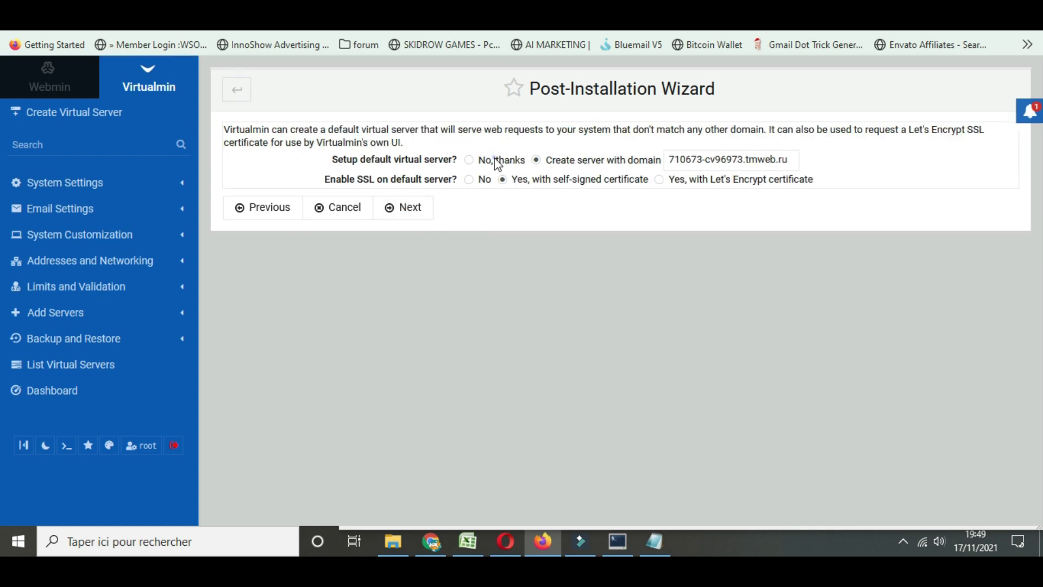
# Decline a default virtual server with SSL set to No, and finish the wizard
pyautogui.click(497, 161)
pyautogui.click(468, 180)
pyautogui.click(390, 208)
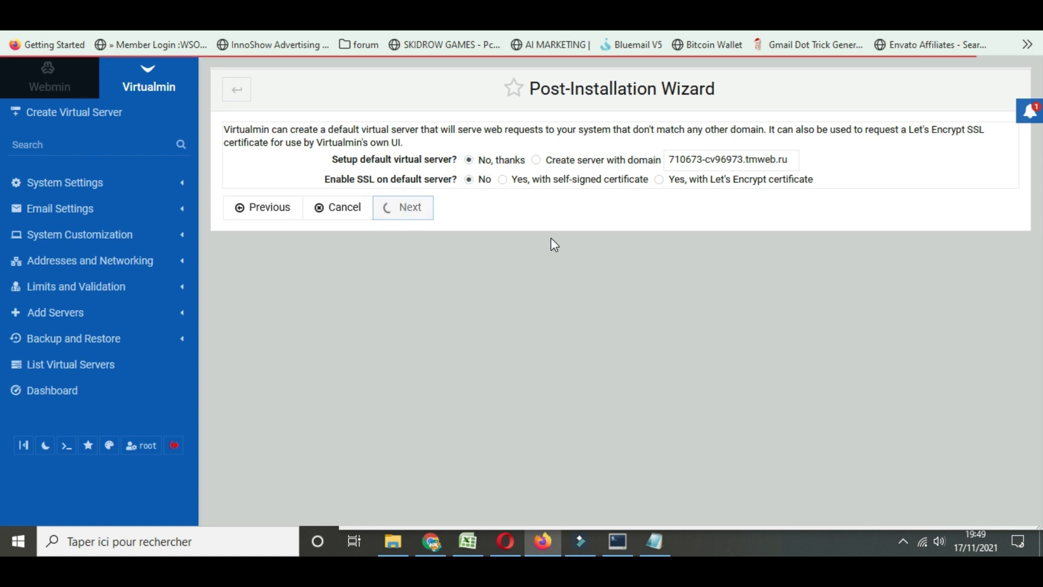
pyautogui.click(416, 168)
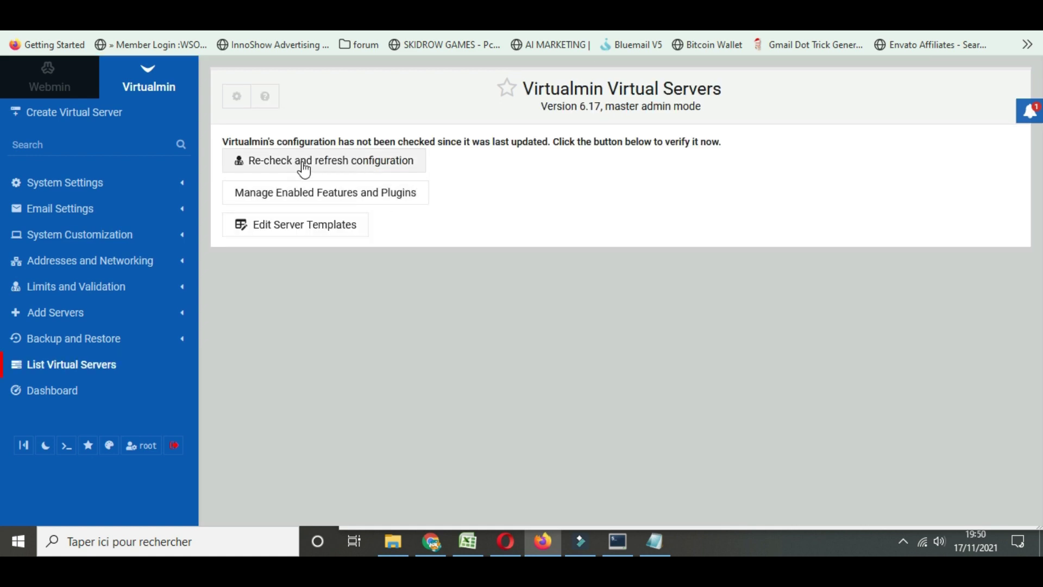
# Re-check and refresh the Virtualmin configuration, then go back to the empty virtual servers list
pyautogui.click(304, 163)
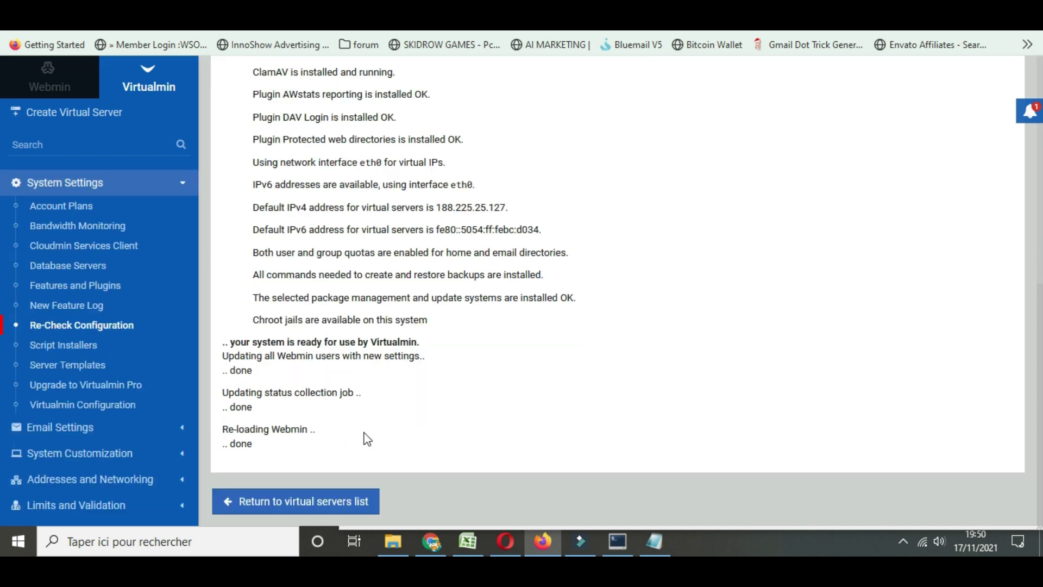
pyautogui.click(300, 506)
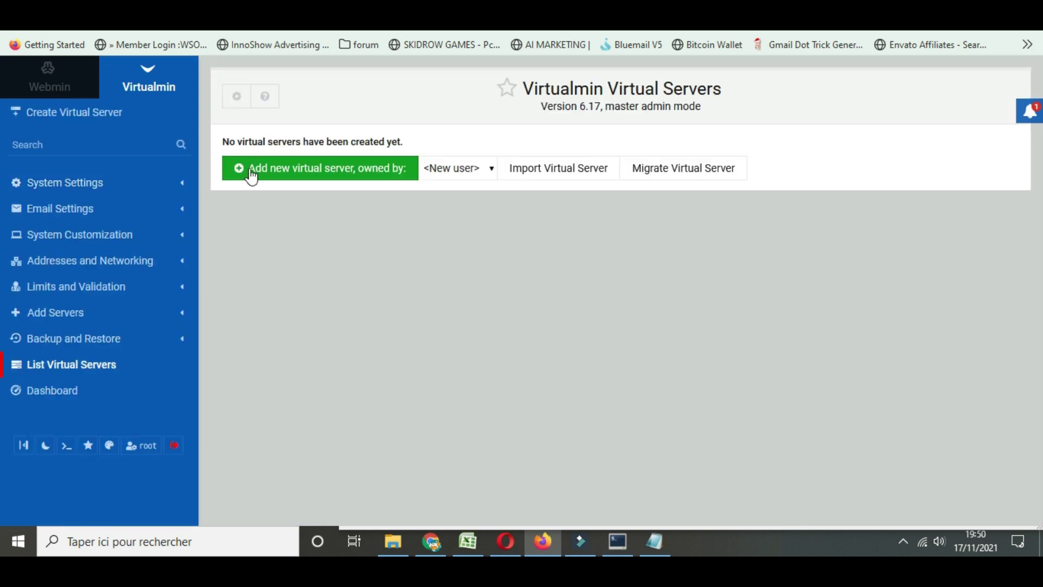
# Start a new virtual server with domain name maidmail.shop
pyautogui.click(315, 170)
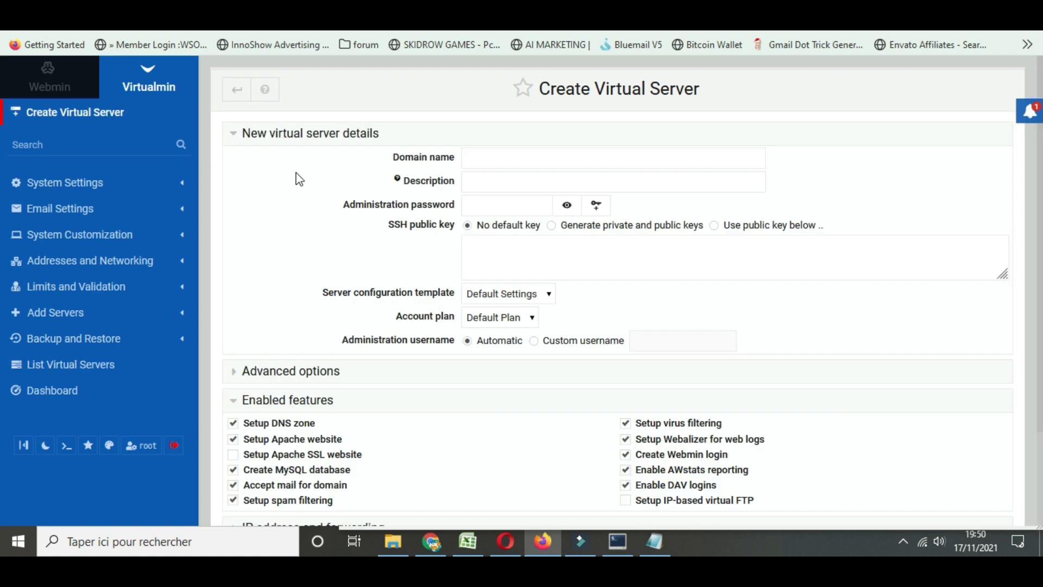
pyautogui.click(517, 162)
pyautogui.hotkey('ctrl', 'v')
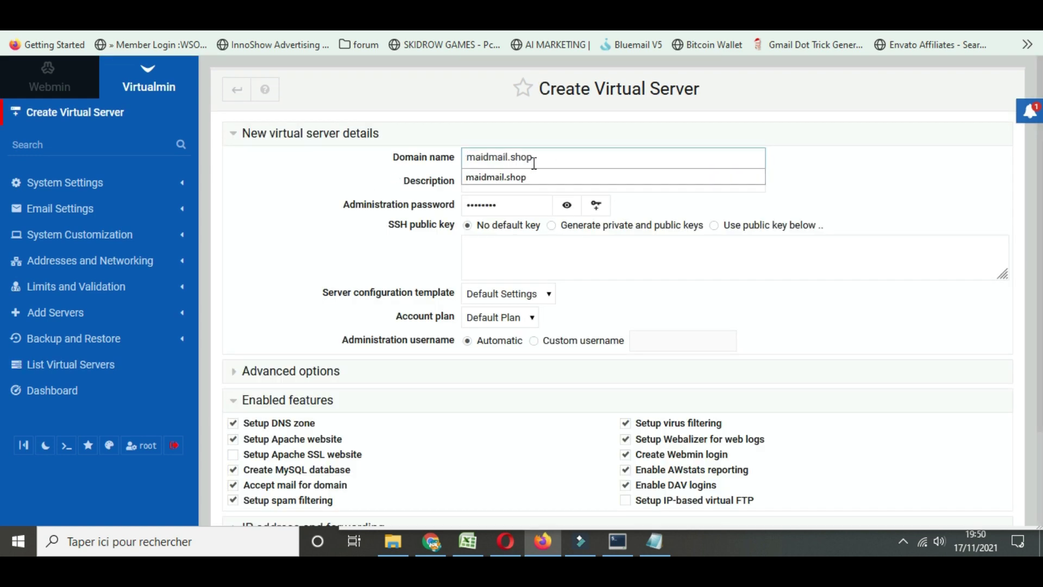
# Copy the server password from the Notepad notes into the administration password field
pyautogui.click(655, 541)
pyautogui.scroll(-2, 180, 308)
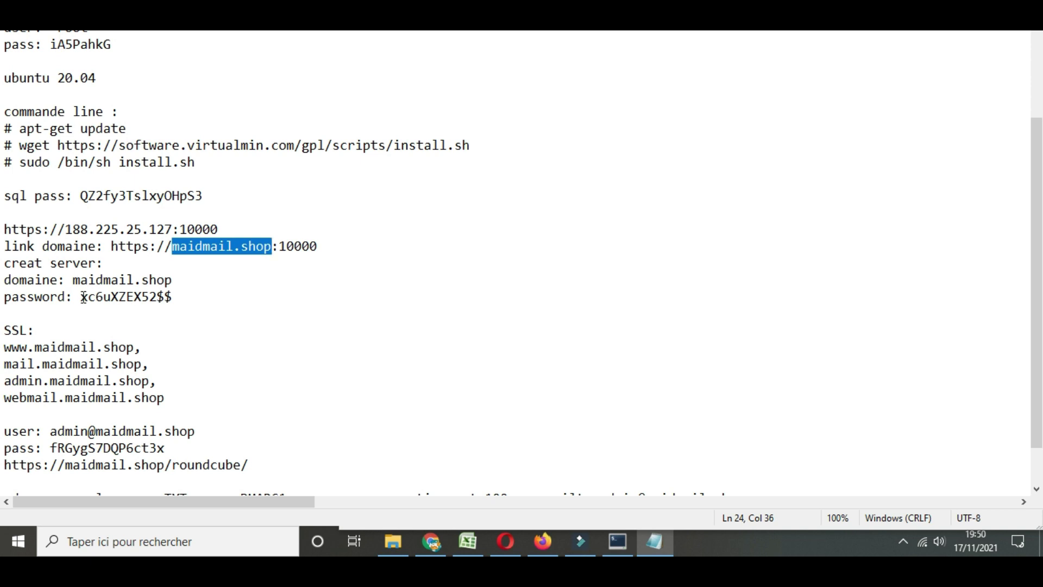
pyautogui.moveTo(83, 298); pyautogui.dragTo(177, 299)
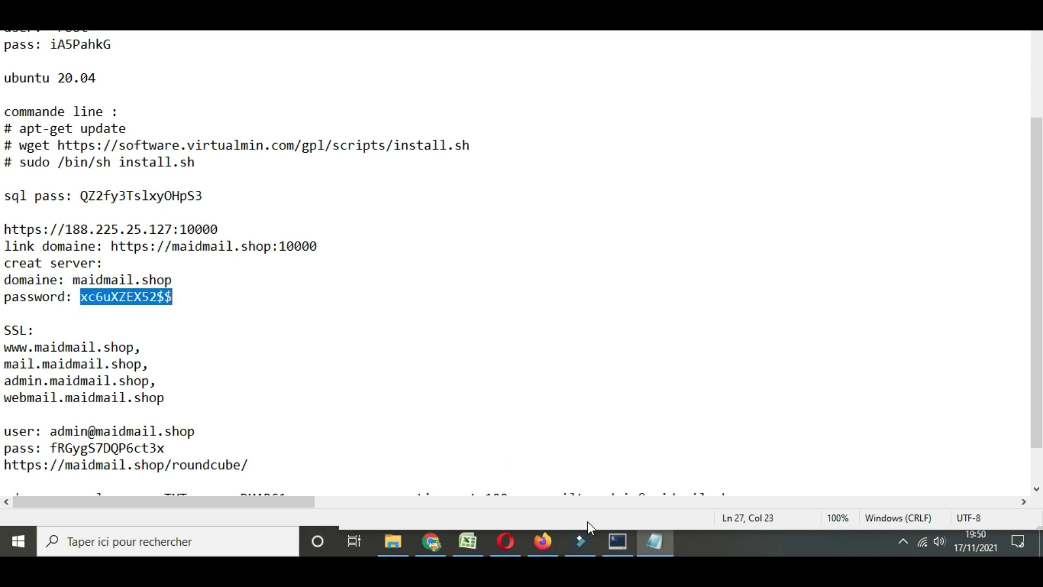
pyautogui.click(542, 542)
pyautogui.doubleClick(508, 204)
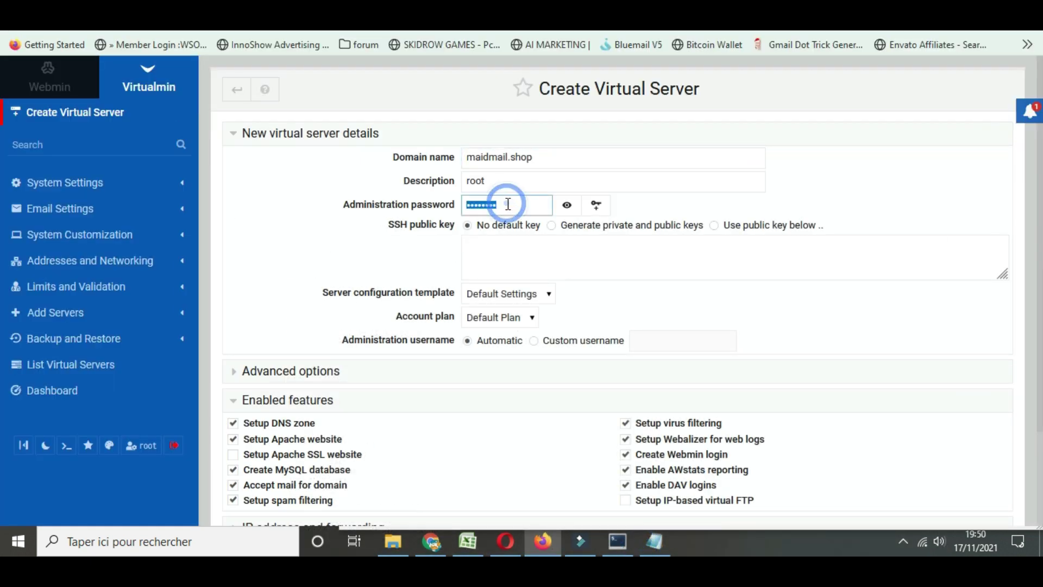
pyautogui.hotkey('ctrl', 'v')
# Clear the description, enable the Apache SSL website feature, and create the server
pyautogui.doubleClick(496, 182)
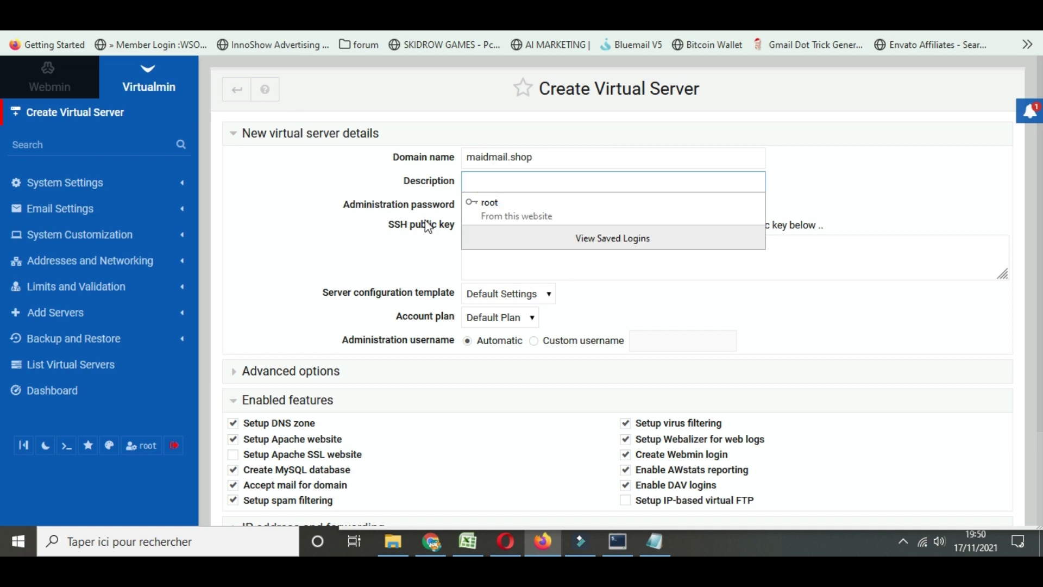
pyautogui.click(290, 252)
pyautogui.scroll(-2, 331, 239)
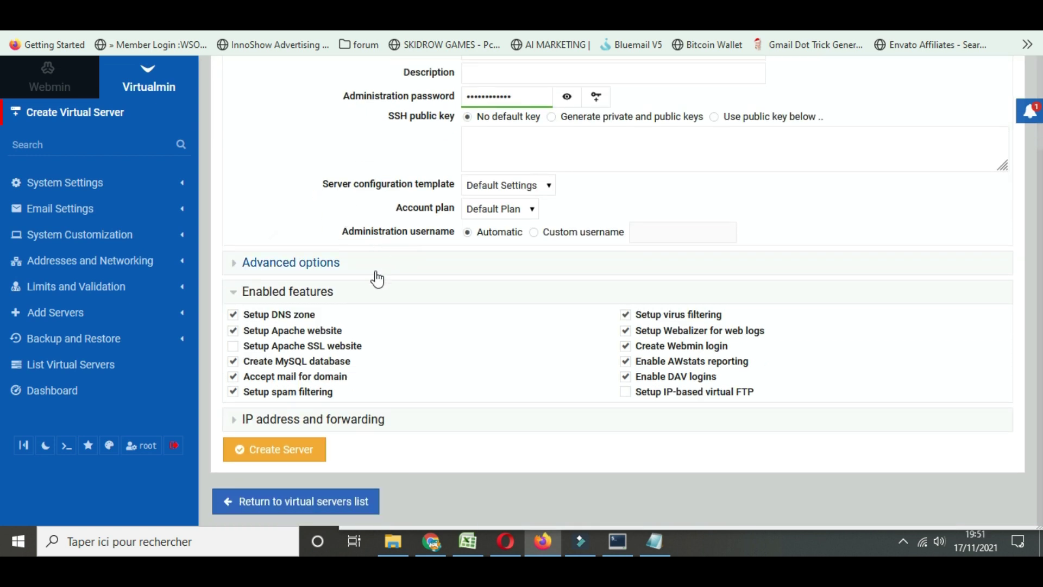
pyautogui.click(233, 345)
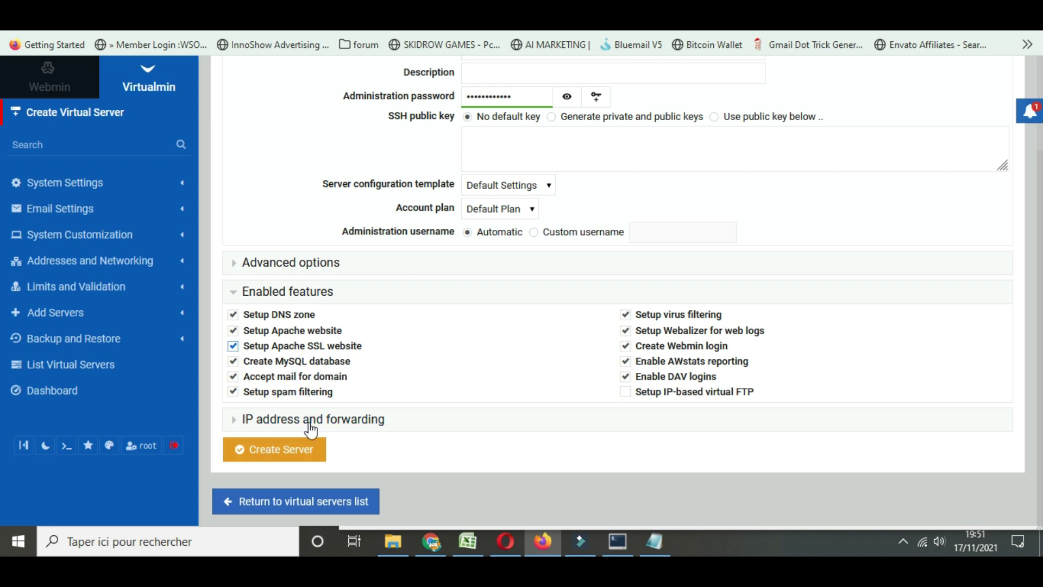
pyautogui.click(303, 449)
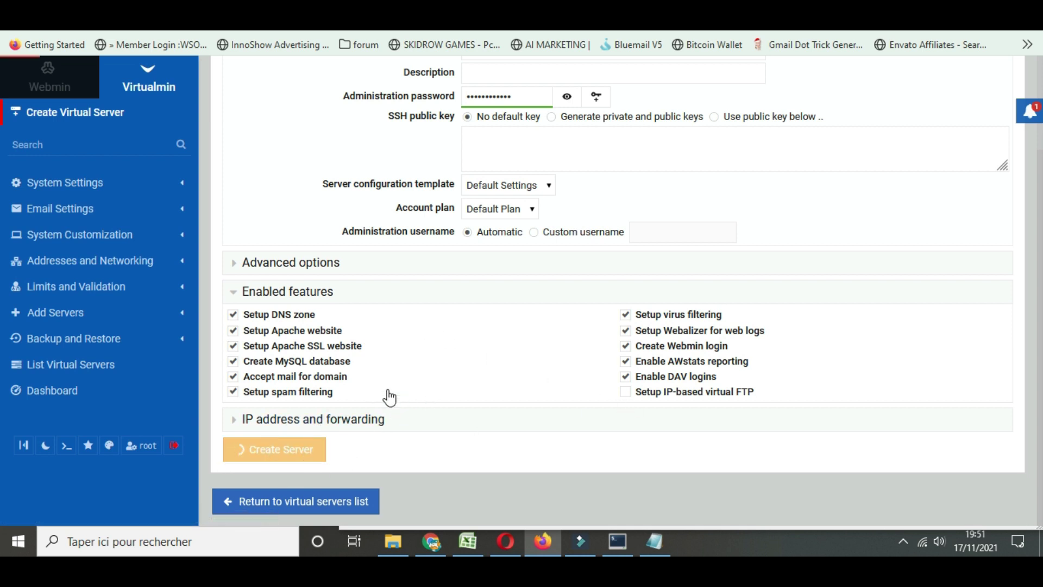
# Decline saving the password, then copy the Let's Encrypt request's domain list once setup logs it
pyautogui.click(397, 211)
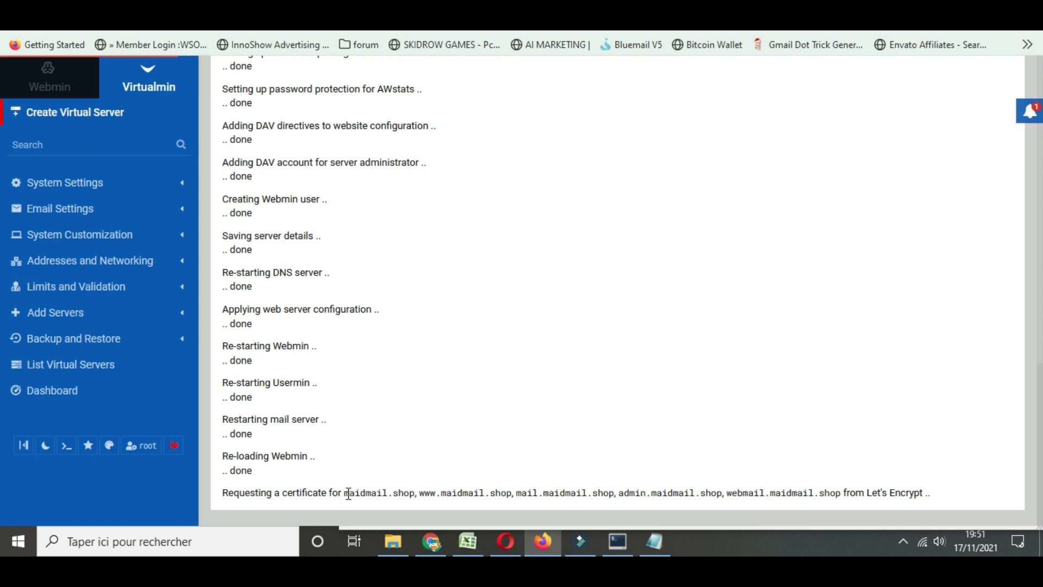
pyautogui.moveTo(345, 493); pyautogui.dragTo(849, 492)
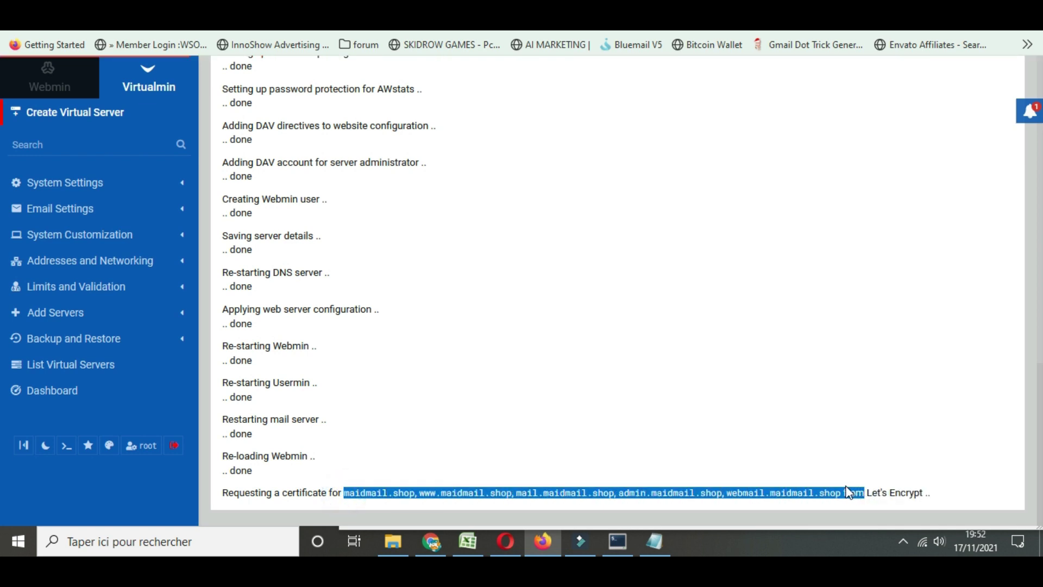
pyautogui.click(654, 541)
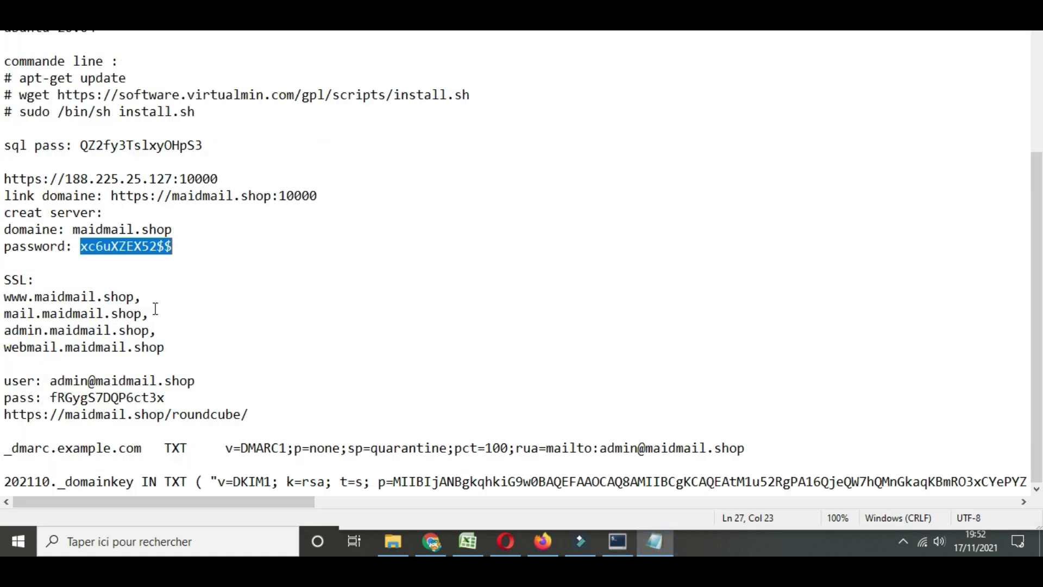
# Paste the copied certificate domain list into the notes below the password
pyautogui.click(196, 249)
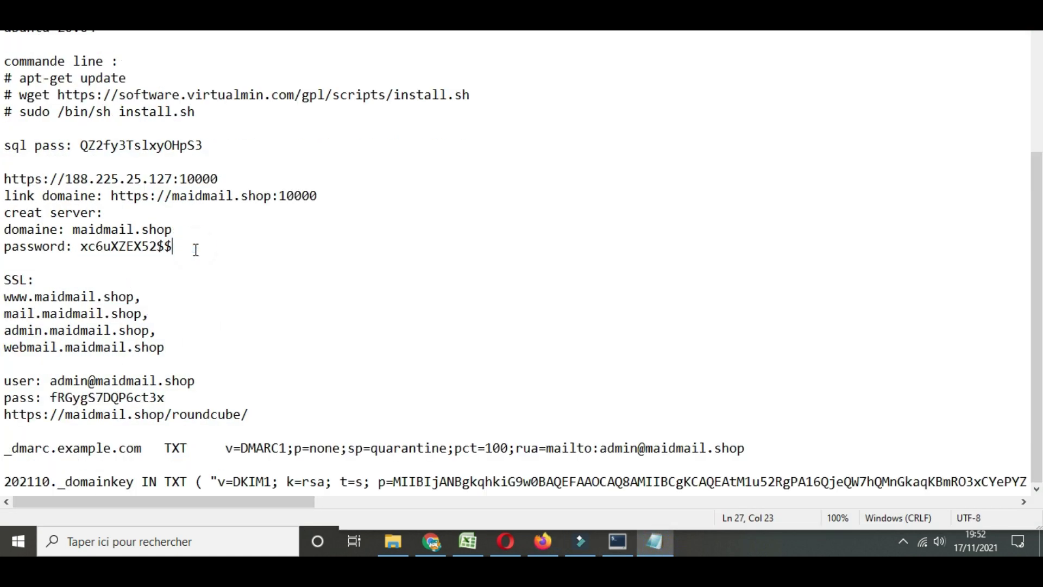
pyautogui.press('Return')
pyautogui.press('Return')
pyautogui.hotkey('ctrl', 'v')
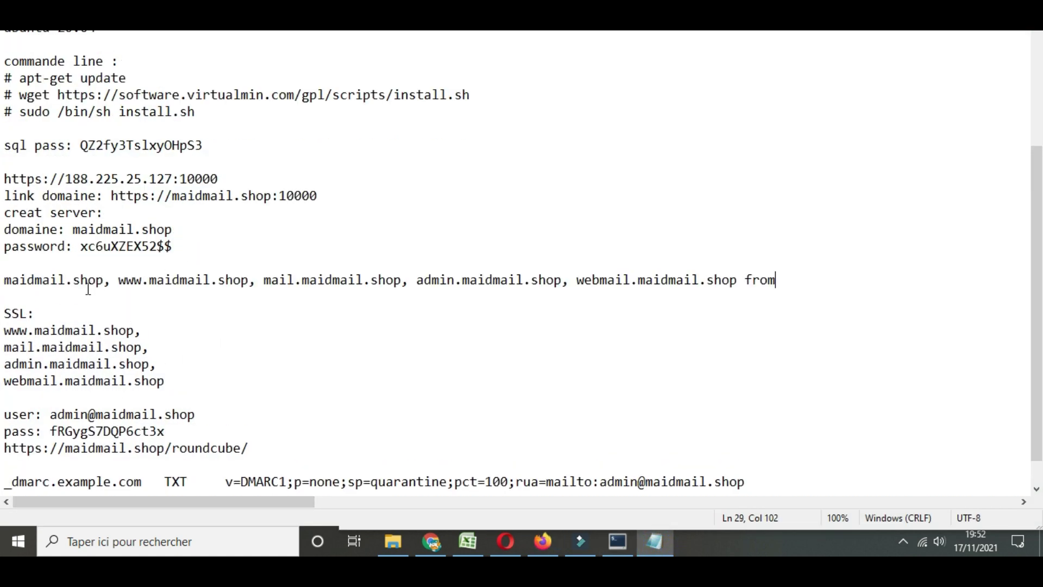
pyautogui.moveTo(7, 331); pyautogui.dragTo(141, 322)
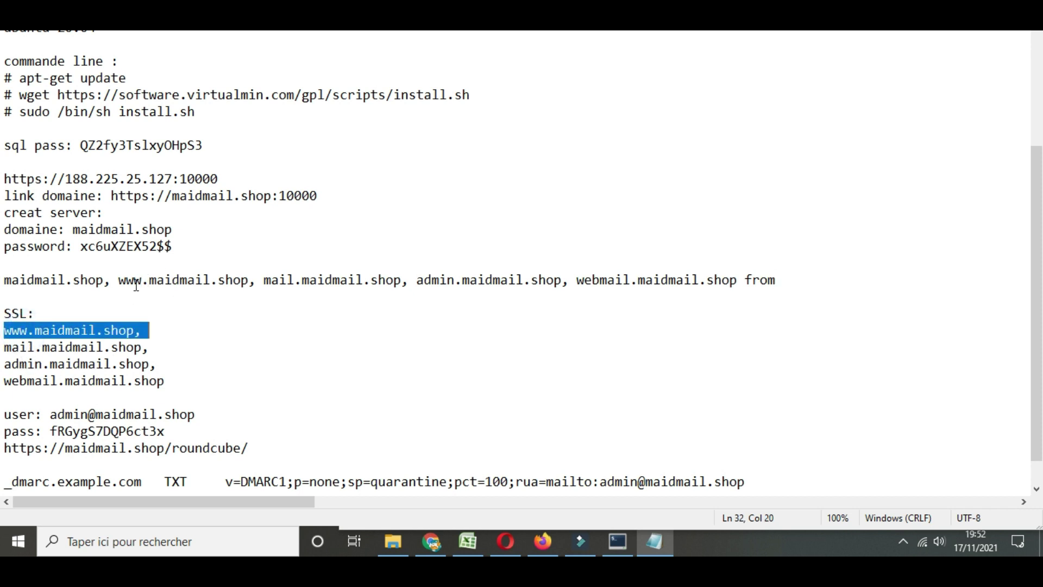
pyautogui.click(153, 334)
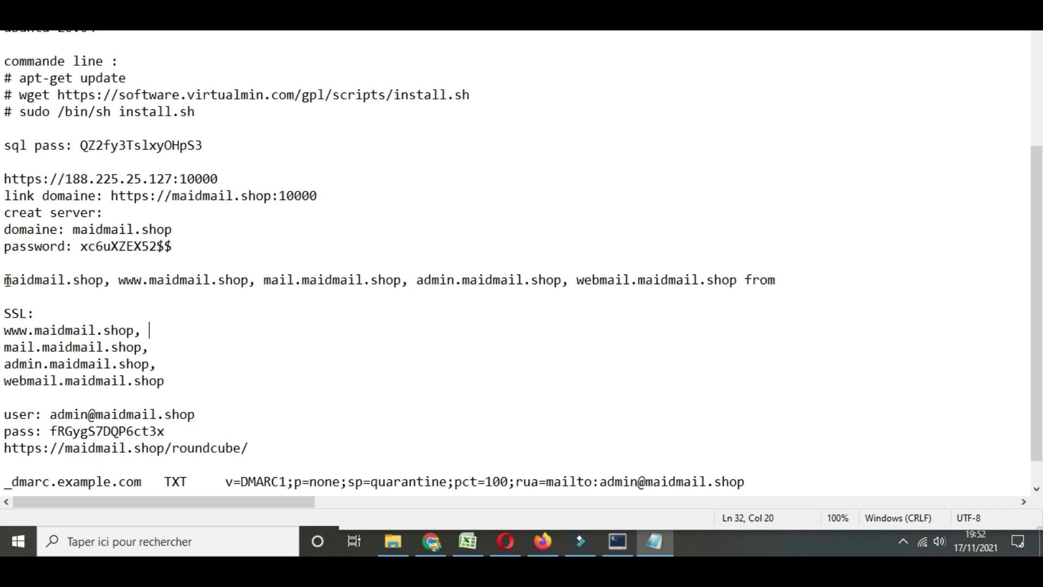
# Delete the comma-separated subdomain line and copy the server IP 188.225.25.127
pyautogui.moveTo(7, 280); pyautogui.dragTo(774, 276)
pyautogui.press('Delete')
pyautogui.press('Delete')
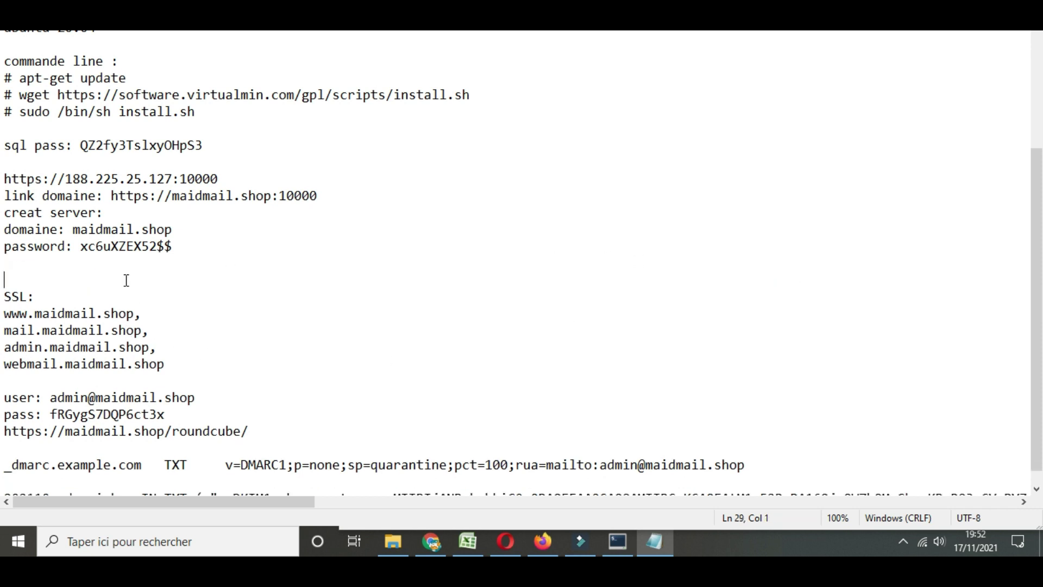
pyautogui.moveTo(75, 179); pyautogui.dragTo(158, 170)
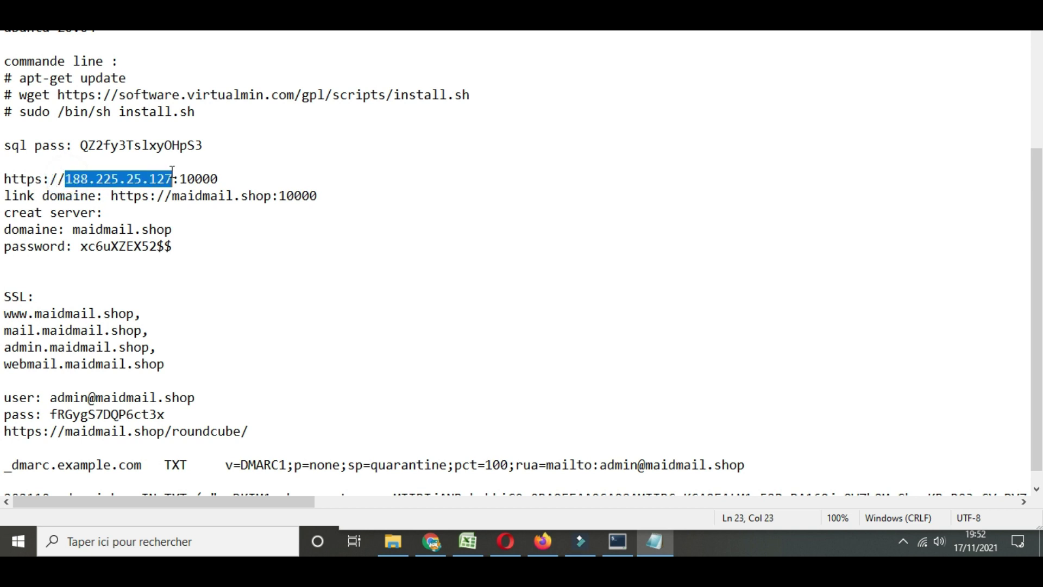
pyautogui.click(542, 541)
# Add and save an @ A record pointing to 188.225.25.127 with 1 min TTL
pyautogui.click(305, 34)
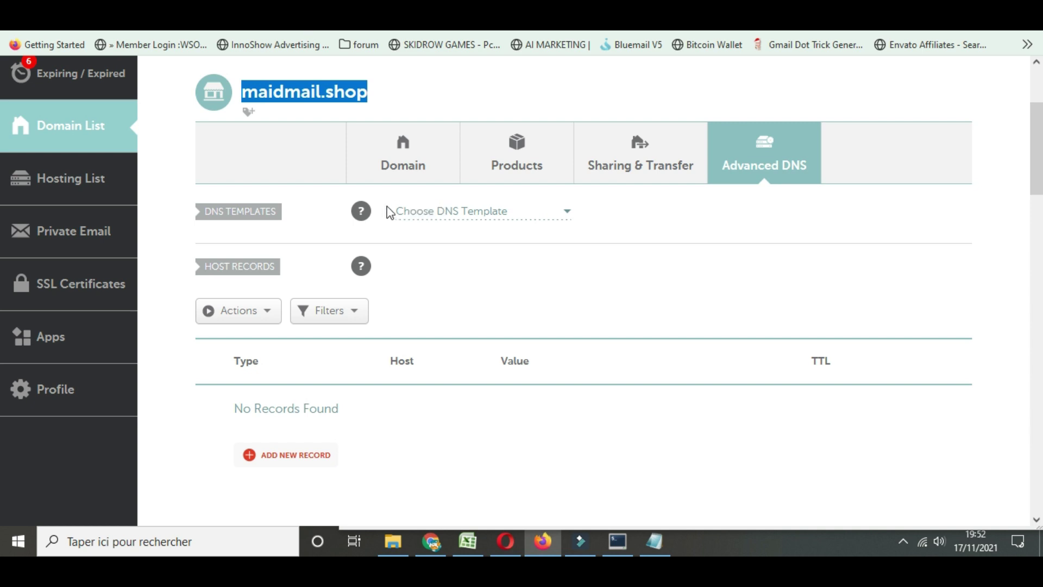
pyautogui.scroll(-5, 309, 296)
pyautogui.scroll(3, 309, 209)
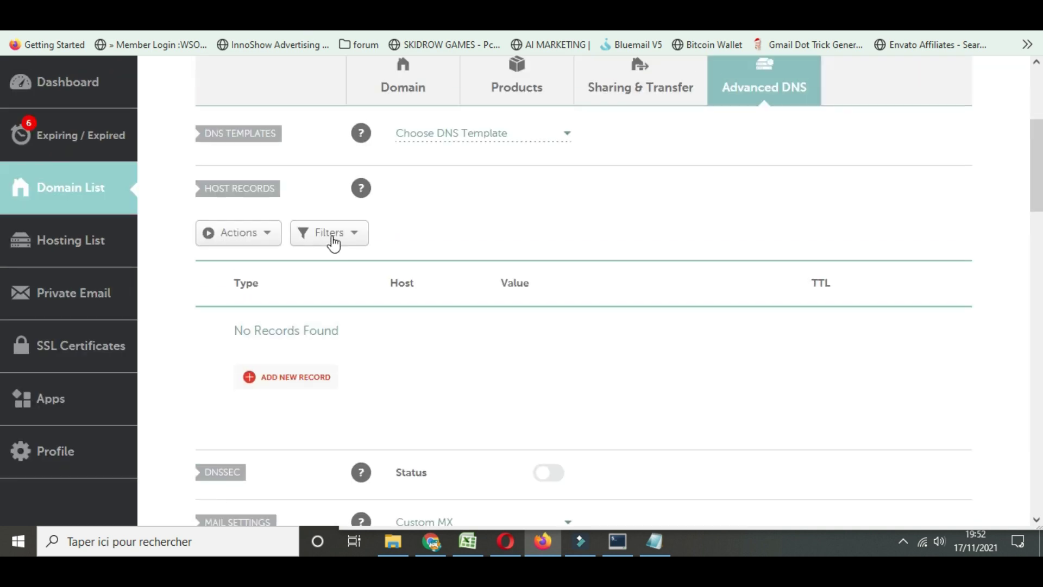
pyautogui.scroll(4, 301, 375)
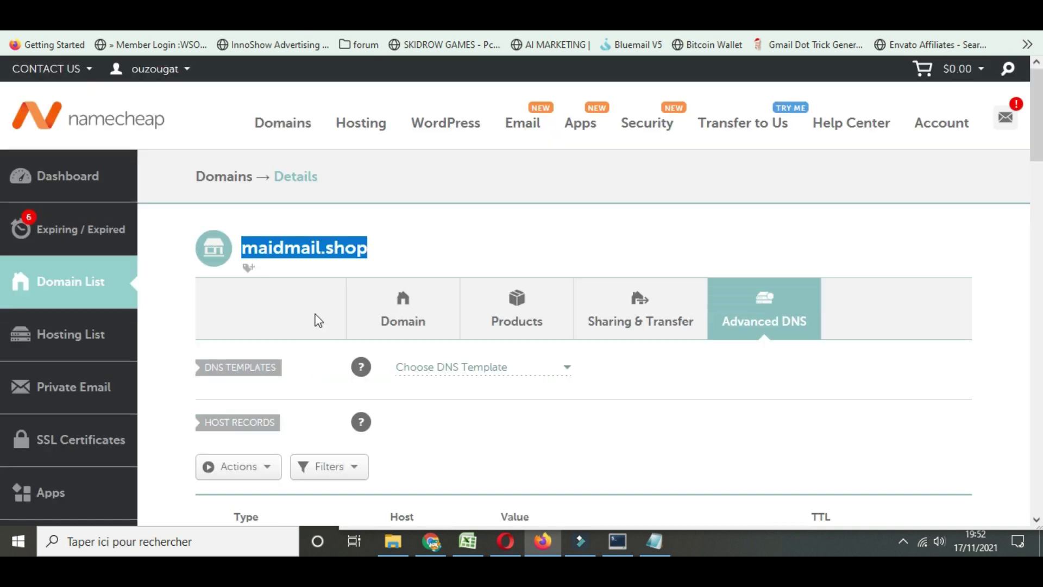
pyautogui.scroll(-4, 317, 319)
pyautogui.click(296, 376)
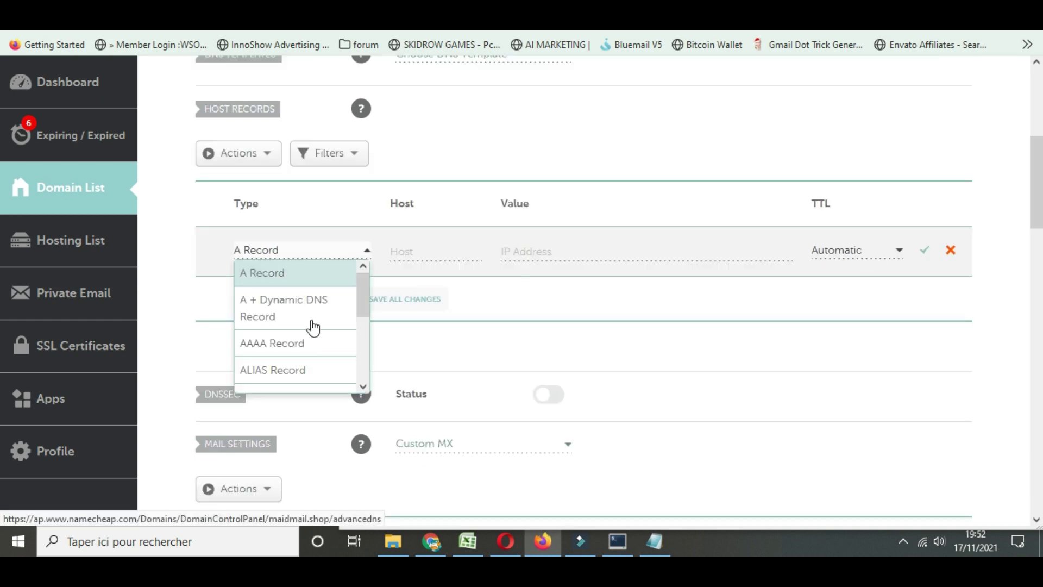
pyautogui.click(425, 249)
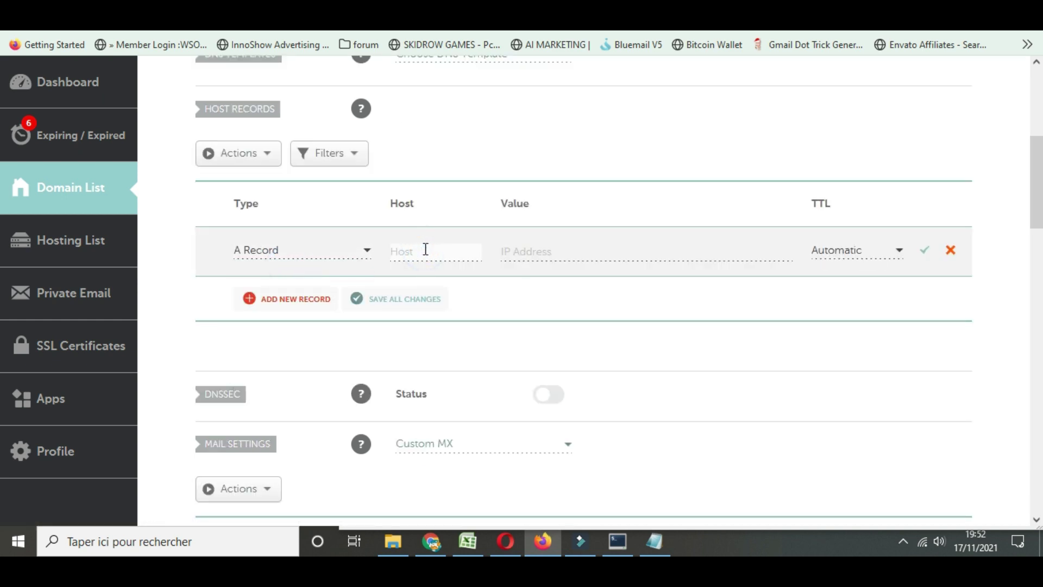
pyautogui.write('@')
pyautogui.click(577, 249)
pyautogui.write('188.225.25.127')
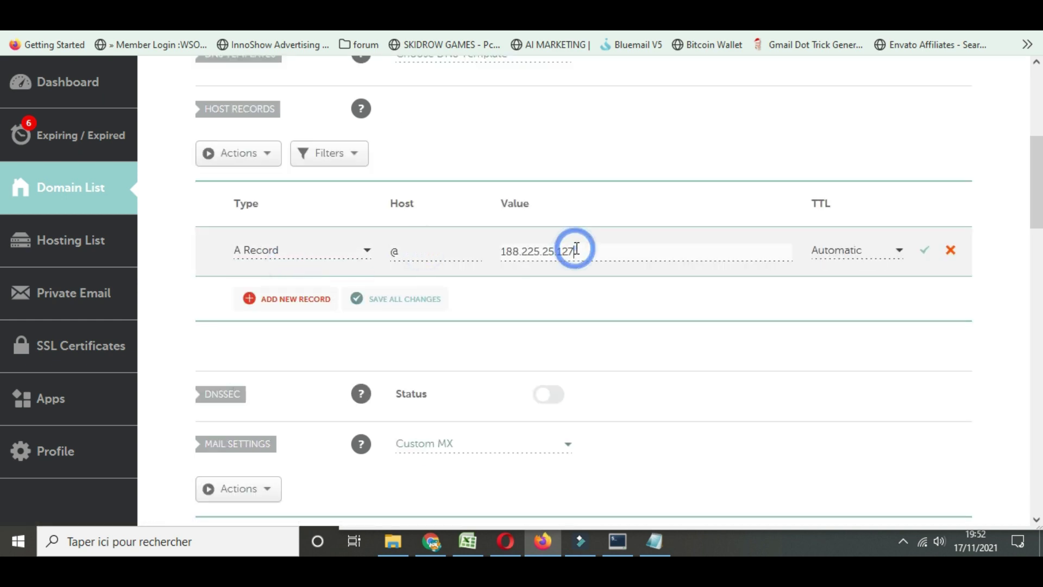
pyautogui.click(857, 262)
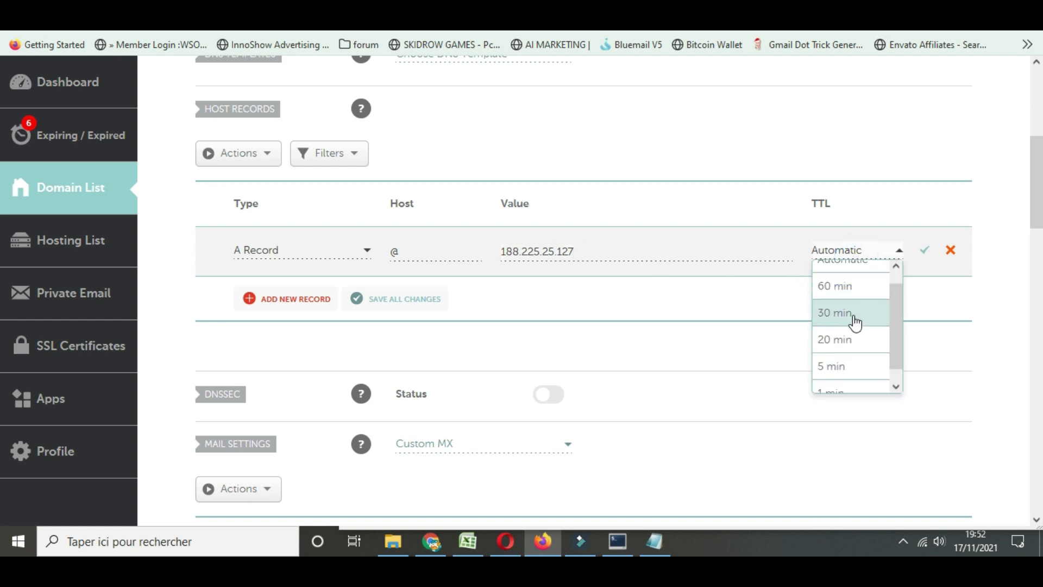
pyautogui.click(846, 383)
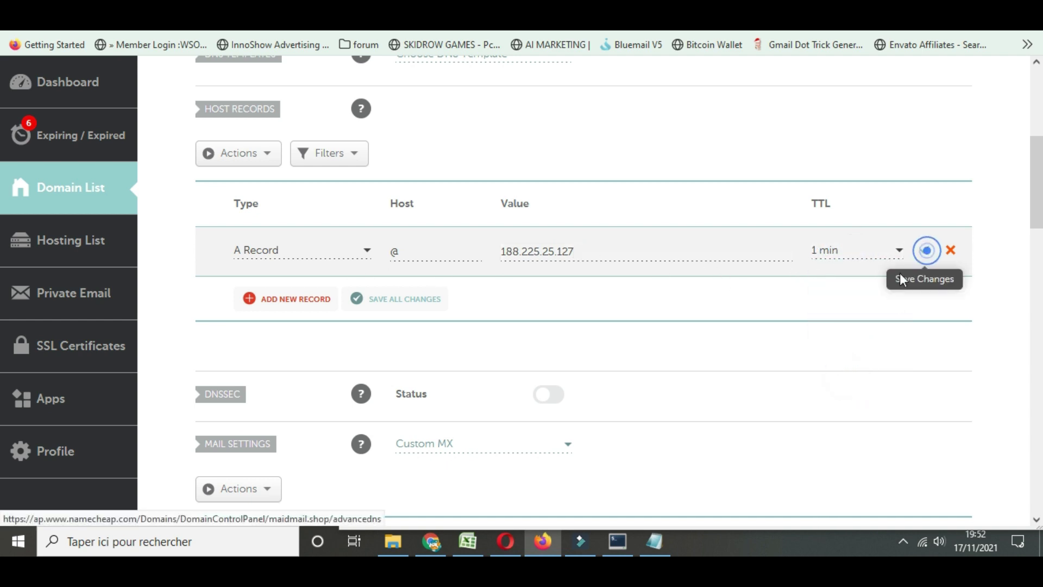
pyautogui.click(924, 250)
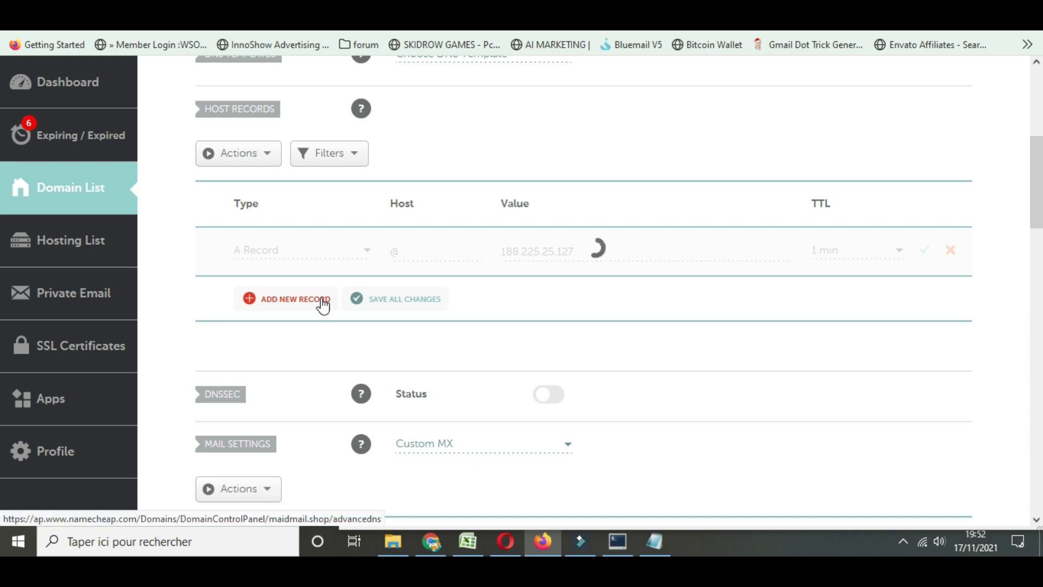
# Add www and admin A records pointing to 188.225.25.127
pyautogui.click(295, 307)
pyautogui.click(263, 305)
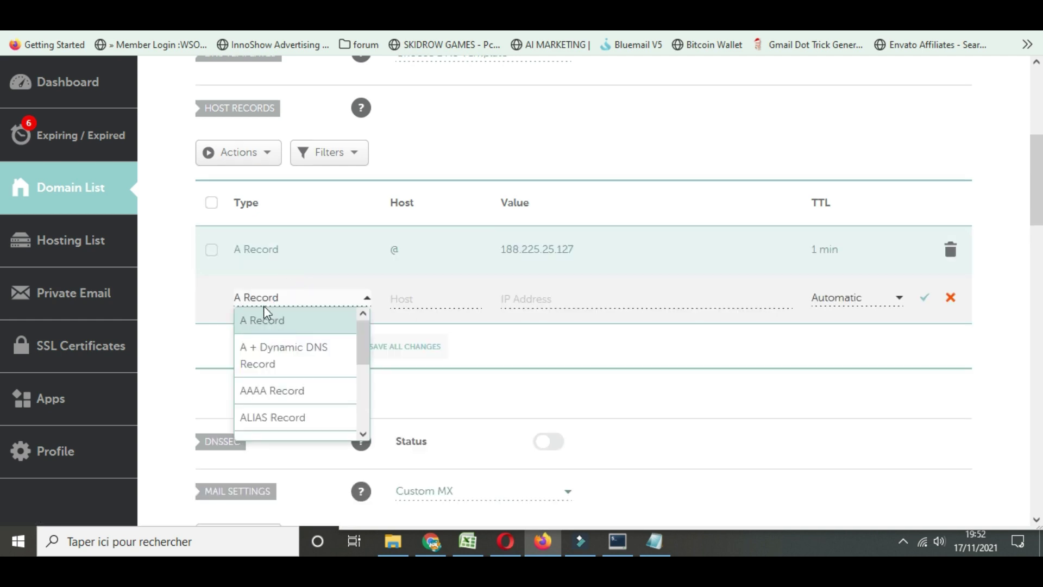
pyautogui.click(263, 310)
pyautogui.click(408, 299)
pyautogui.write('admi')
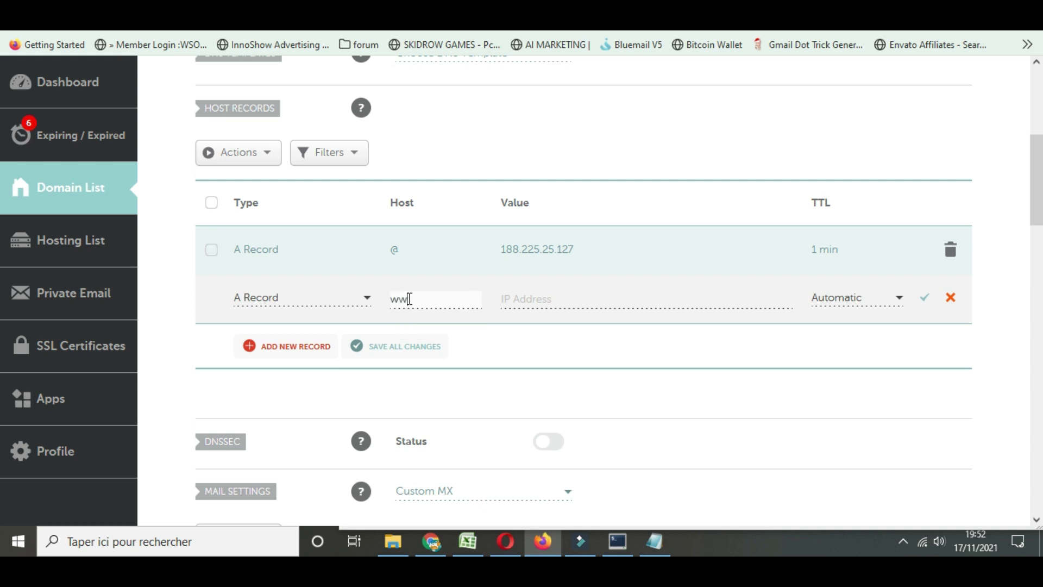
pyautogui.click(519, 304)
pyautogui.write('188.225.25.127')
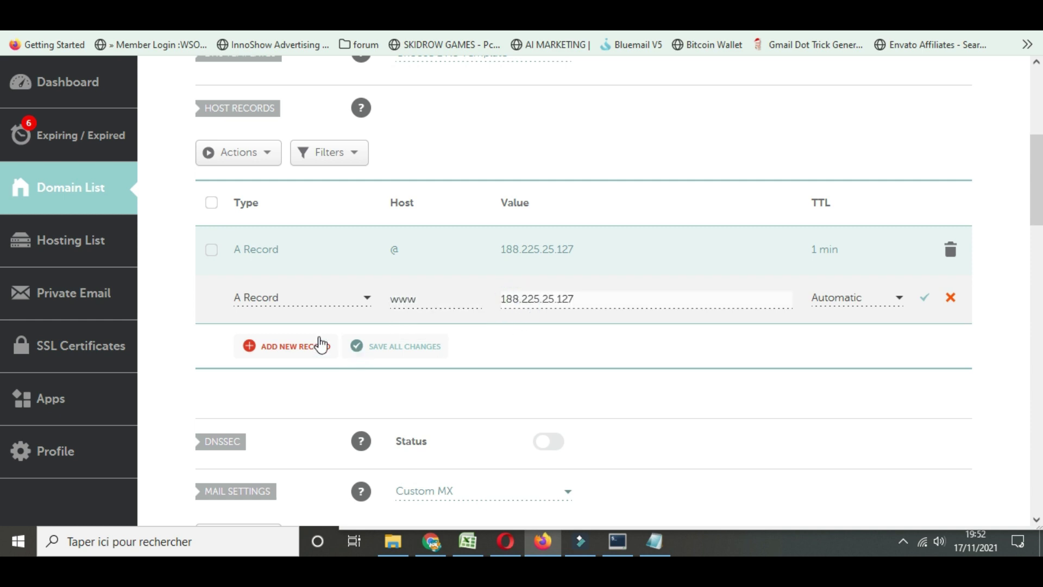
pyautogui.click(284, 349)
pyautogui.click(291, 320)
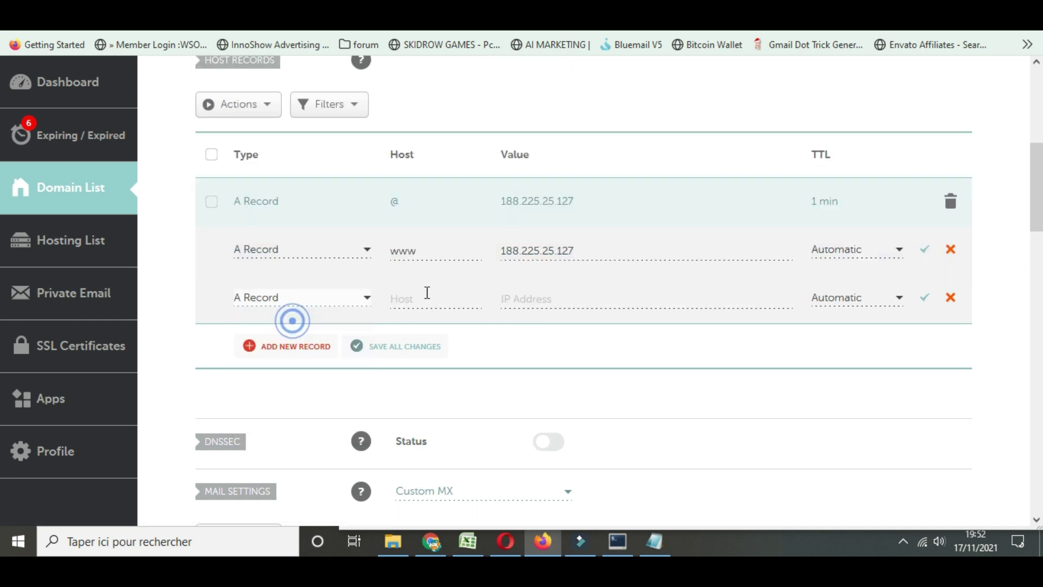
pyautogui.click(426, 290)
pyautogui.write('admin')
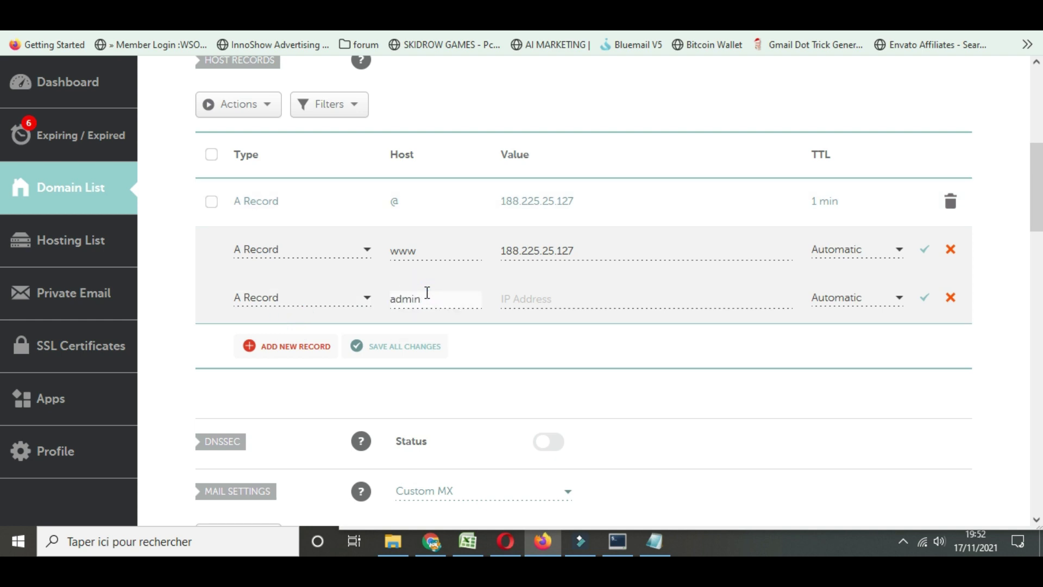
pyautogui.click(509, 299)
pyautogui.write('188.225.25.127')
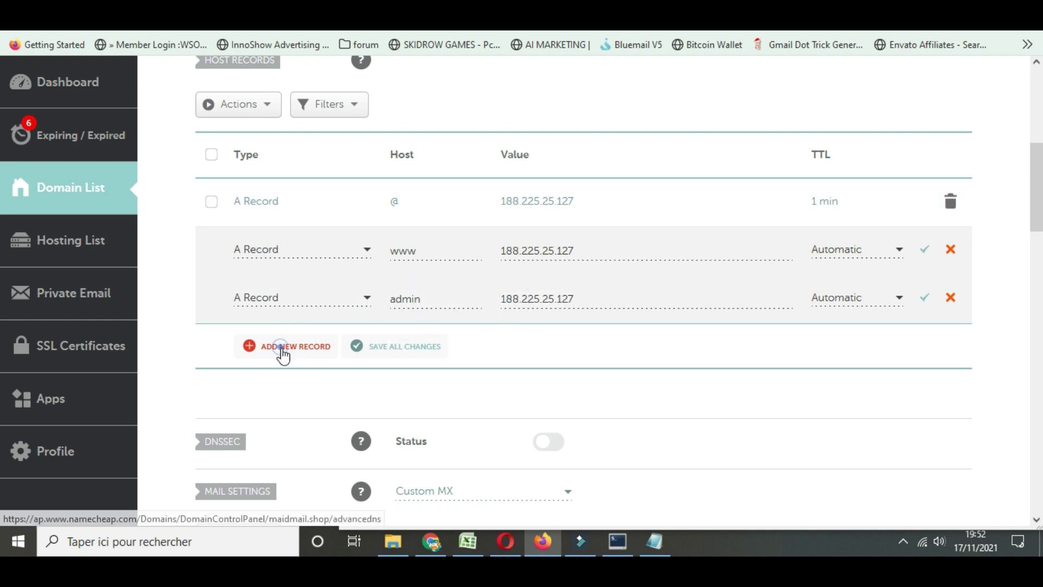
# Add mail and webmail A records pointing to 188.225.25.127
pyautogui.click(280, 347)
pyautogui.click(276, 304)
pyautogui.click(424, 275)
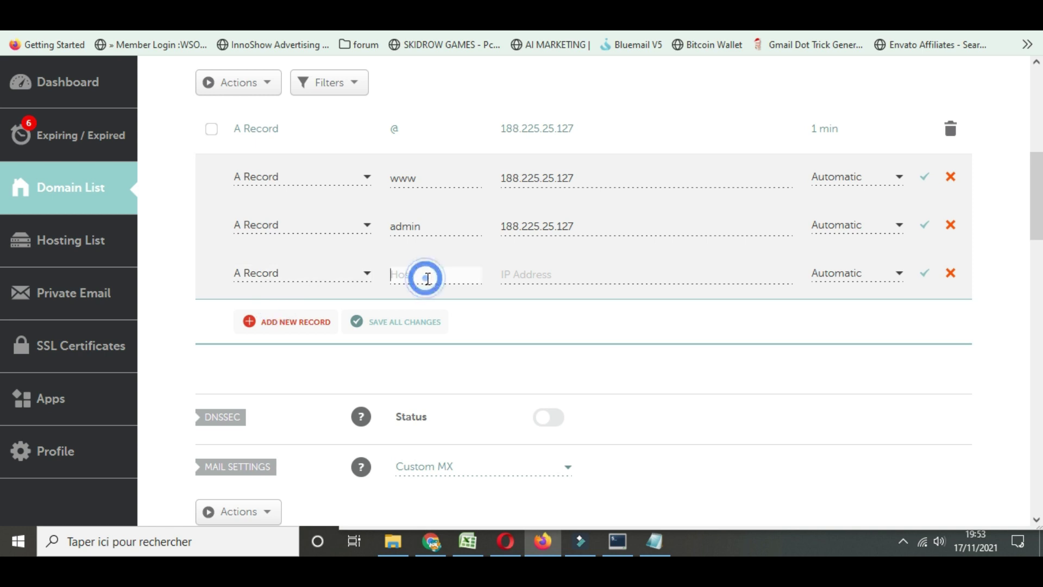
pyautogui.write('mail')
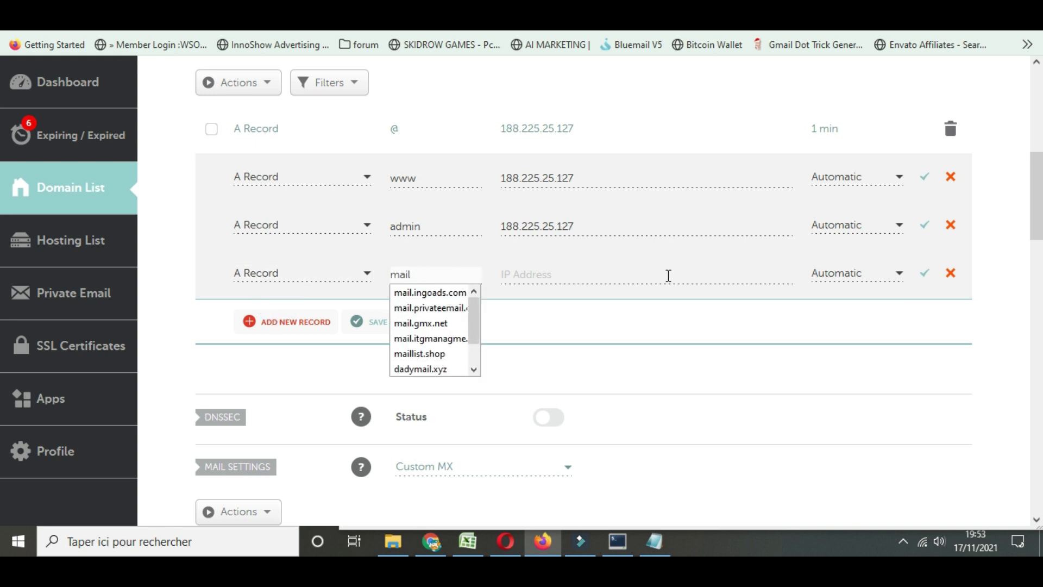
pyautogui.click(624, 272)
pyautogui.write('188.225.25.127')
pyautogui.click(293, 321)
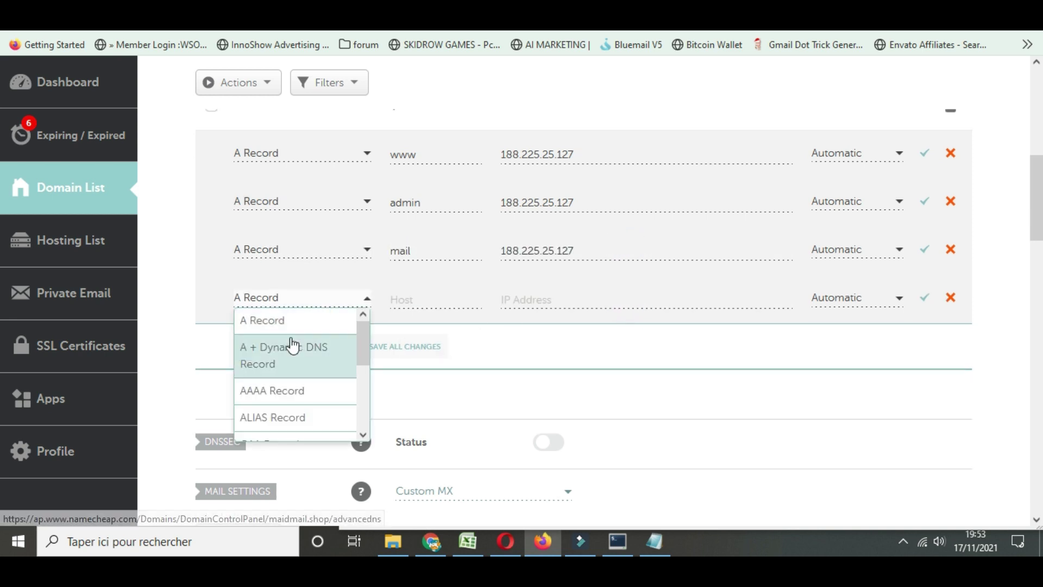
pyautogui.click(279, 320)
pyautogui.click(400, 296)
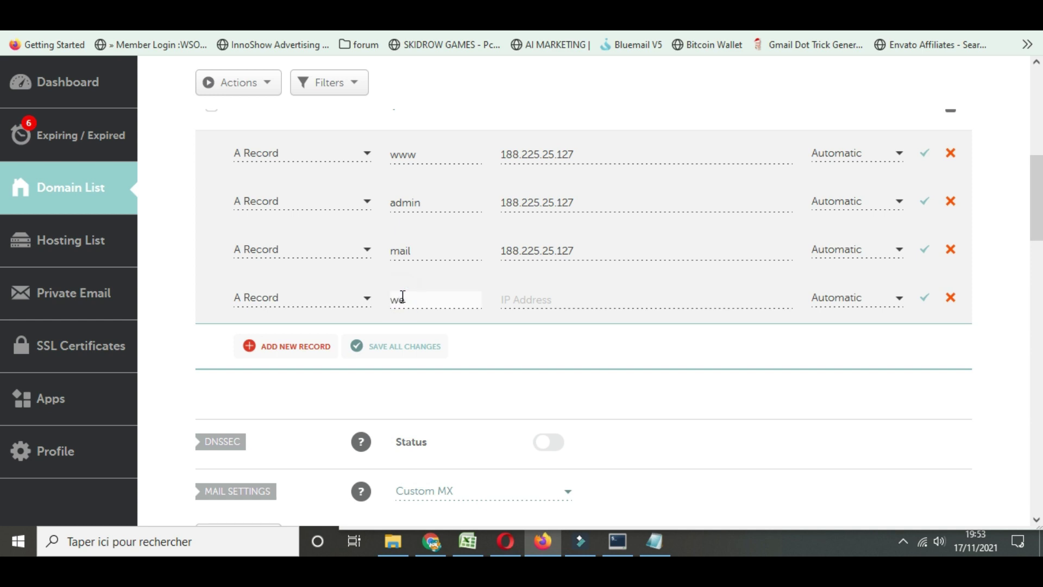
pyautogui.write('webmail')
pyautogui.click(624, 304)
pyautogui.write('188.225.25.127')
# Set the www and admin records' TTL to 1 min
pyautogui.click(881, 205)
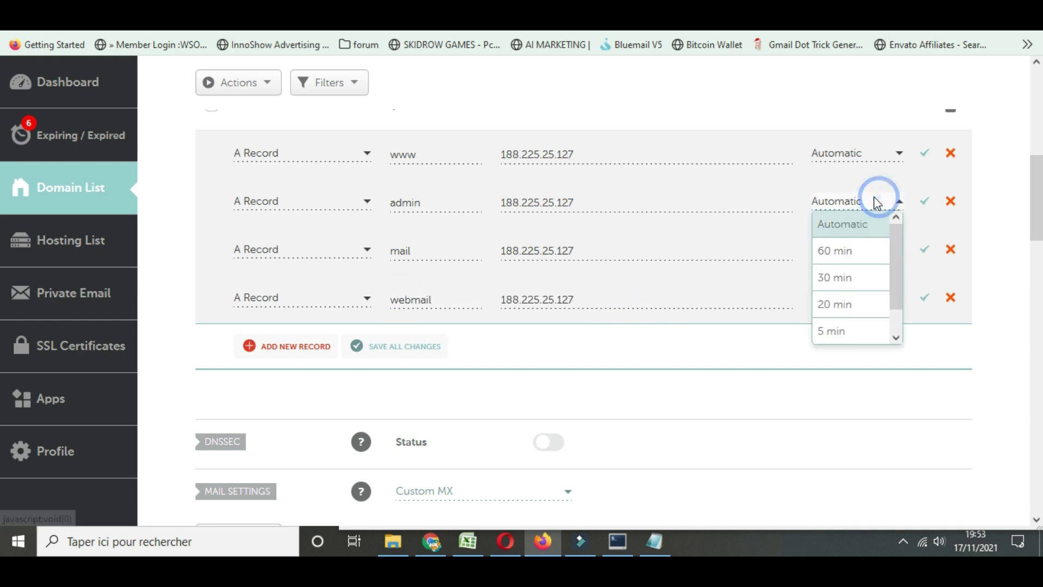
pyautogui.scroll(3, 869, 195)
pyautogui.click(855, 269)
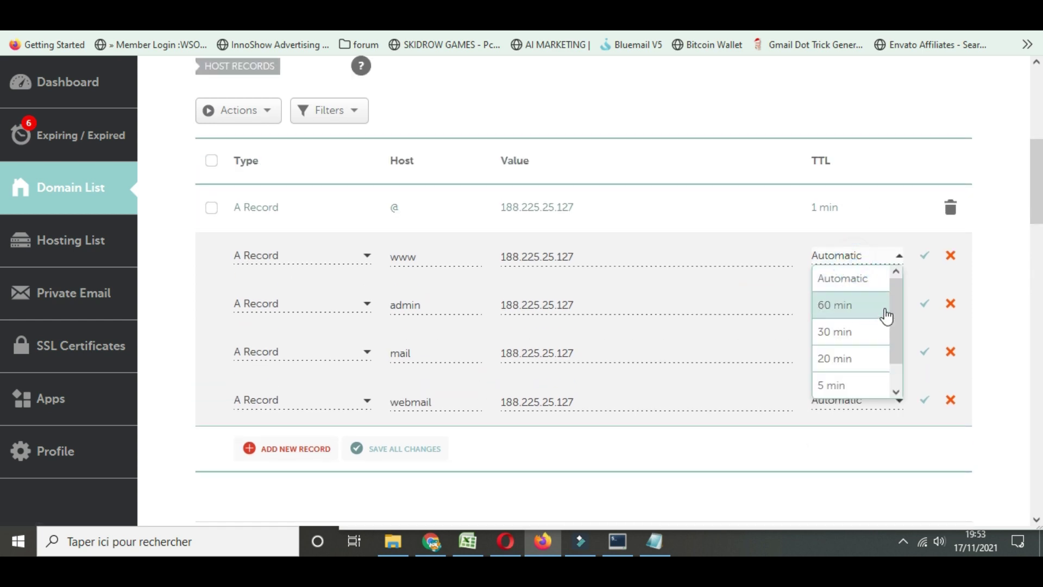
pyautogui.scroll(-1, 848, 326)
pyautogui.click(849, 384)
pyautogui.click(847, 311)
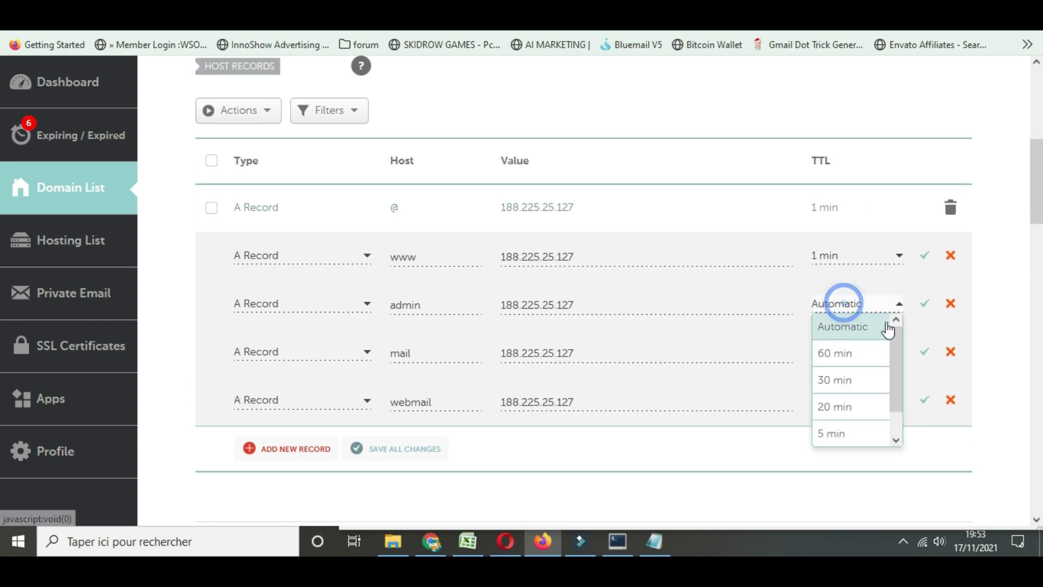
pyautogui.click(897, 338)
pyautogui.click(855, 437)
# Set the mail and webmail records' TTL to 1 min and save all changes
pyautogui.click(899, 356)
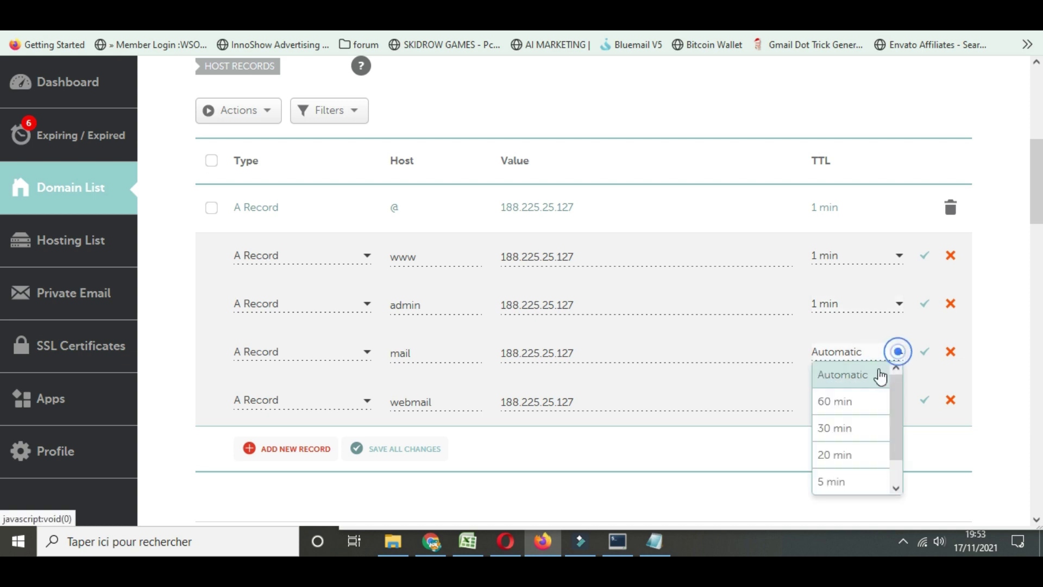
pyautogui.scroll(-1, 861, 456)
pyautogui.click(856, 484)
pyautogui.click(881, 404)
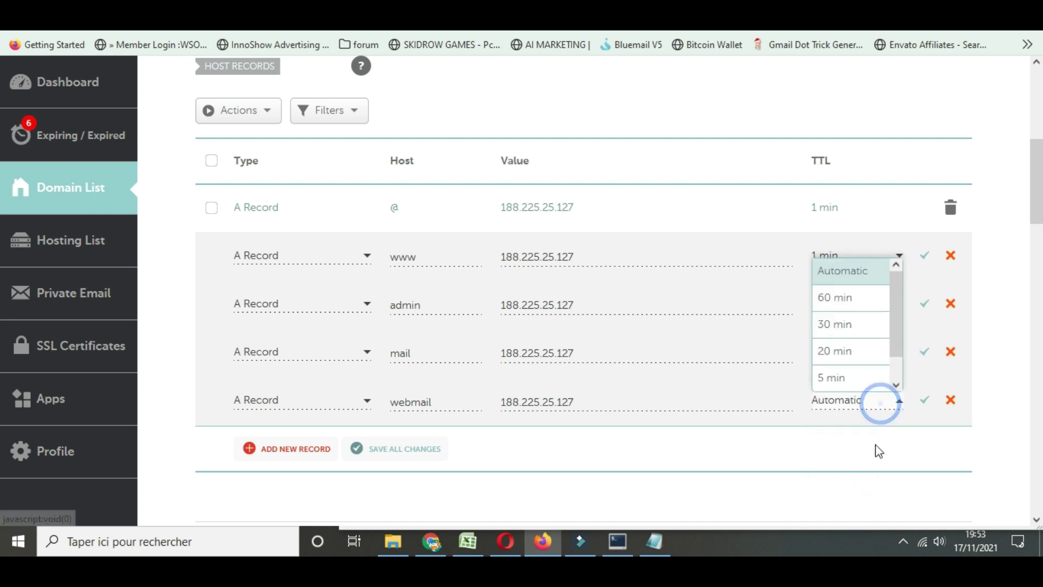
pyautogui.scroll(-3, 878, 450)
pyautogui.moveTo(894, 134); pyautogui.dragTo(902, 202)
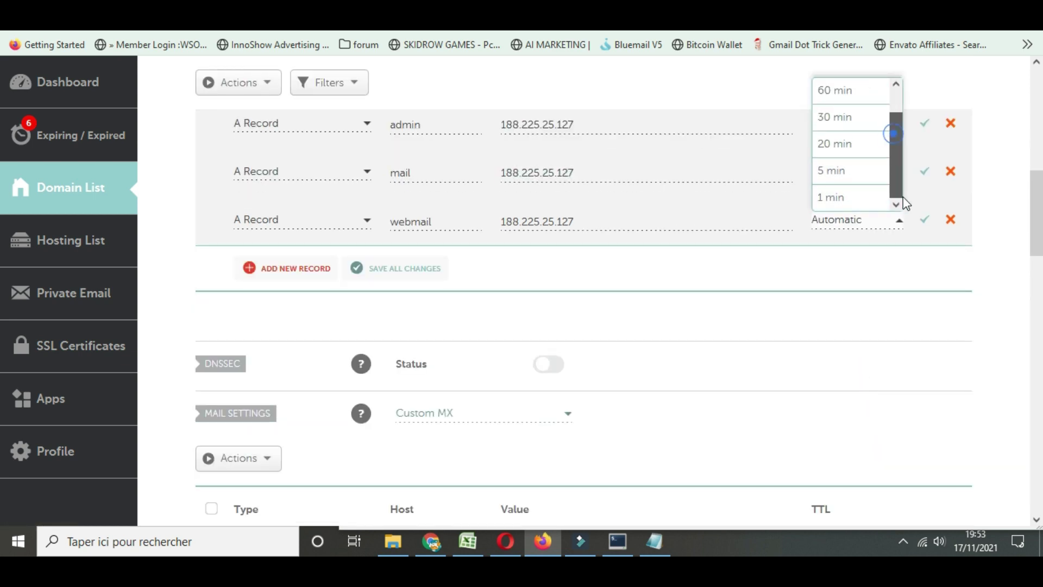
pyautogui.click(848, 202)
pyautogui.click(407, 270)
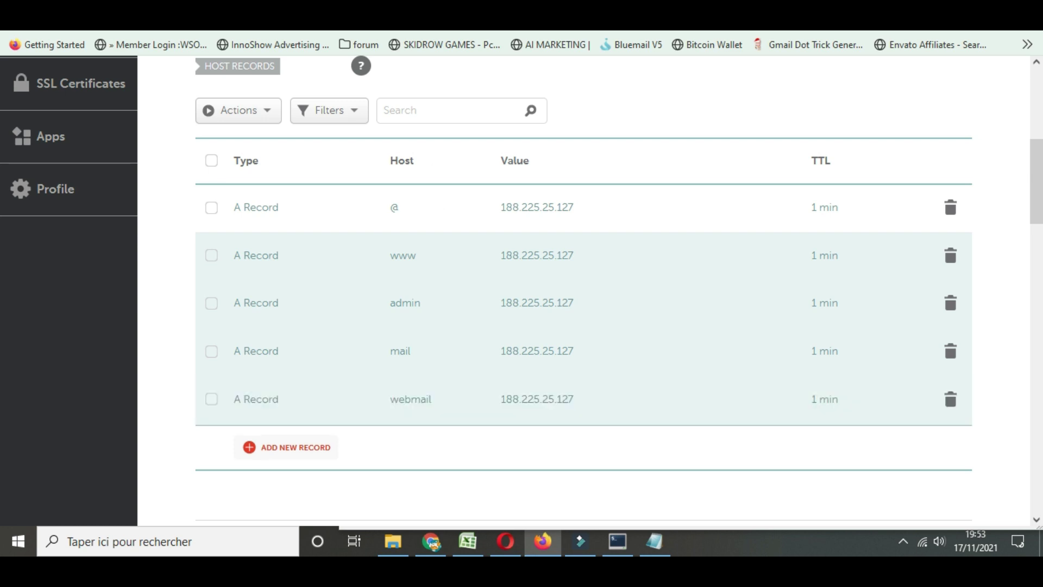
pyautogui.hotkey('ctrl', 'Tab')
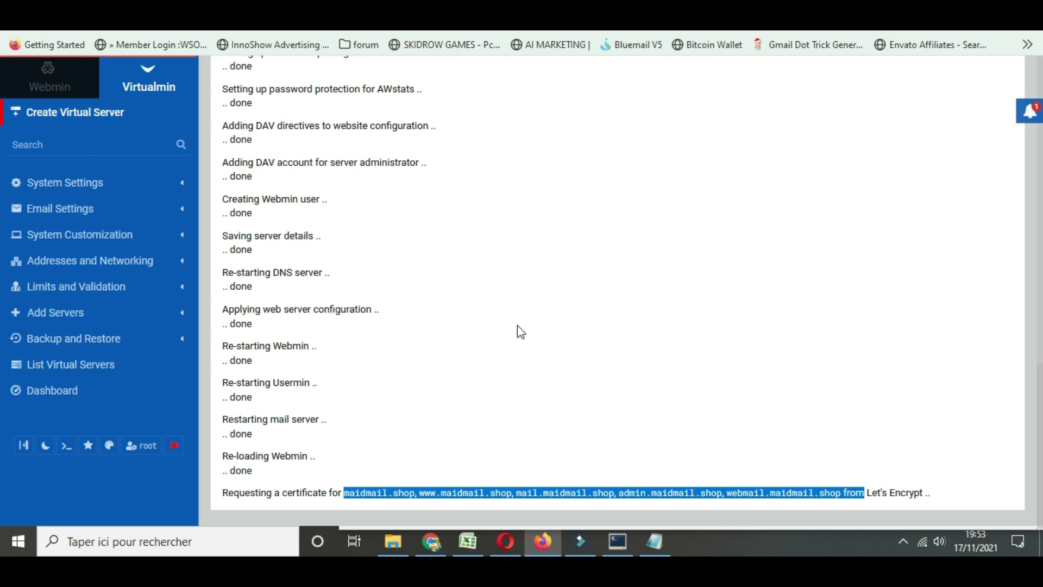
# Open maidmail.shop's SSL Certificate page under Server Configuration
pyautogui.click(580, 350)
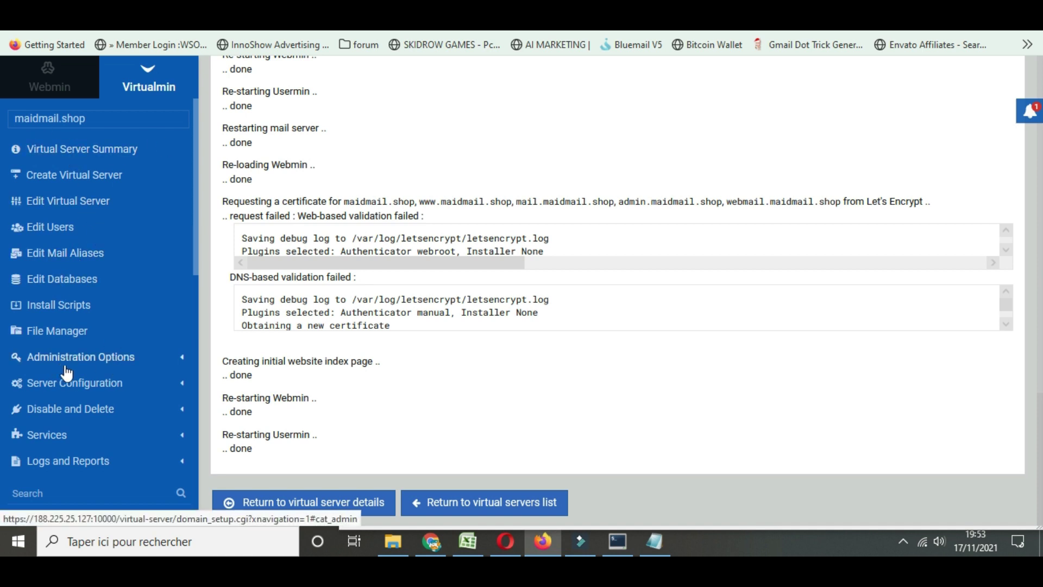
pyautogui.click(70, 385)
pyautogui.scroll(-5, 93, 383)
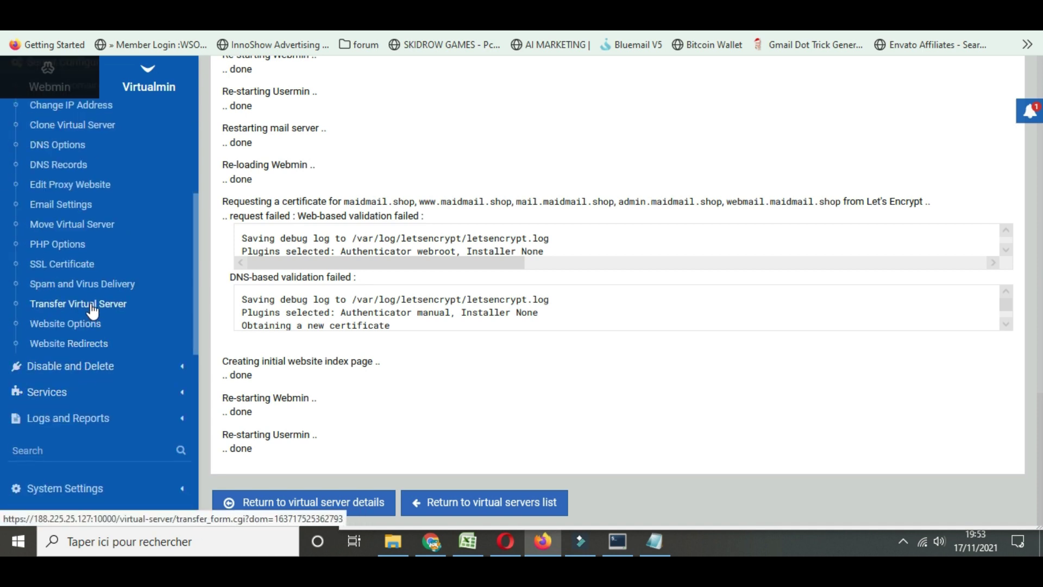
pyautogui.click(54, 265)
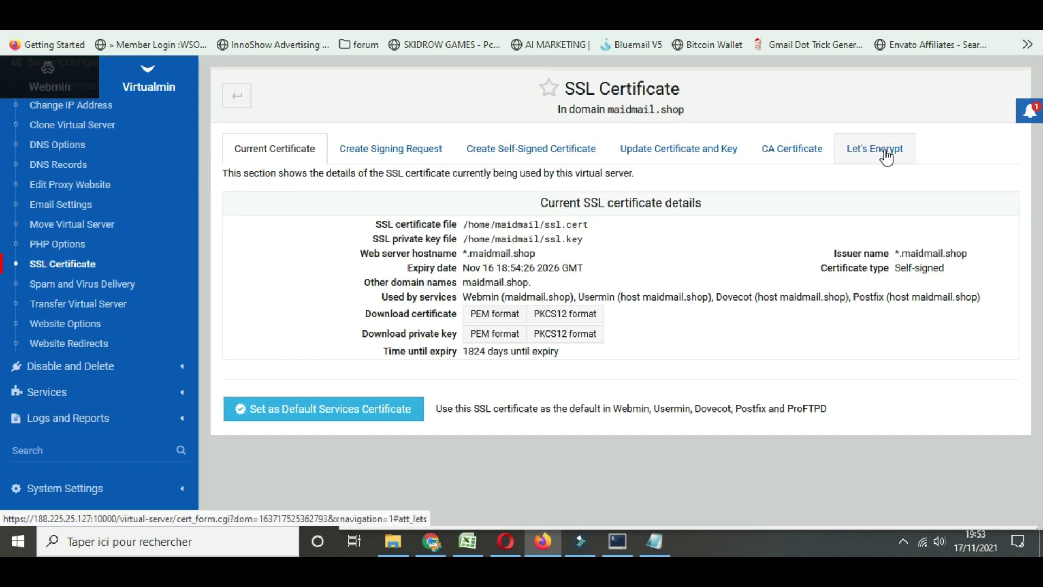
# Request a Let's Encrypt certificate for maidmail.shop and its subdomains, then return to server details
pyautogui.click(885, 157)
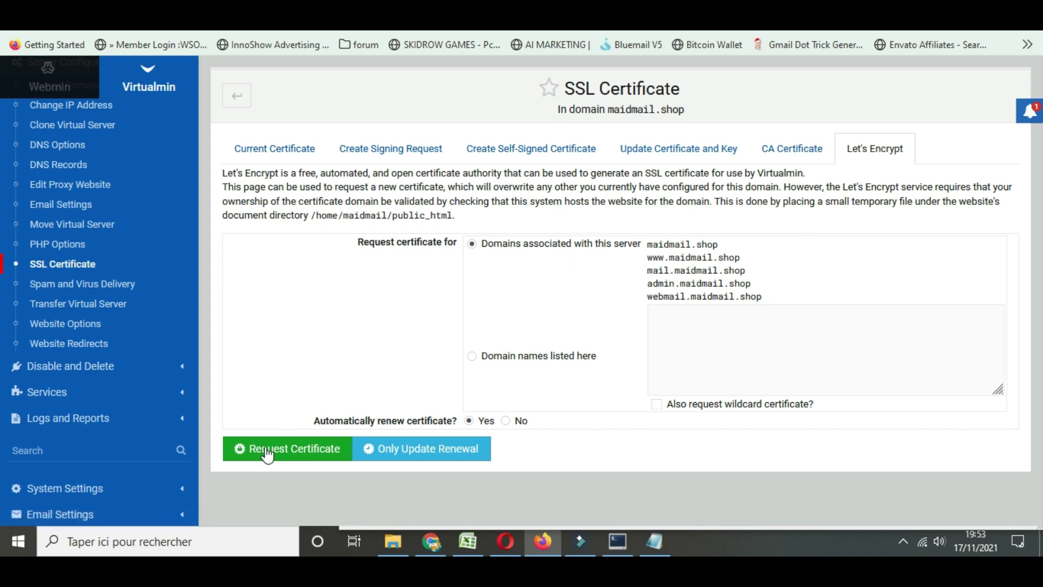
pyautogui.click(290, 451)
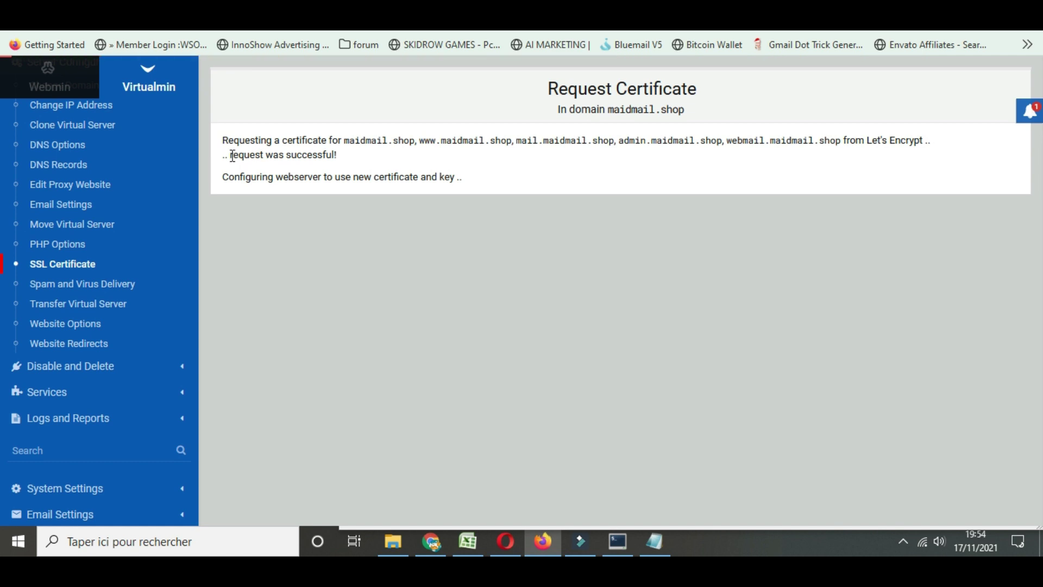
pyautogui.moveTo(232, 156); pyautogui.dragTo(361, 158)
pyautogui.click(359, 156)
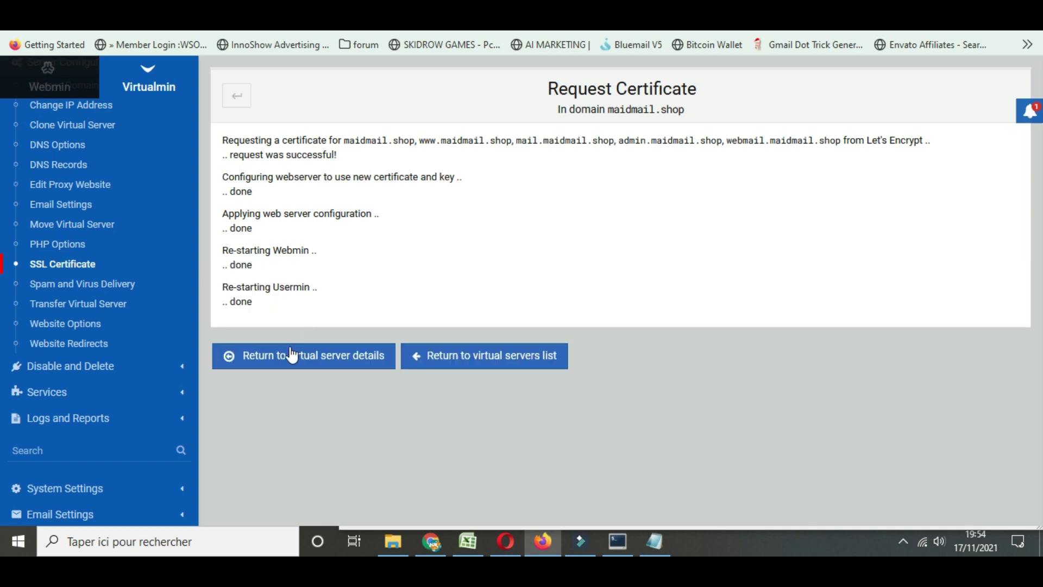
pyautogui.click(286, 356)
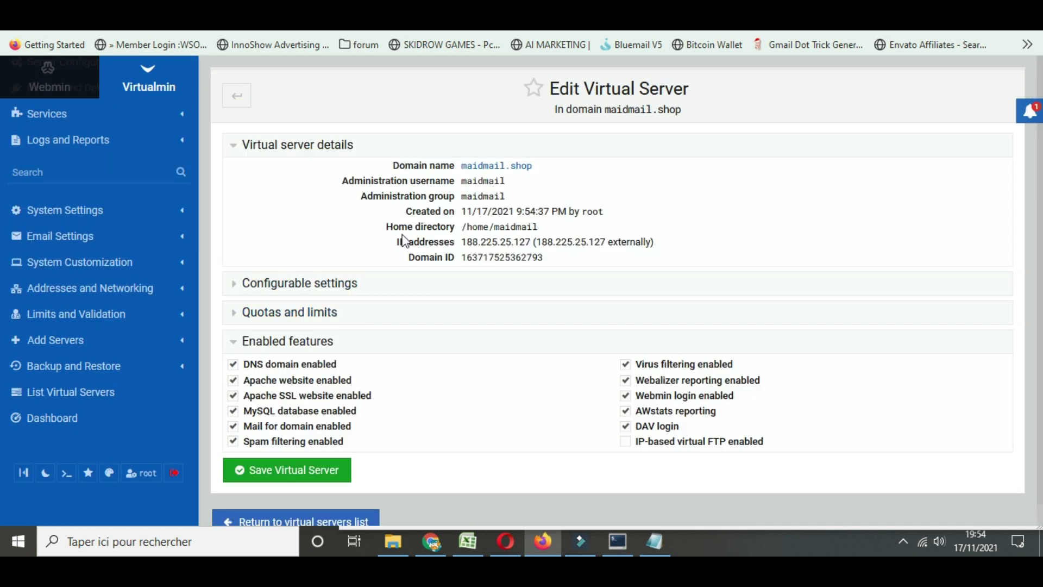
# Copy the maidmail.shop:10000 link from the notes and load it in a new tab
pyautogui.scroll(-1, 402, 260)
pyautogui.click(654, 541)
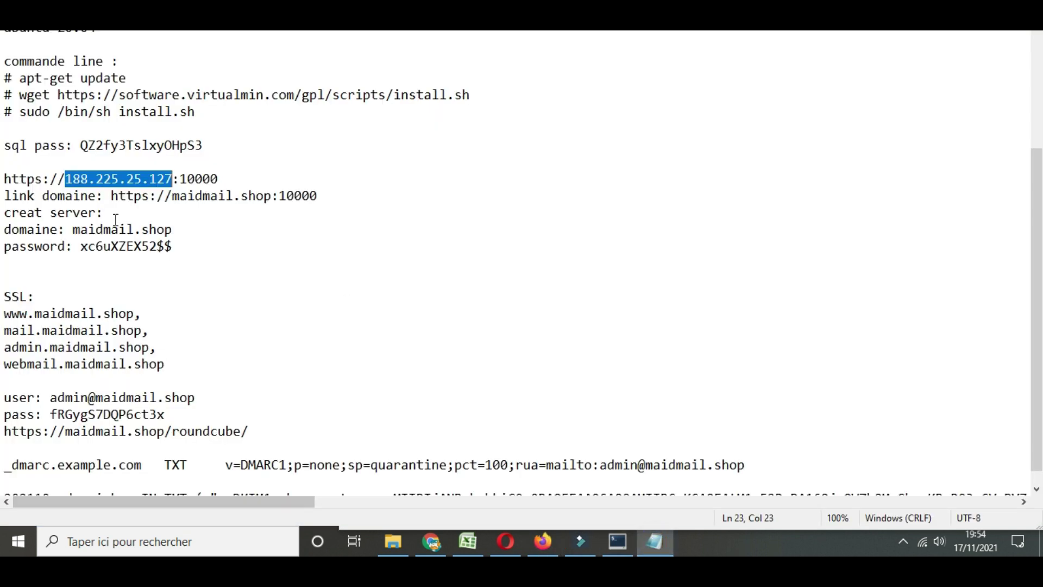
pyautogui.moveTo(112, 195); pyautogui.dragTo(314, 196)
pyautogui.hotkey('ctrl', 'c')
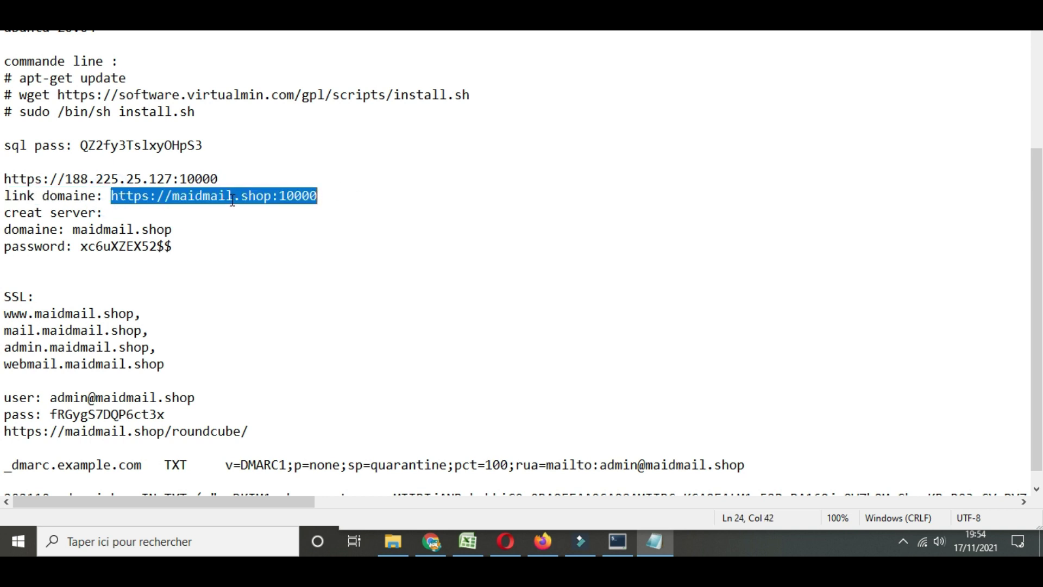
pyautogui.click(543, 541)
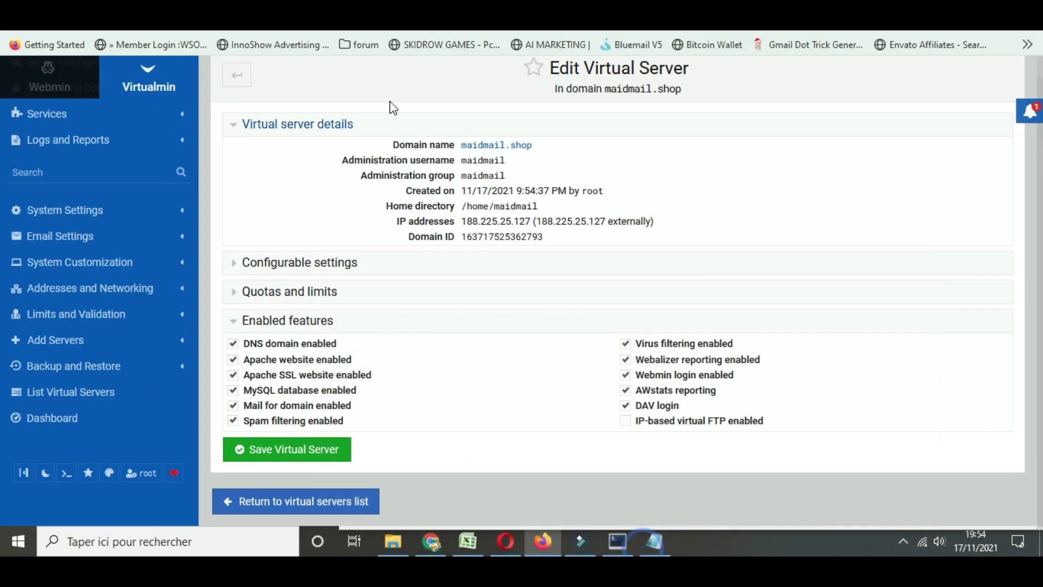
pyautogui.hotkey('ctrl', 't')
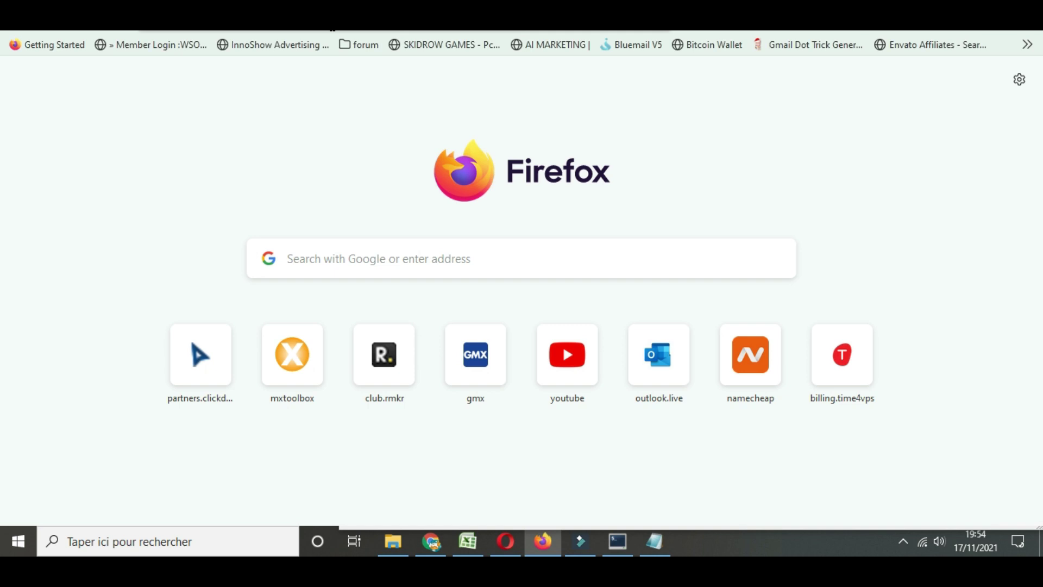
pyautogui.hotkey('ctrl', 'v')
pyautogui.press('Return')
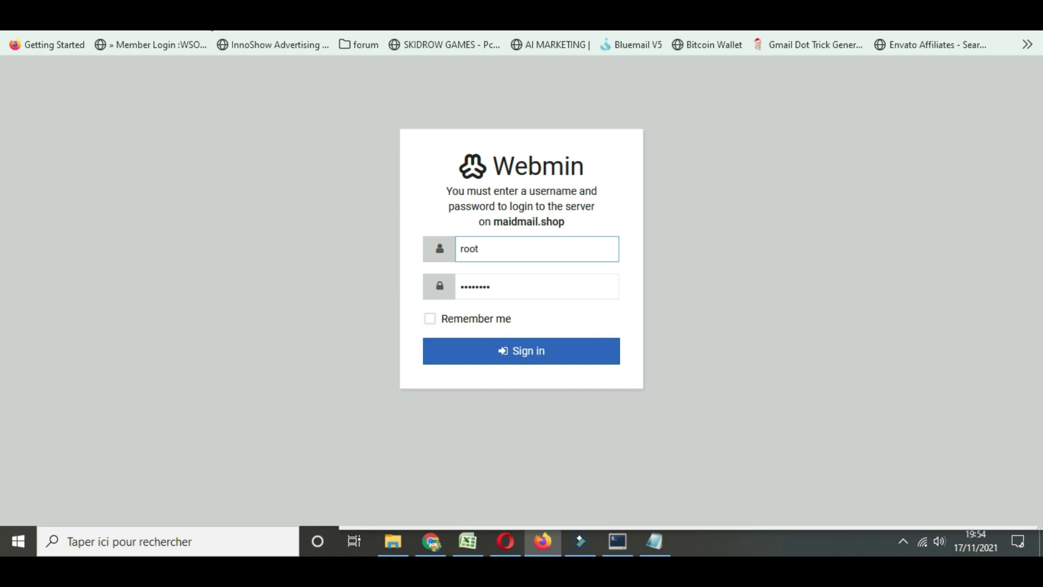
# Clear the blocked notification permission and review the site's security information
pyautogui.click(272, 176)
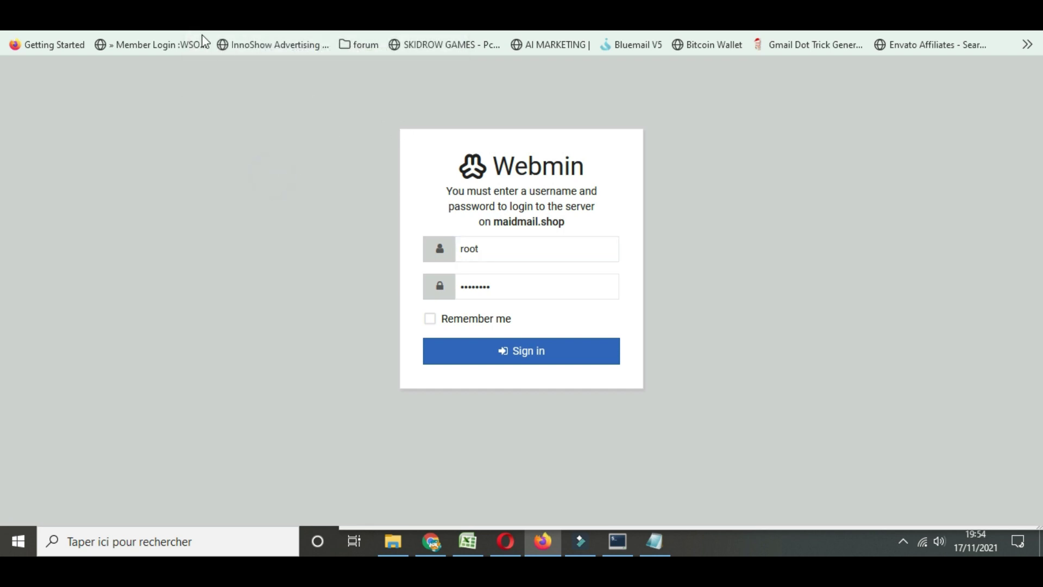
pyautogui.click(434, 79)
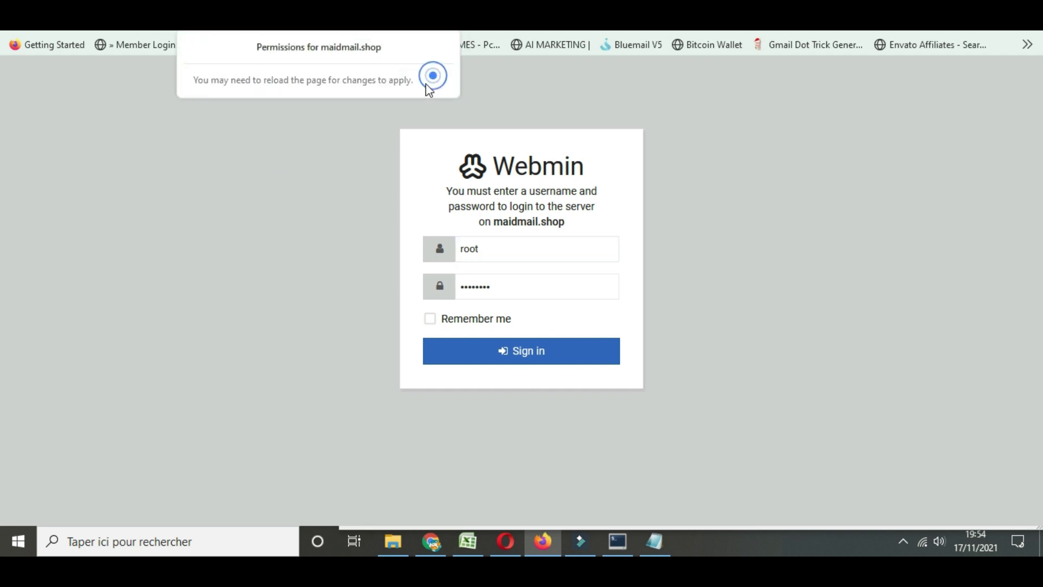
pyautogui.click(299, 207)
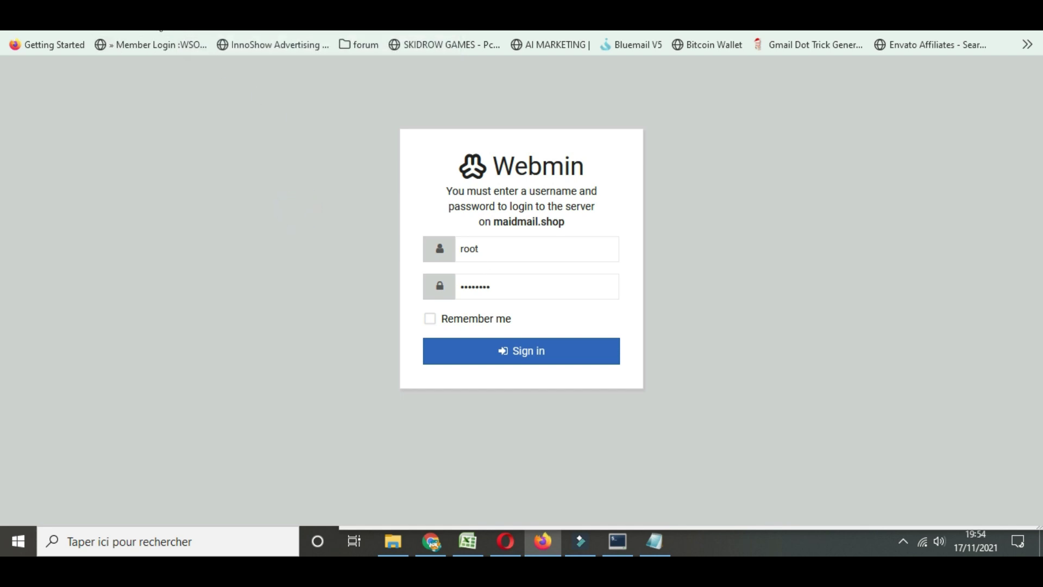
pyautogui.click(159, 29)
pyautogui.click(175, 27)
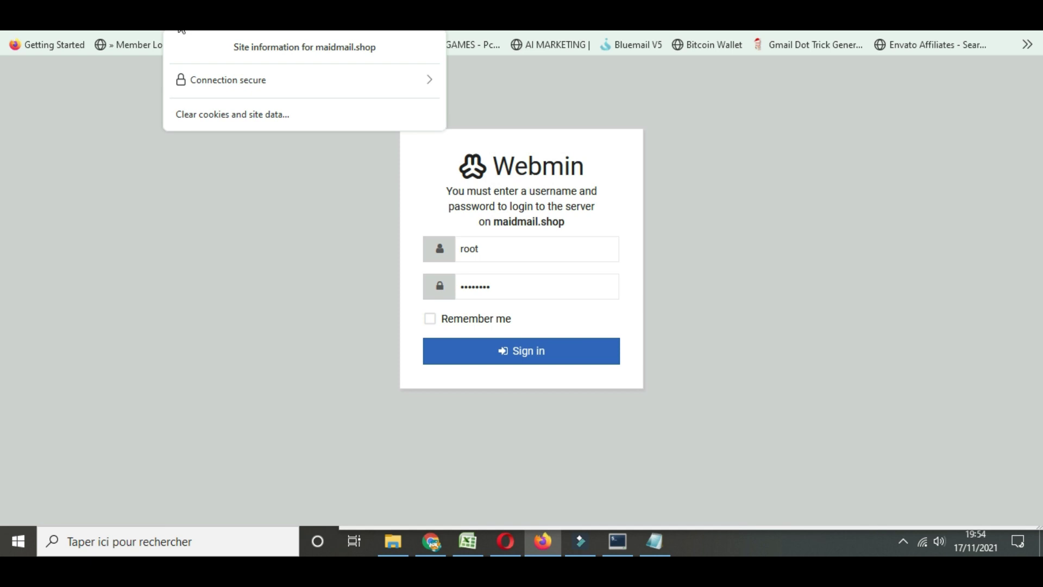
pyautogui.click(305, 263)
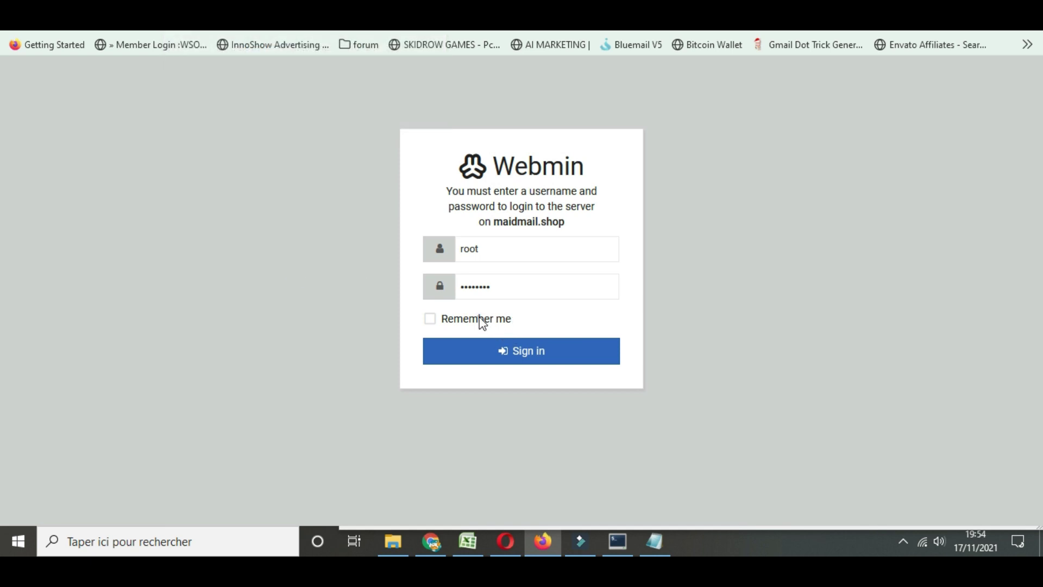
# Tick Remember me, paste the server password from the notes, and sign in
pyautogui.click(479, 317)
pyautogui.click(654, 541)
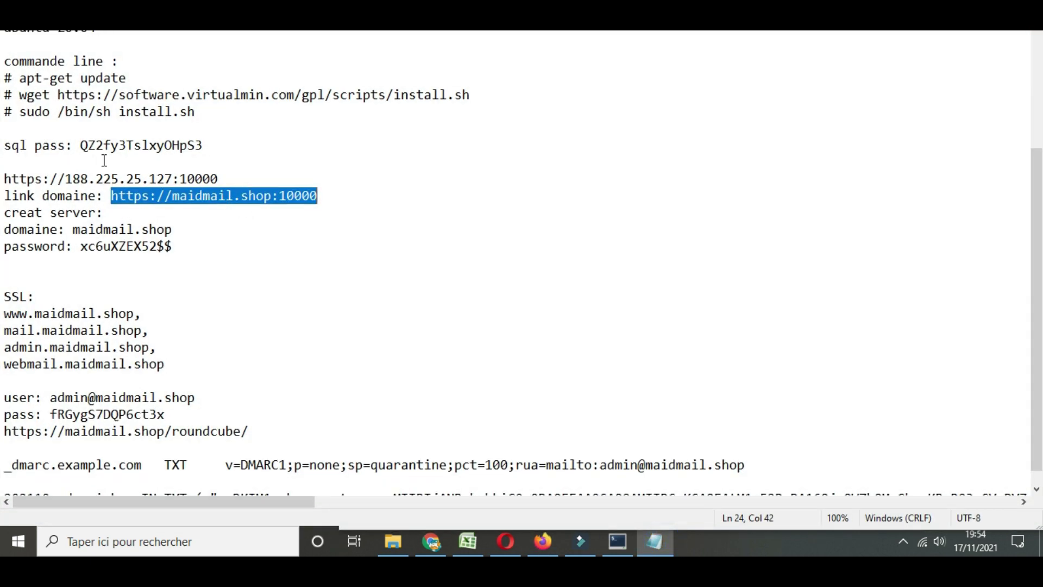
pyautogui.scroll(3, 104, 160)
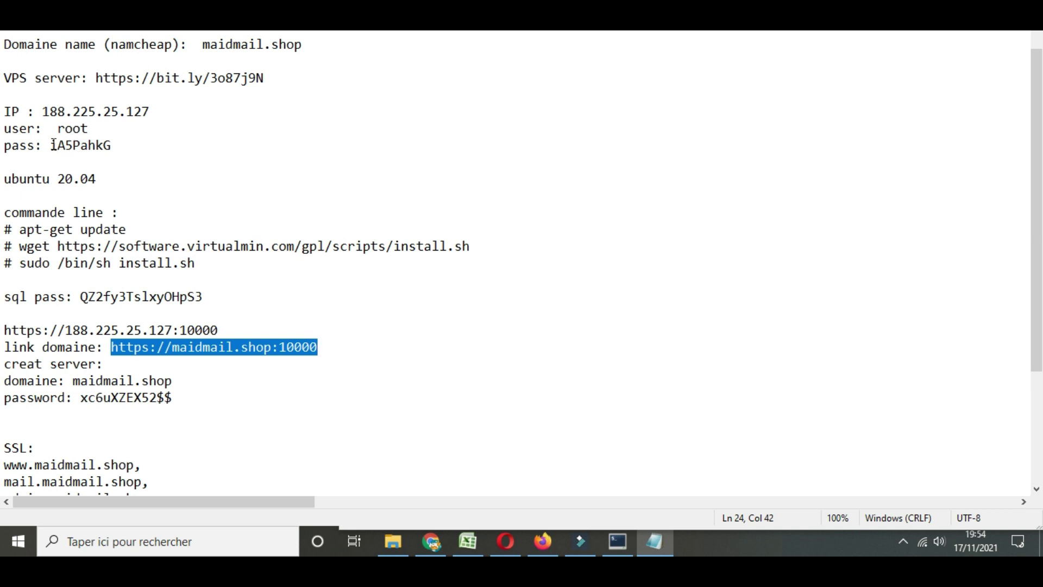
pyautogui.moveTo(53, 145); pyautogui.dragTo(128, 145)
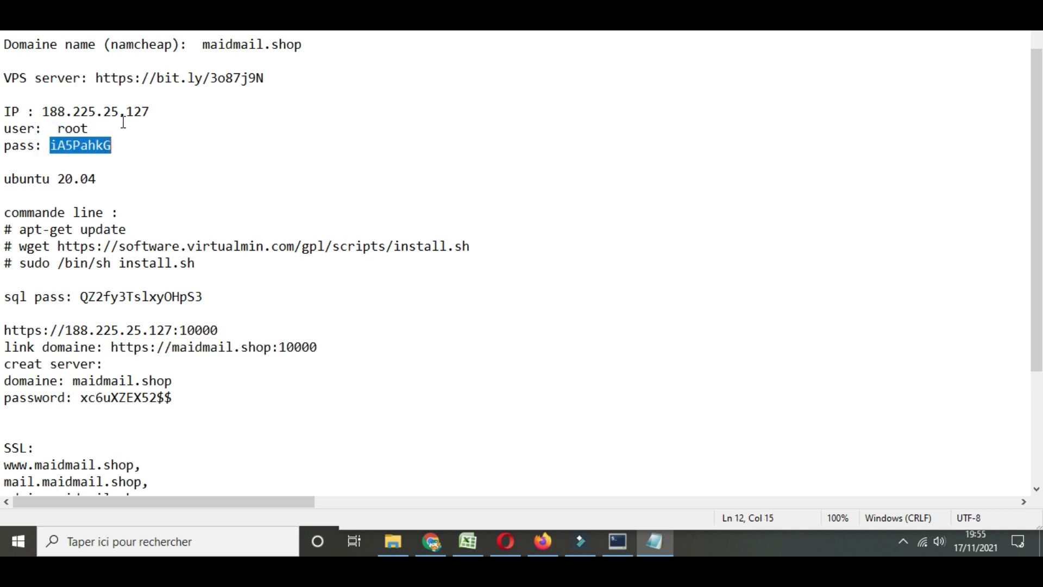
pyautogui.hotkey('alt', 'Tab')
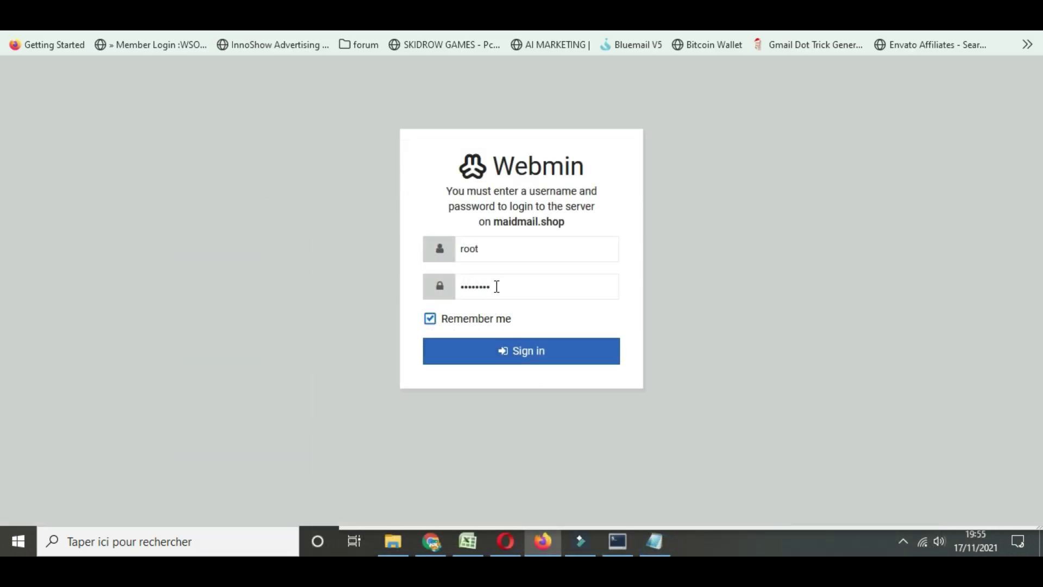
pyautogui.doubleClick(491, 286)
pyautogui.hotkey('ctrl', 'v')
pyautogui.click(513, 356)
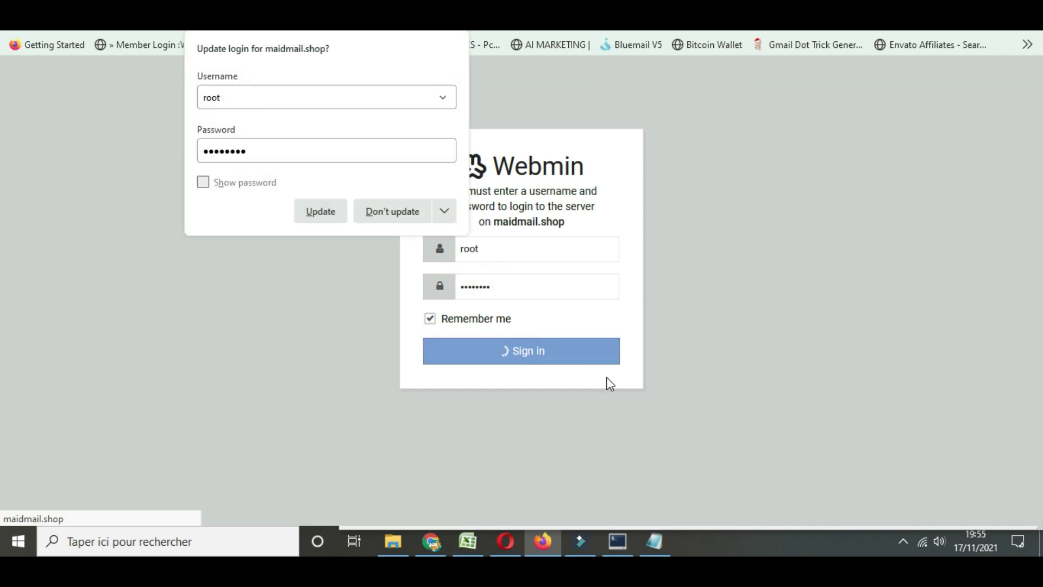
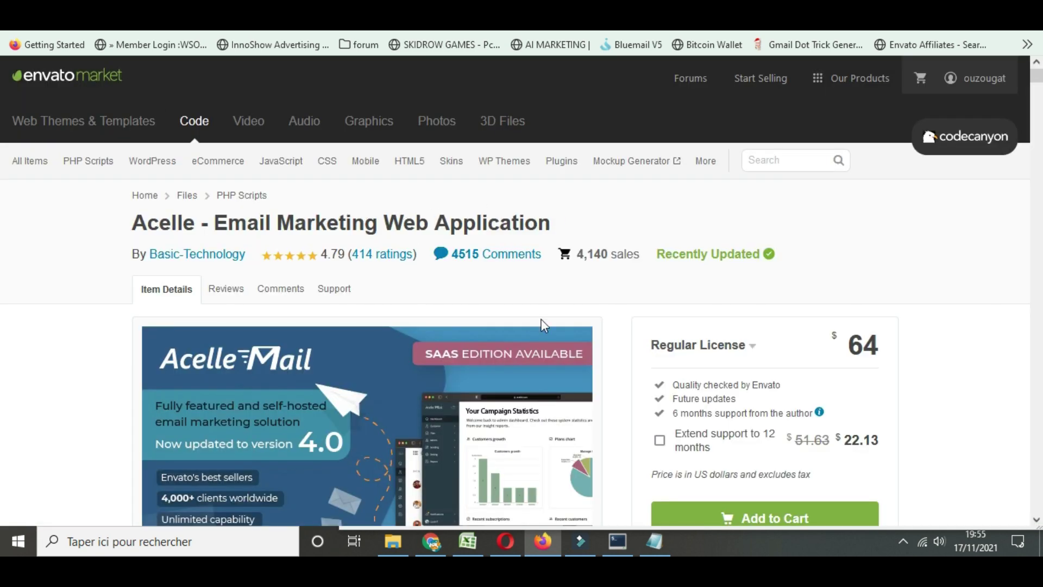
# Highlight Acelle's $64 Regular License price, then return to Virtualmin's maidmail.shop server list
pyautogui.moveTo(848, 346); pyautogui.dragTo(886, 348)
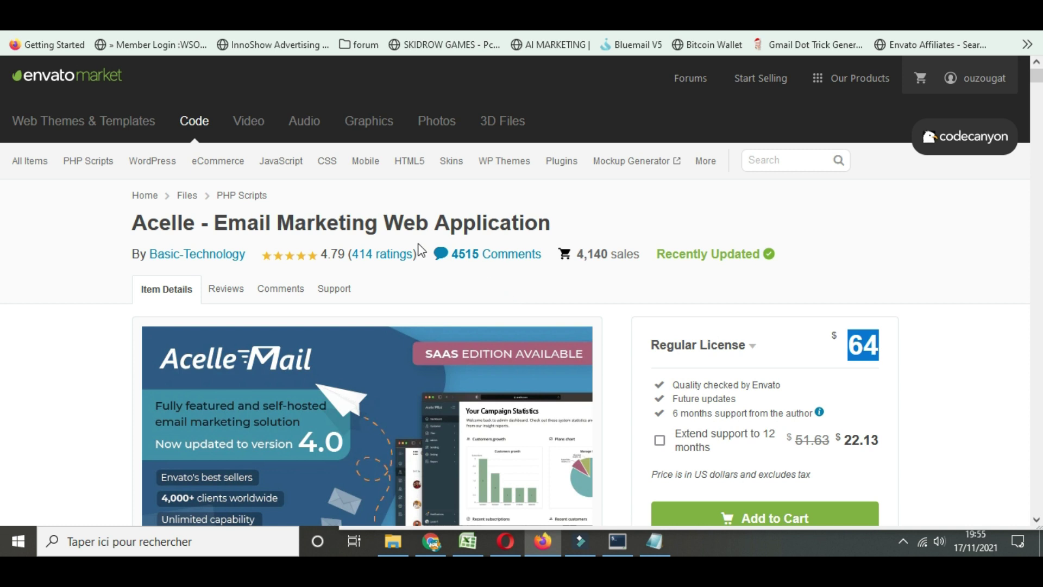
pyautogui.hotkey('ctrl', 'Tab')
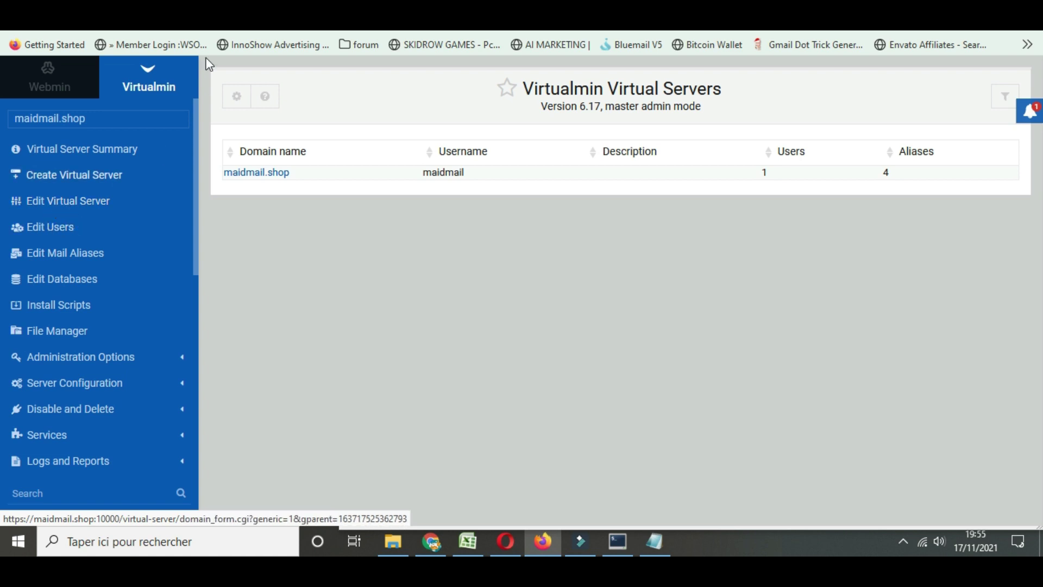
# Open Edit Users for the maidmail.shop virtual server
pyautogui.click(49, 230)
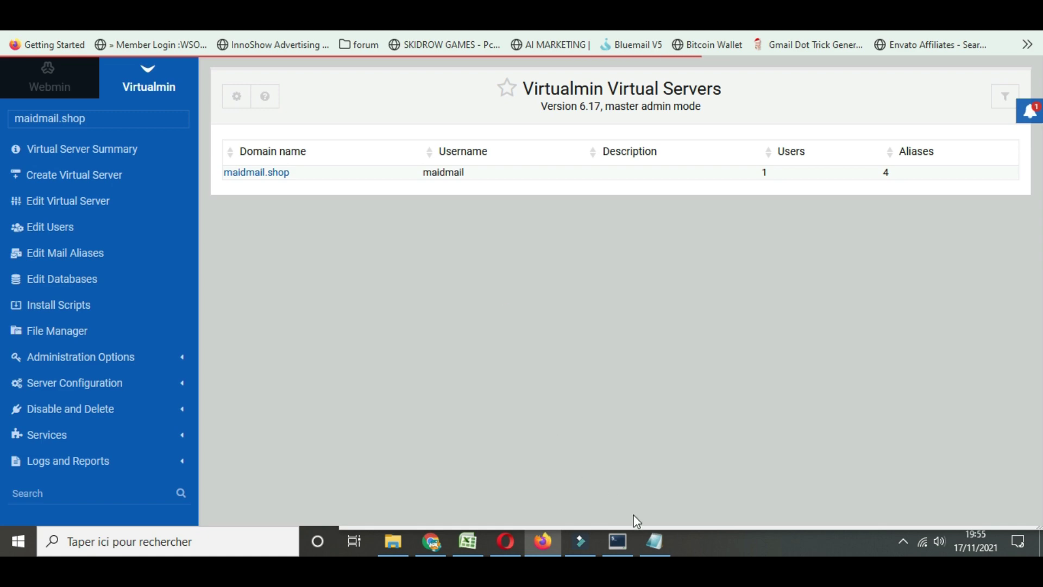
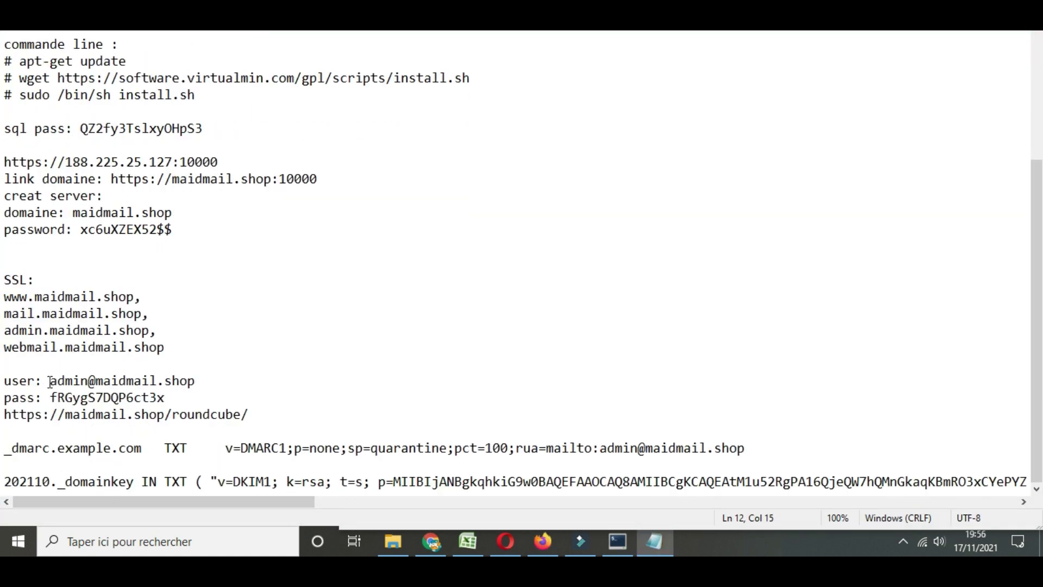
# Copy the saved password from Notepad and start a new mail user: email admin, real name admin, that password
pyautogui.moveTo(53, 383); pyautogui.dragTo(167, 401)
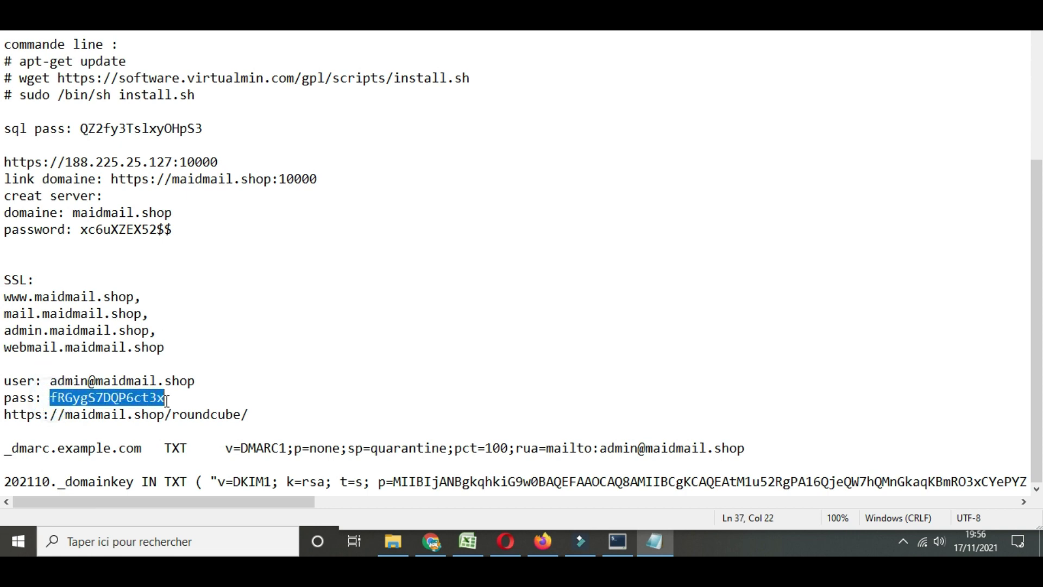
pyautogui.click(542, 541)
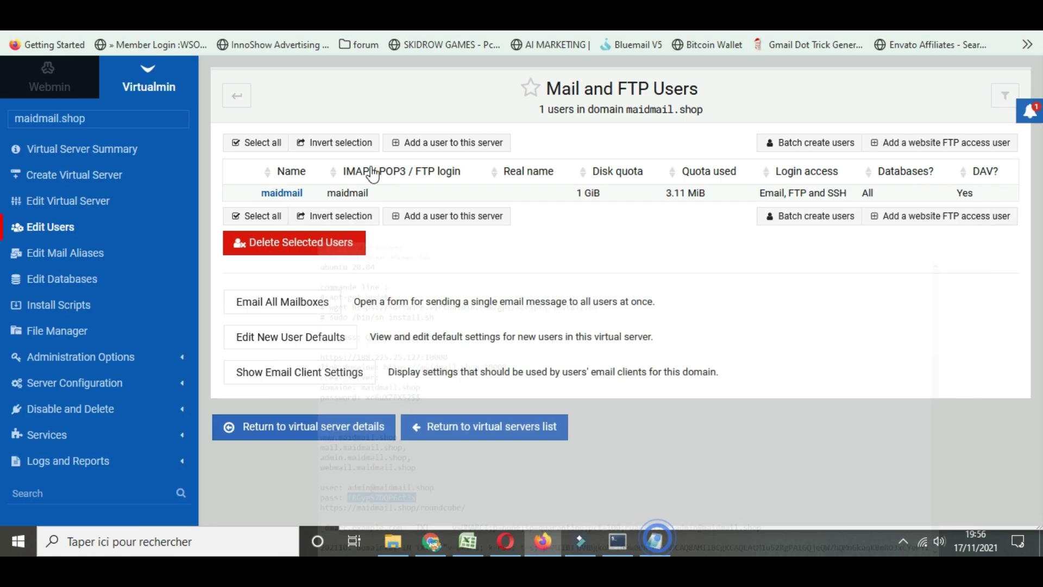
pyautogui.click(430, 143)
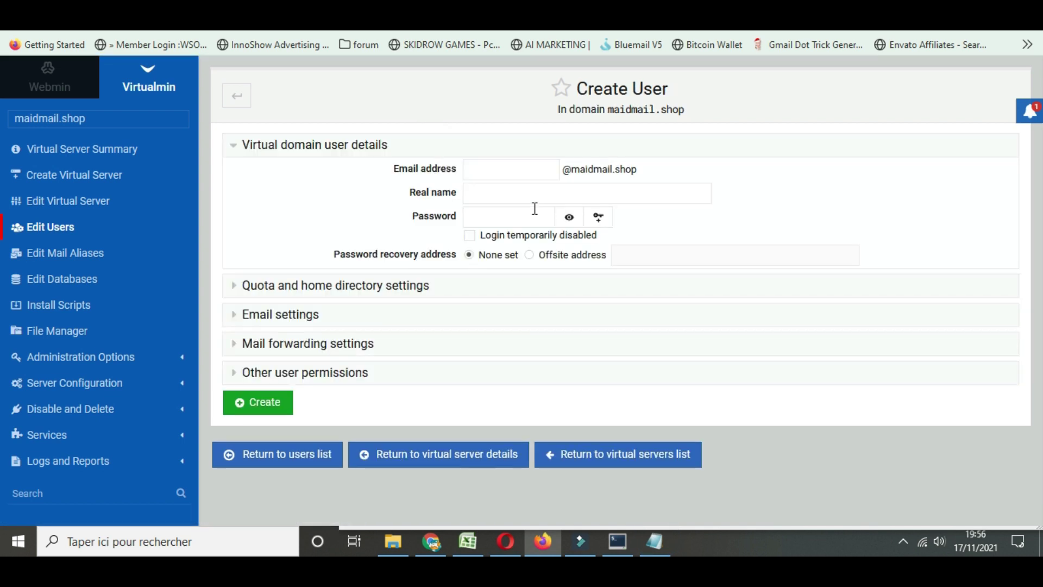
pyautogui.click(504, 172)
pyautogui.write('adm')
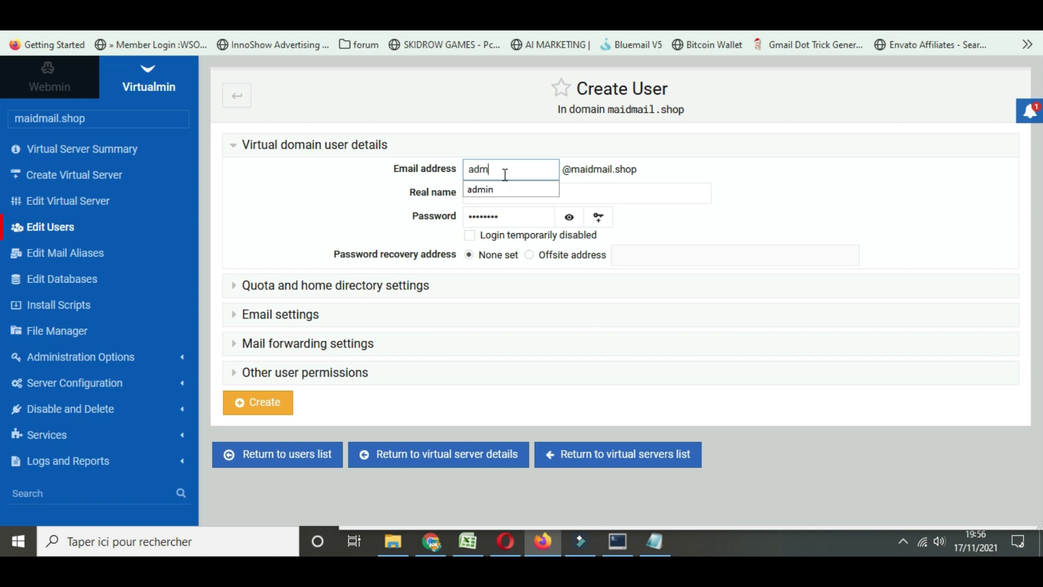
pyautogui.write('in')
pyautogui.click(377, 201)
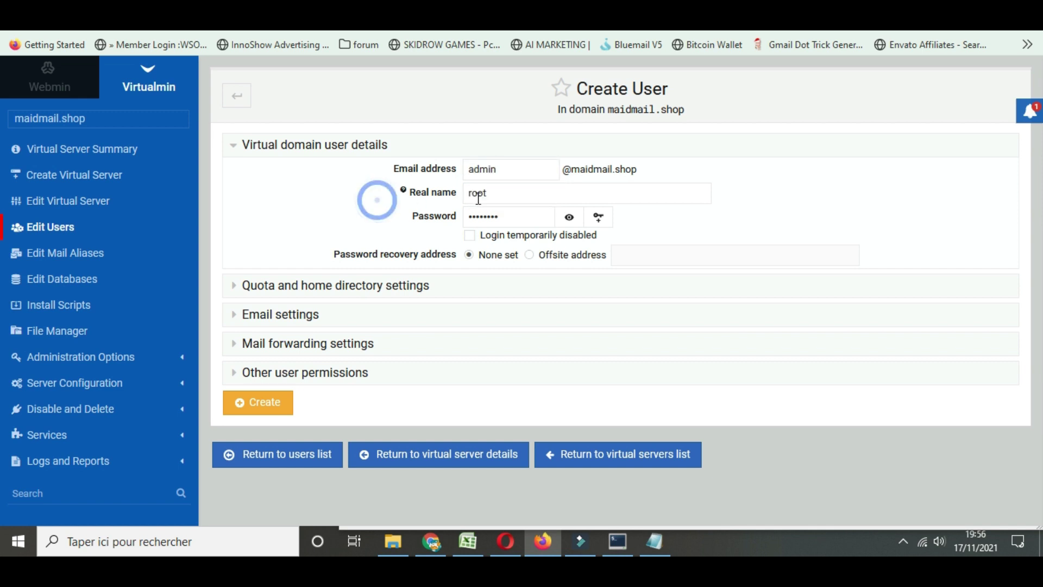
pyautogui.doubleClick(491, 193)
pyautogui.write('admin')
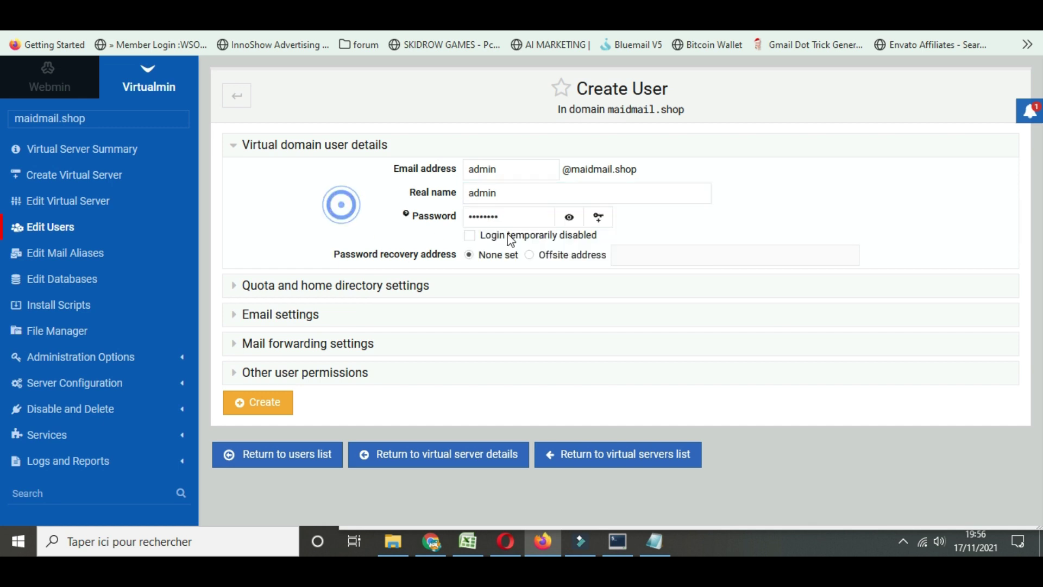
pyautogui.click(342, 204)
pyautogui.click(531, 219)
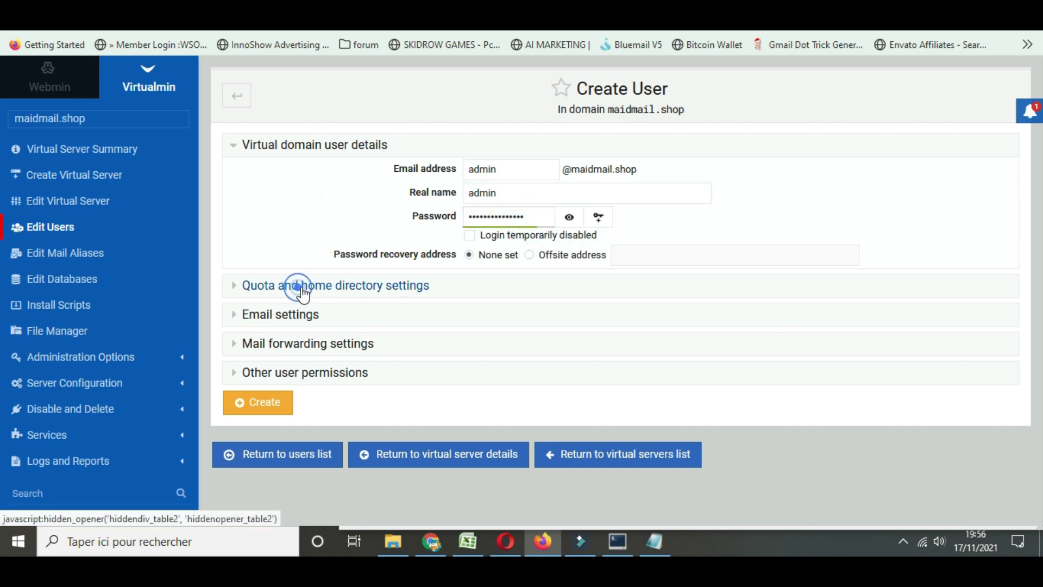
# Give the user a 1 GiB home directory quota and create it without saving the browser login
pyautogui.click(301, 285)
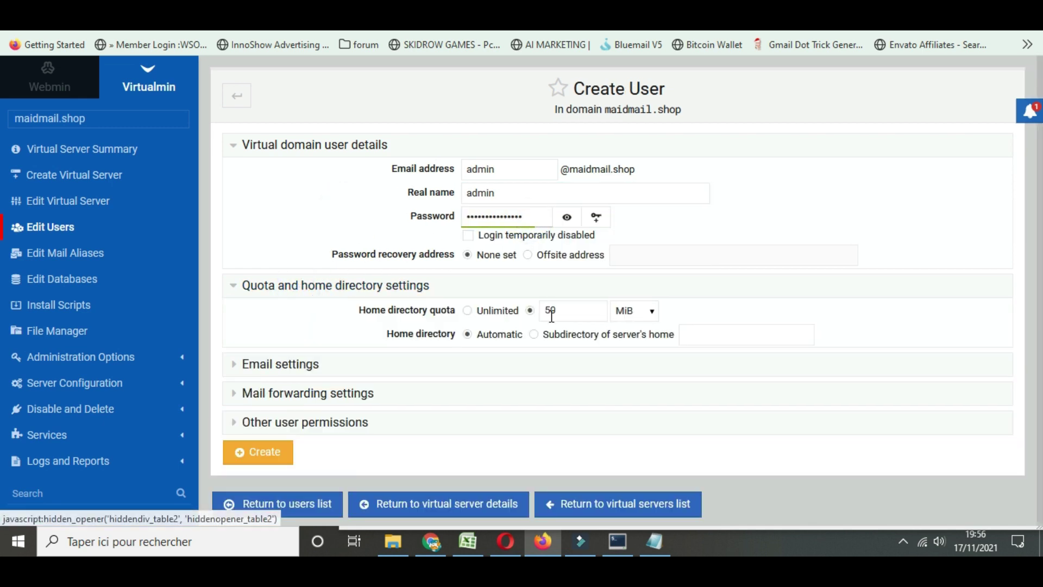
pyautogui.click(637, 322)
pyautogui.click(627, 390)
pyautogui.doubleClick(564, 306)
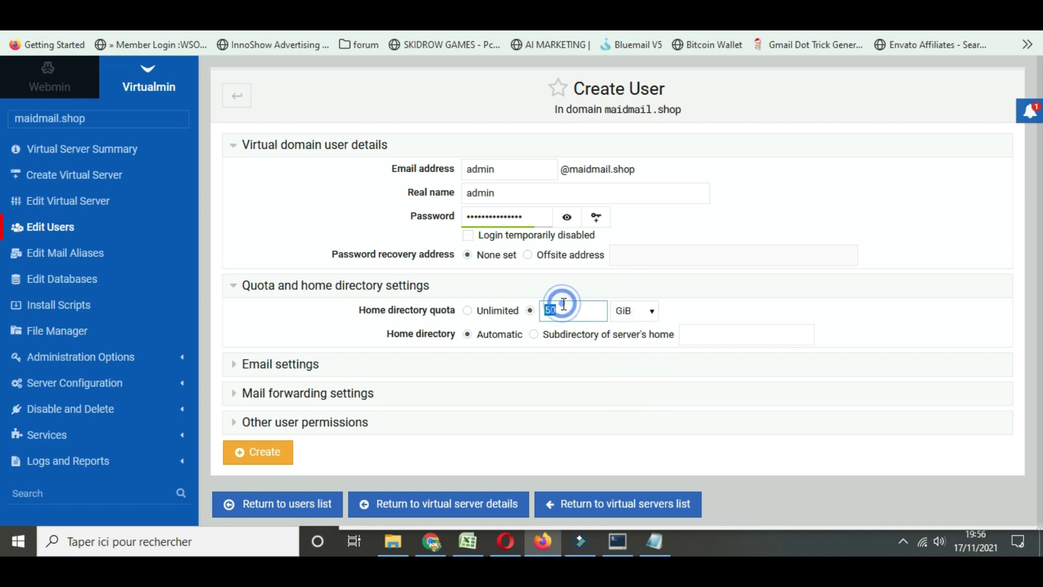
pyautogui.write('1')
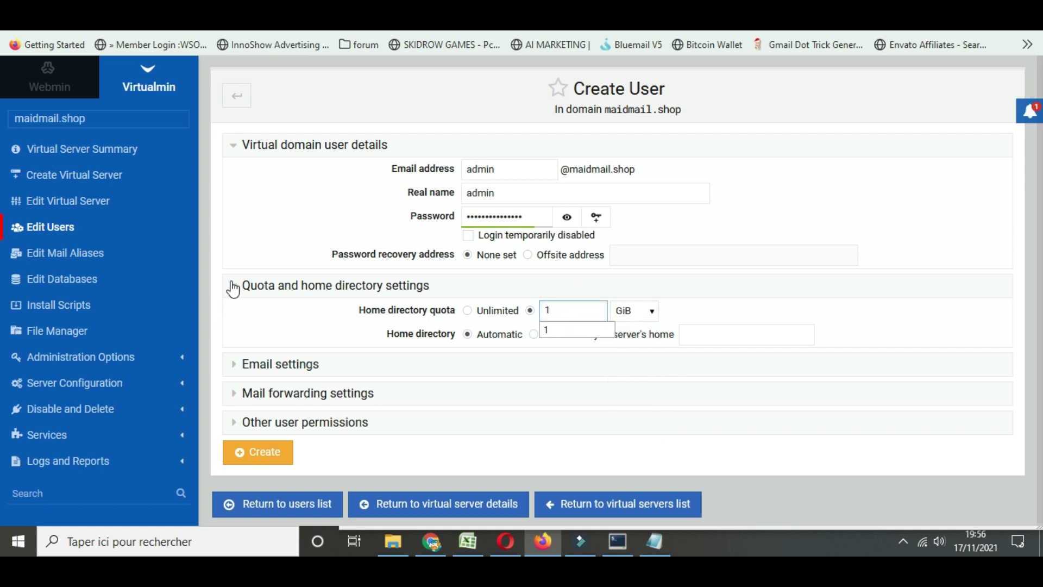
pyautogui.click(271, 217)
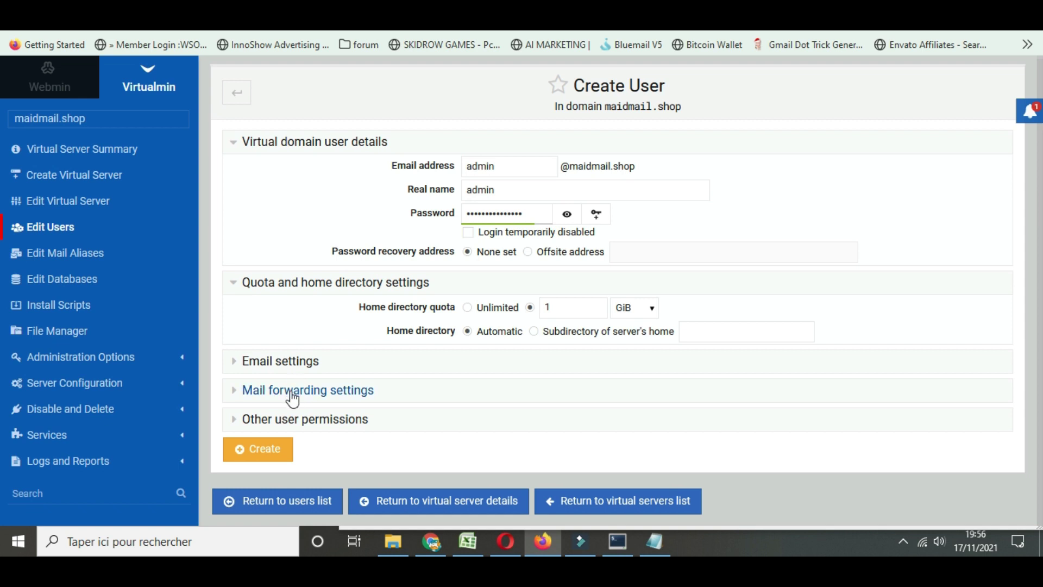
pyautogui.click(272, 449)
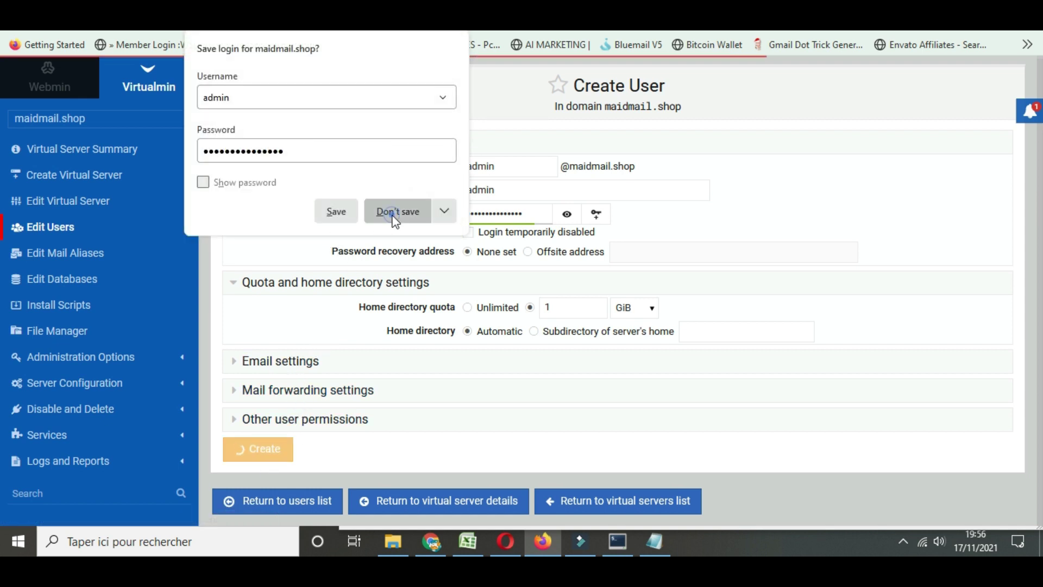
pyautogui.click(396, 212)
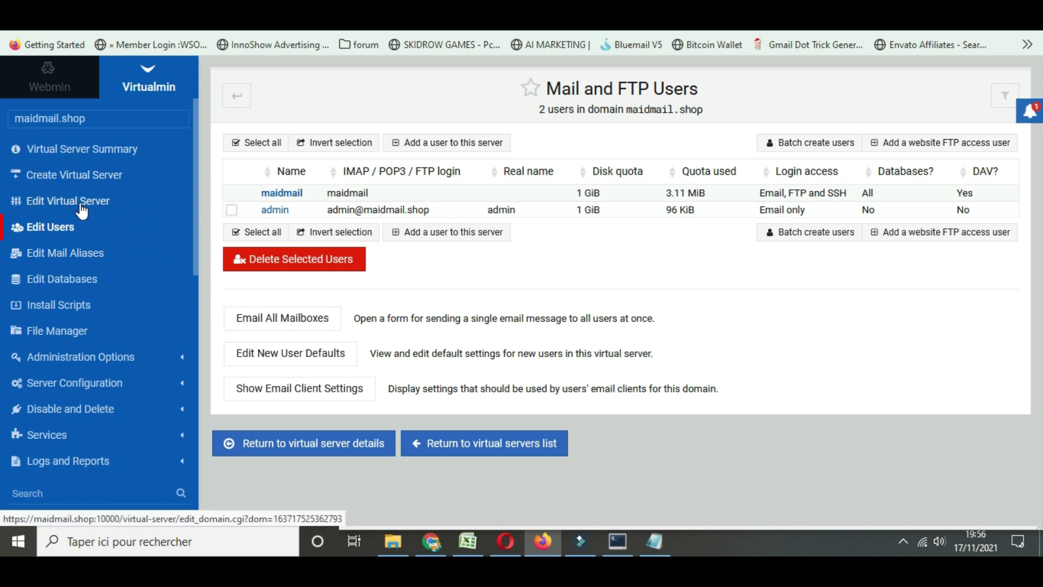
# Choose phpMyAdmin from the domain's installable scripts and show its install options
pyautogui.click(55, 312)
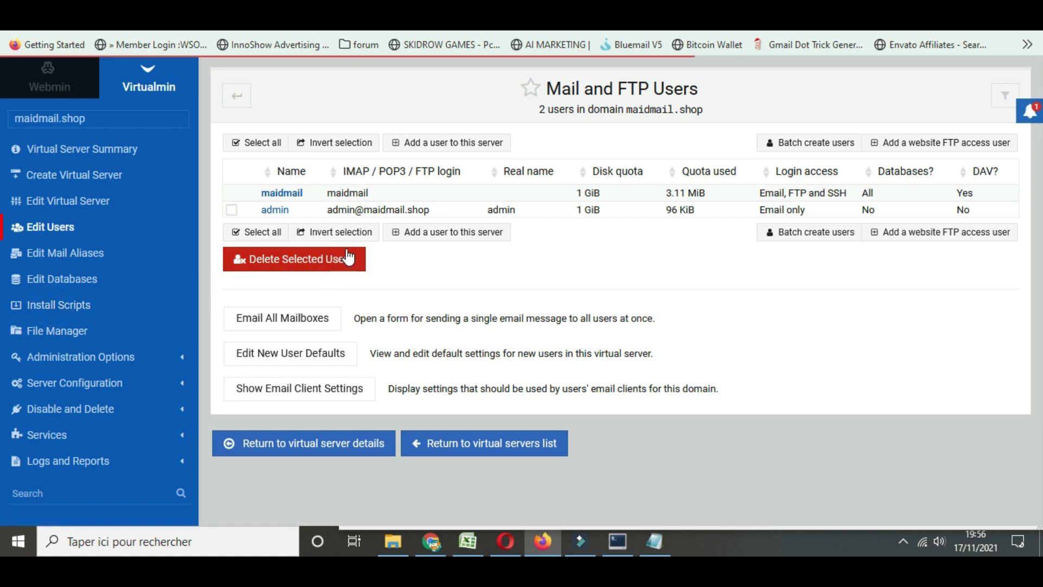
pyautogui.scroll(-2, 337, 251)
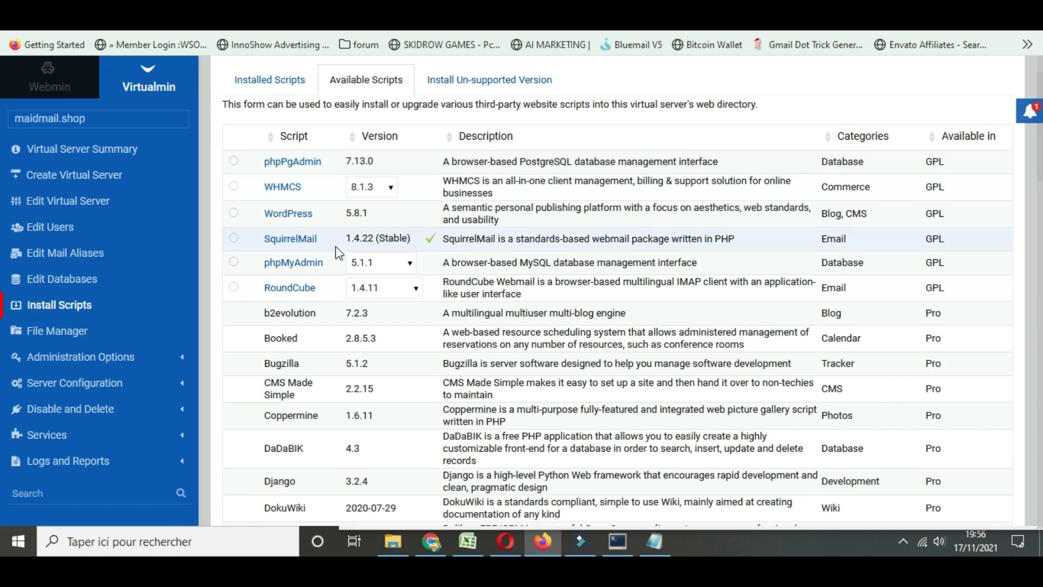
pyautogui.click(233, 263)
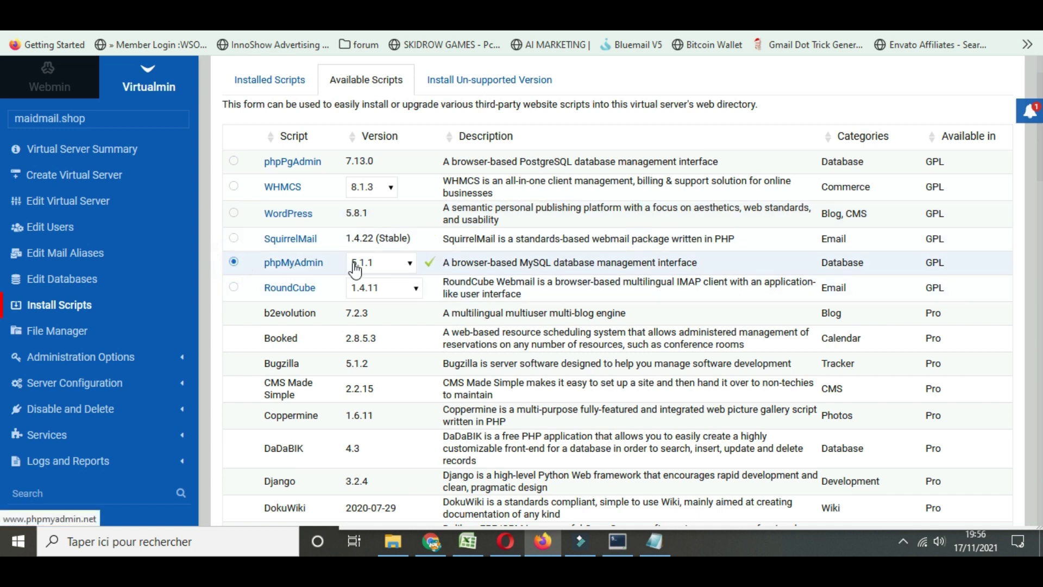
pyautogui.scroll(-10, 317, 354)
pyautogui.scroll(-15, 321, 356)
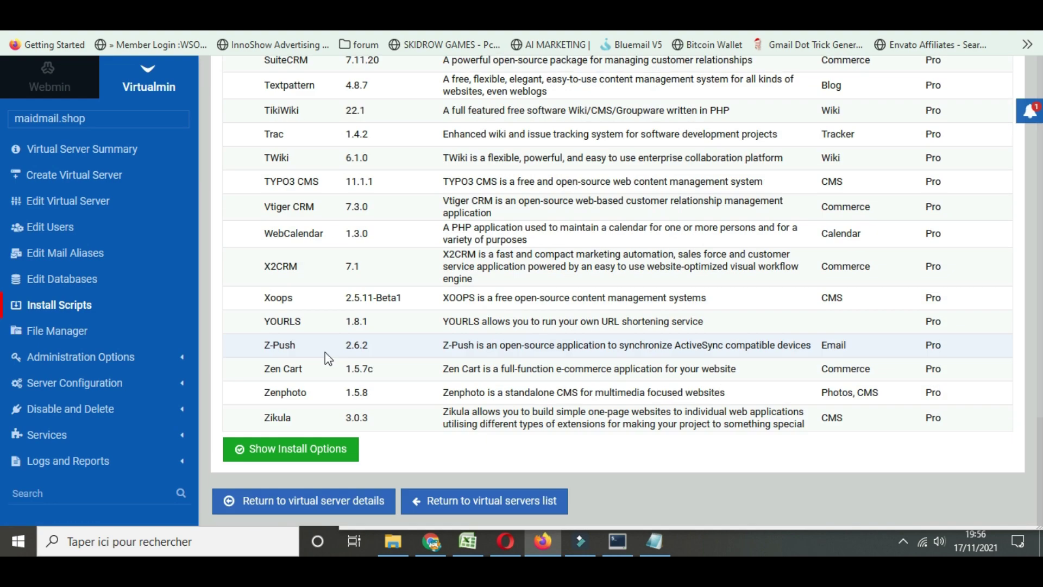
pyautogui.click(298, 446)
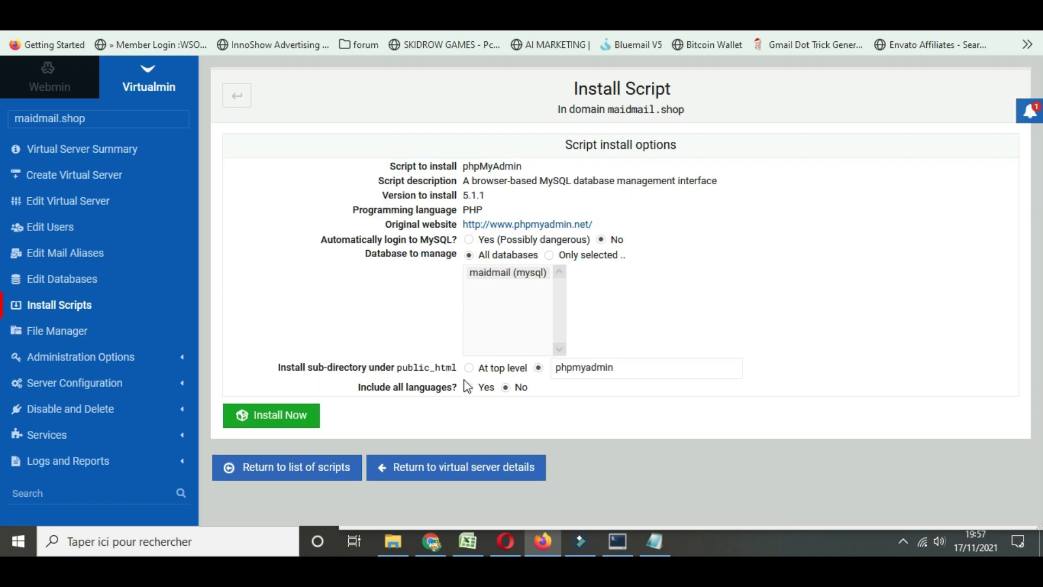
# Install phpMyAdmin 5.1.1 and copy the initial administration login name for the Notepad notes
pyautogui.click(276, 418)
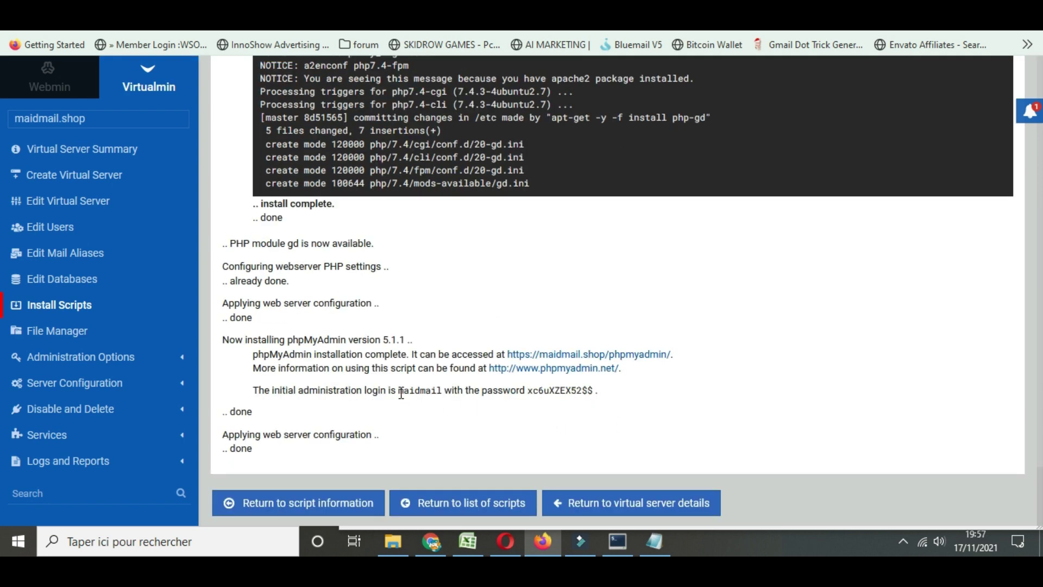
pyautogui.moveTo(399, 391); pyautogui.dragTo(443, 389)
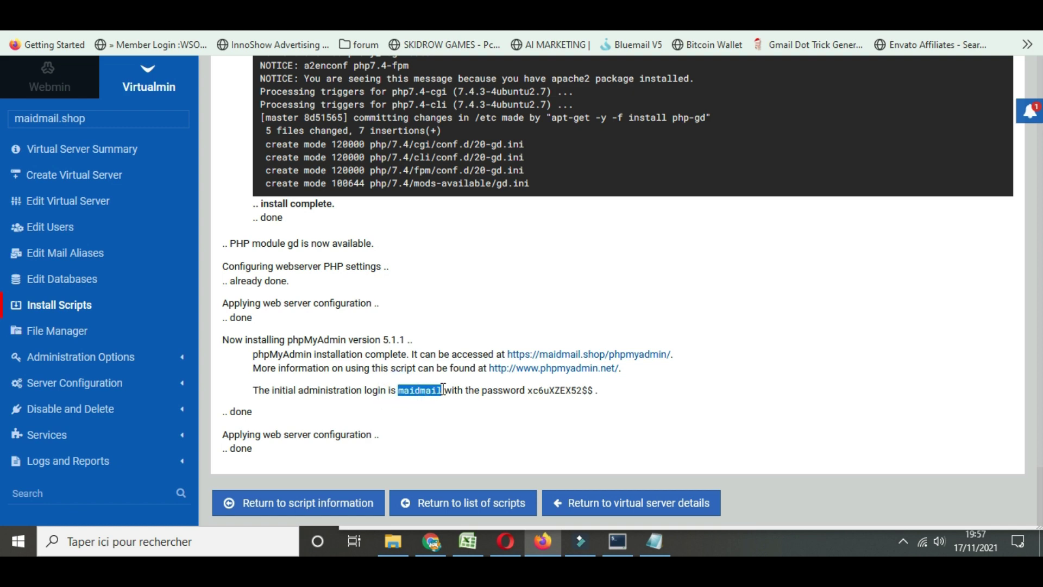
pyautogui.click(658, 552)
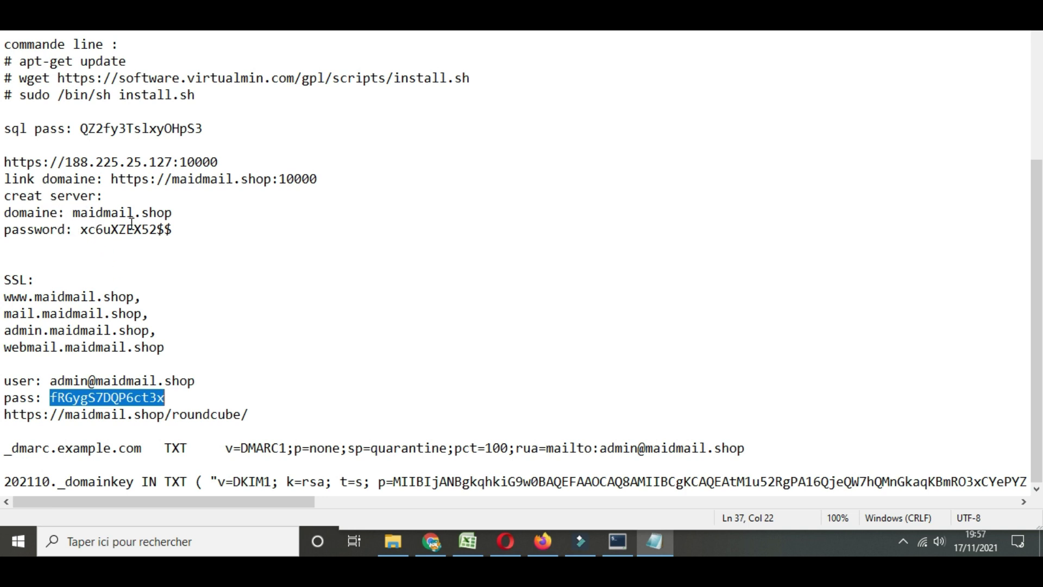
# Add a 'DATABASE:' line with the pasted login maidmail and a 'PASSWORD:' label to the notes
pyautogui.click(186, 229)
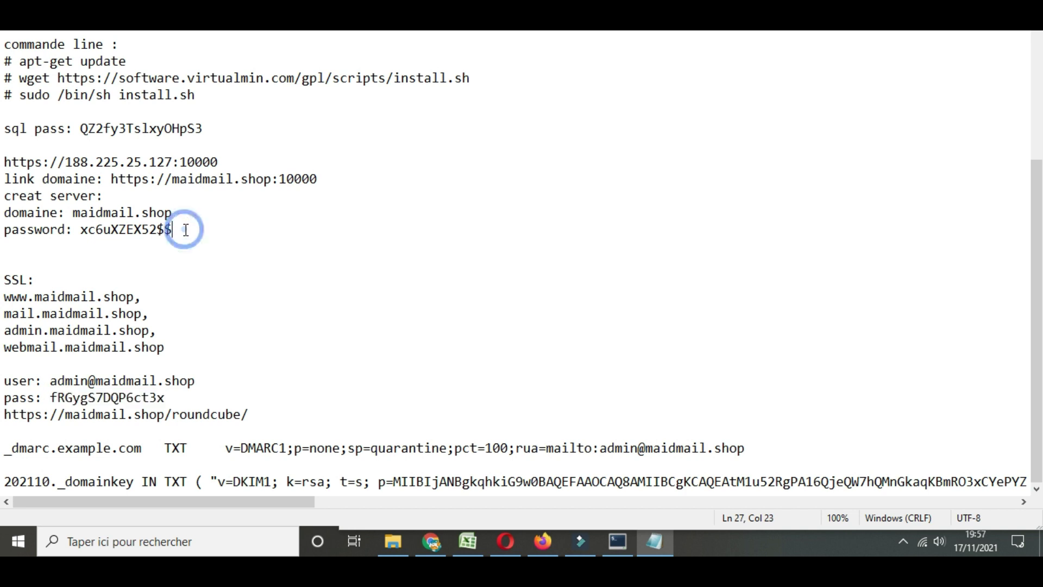
pyautogui.press('Return')
pyautogui.press('Return')
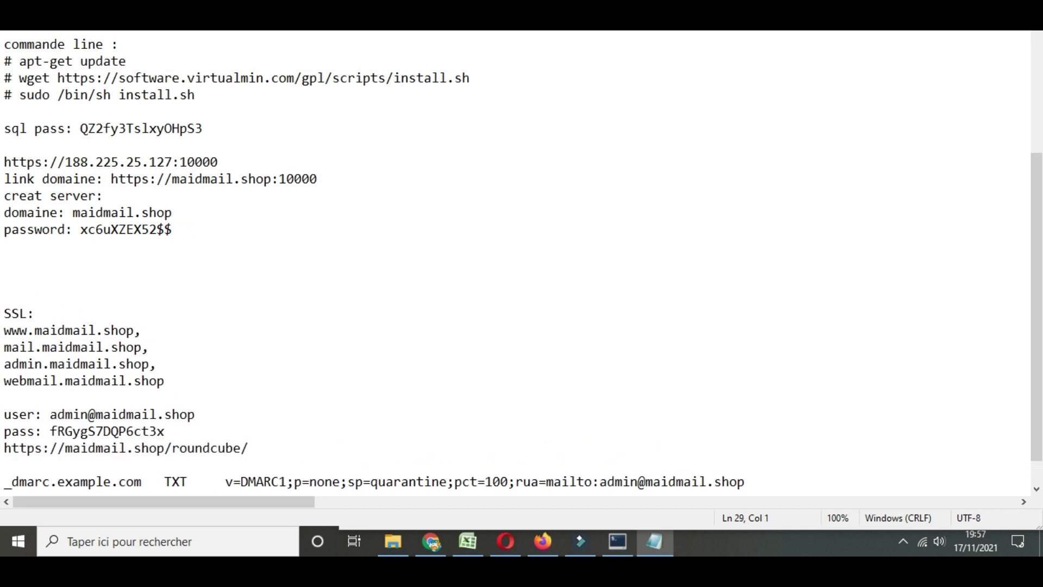
pyautogui.write('DATABASE:')
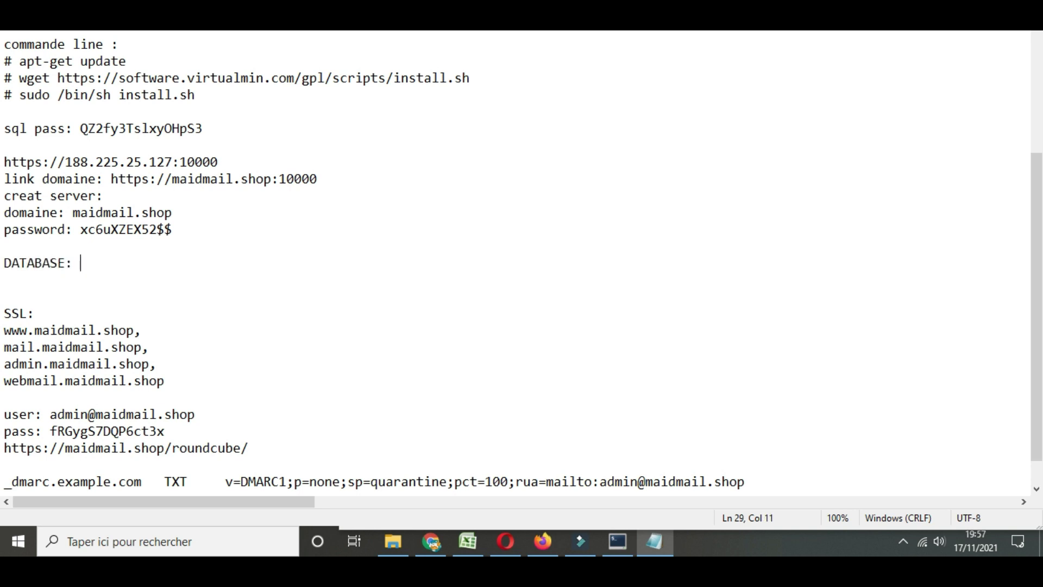
pyautogui.write('maidmail')
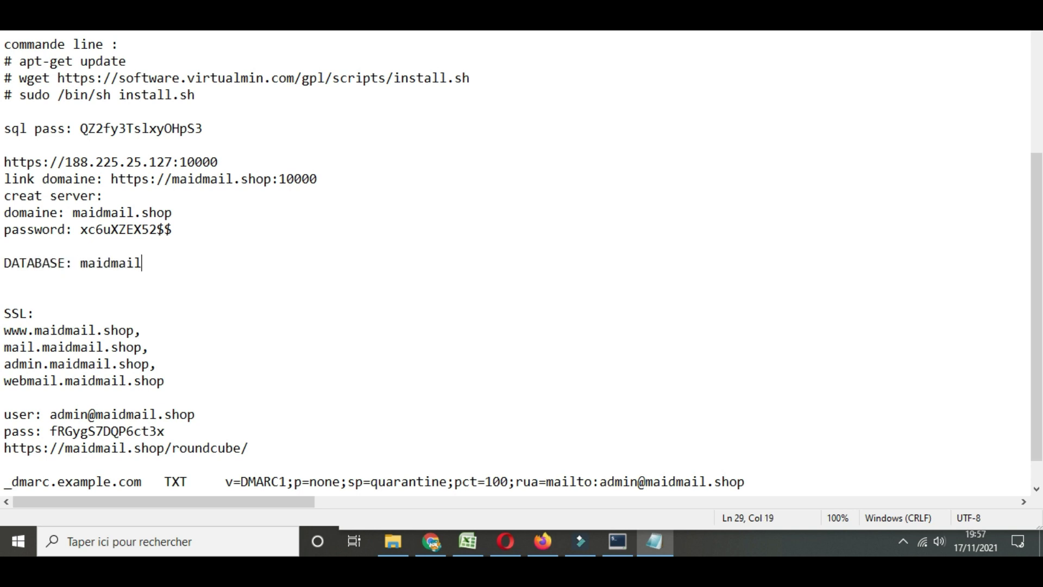
pyautogui.press('Return')
pyautogui.write('PASSW')
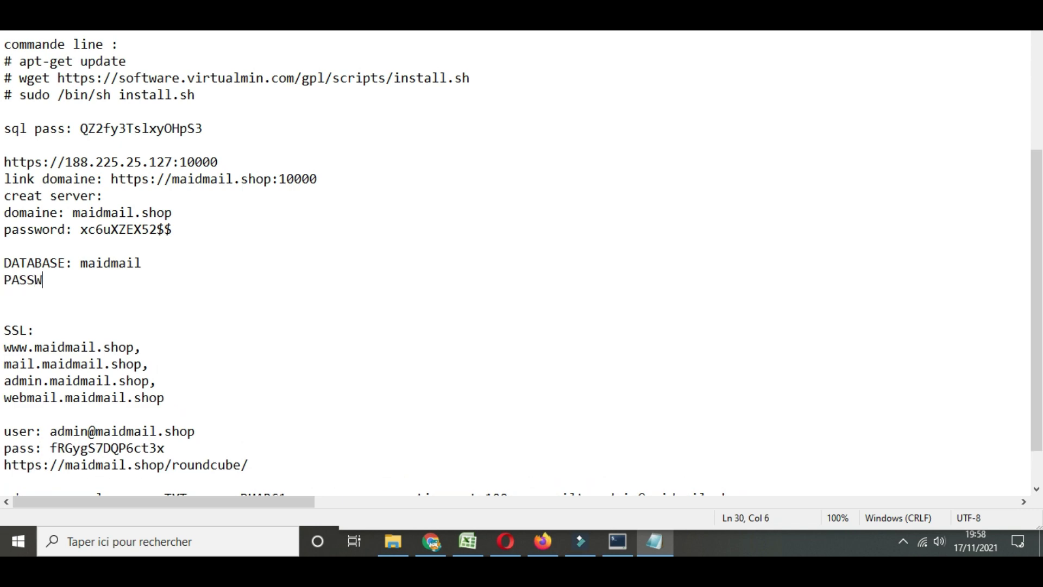
pyautogui.write('ORD:')
# Paste the phpMyAdmin initial admin password after the label, save the notes, and return to the script's details
pyautogui.click(654, 541)
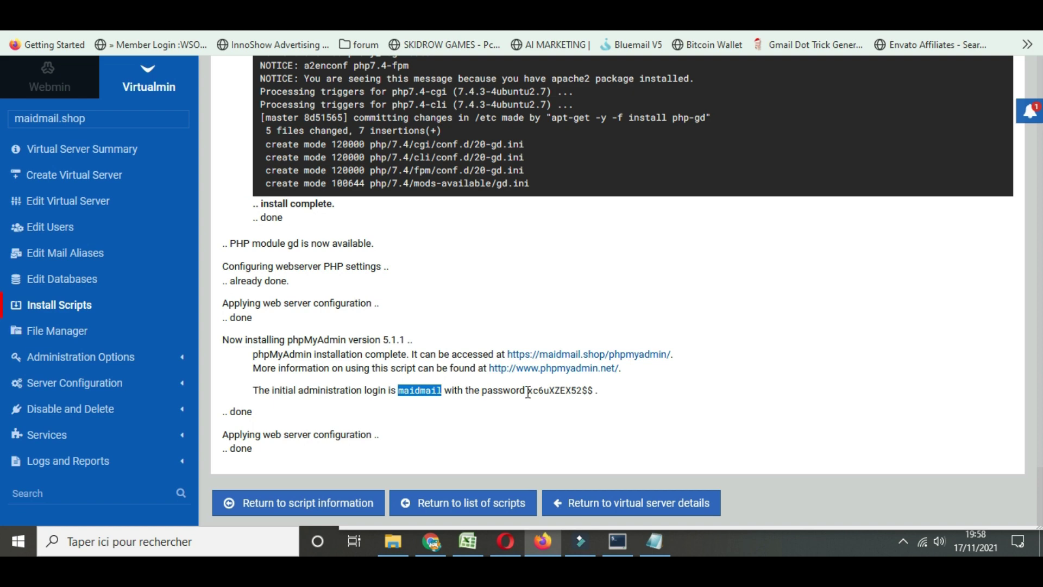
pyautogui.moveTo(528, 391); pyautogui.dragTo(592, 386)
pyautogui.hotkey('ctrl', 'c')
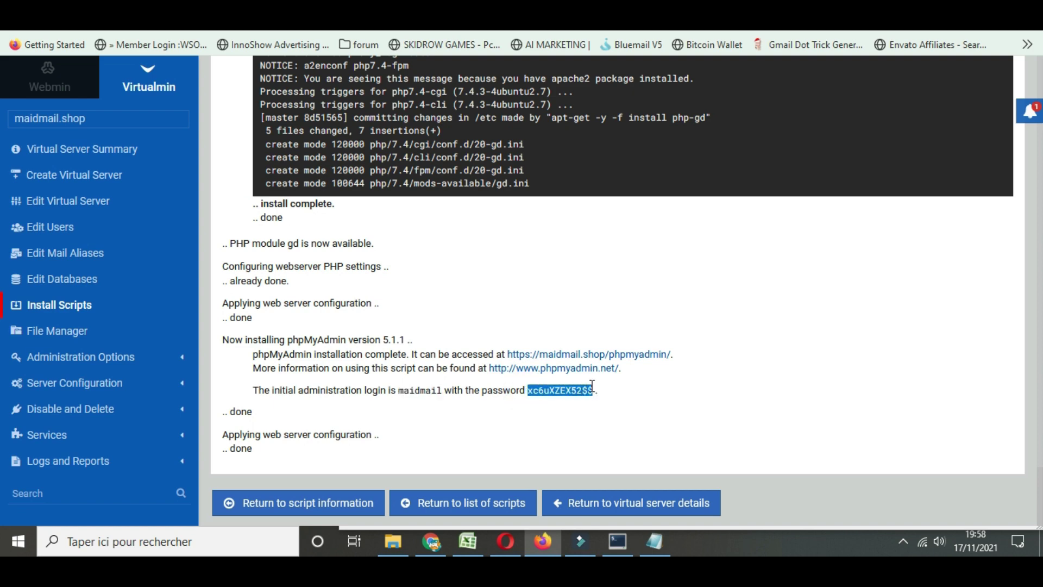
pyautogui.click(654, 541)
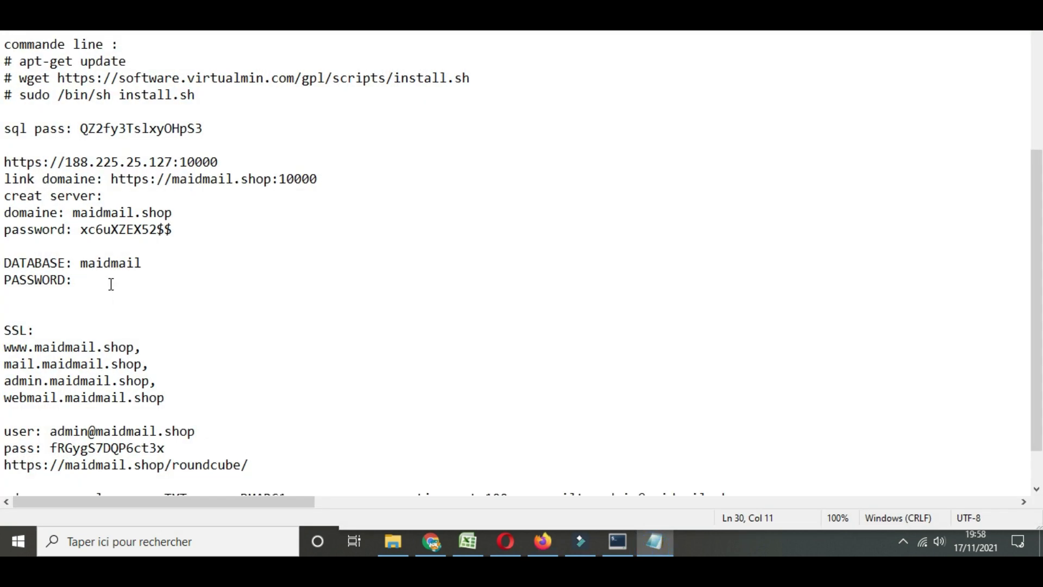
pyautogui.hotkey('ctrl', 'v')
pyautogui.click(19, 27)
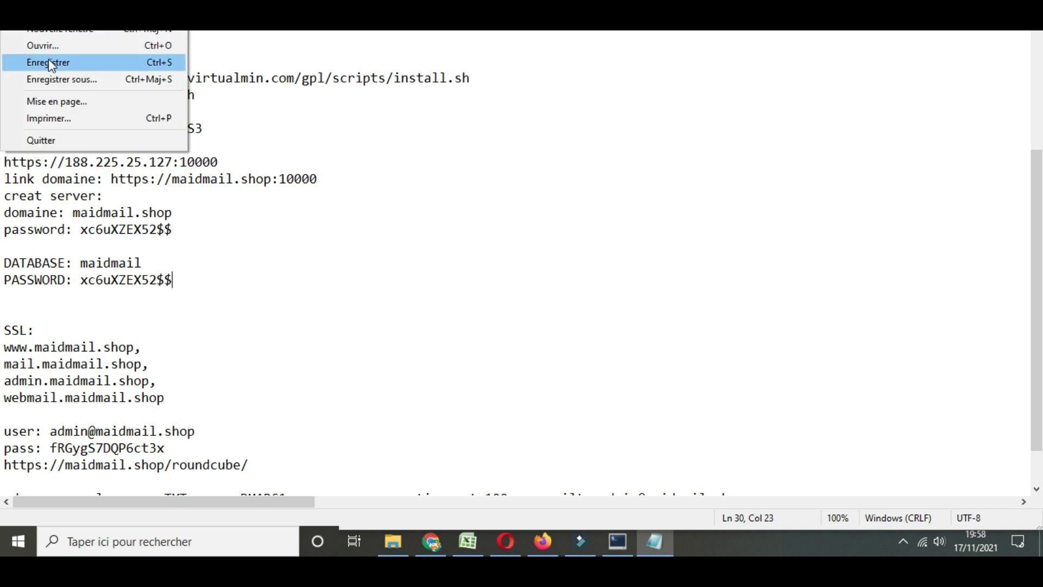
pyautogui.click(27, 63)
pyautogui.click(664, 553)
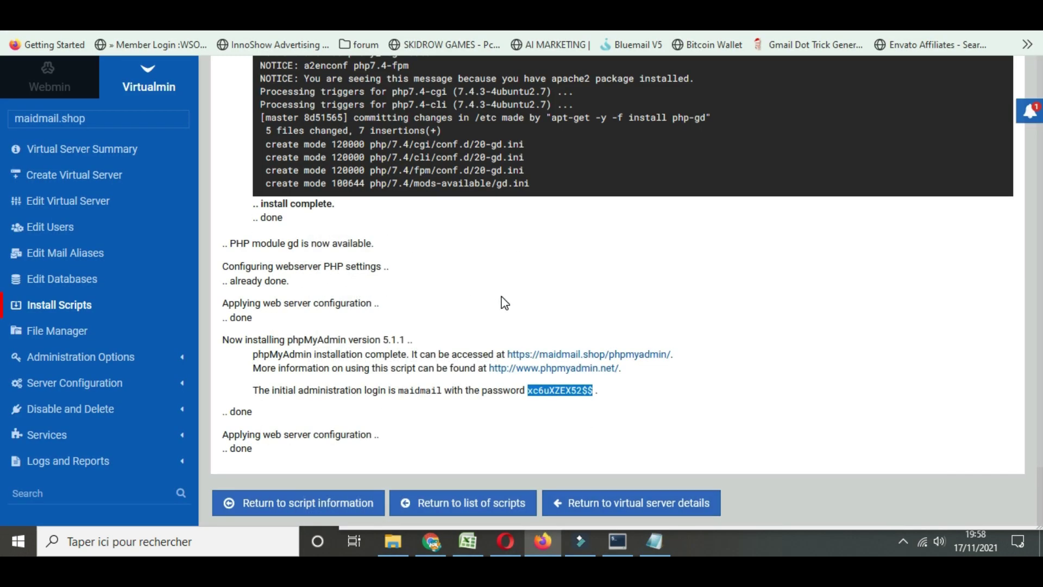
pyautogui.click(289, 507)
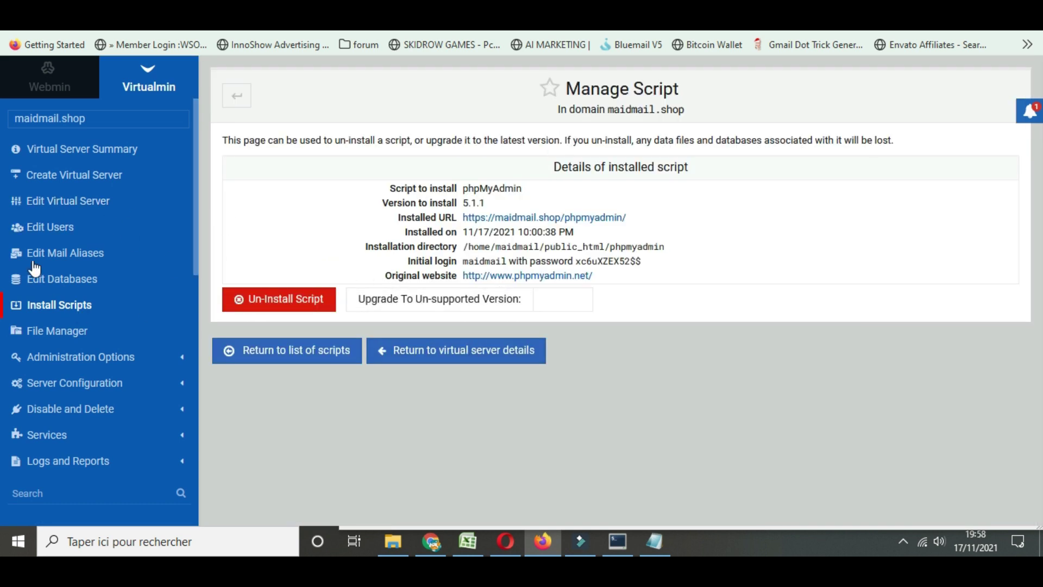
# Select RoundCube from the available scripts and show its install options
pyautogui.click(33, 305)
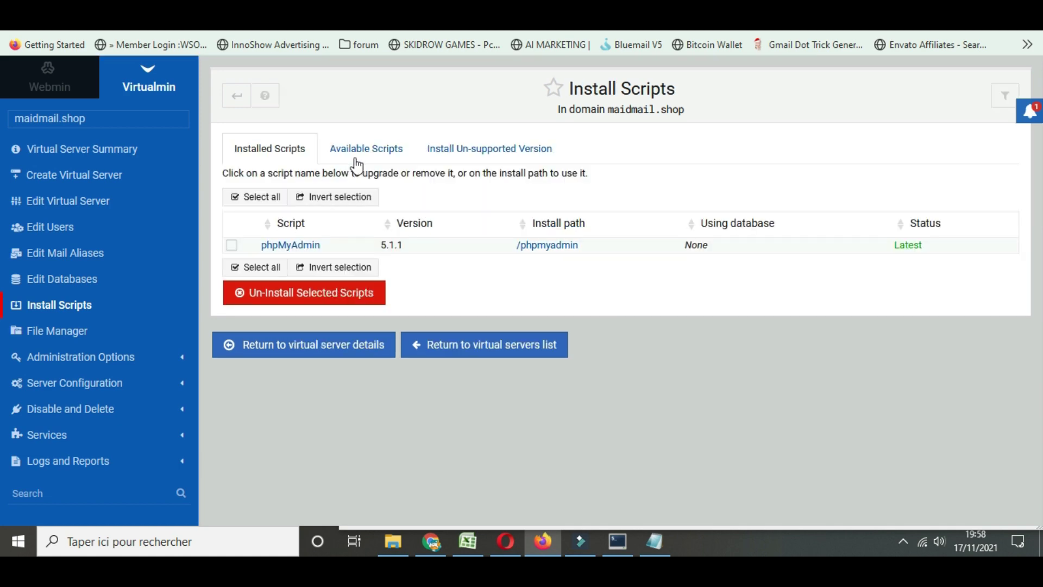
pyautogui.click(362, 149)
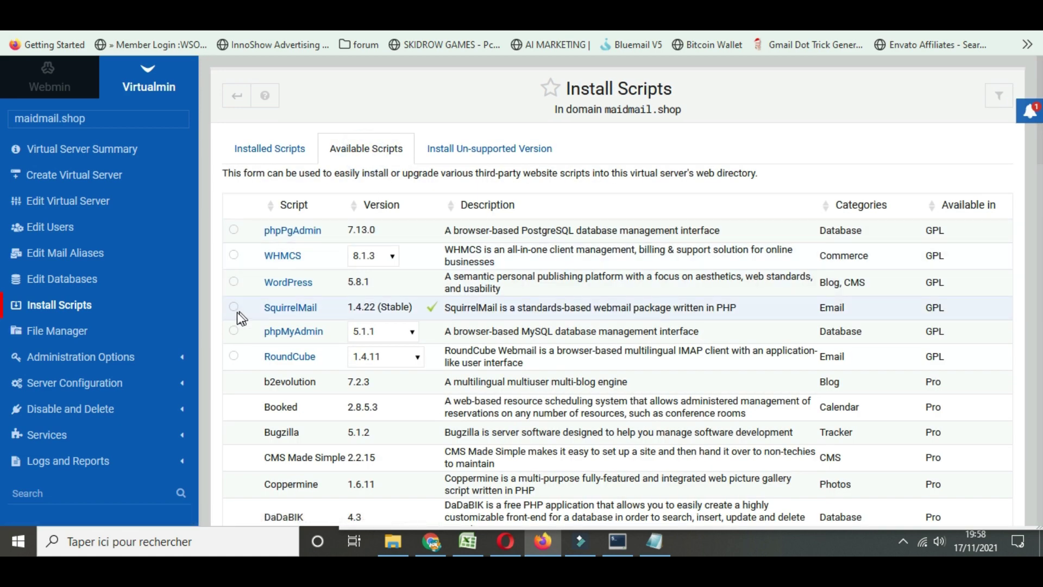
pyautogui.click(234, 356)
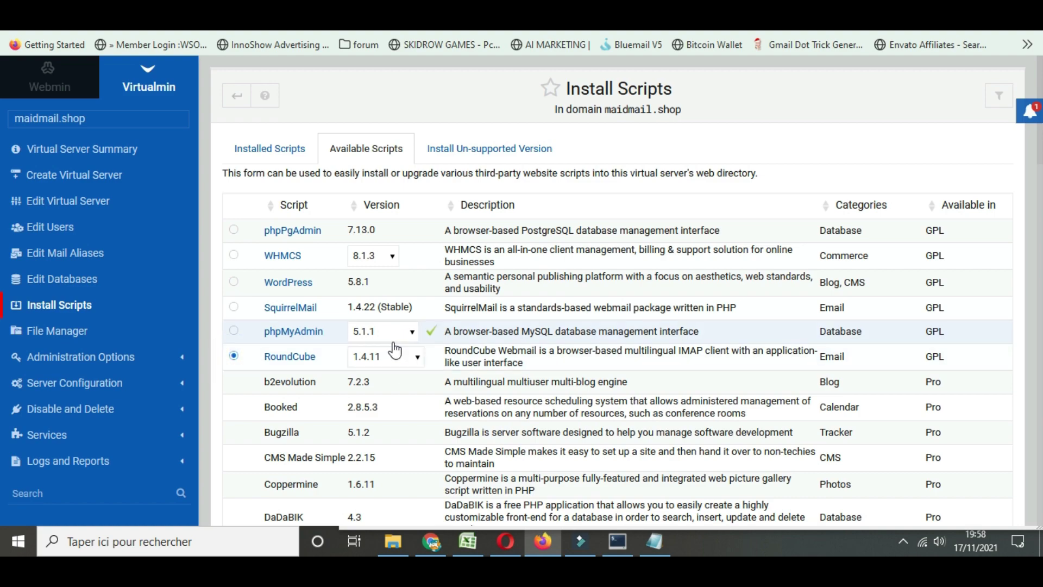
pyautogui.scroll(-12, 314, 436)
pyautogui.scroll(-12, 313, 436)
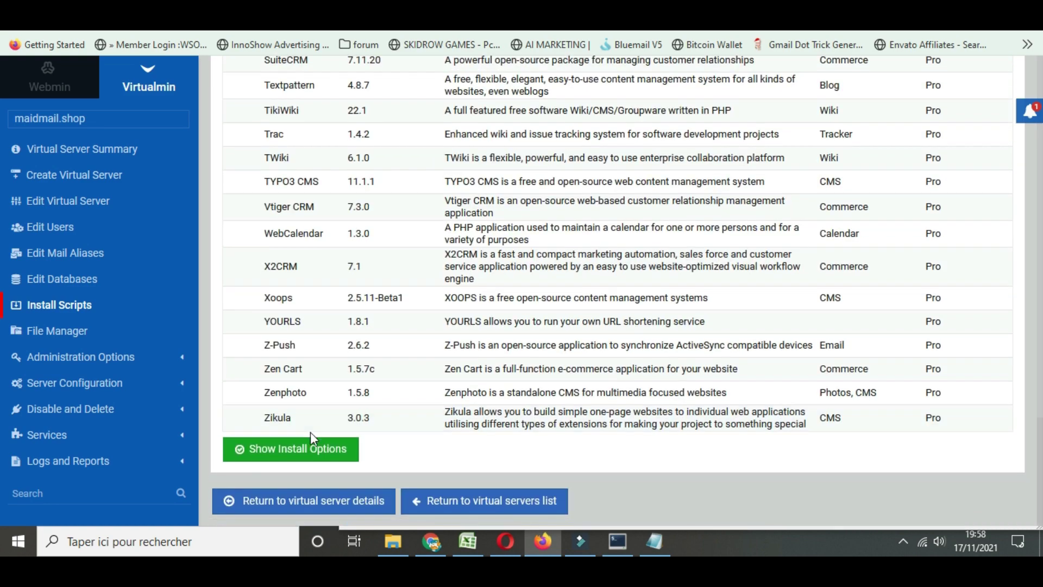
pyautogui.click(305, 451)
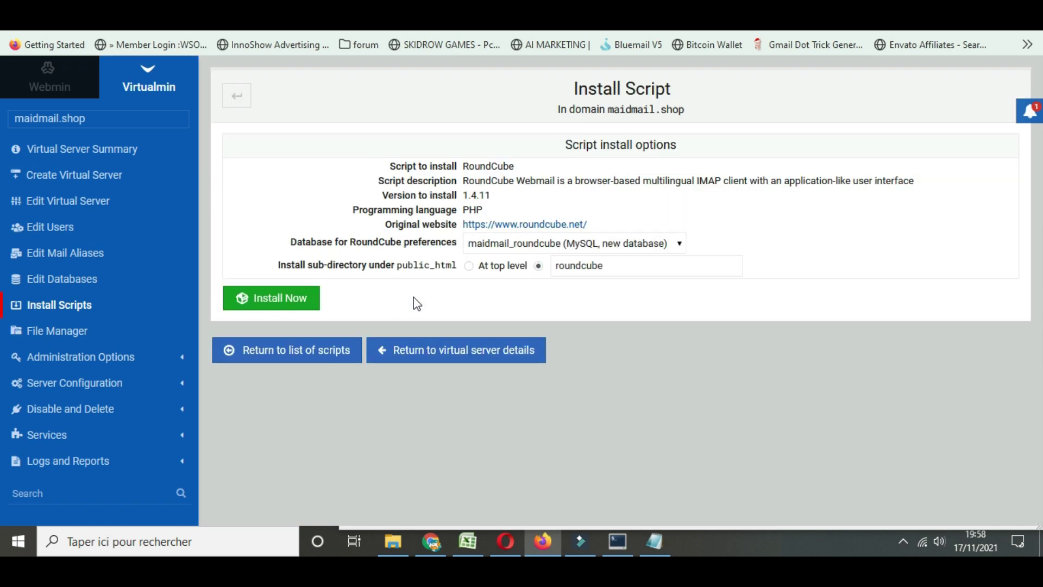
# Install RoundCube 1.4.11, load its webmail login page, and review the credential notes
pyautogui.click(294, 297)
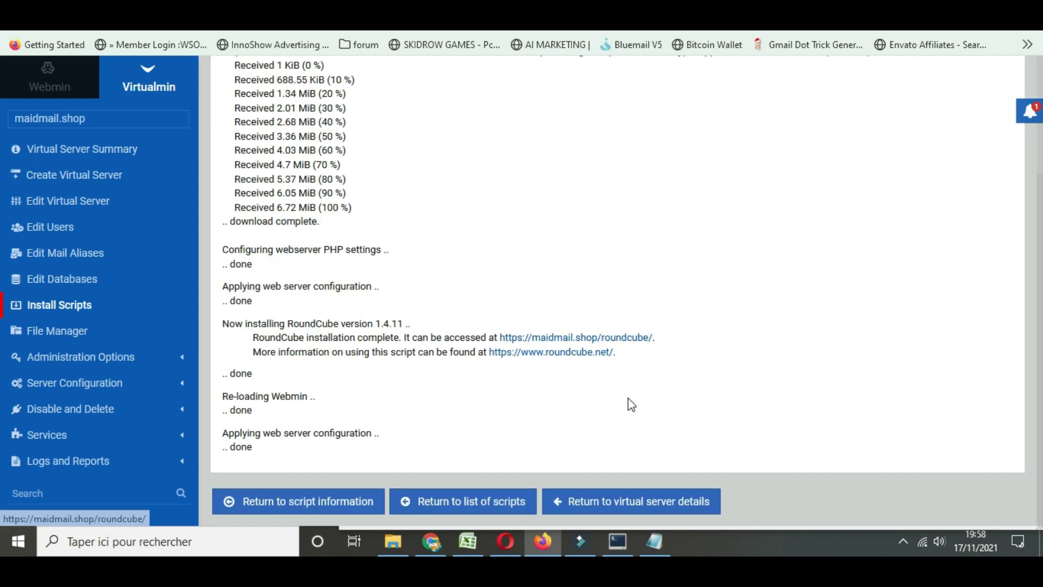
pyautogui.click(626, 338)
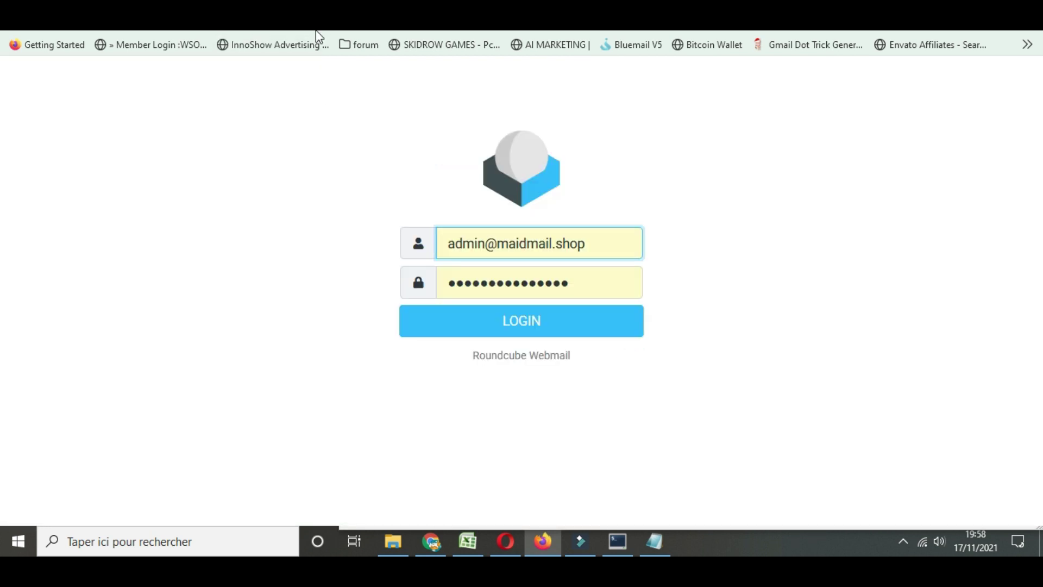
pyautogui.click(655, 541)
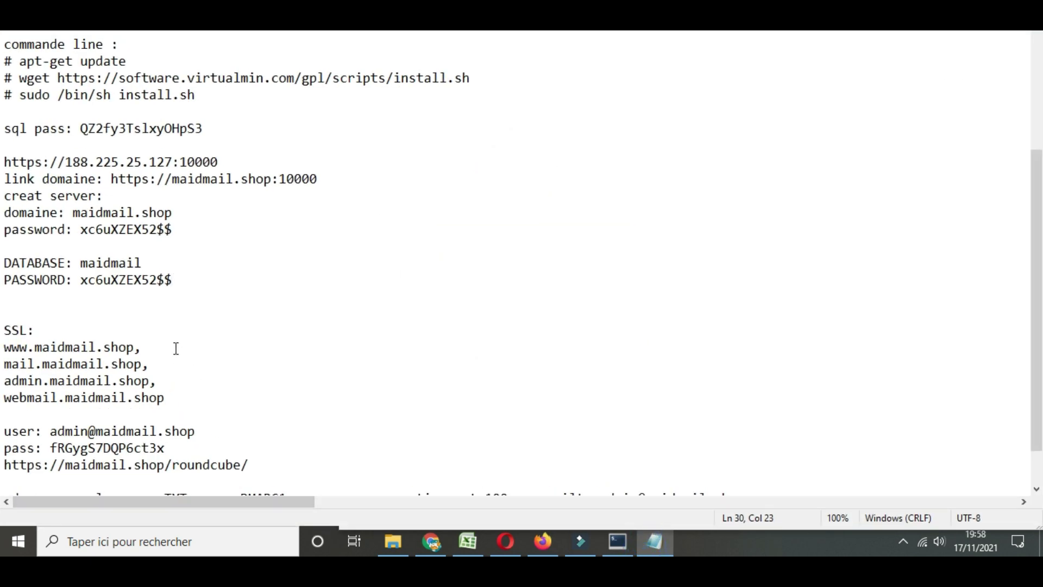
pyautogui.scroll(1, 114, 198)
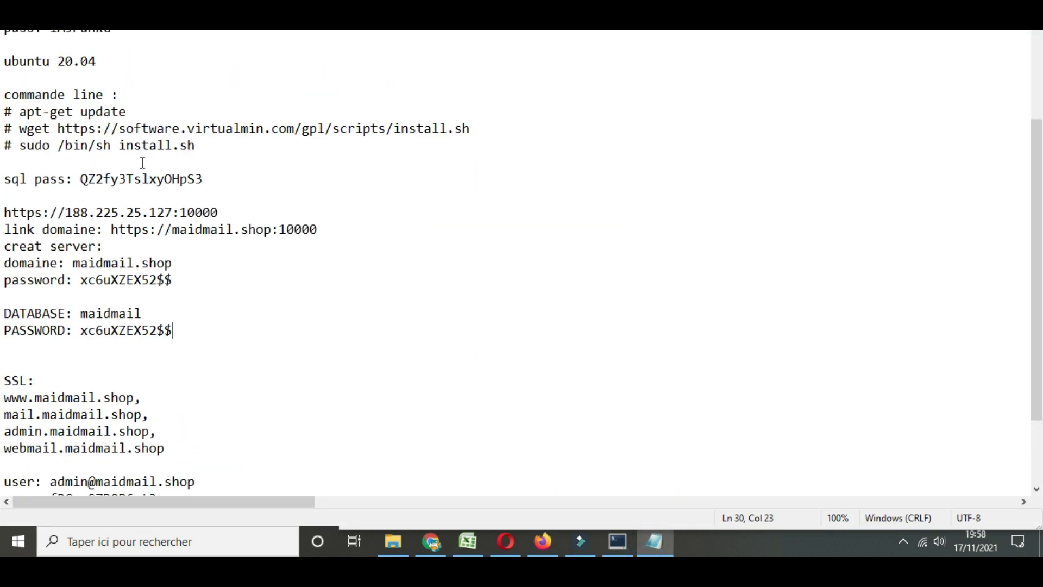
pyautogui.scroll(-2, 172, 231)
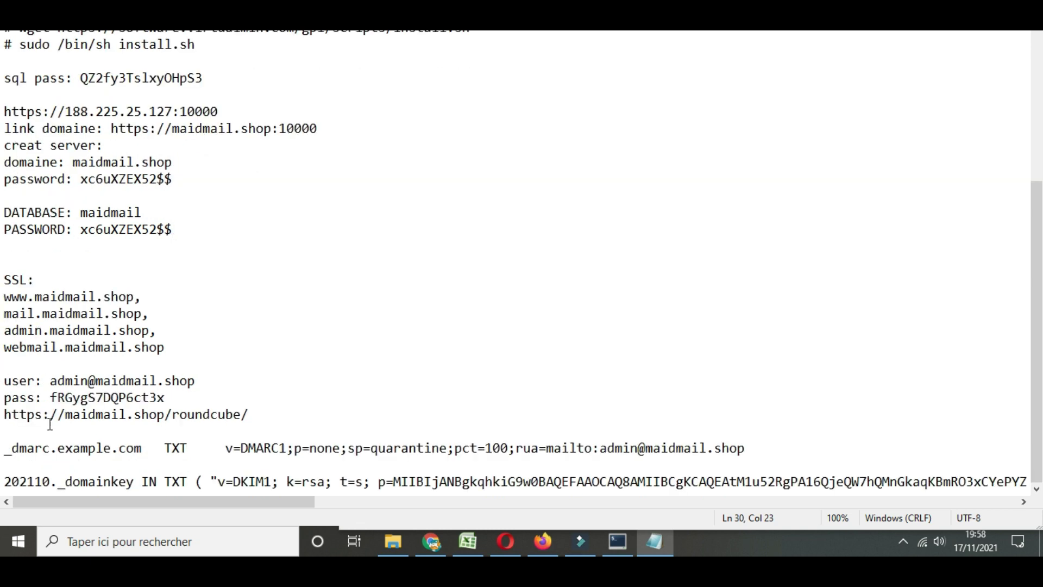
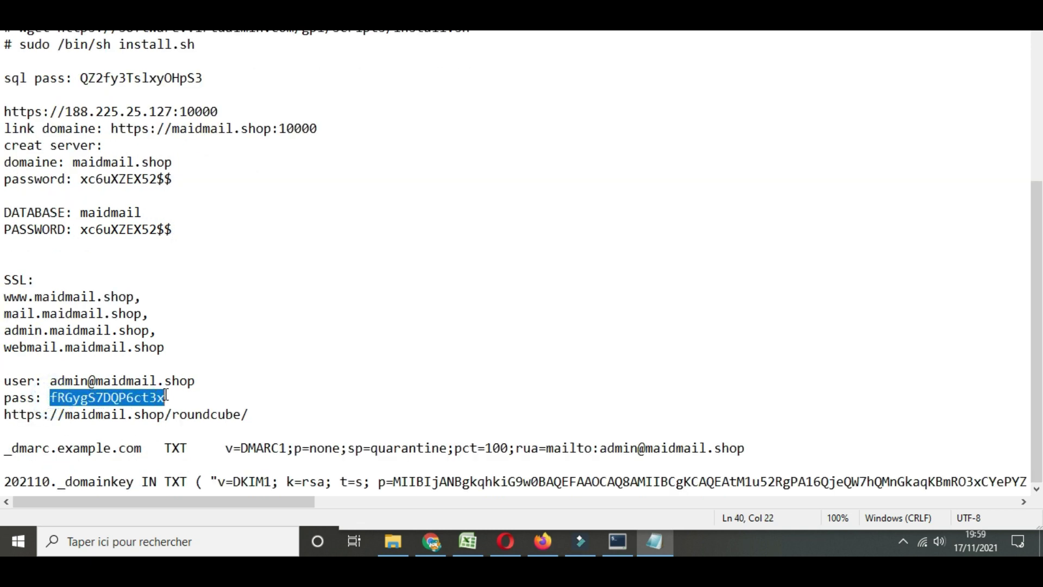
# Log in to the maidmail.shop admin mailbox in Roundcube Webmail, reaching the empty inbox
pyautogui.hotkey('alt', 'Tab')
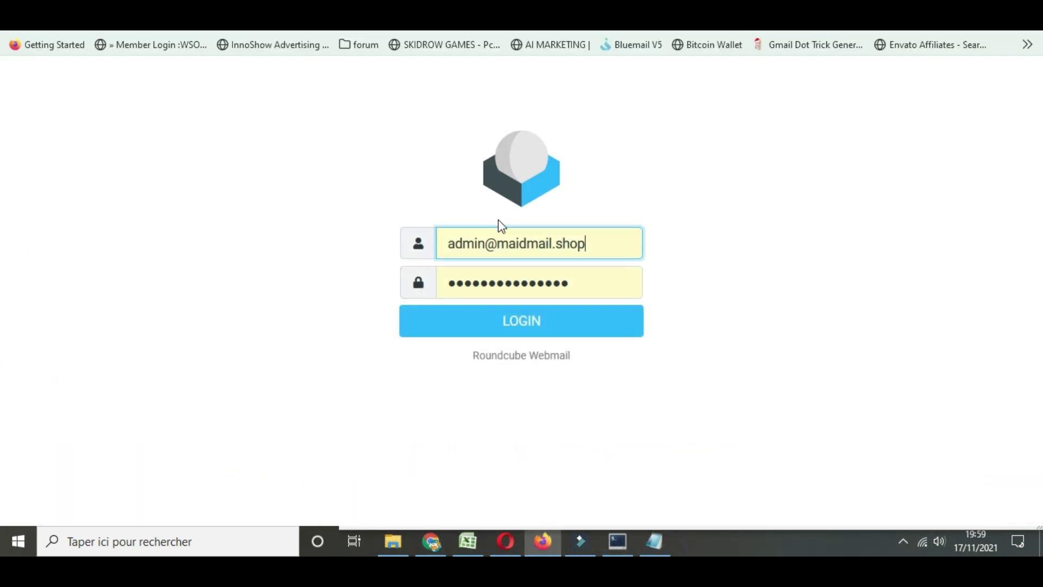
pyautogui.click(570, 282)
pyautogui.click(565, 327)
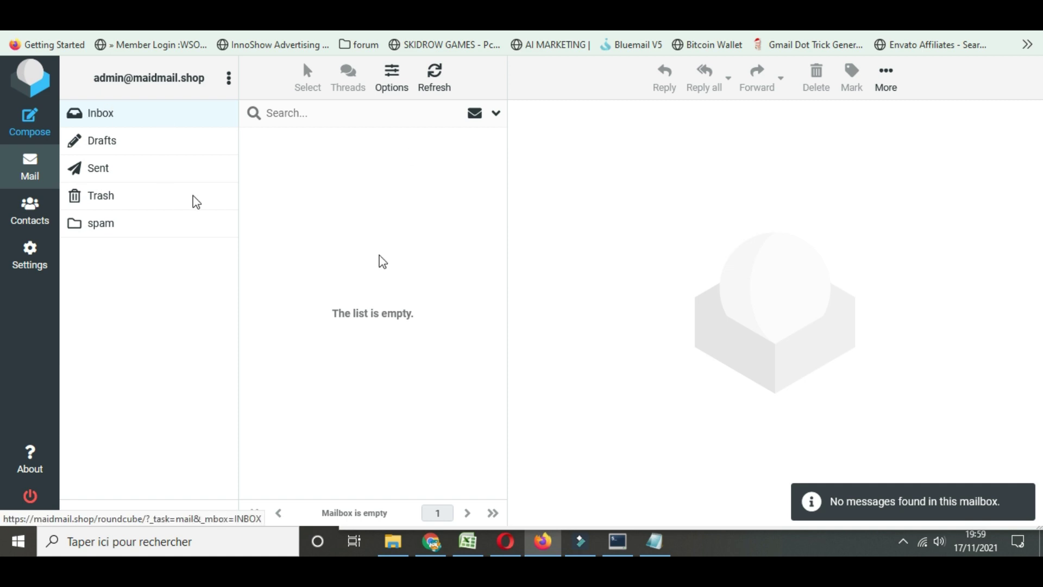
pyautogui.hotkey('ctrl', 'Tab')
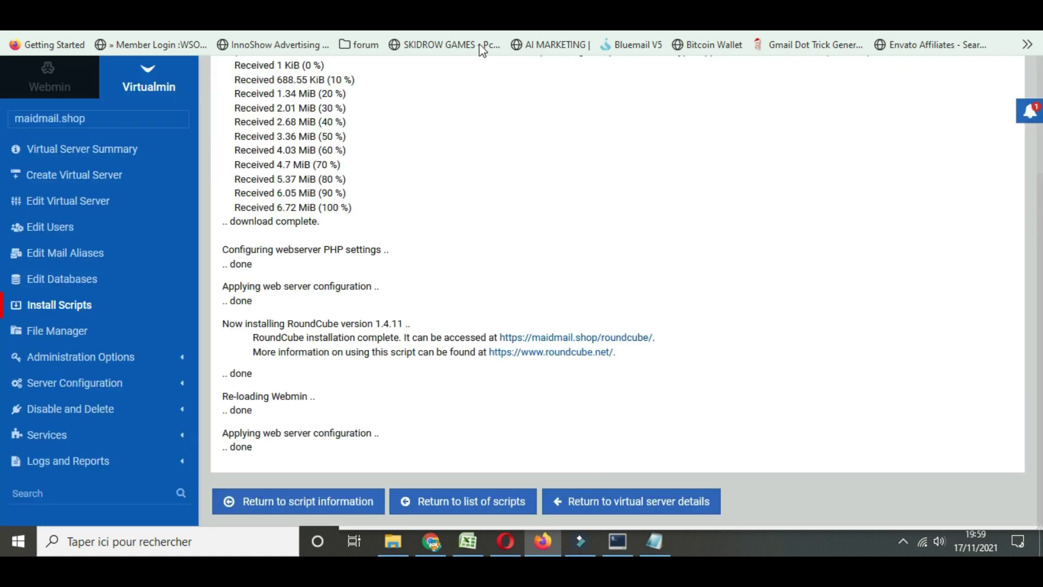
# Open public_html in Virtualmin's File Manager and enter the roundcube folder
pyautogui.click(50, 329)
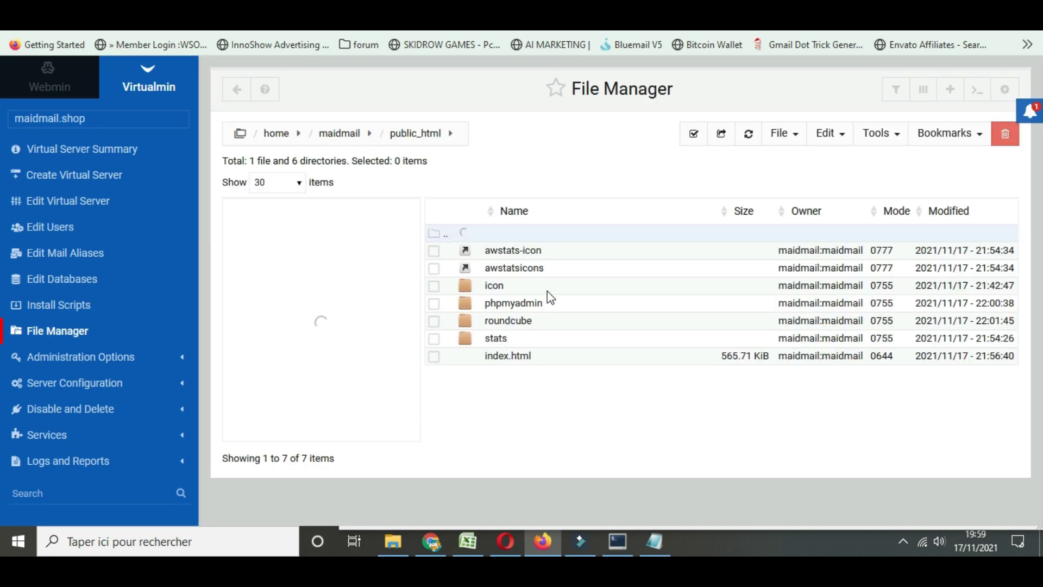
pyautogui.click(467, 322)
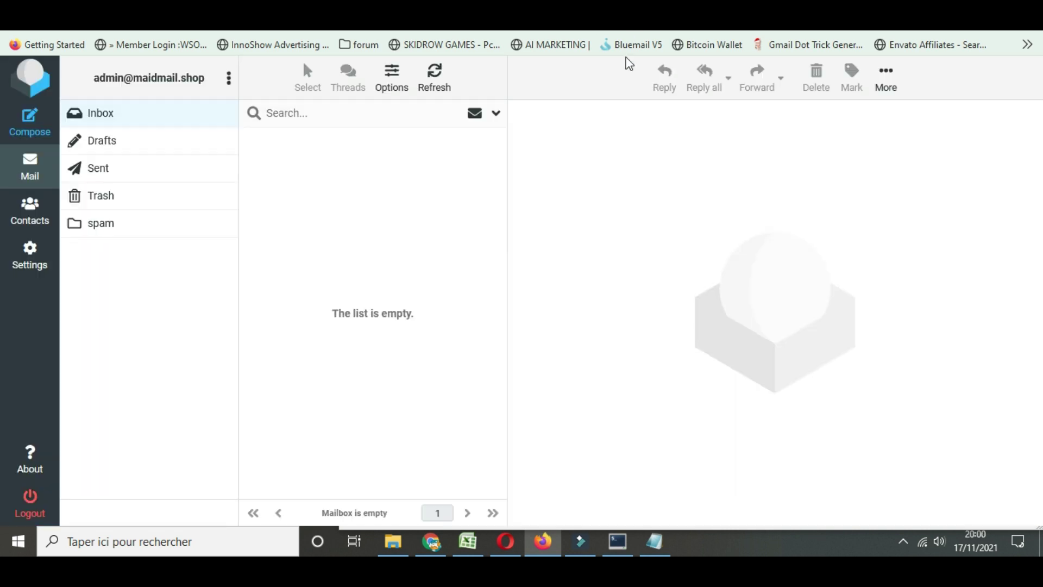
# Start a new Roundcube message addressed to the Gmail recipient
pyautogui.click(32, 126)
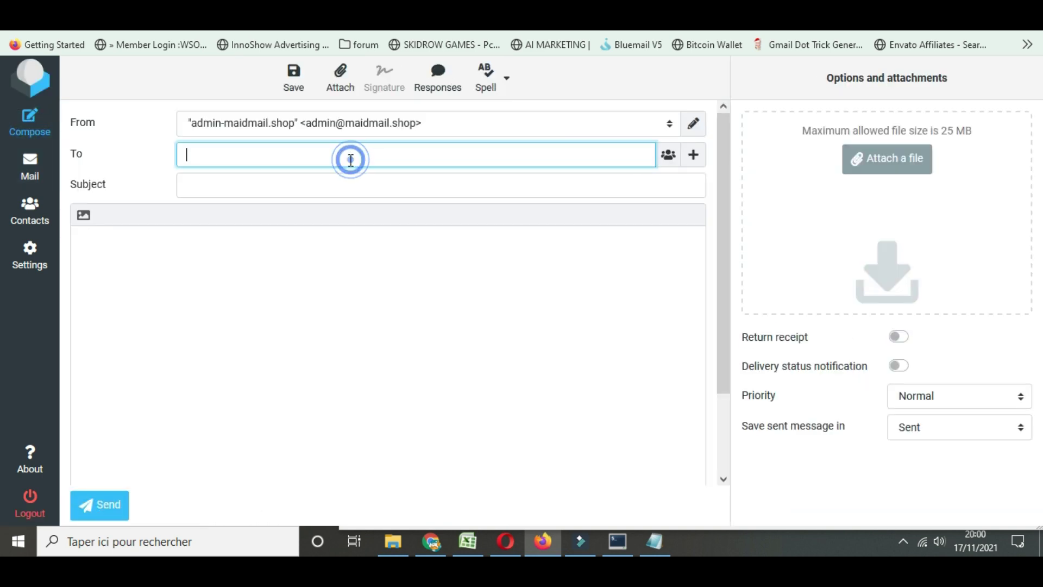
pyautogui.write('OUZOUGAT')
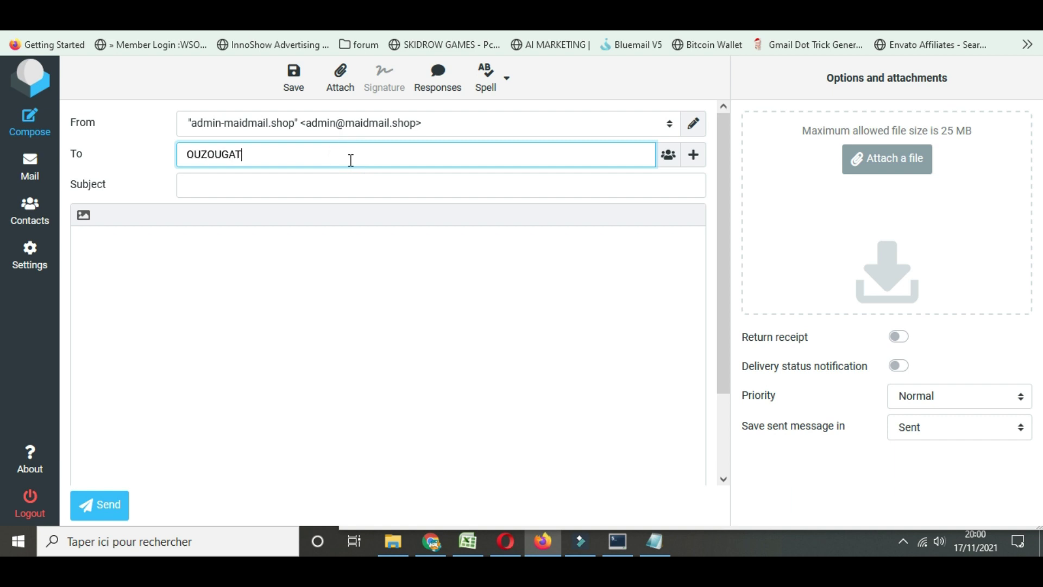
pyautogui.press('BackSpace')
pyautogui.press('BackSpace')
pyautogui.press('BackSpace')
pyautogui.press('BackSpace')
pyautogui.press('BackSpace')
pyautogui.press('BackSpace')
pyautogui.press('BackSpace')
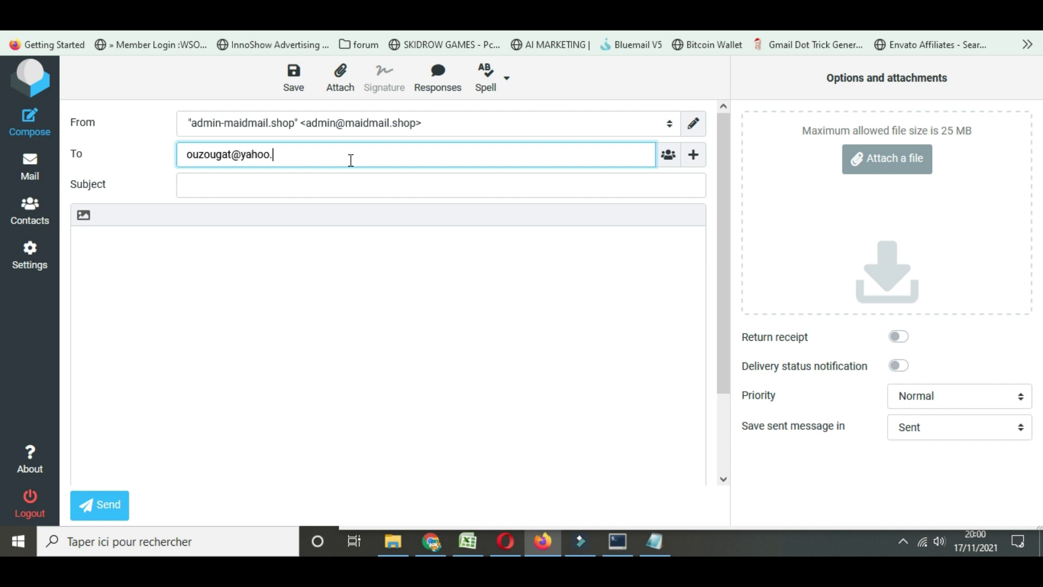
# Give it subject and body hello and send it, which fails with SMTP Error (454)
pyautogui.click(205, 183)
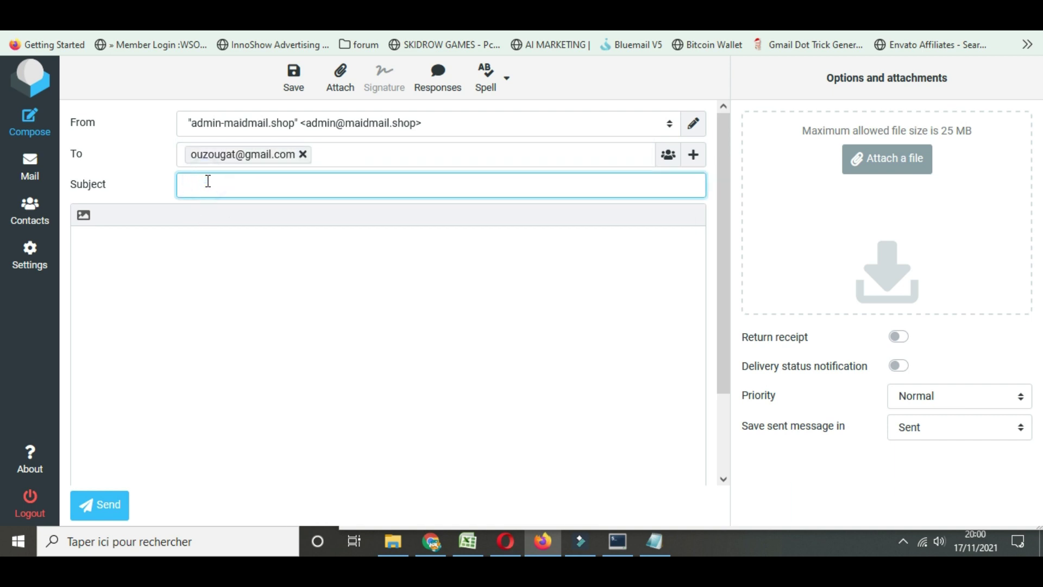
pyautogui.write('hello')
pyautogui.click(165, 399)
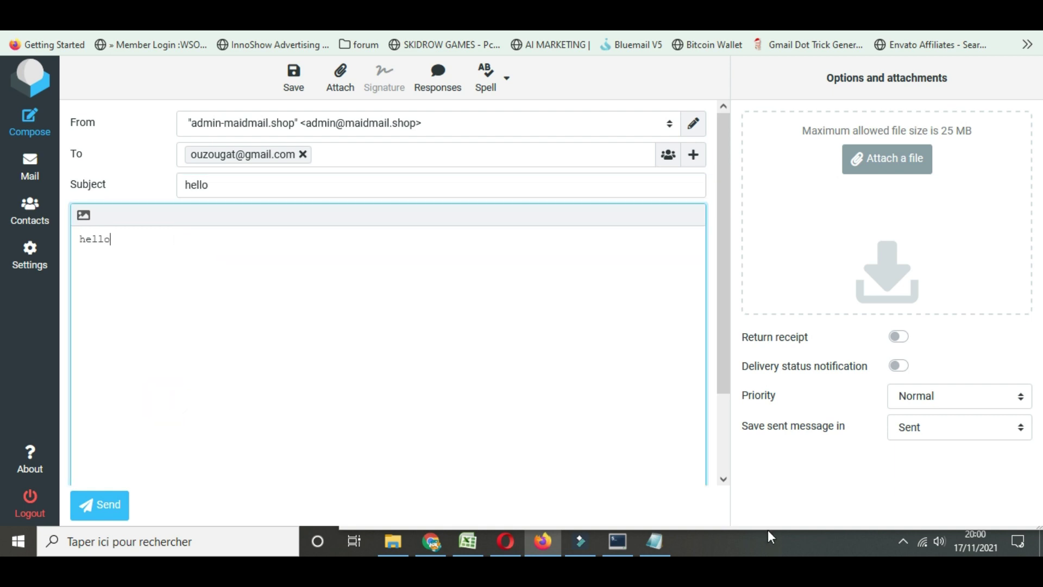
pyautogui.click(98, 505)
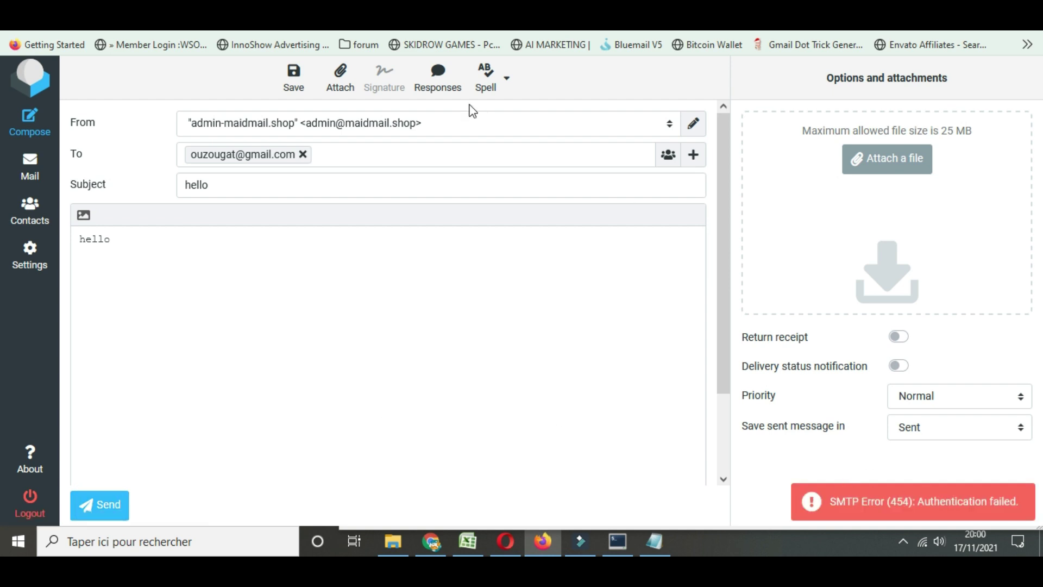
pyautogui.hotkey('ctrl', 'Tab')
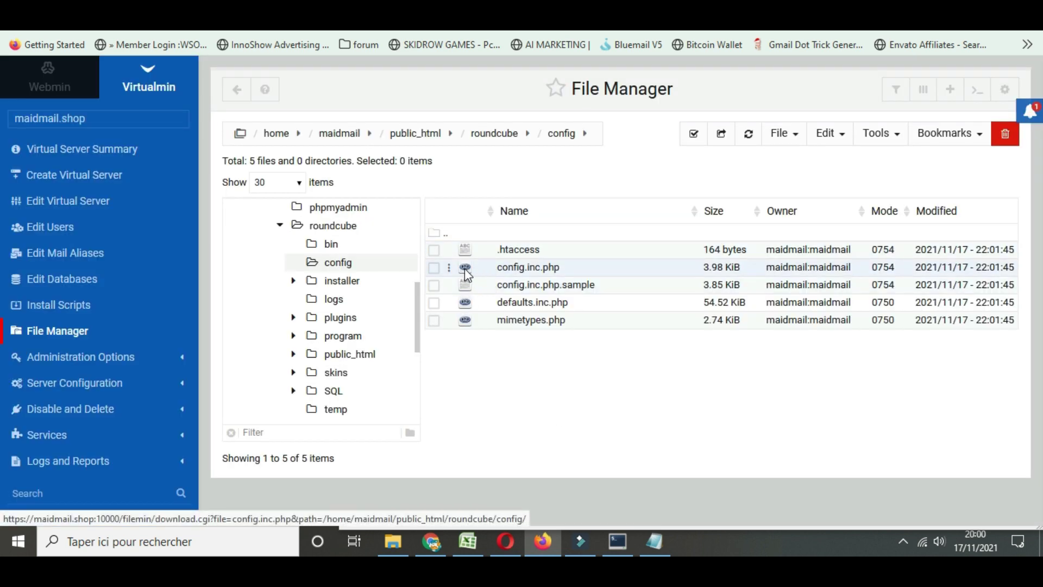
# Open roundcube's config.inc.php for editing in the File Manager
pyautogui.rightClick(466, 272)
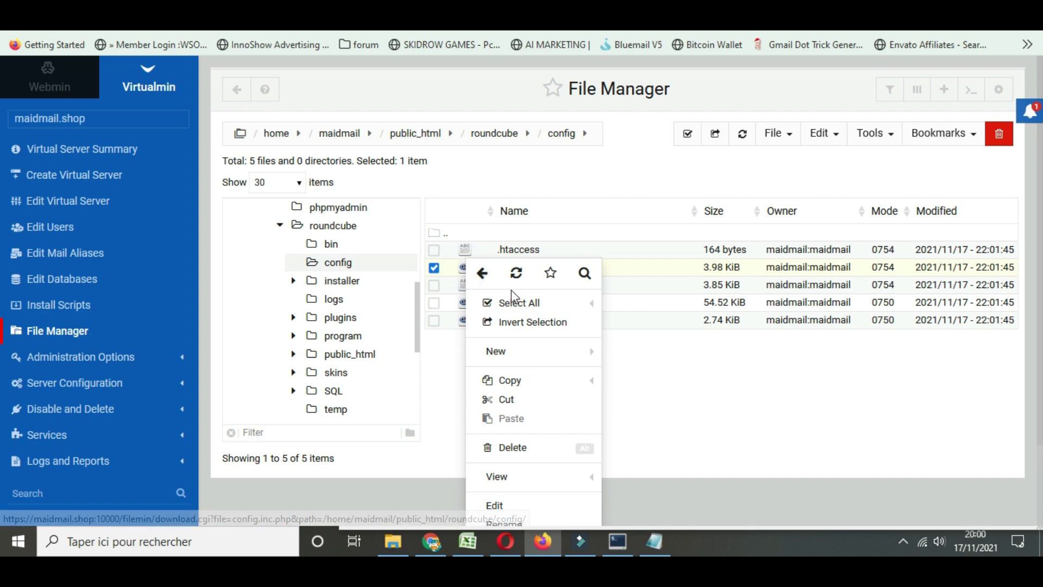
pyautogui.click(493, 506)
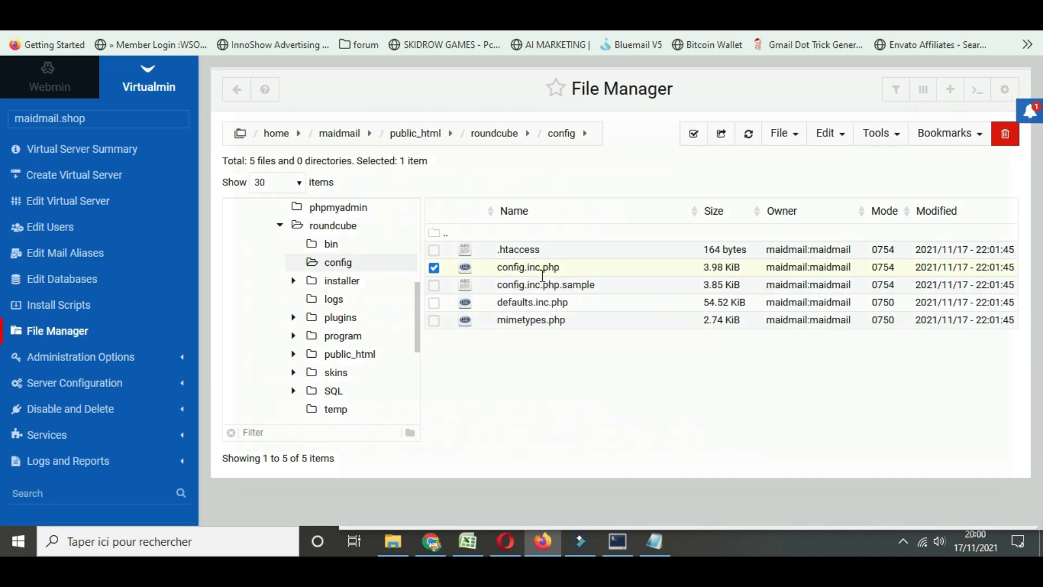
pyautogui.scroll(-15, 540, 267)
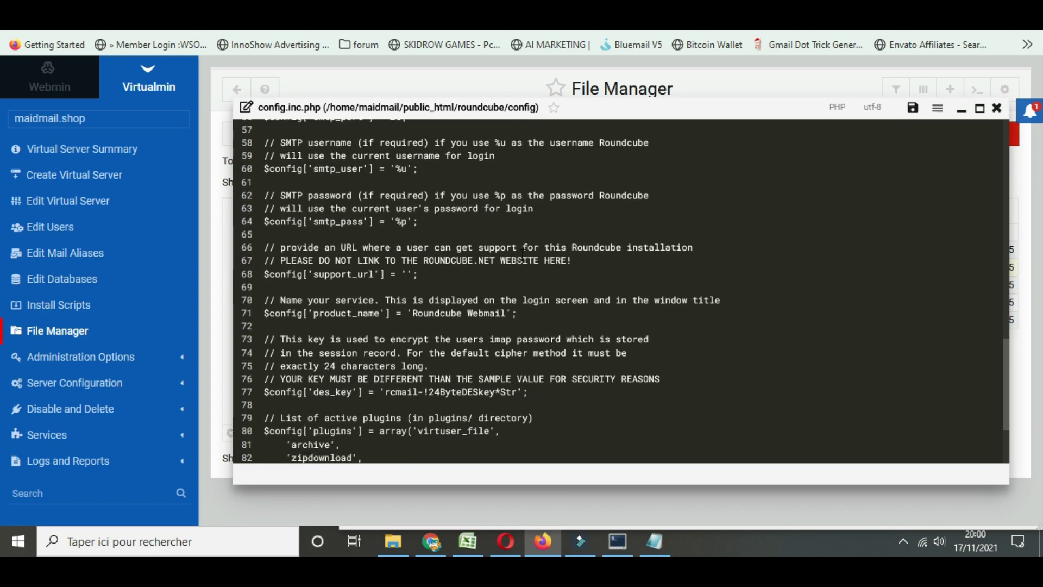
pyautogui.scroll(4, 491, 284)
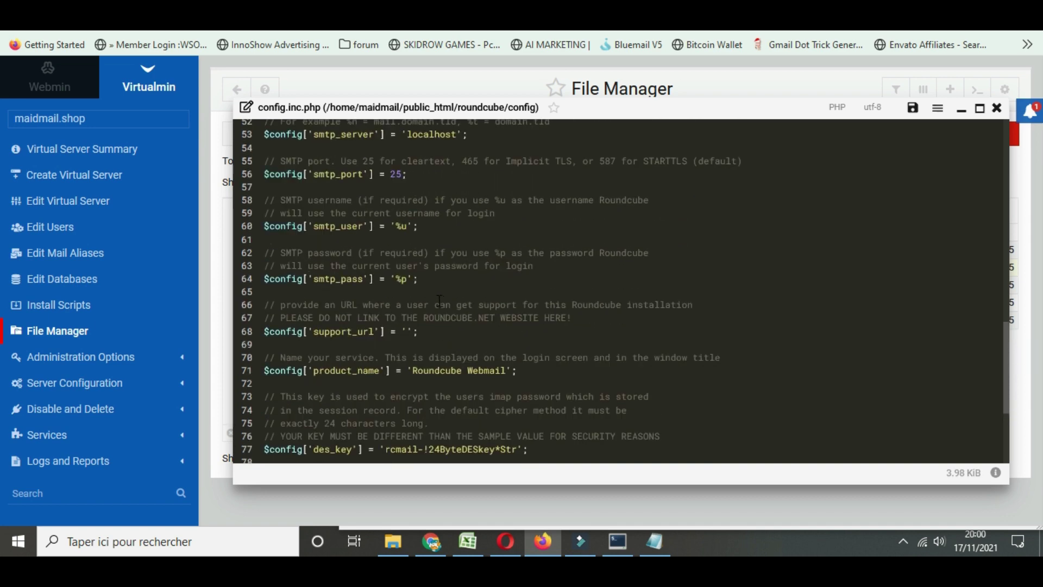
# Empty the smtp_user and smtp_pass values, save the config, and resend the hello test
pyautogui.click(407, 226)
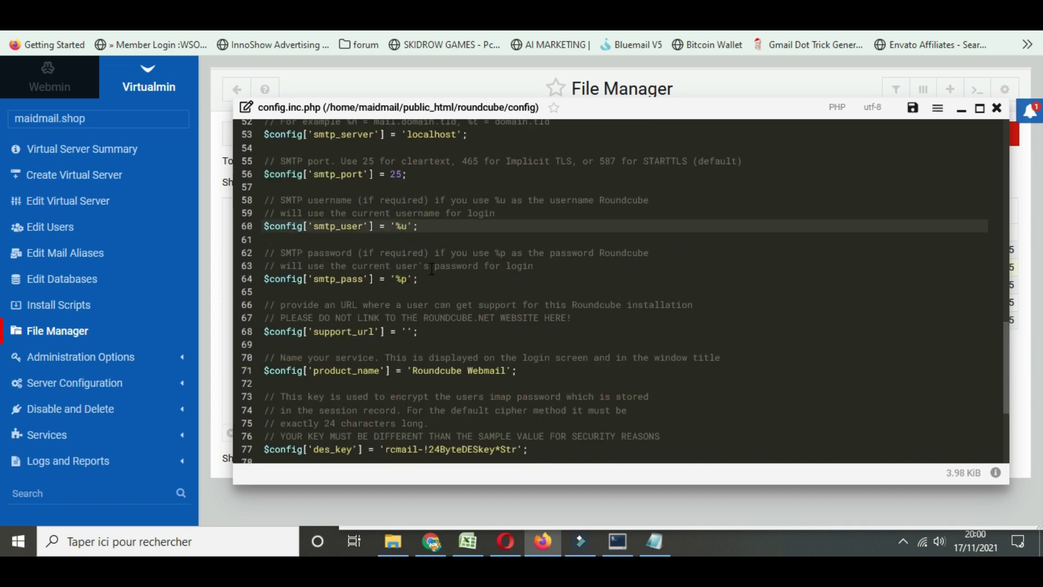
pyautogui.press('BackSpace')
pyautogui.click(416, 279)
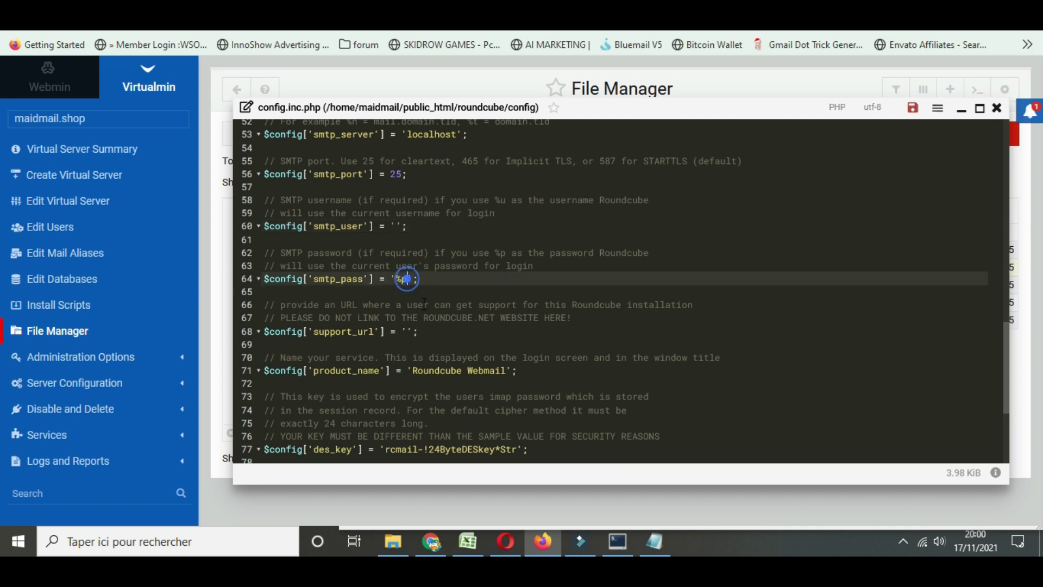
pyautogui.press('BackSpace')
pyautogui.press('BackSpace')
pyautogui.click(913, 107)
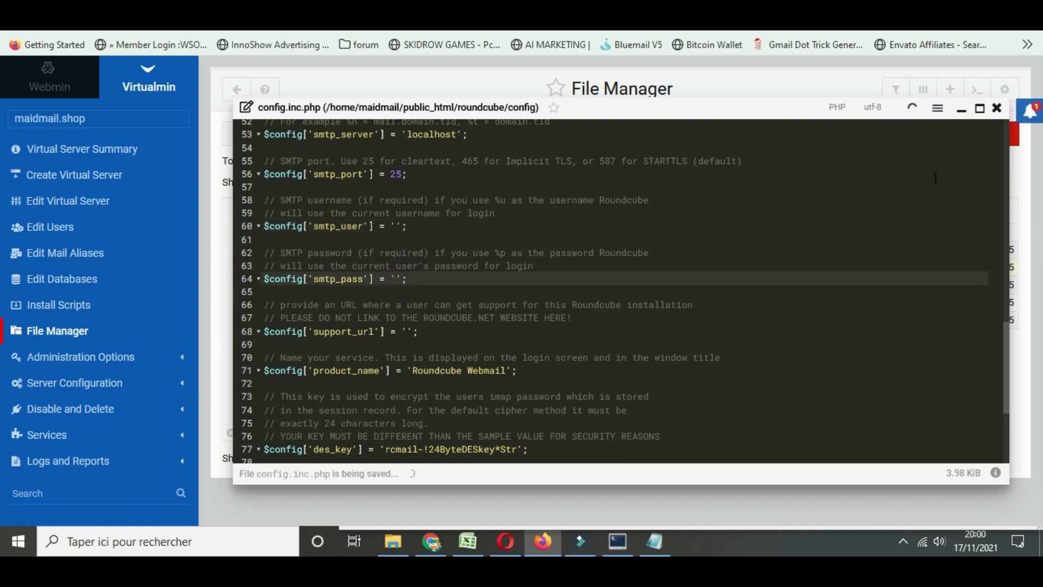
pyautogui.click(998, 108)
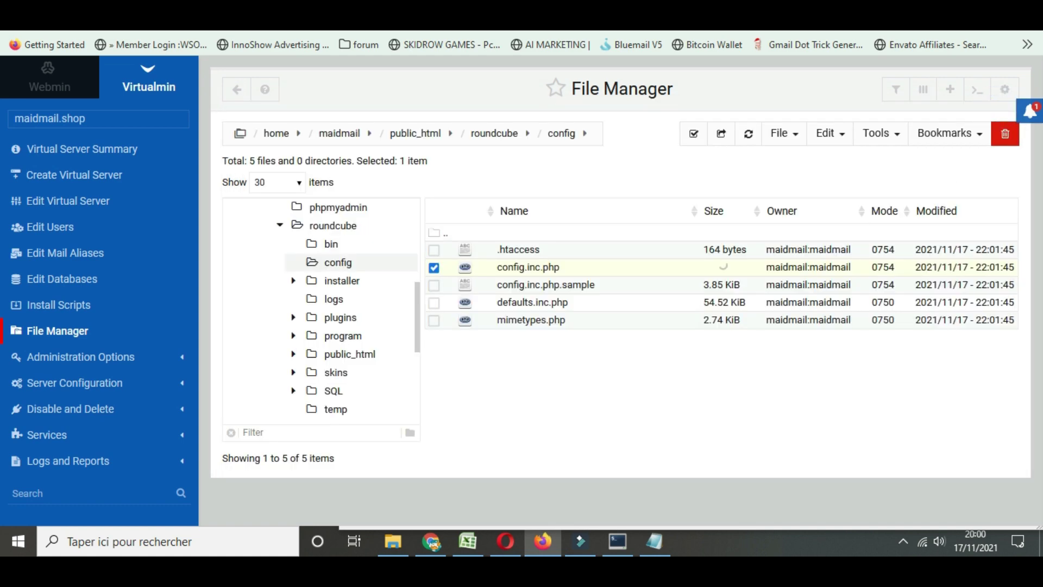
pyautogui.hotkey('ctrl', 'Tab')
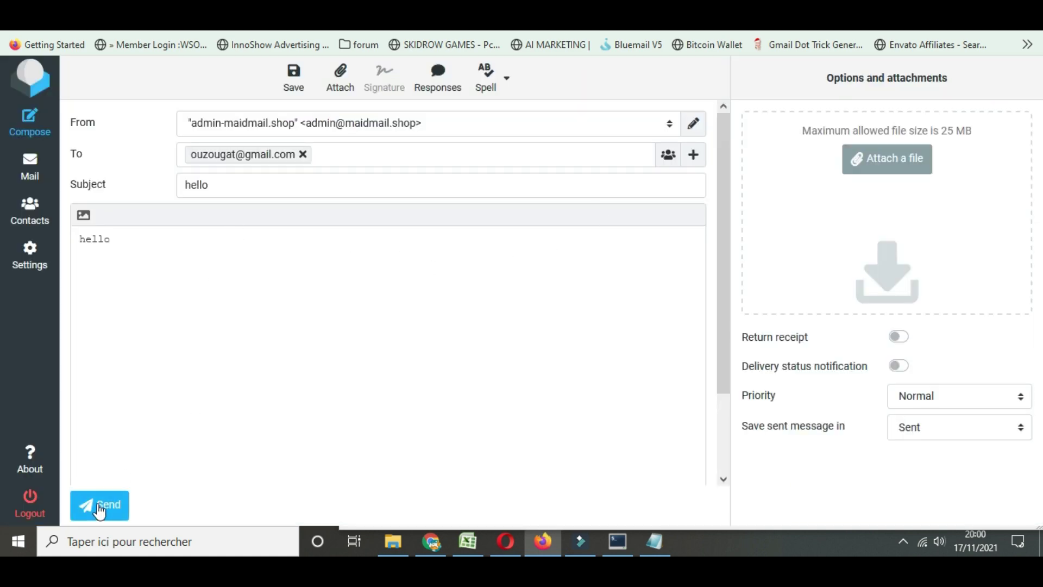
pyautogui.click(89, 505)
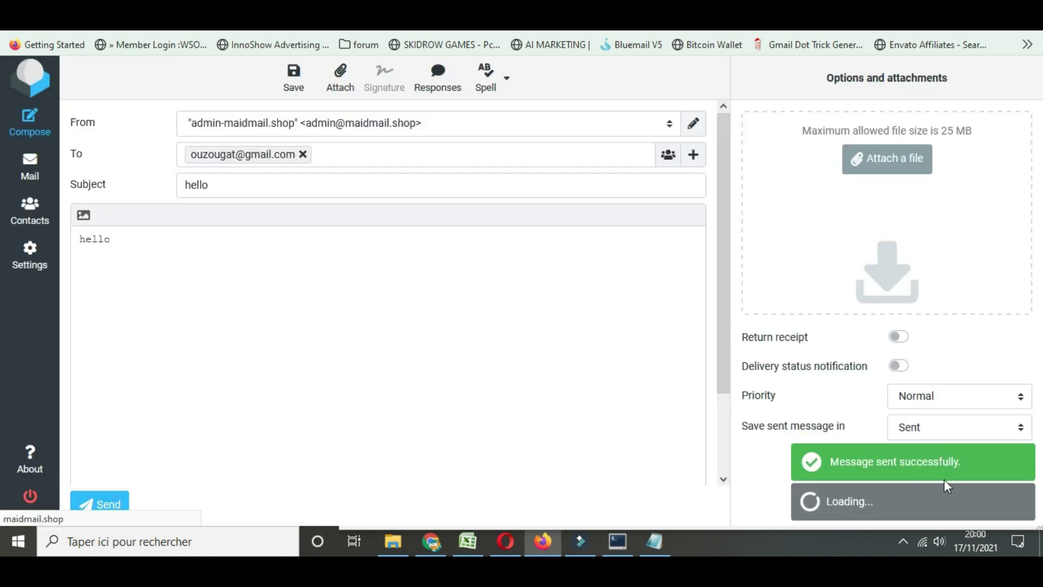
# Load Gmail in a new browser tab
pyautogui.hotkey('ctrl', 't')
pyautogui.write('gma')
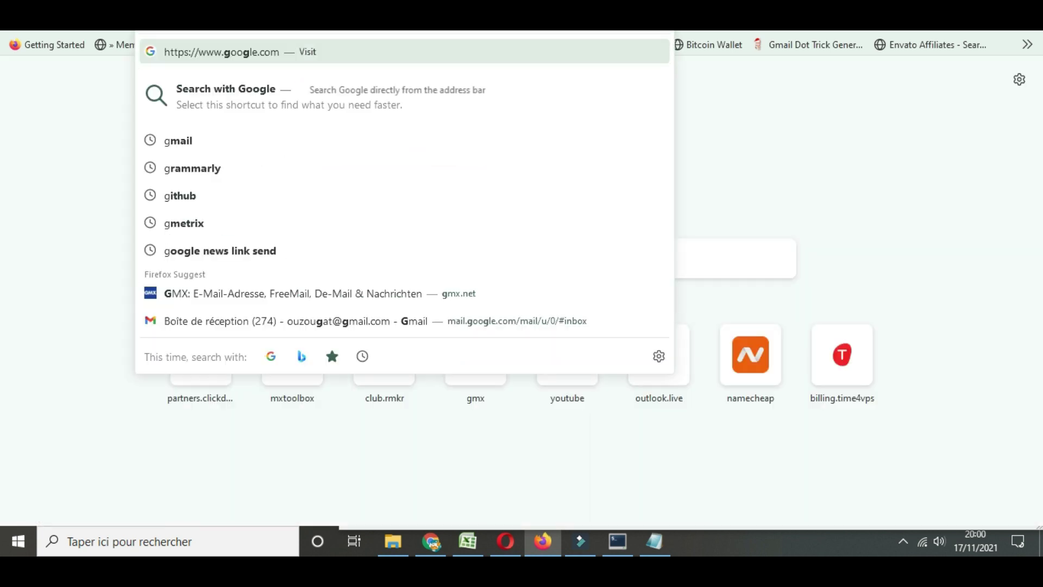
pyautogui.press('Return')
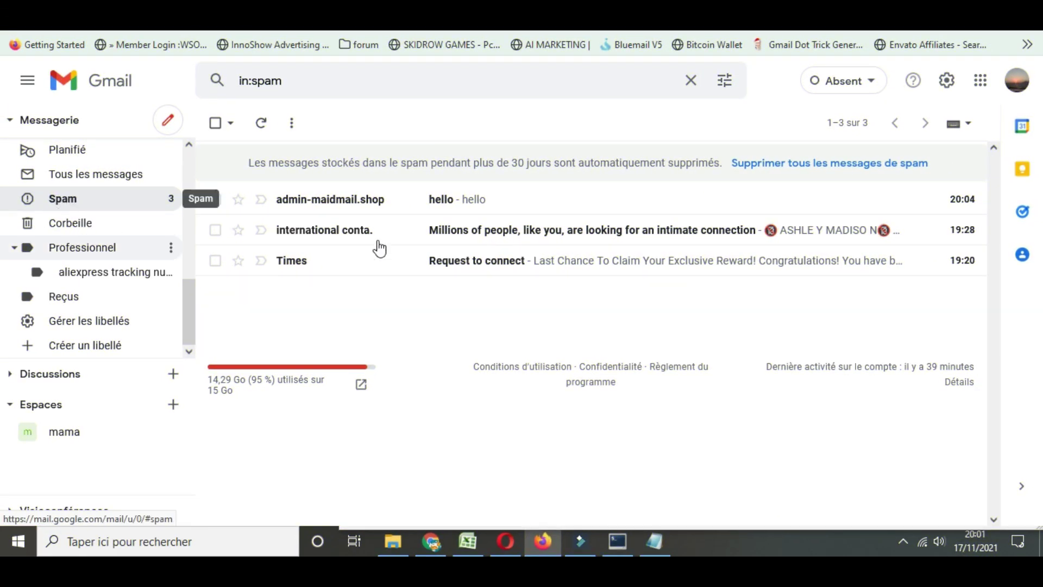
# Open the hello message from the maidmail.shop admin in Spam and check its sender details
pyautogui.click(354, 202)
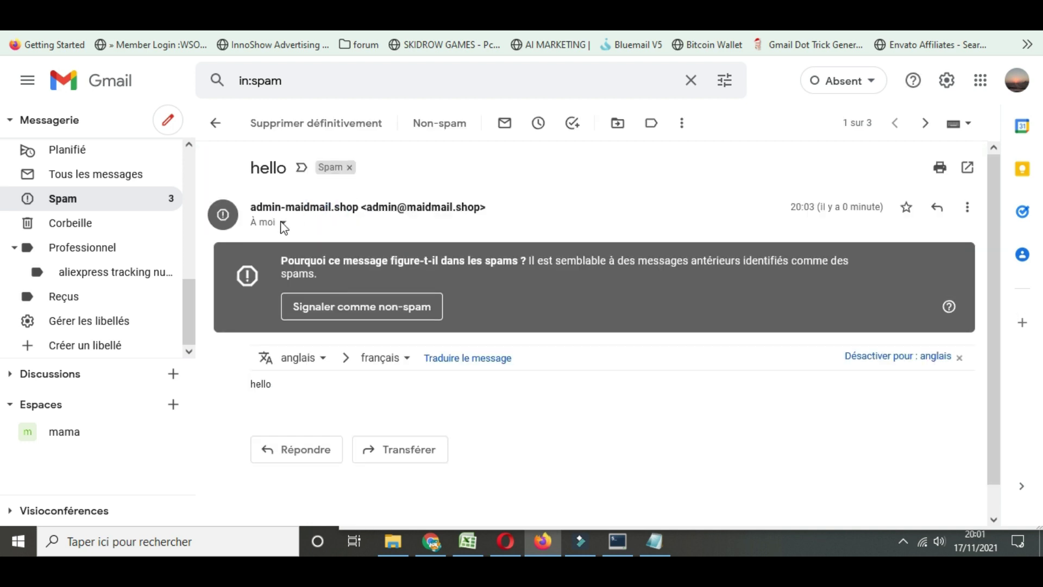
pyautogui.click(283, 222)
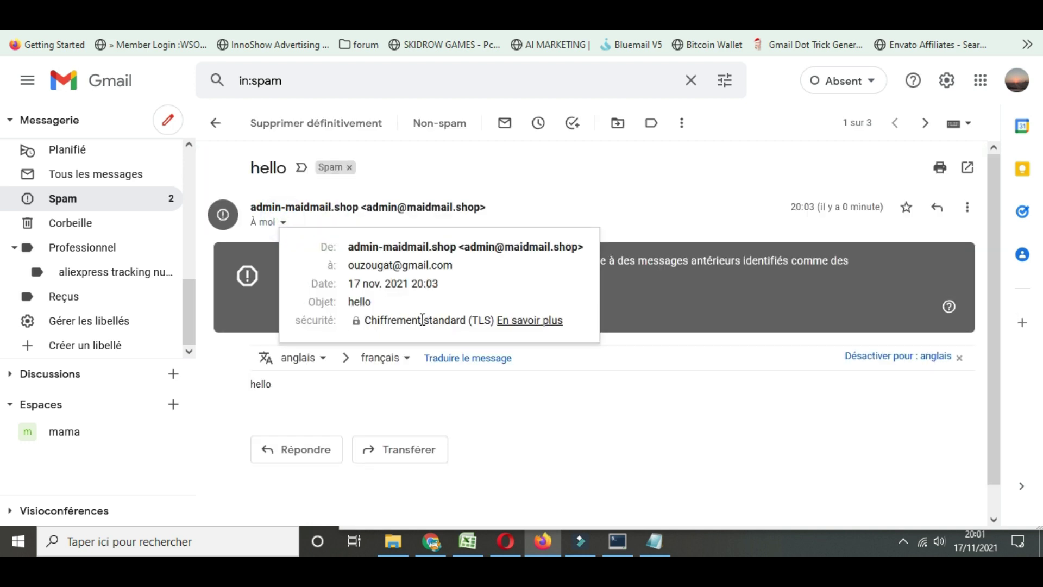
pyautogui.click(435, 171)
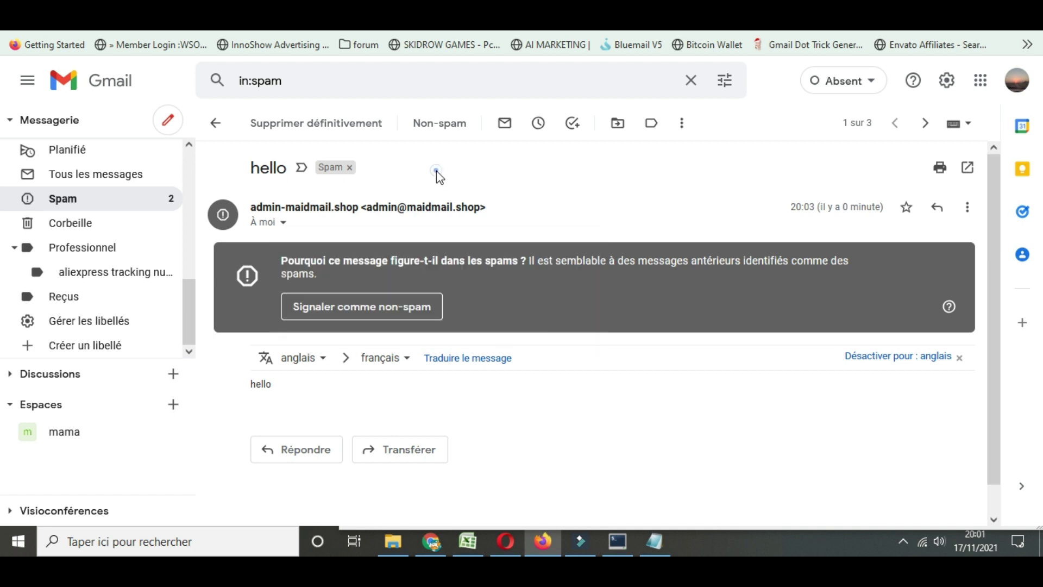
pyautogui.scroll(-1, 408, 305)
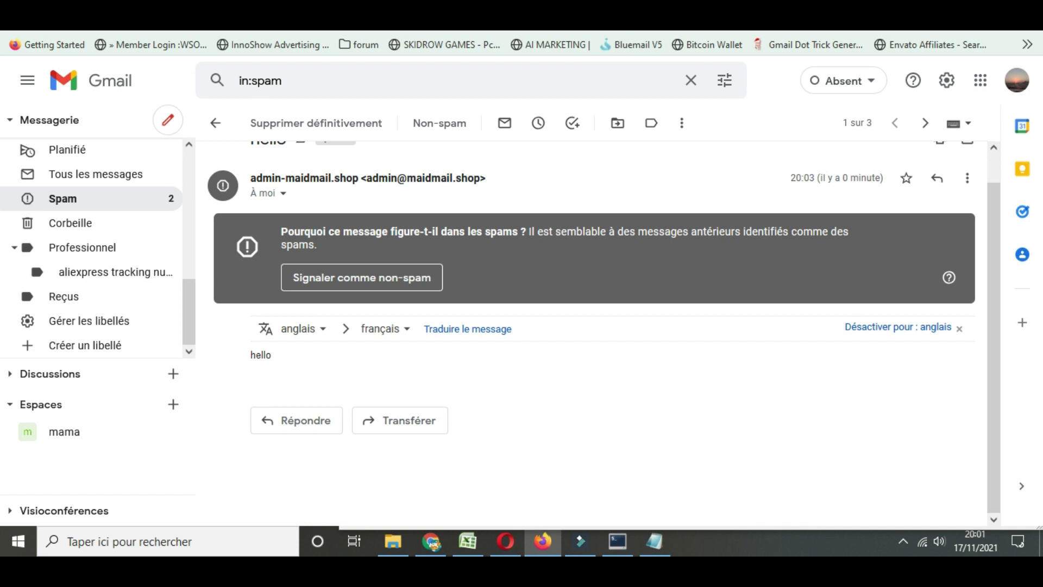
pyautogui.click(614, 16)
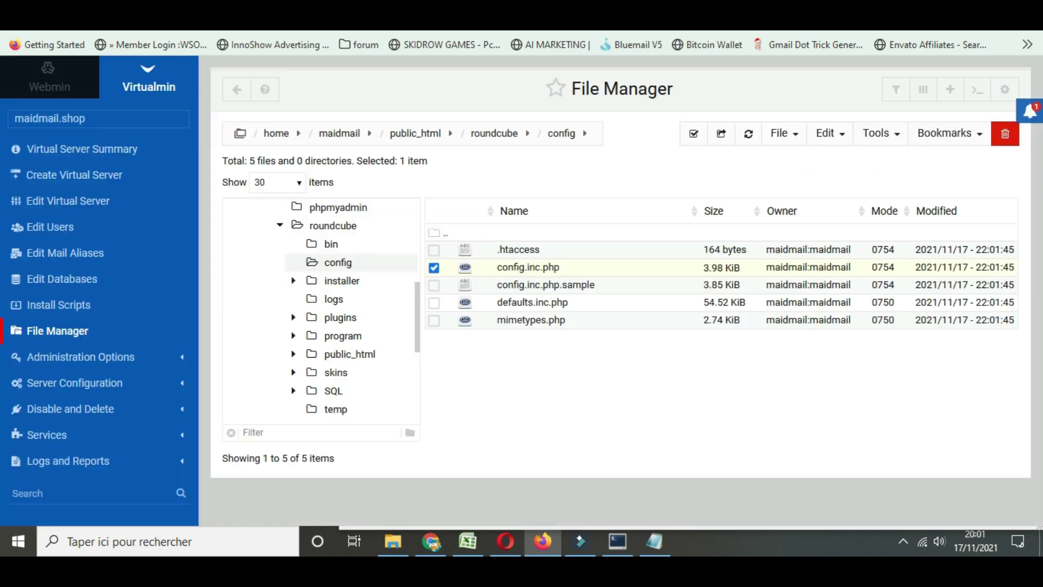
# Delete index.html, stats, icon, awstatsicons and awstats-icon from public_html
pyautogui.click(435, 267)
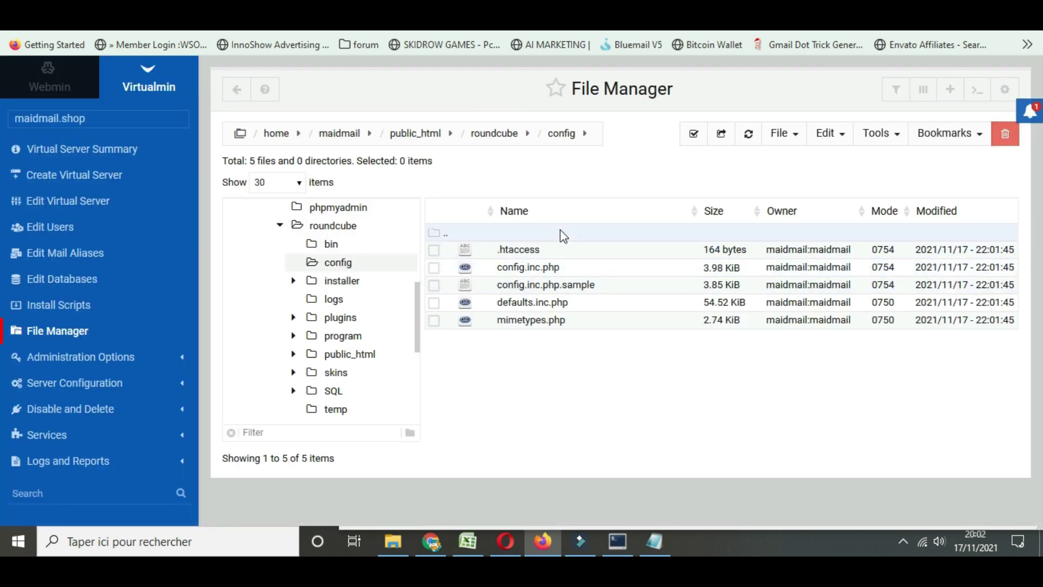
pyautogui.click(415, 137)
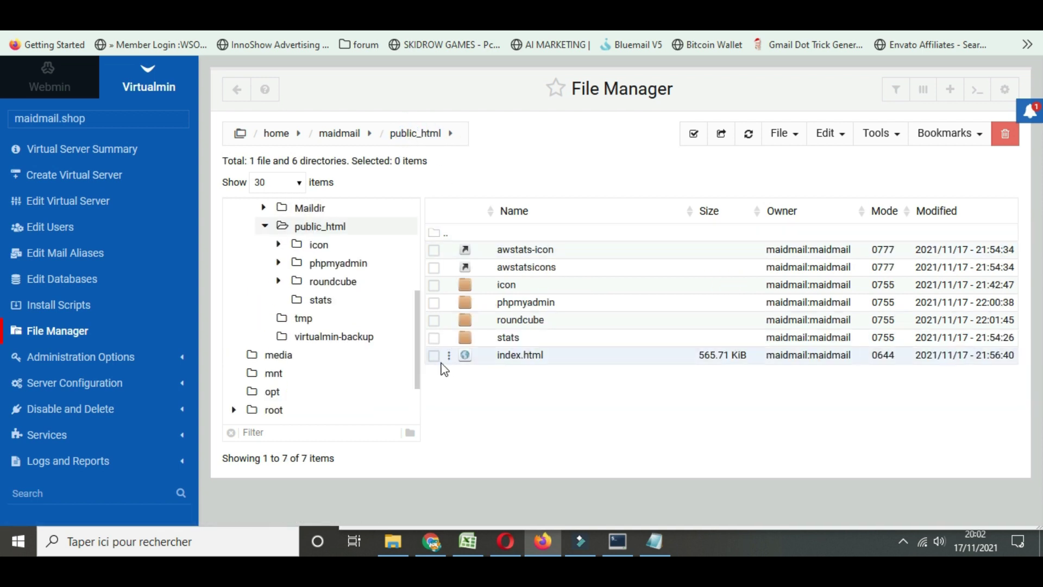
pyautogui.click(434, 355)
pyautogui.click(434, 338)
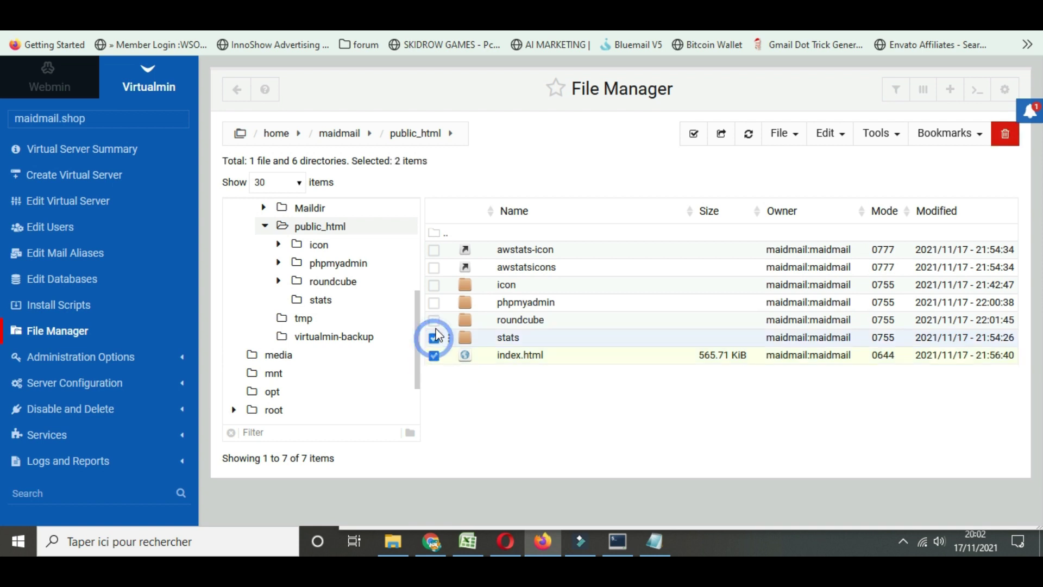
pyautogui.click(434, 285)
pyautogui.click(433, 266)
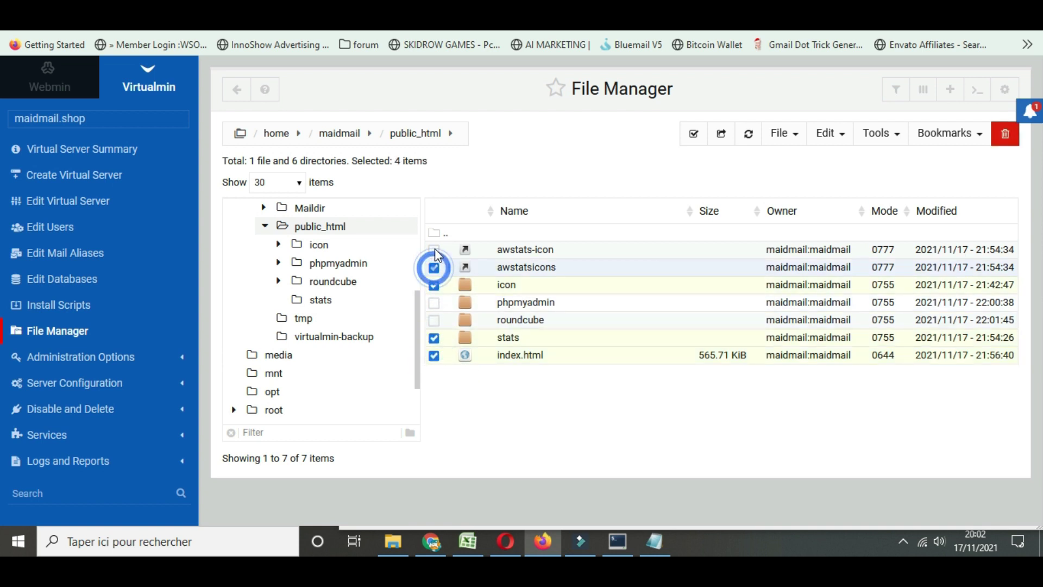
pyautogui.click(434, 250)
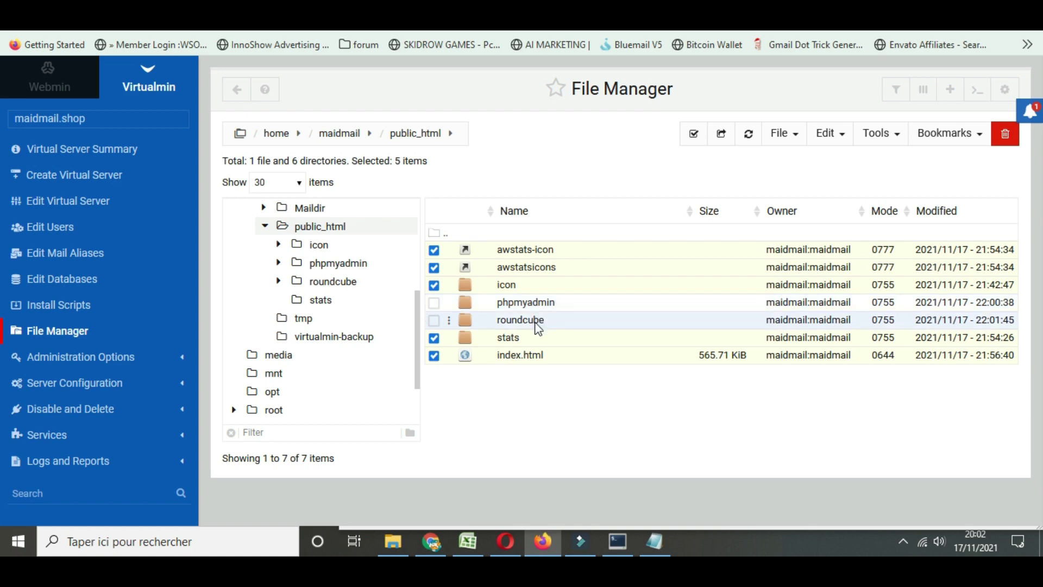
pyautogui.click(1005, 135)
pyautogui.click(767, 273)
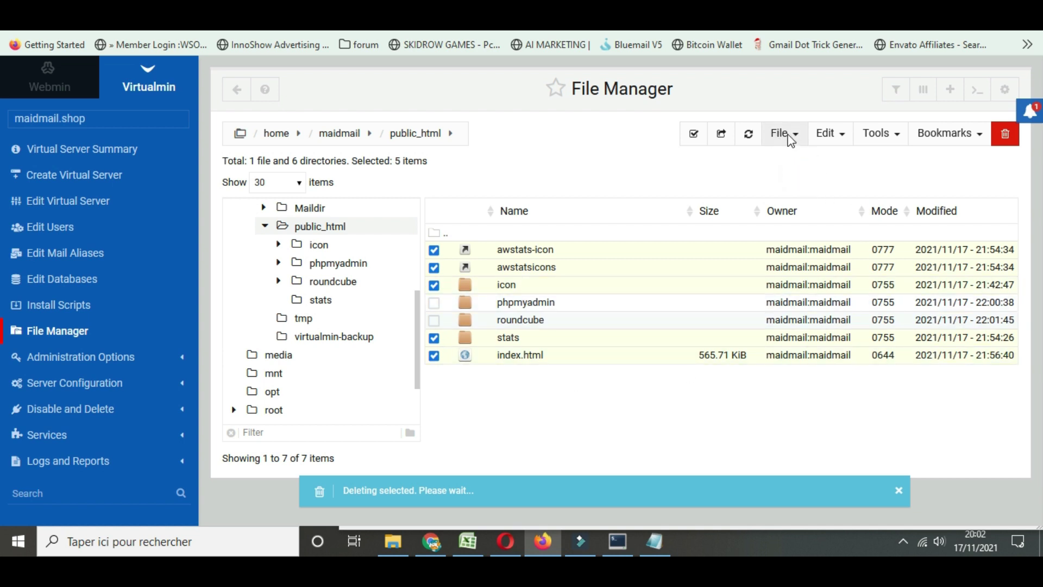
# Refresh the public_html listing and begin uploading files to the current directory
pyautogui.click(788, 137)
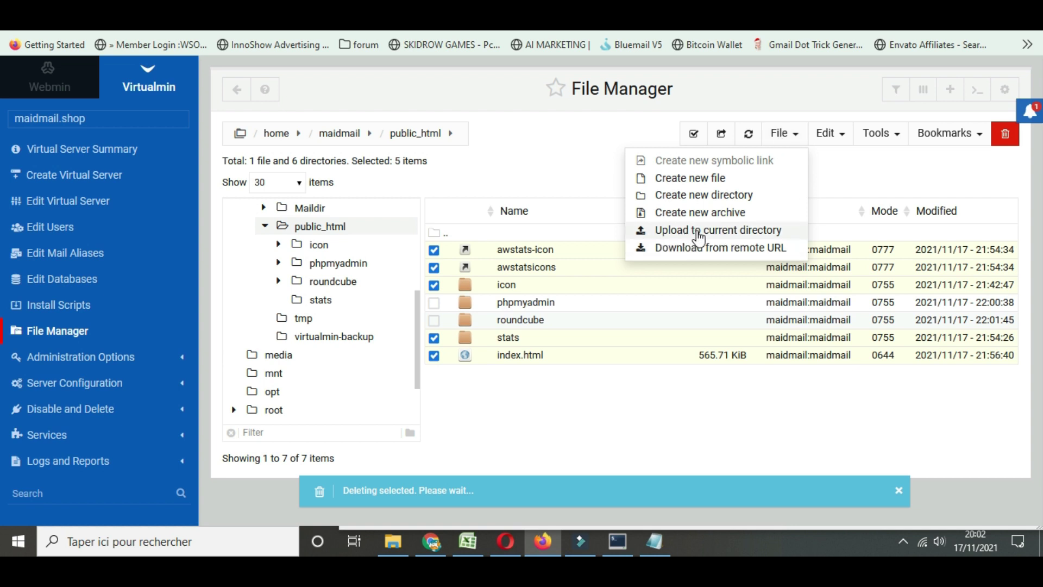
pyautogui.click(466, 492)
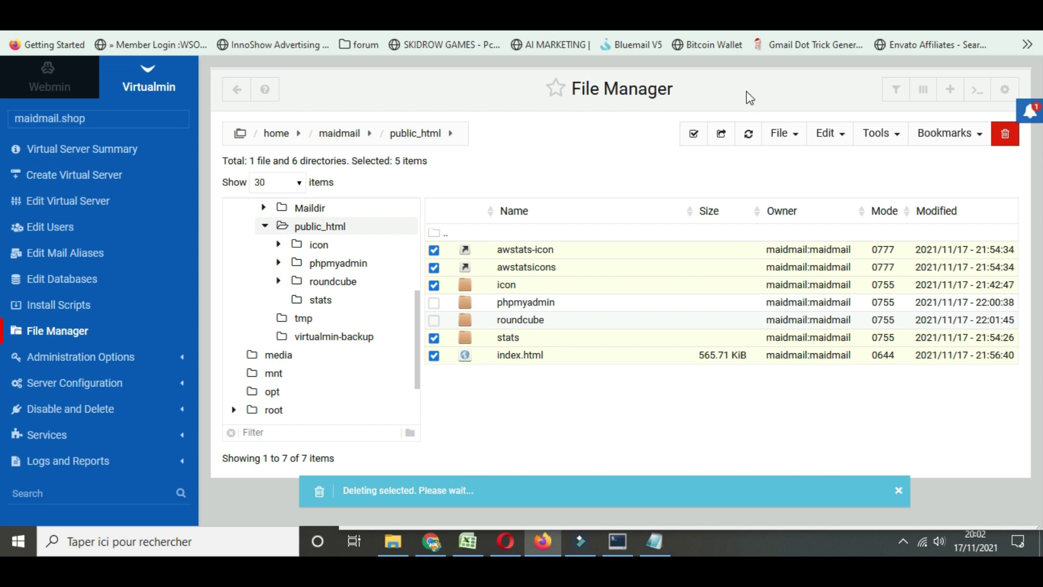
pyautogui.click(749, 136)
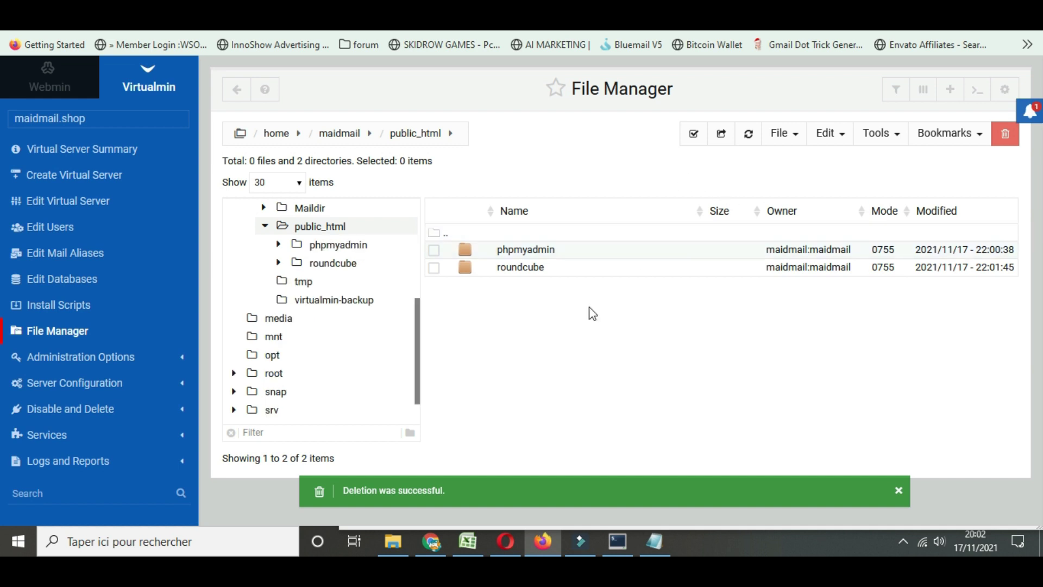
pyautogui.click(787, 133)
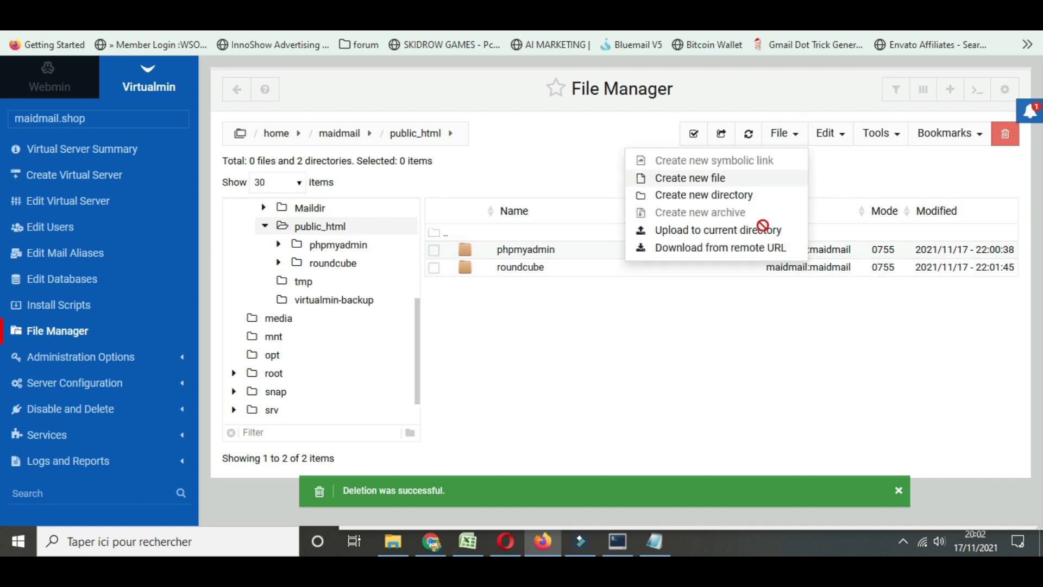
pyautogui.click(709, 233)
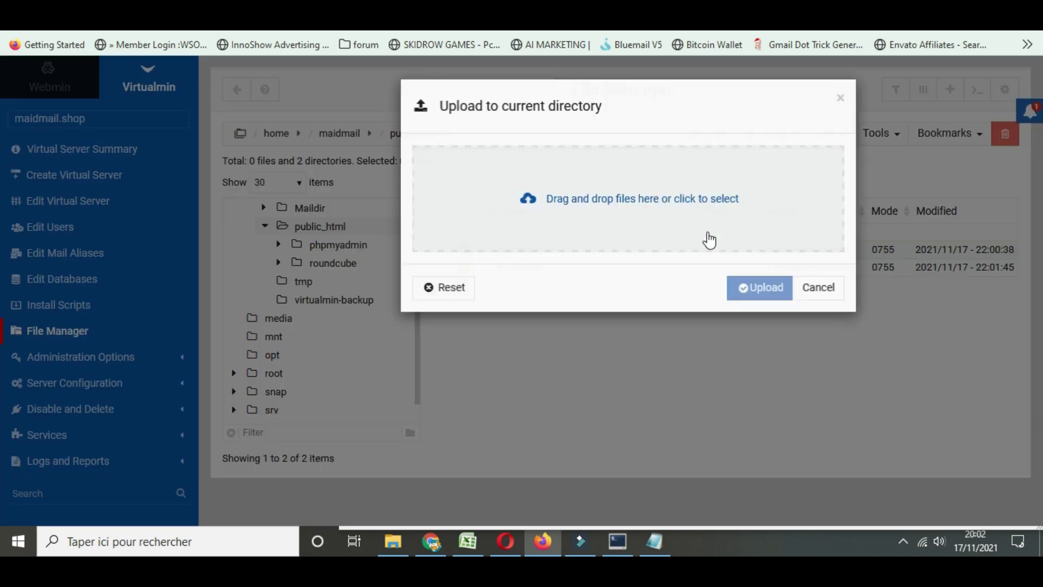
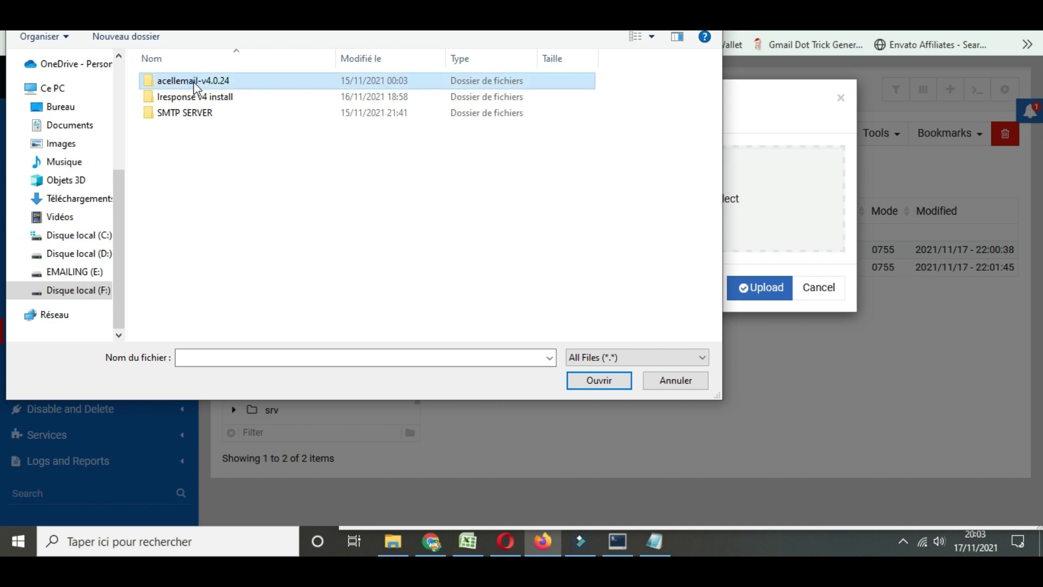
# Select acellemail.zip from acellemail-v4.0.24\acellemail on drive F as the upload file
pyautogui.doubleClick(194, 86)
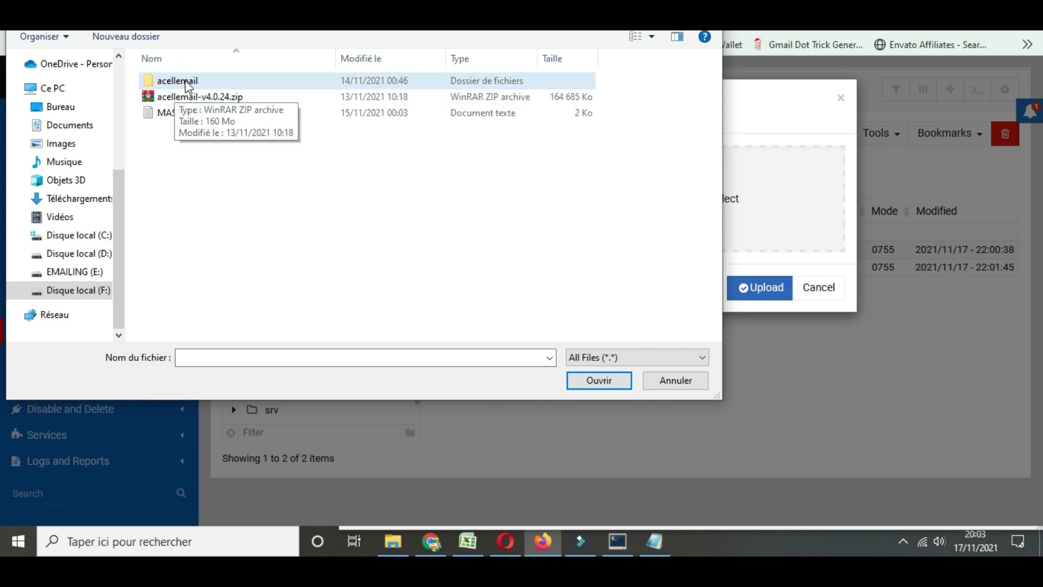
pyautogui.doubleClick(185, 80)
pyautogui.click(188, 98)
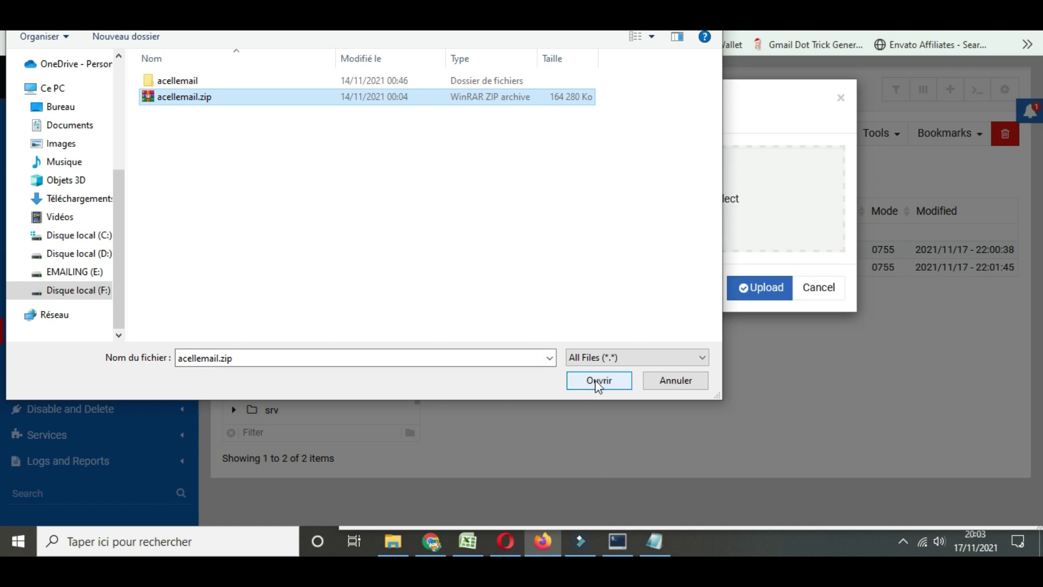
pyautogui.click(596, 382)
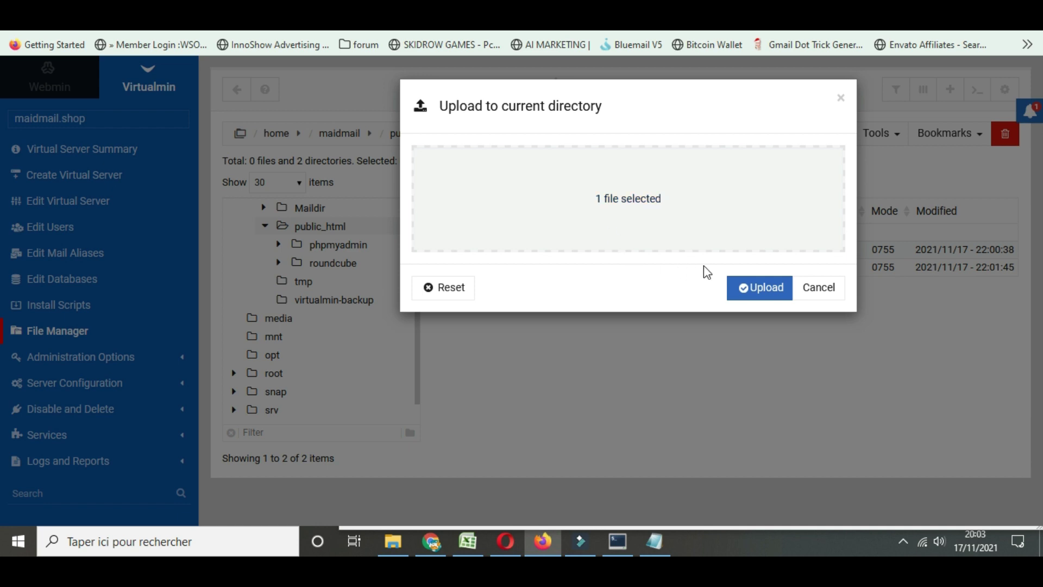
# Upload acellemail.zip (160.42 MiB) into public_html and extract it
pyautogui.click(755, 288)
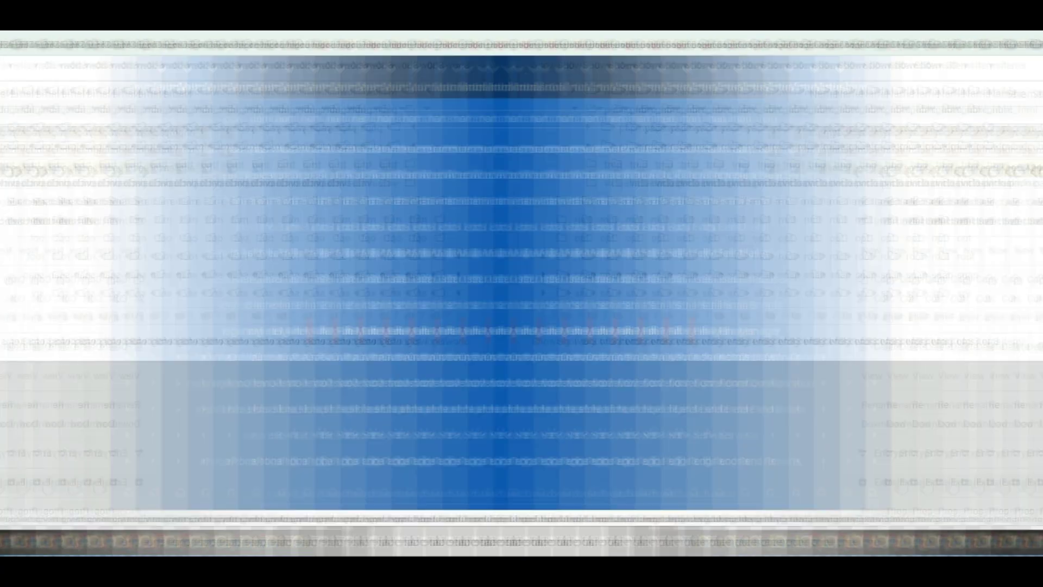
pyautogui.click(590, 481)
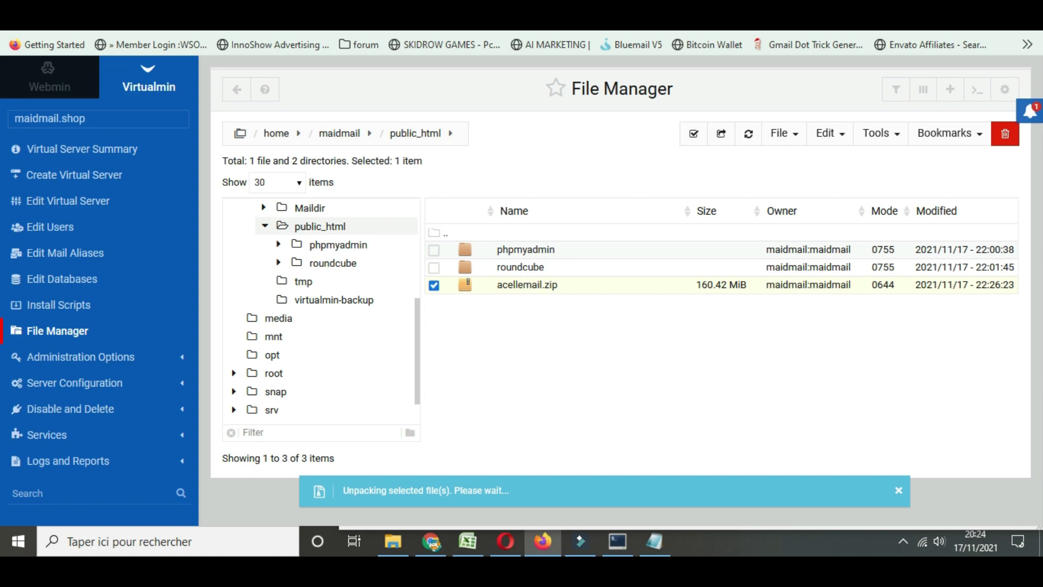
# Load the Acelle Mail installer at maidmail.shop/install in the browser tab
pyautogui.hotkey('ctrl', 'Tab')
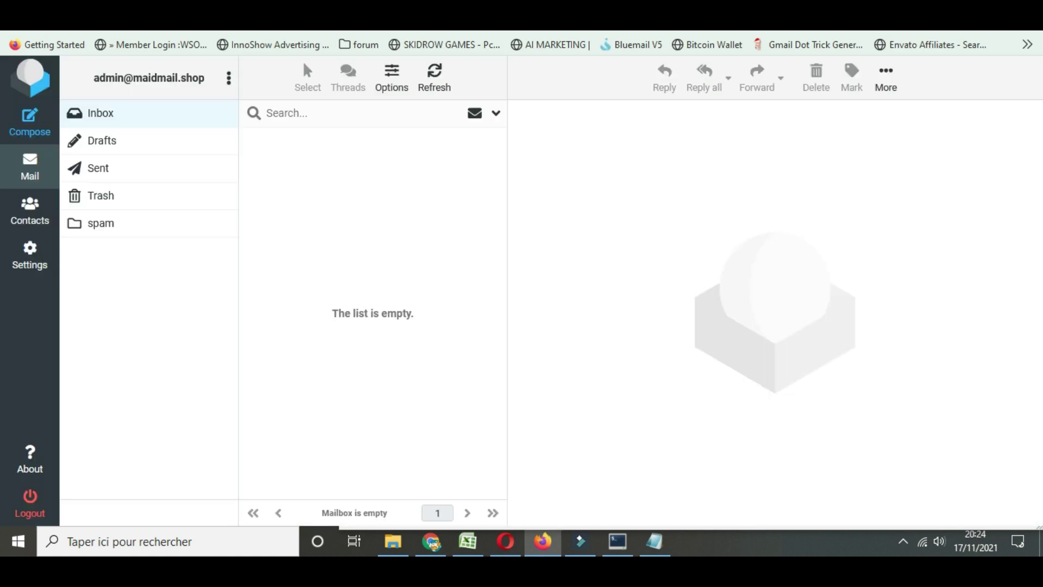
pyautogui.hotkey('ctrl', 'l')
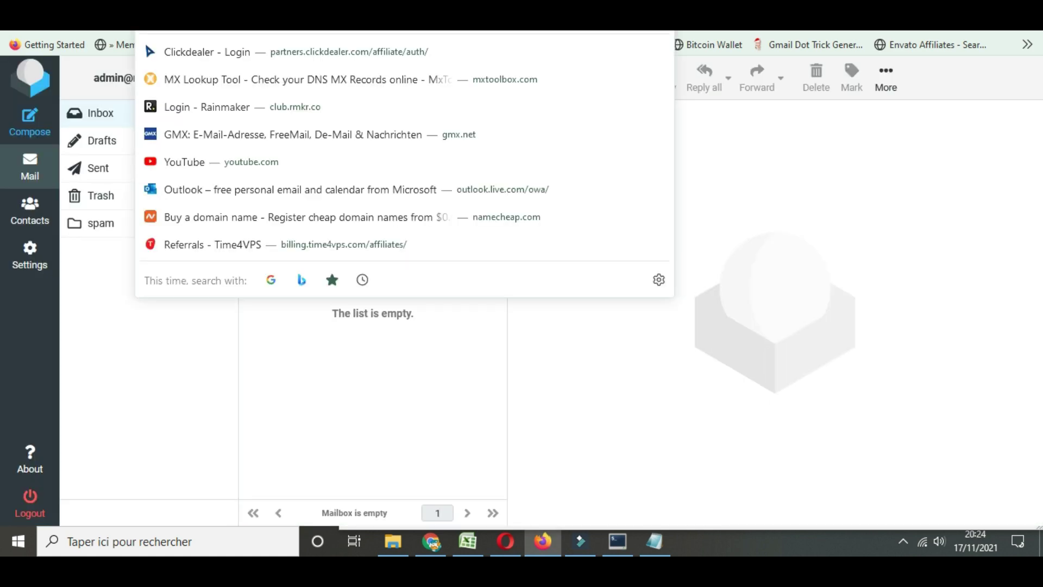
pyautogui.write('https://maidmail.shop/')
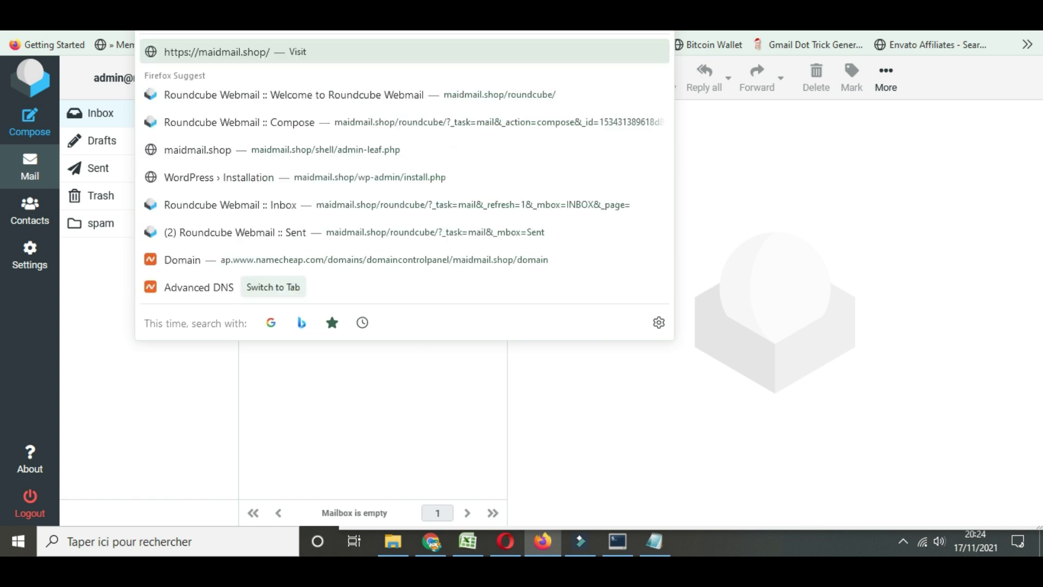
pyautogui.write('install')
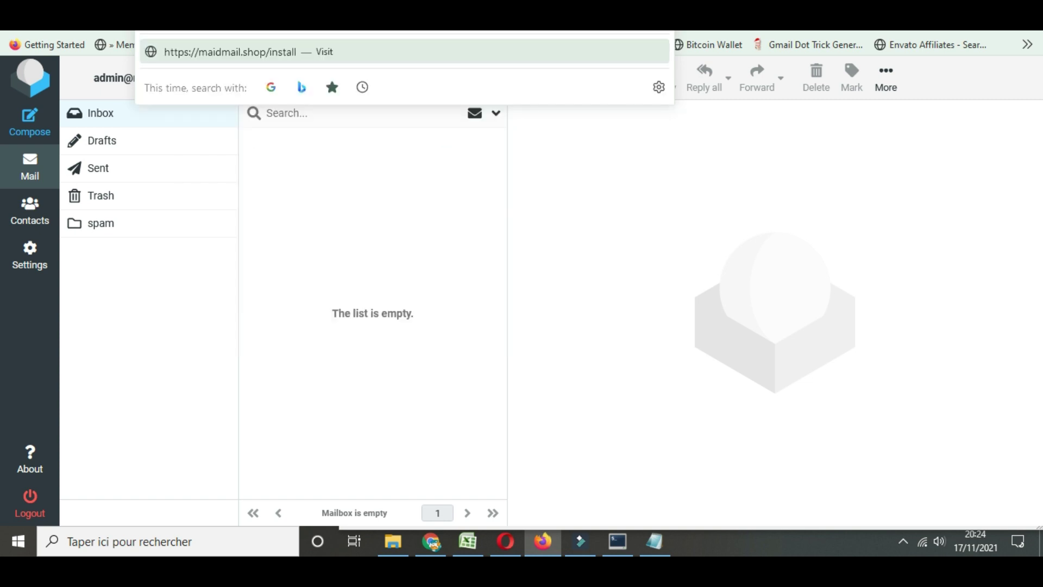
pyautogui.press('Return')
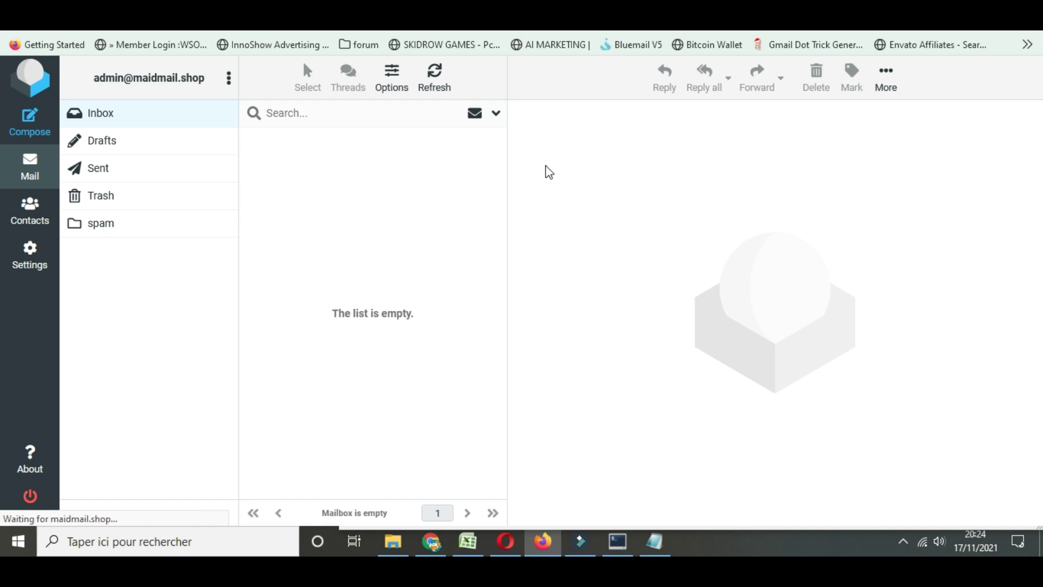
# Review the requirements list, noting IMAP, SQLite3 and PHP CURL extensions as missing
pyautogui.scroll(-3, 546, 166)
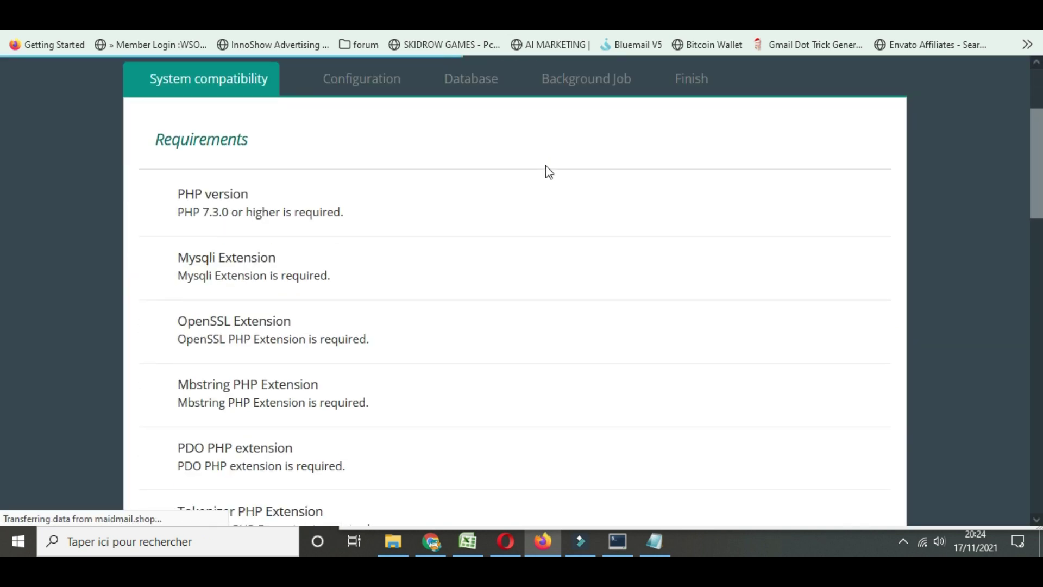
pyautogui.scroll(-10, 545, 166)
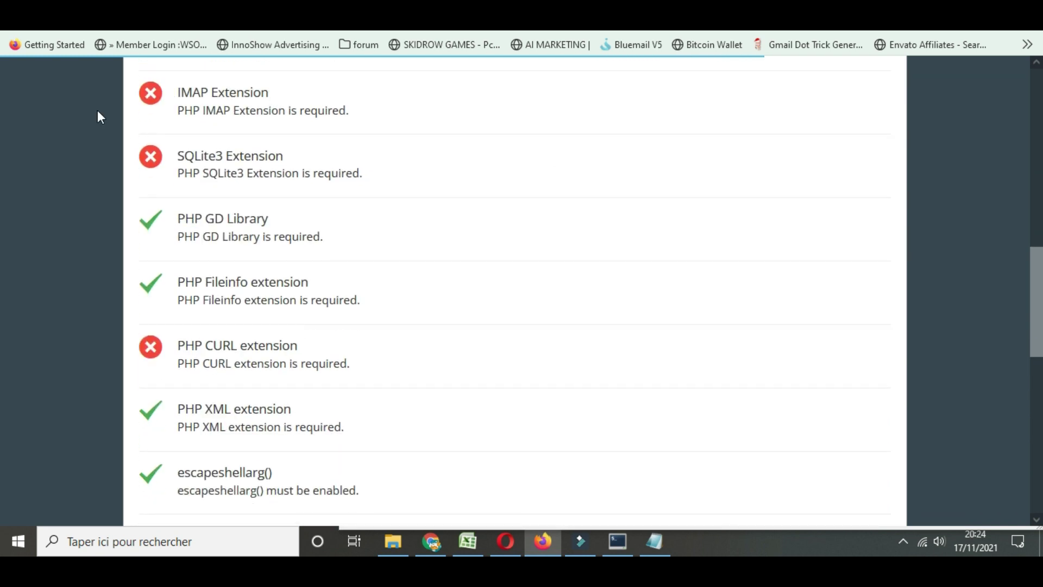
pyautogui.scroll(-6, 304, 148)
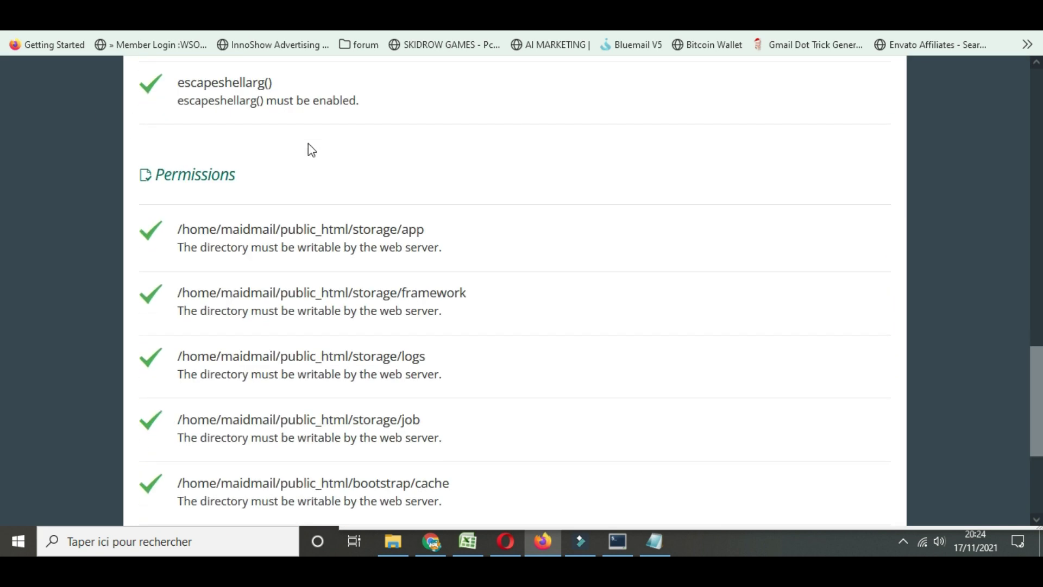
pyautogui.scroll(5, 326, 153)
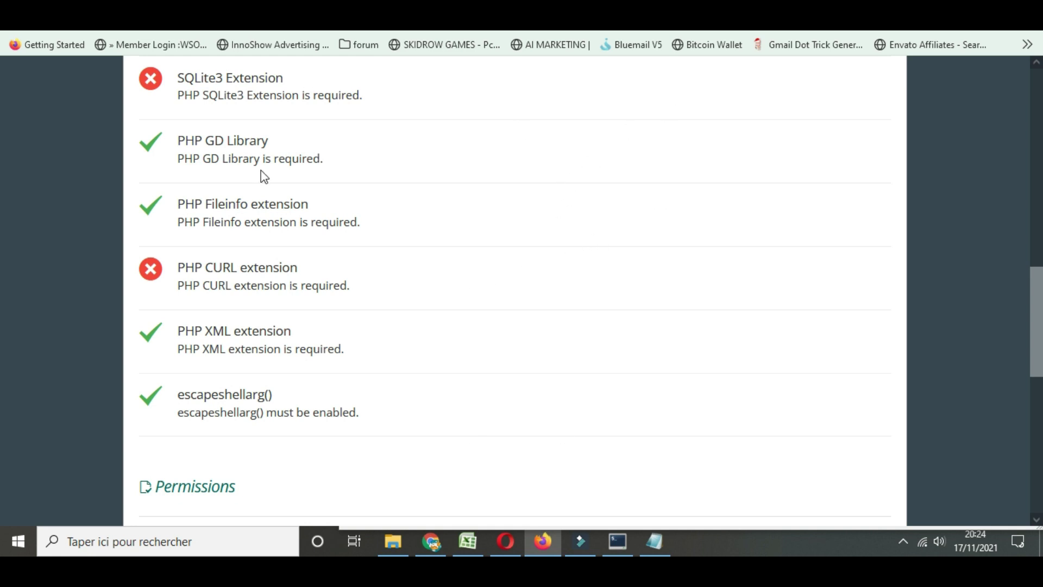
pyautogui.scroll(2, 163, 157)
pyautogui.scroll(2, 192, 138)
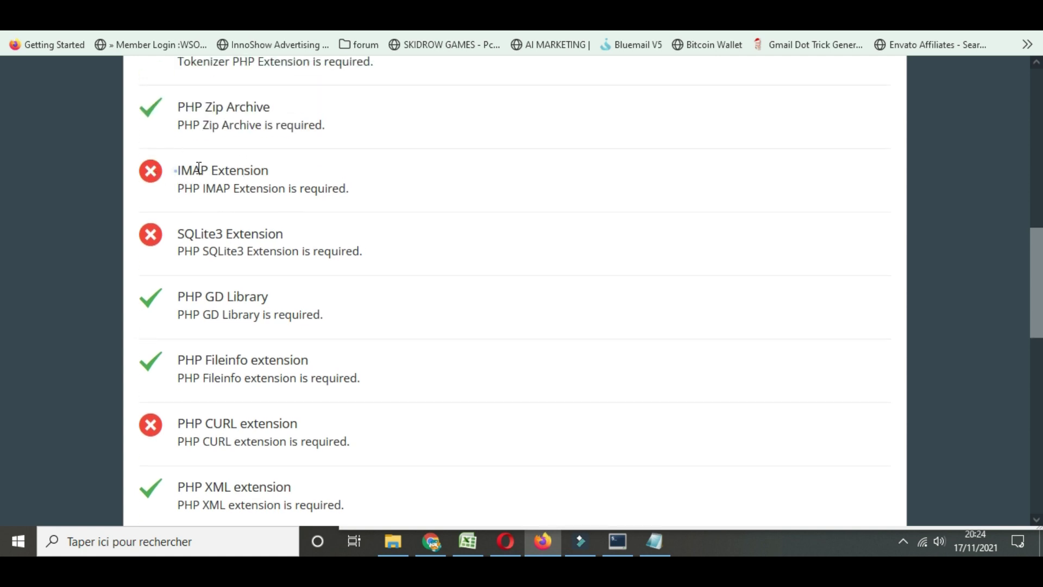
pyautogui.tripleClick(222, 169)
pyautogui.click(220, 169)
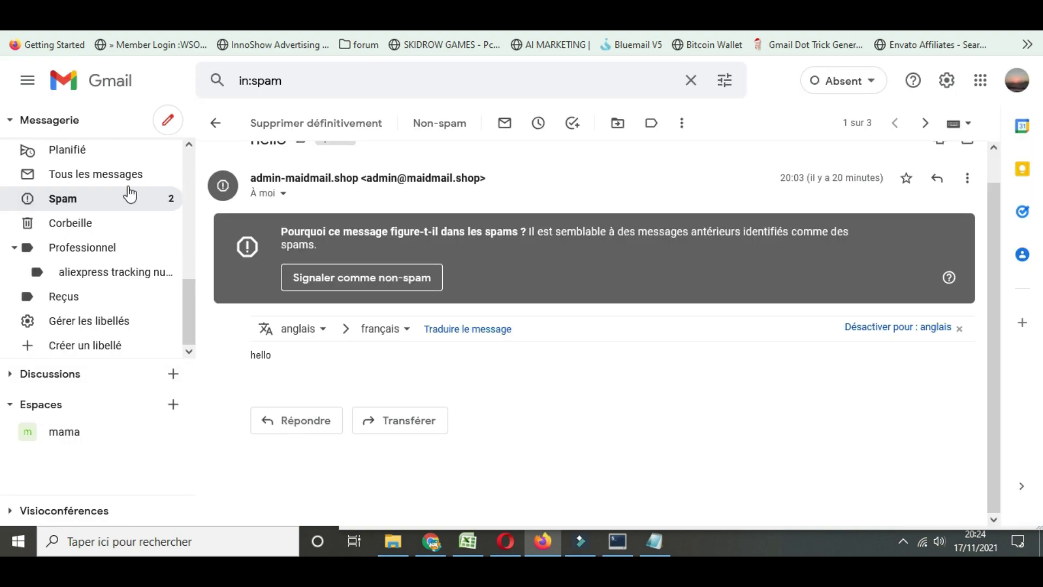
pyautogui.scroll(3, 128, 195)
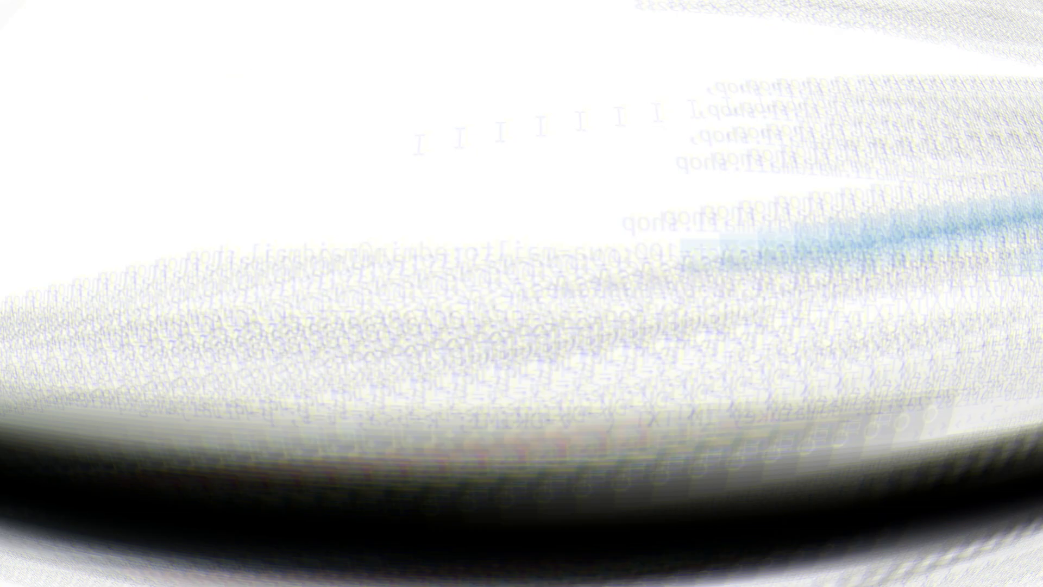
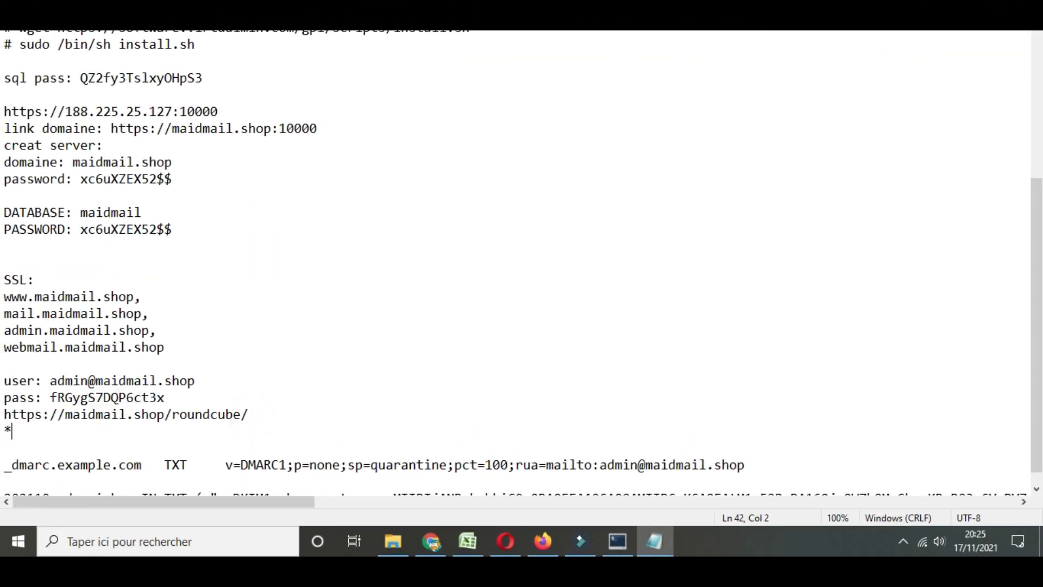
# Add an asterisk-framed block of apt-get commands for php-imap, php-sqlite3, php-curl and reboot to the notes
pyautogui.write('***********************************')
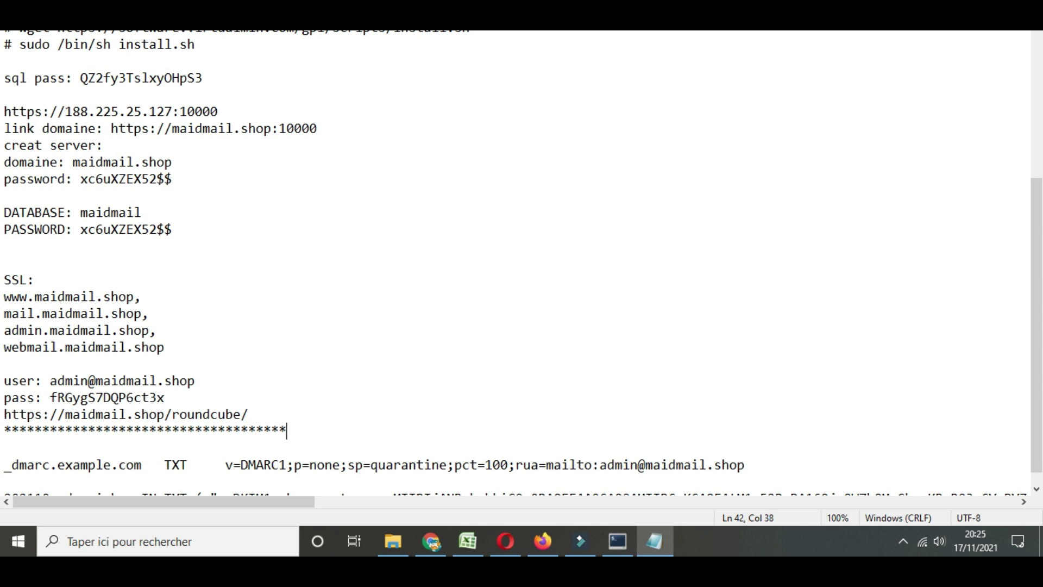
pyautogui.press('Return')
pyautogui.write('to install the script it may ask you this update: command line: IMAP Extension  # sudo apt-get install -y php-imap SQLite3 Extension # sudo apt-get install -y php-sqlite3 PHP CURL extension # sudo apt-get install -y php-curl Then Reboot to apply')
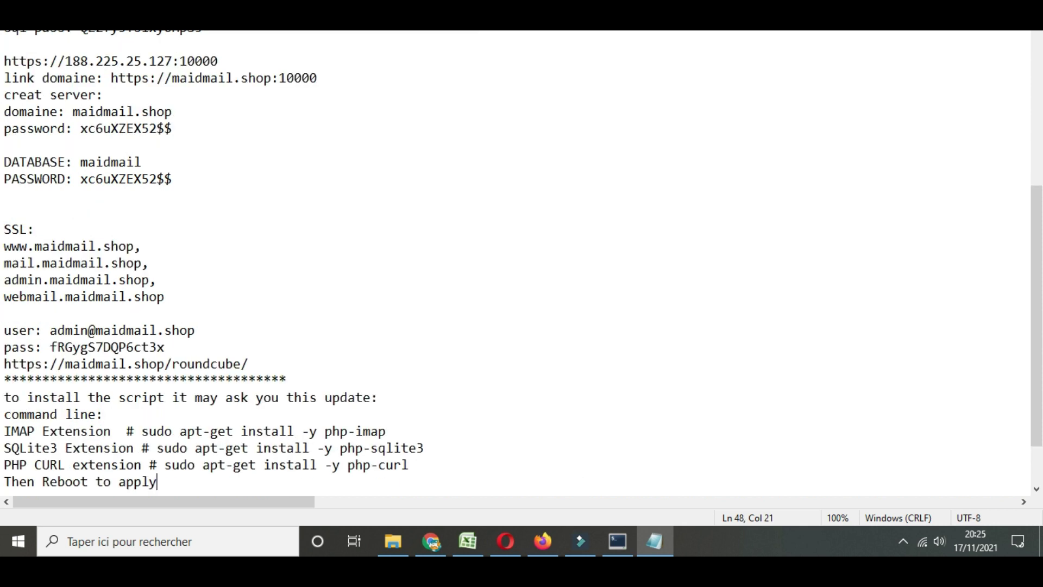
pyautogui.press('Return')
pyautogui.write('******************************')
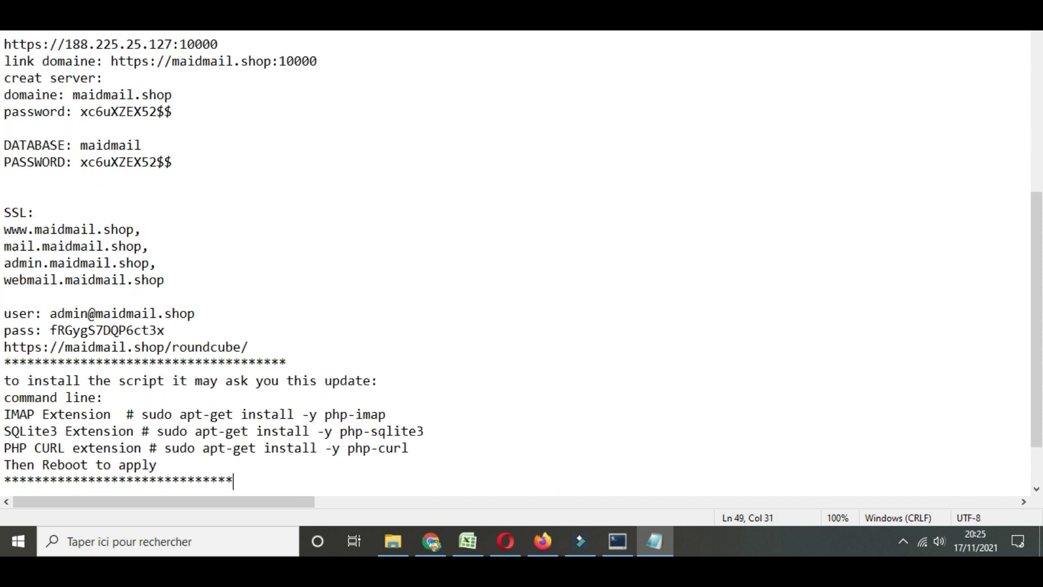
pyautogui.write('*******************************')
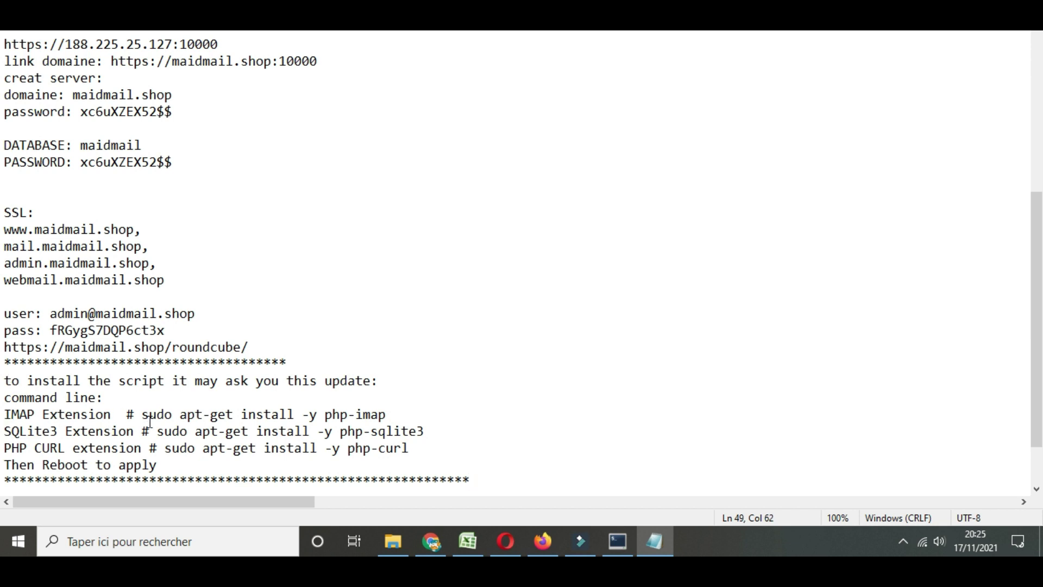
pyautogui.moveTo(142, 416); pyautogui.dragTo(389, 414)
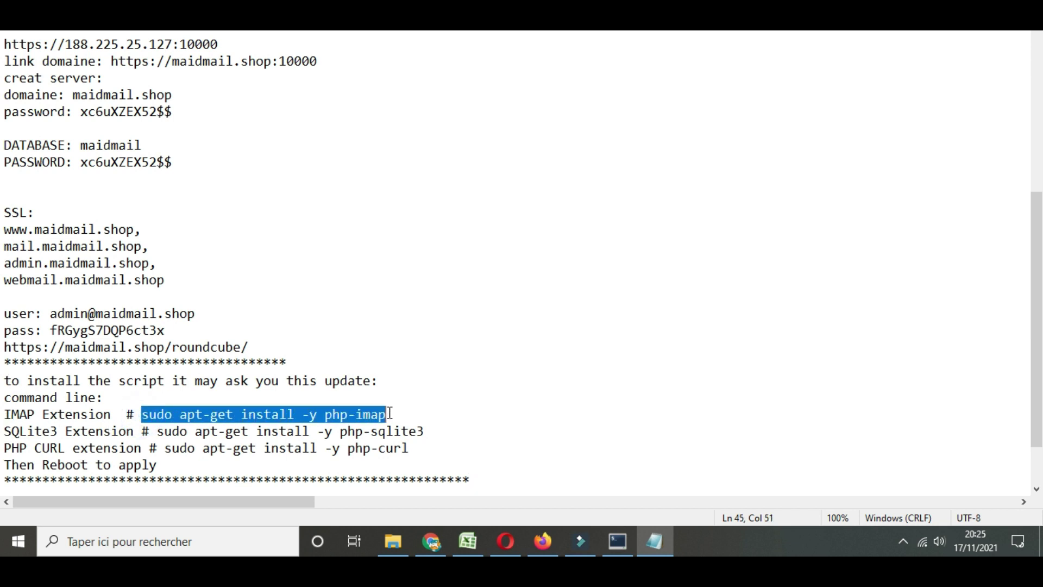
# Reconnect to the server as root via Quick Connect and run the php-imap install command
pyautogui.click(619, 535)
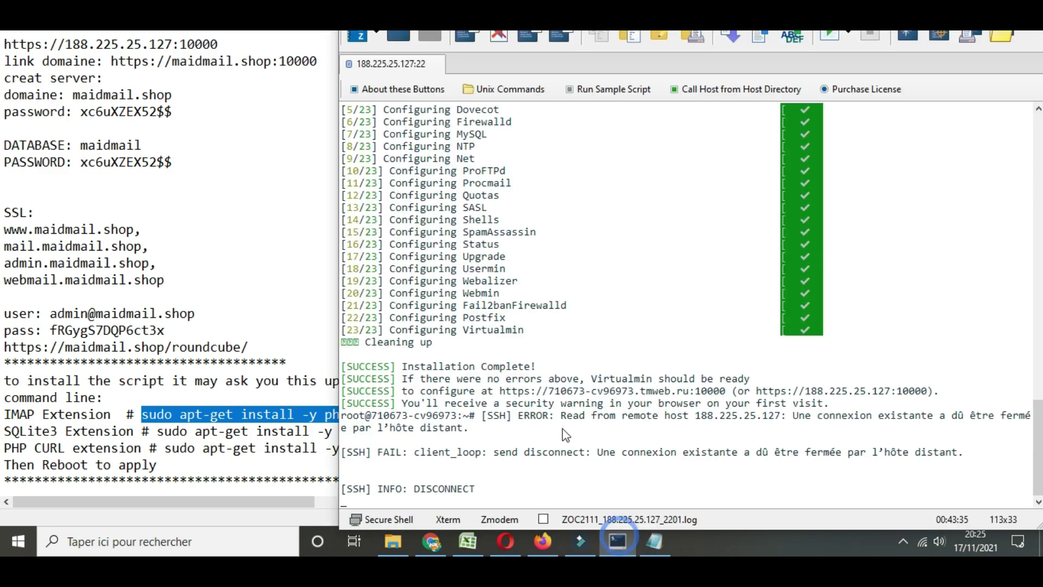
pyautogui.click(405, 38)
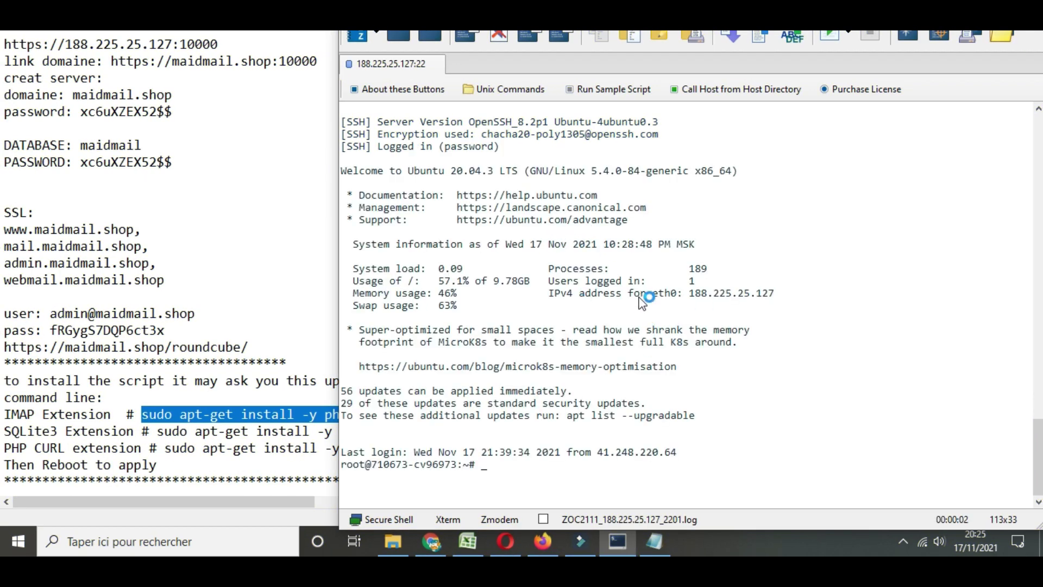
pyautogui.rightClick(559, 423)
pyautogui.press('Return')
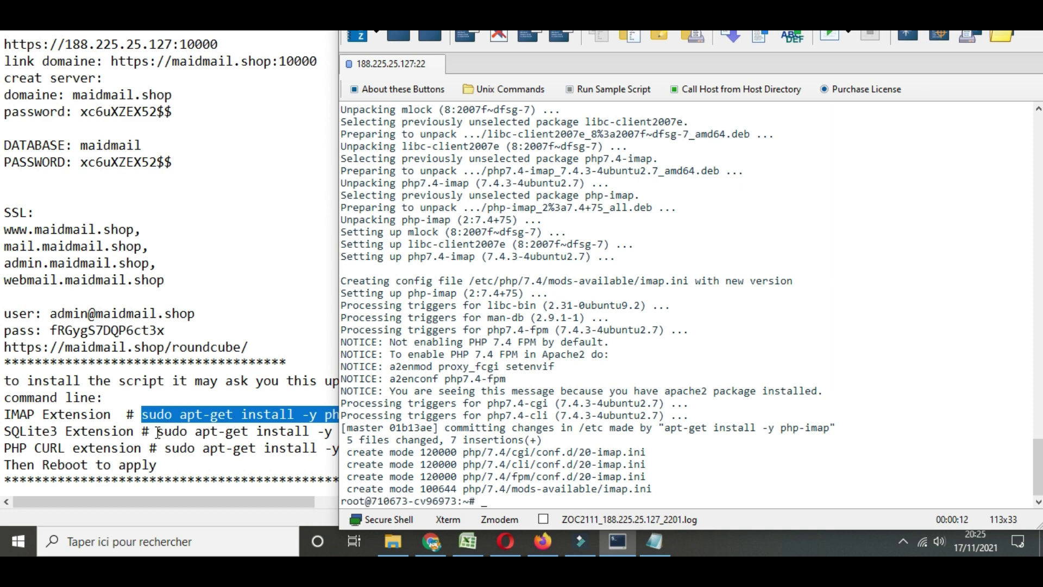
# Copy the php-sqlite3 install command from the notes and run it in the terminal
pyautogui.moveTo(158, 433); pyautogui.dragTo(420, 422)
pyautogui.hotkey('ctrl', 'c')
pyautogui.click(618, 541)
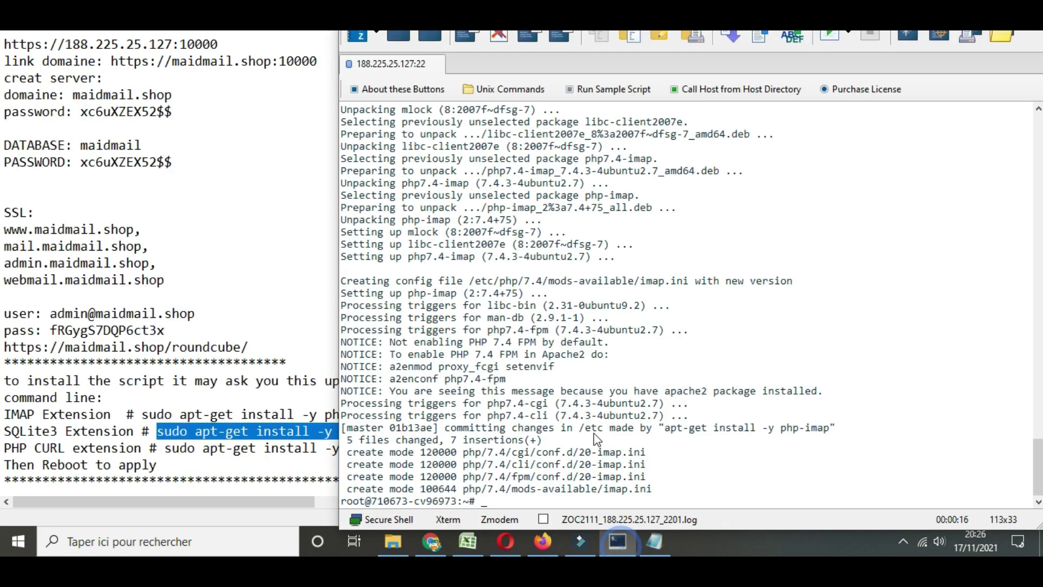
pyautogui.hotkey('ctrl', 'v')
pyautogui.press('Return')
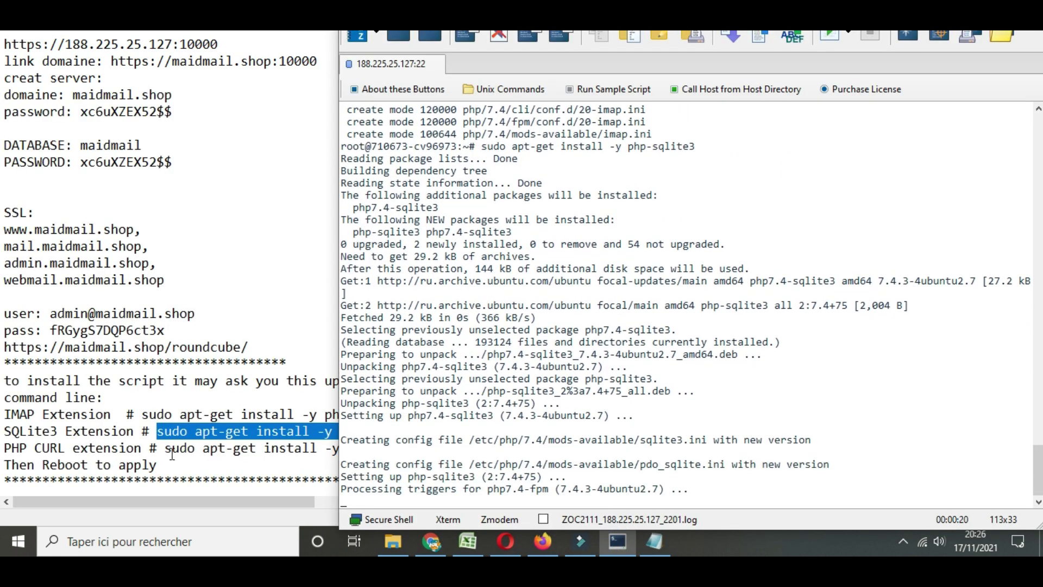
pyautogui.moveTo(165, 449); pyautogui.dragTo(415, 449)
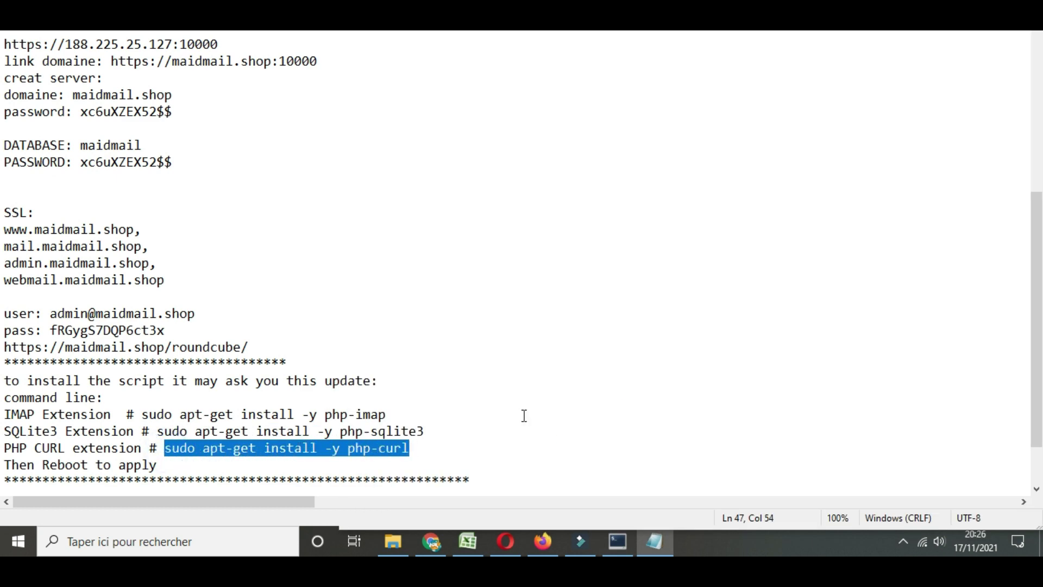
# Install php-curl with 'sudo apt-get install -y php-curl'
pyautogui.click(618, 541)
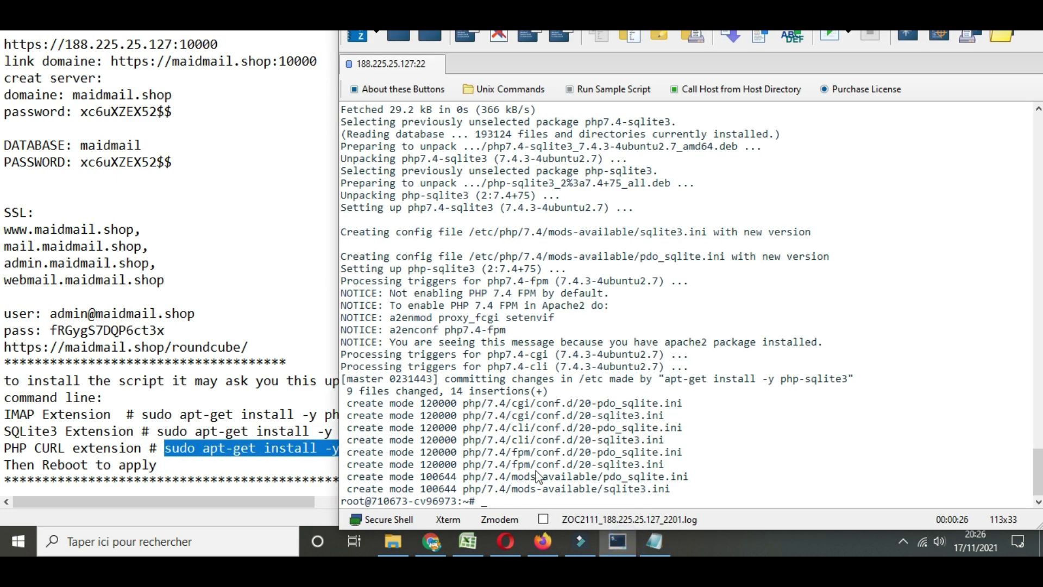
pyautogui.hotkey('ctrl', 'v')
pyautogui.press('Return')
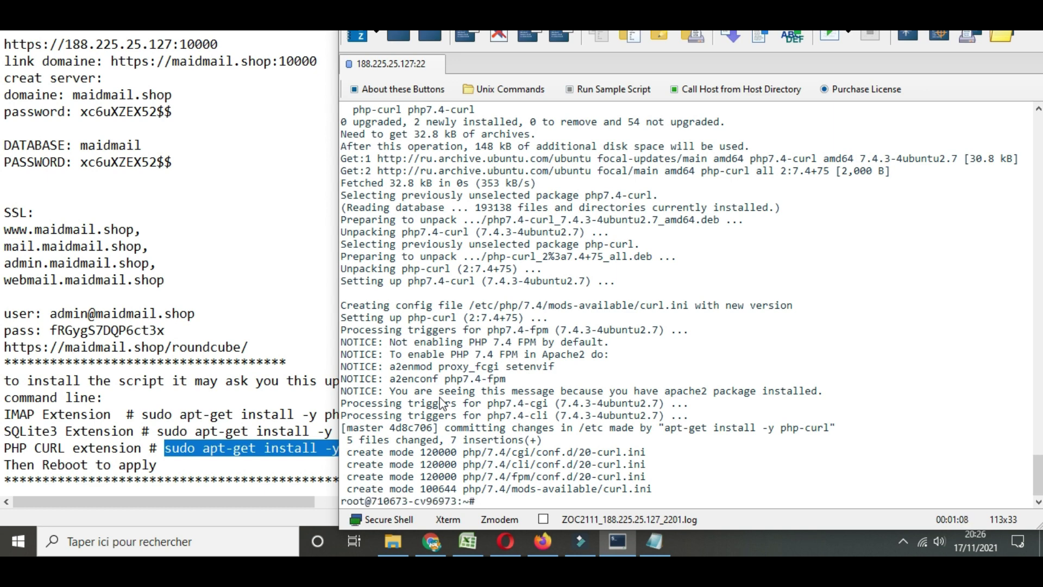
# Reboot the server with the reboot command to apply the new extensions
pyautogui.write('reboot')
pyautogui.press('Return')
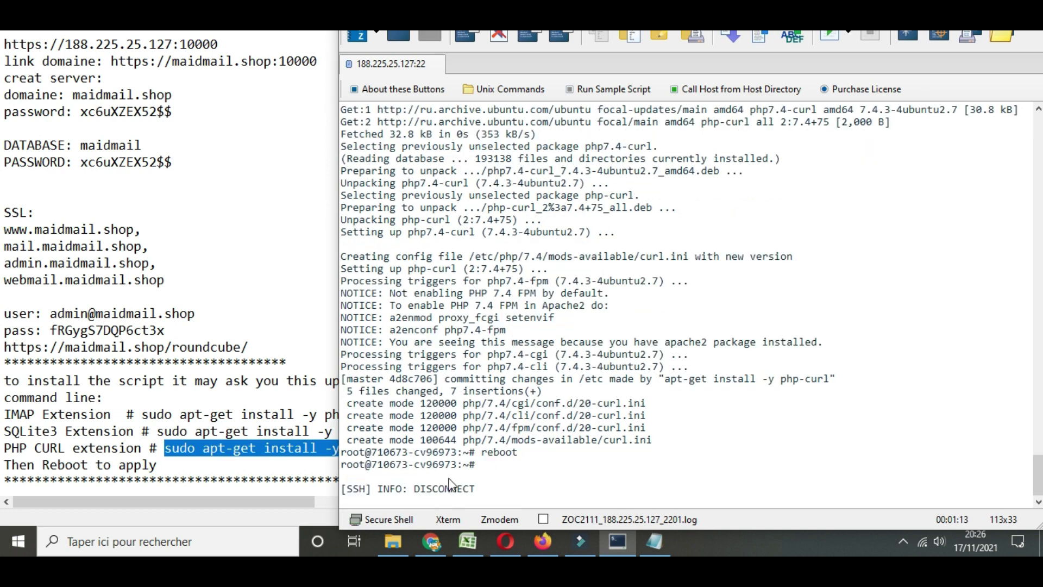
pyautogui.click(553, 540)
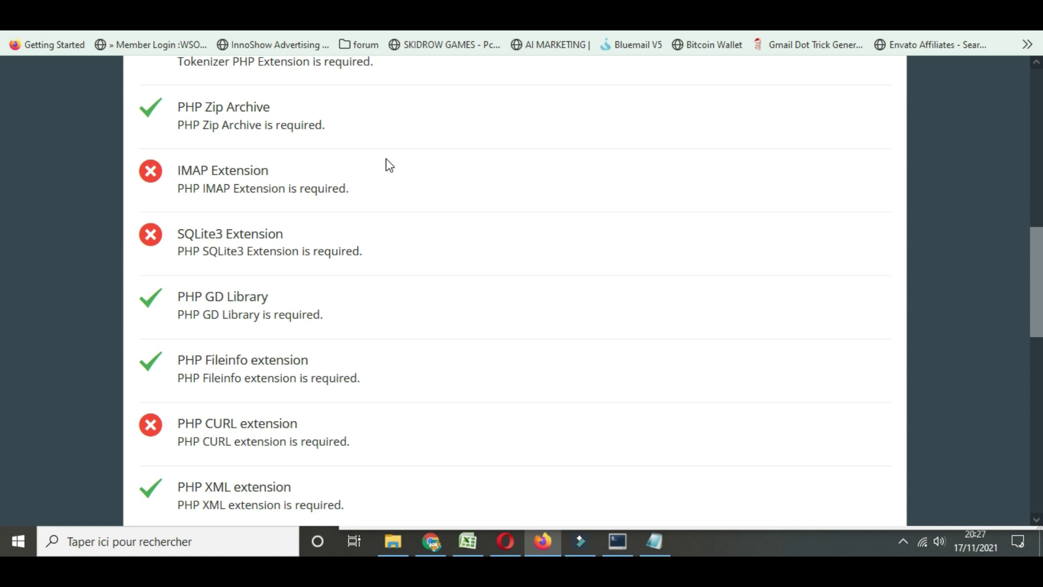
# Reload the requirements page, confirm IMAP, SQLite3 and CURL now pass, and proceed to configuration
pyautogui.scroll(-10, 405, 202)
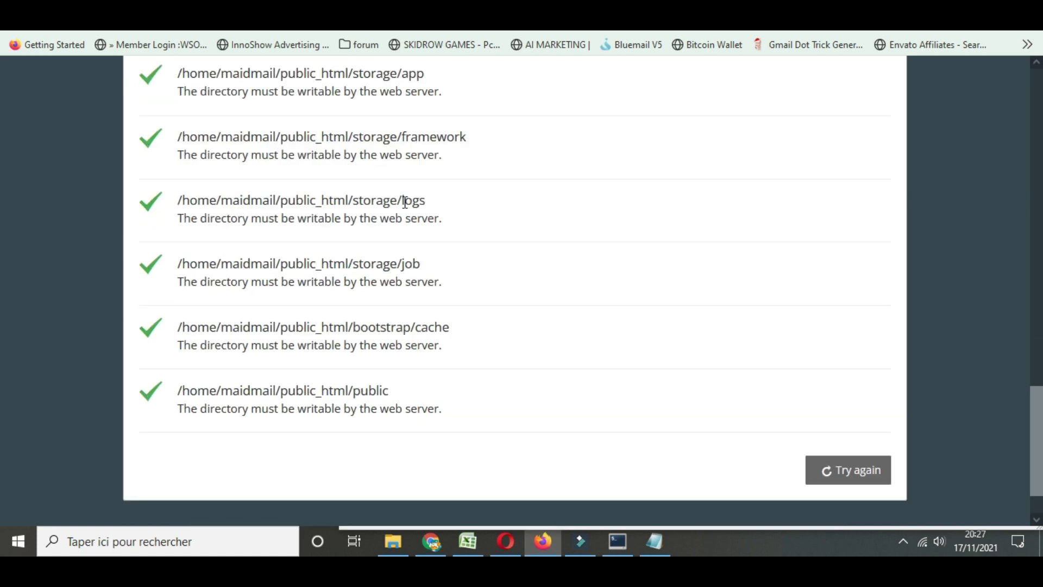
pyautogui.scroll(10, 405, 202)
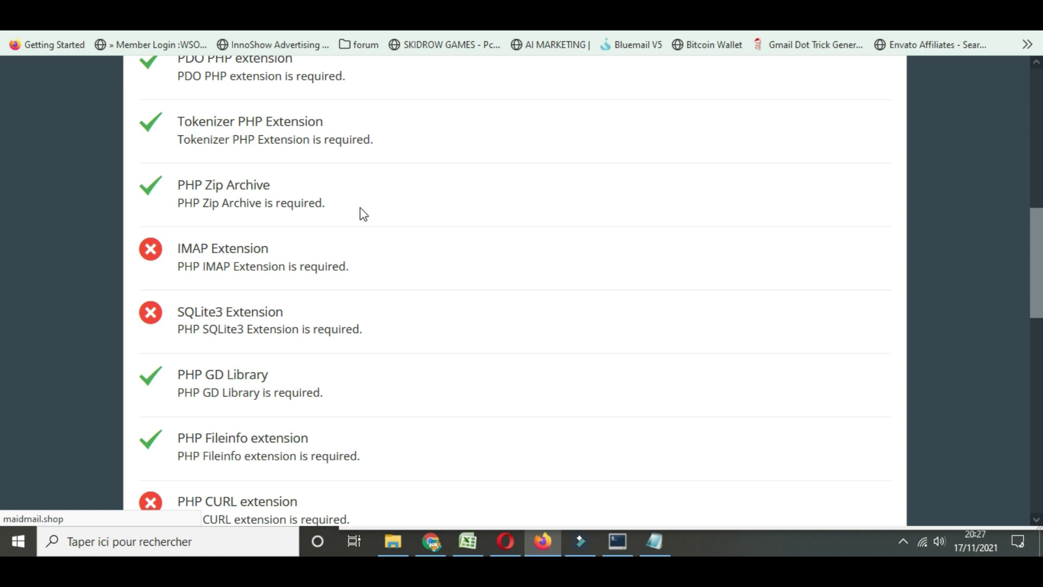
pyautogui.click(145, 25)
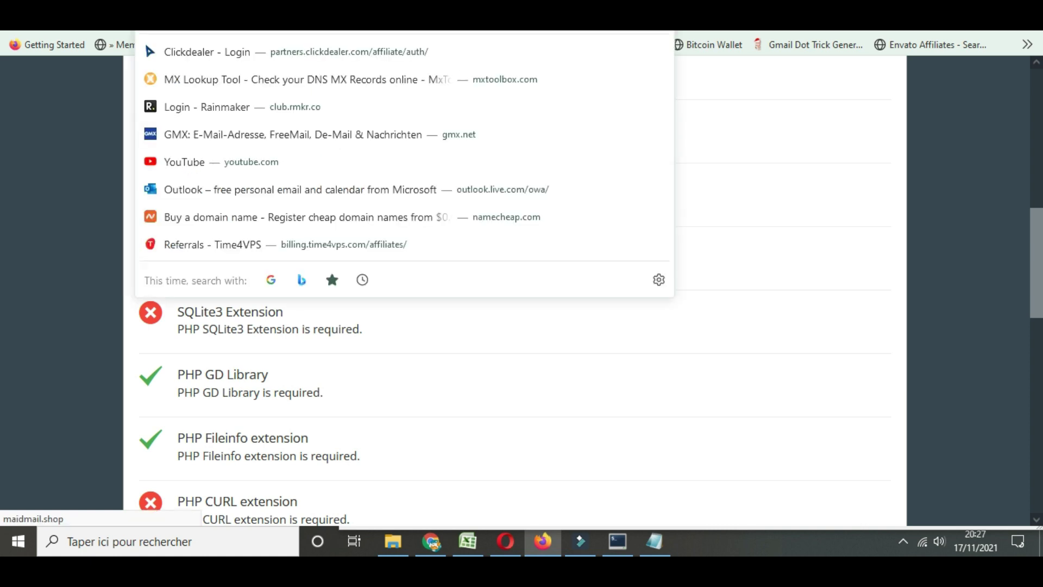
pyautogui.press('Escape')
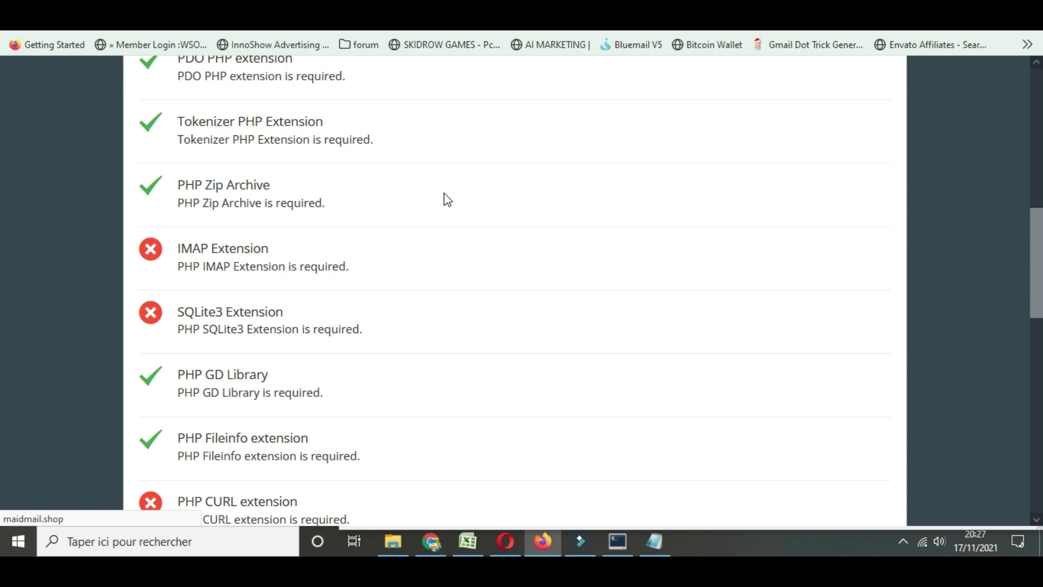
pyautogui.scroll(-2, 444, 200)
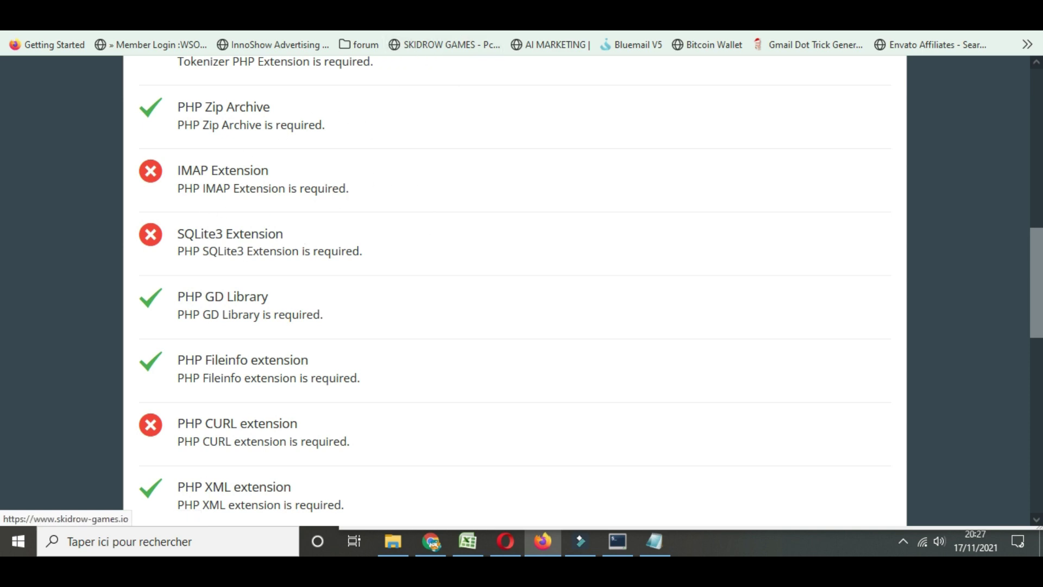
pyautogui.press('F5')
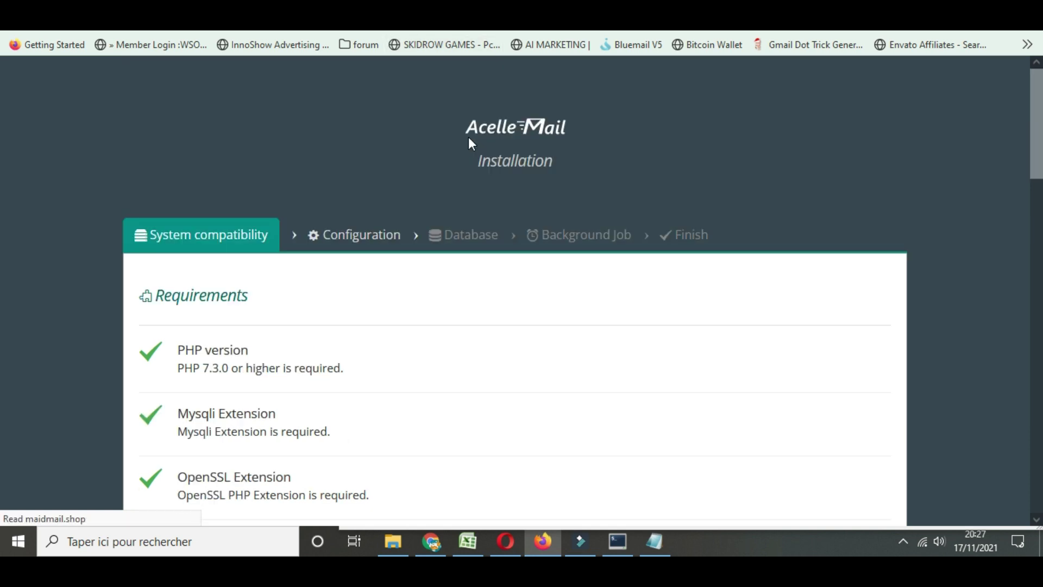
pyautogui.scroll(-3, 468, 159)
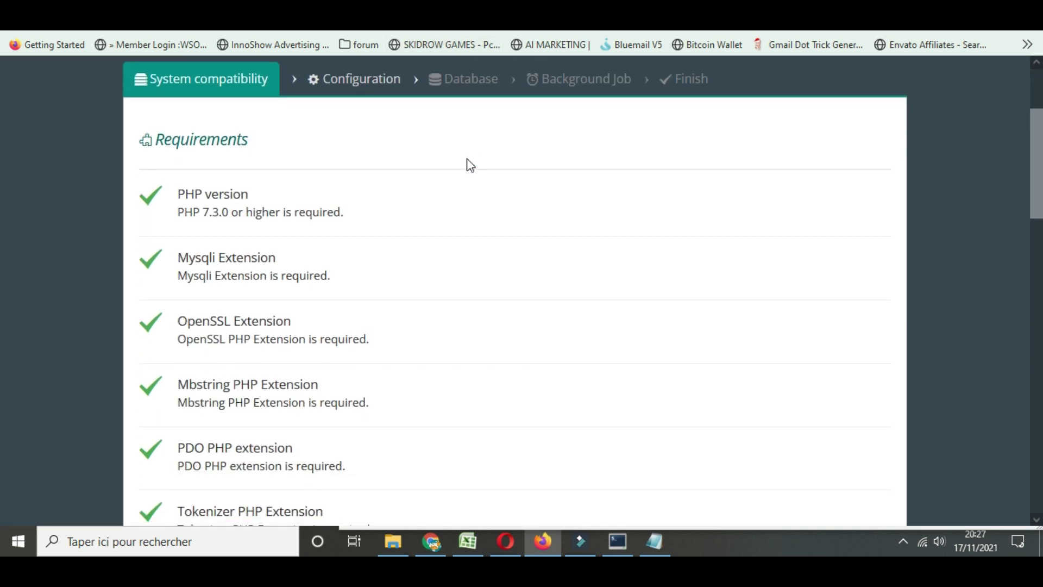
pyautogui.scroll(-12, 470, 165)
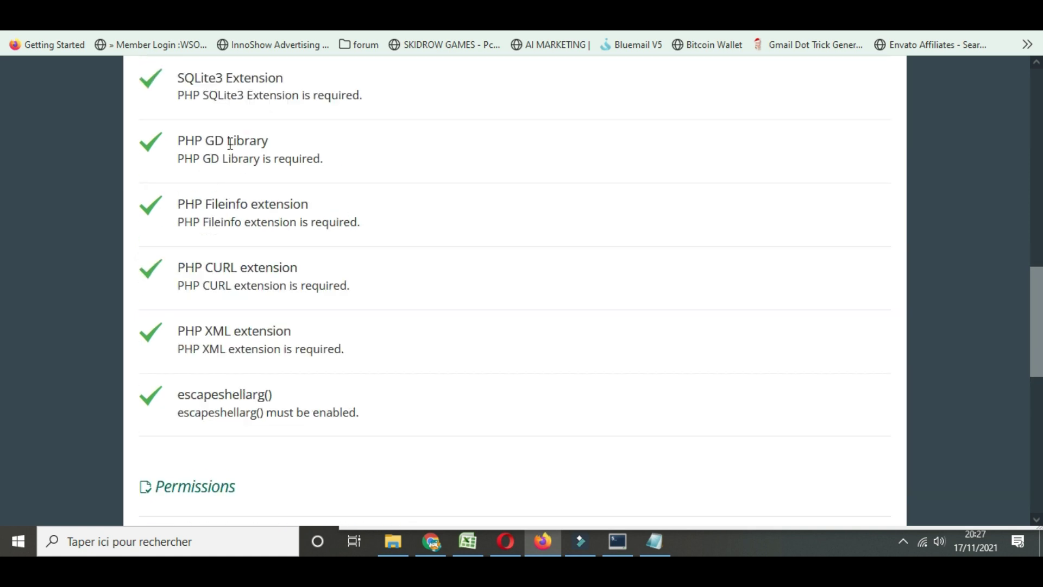
pyautogui.scroll(6, 205, 145)
pyautogui.scroll(-5, 222, 239)
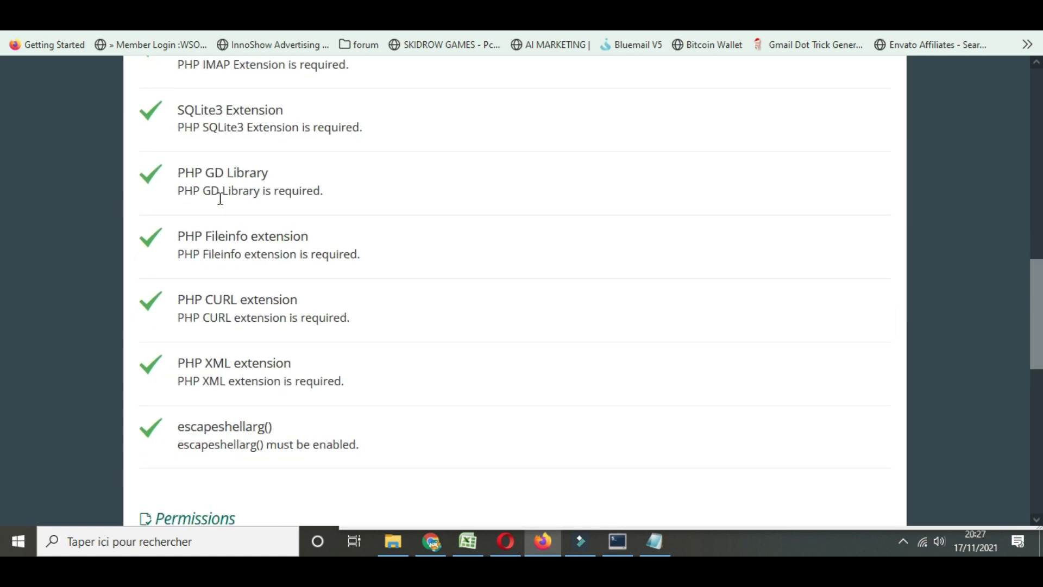
pyautogui.scroll(-11, 248, 205)
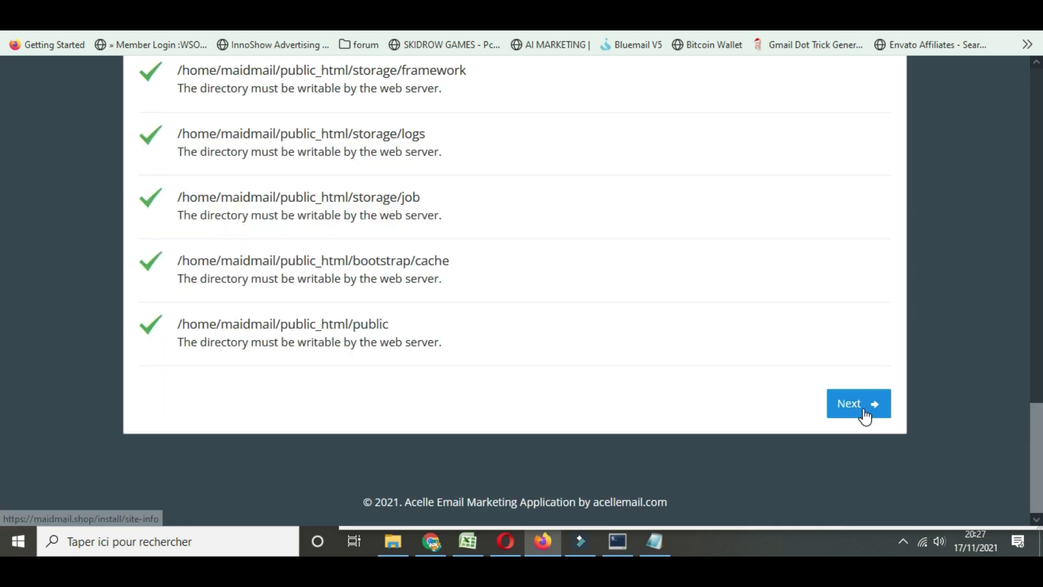
pyautogui.click(863, 414)
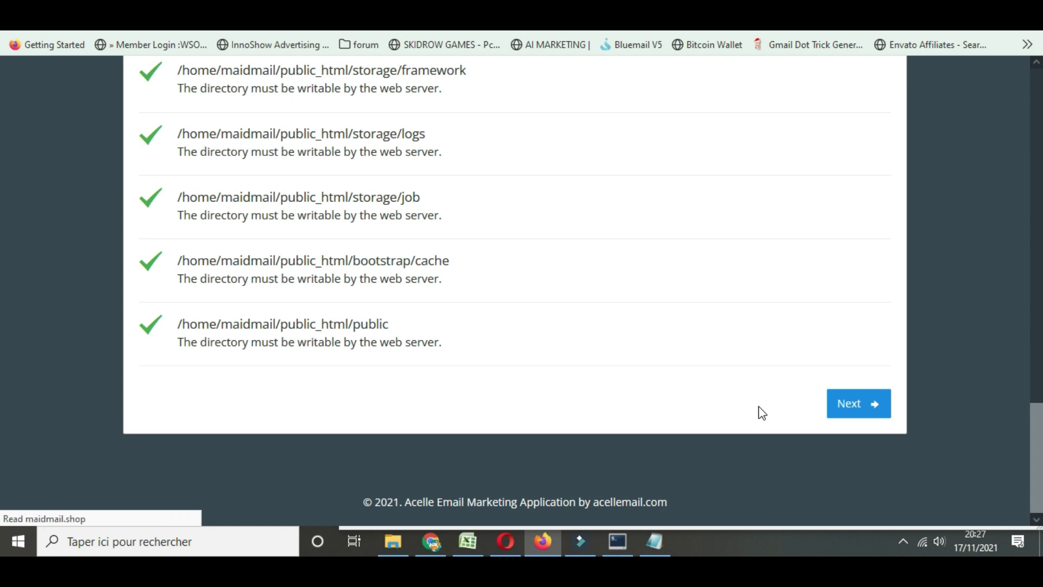
# Enter site name 'maidmail', keyword 'maidmai' and description 'lkdilkqsd qsdqsd qsd'
pyautogui.scroll(-3, 288, 331)
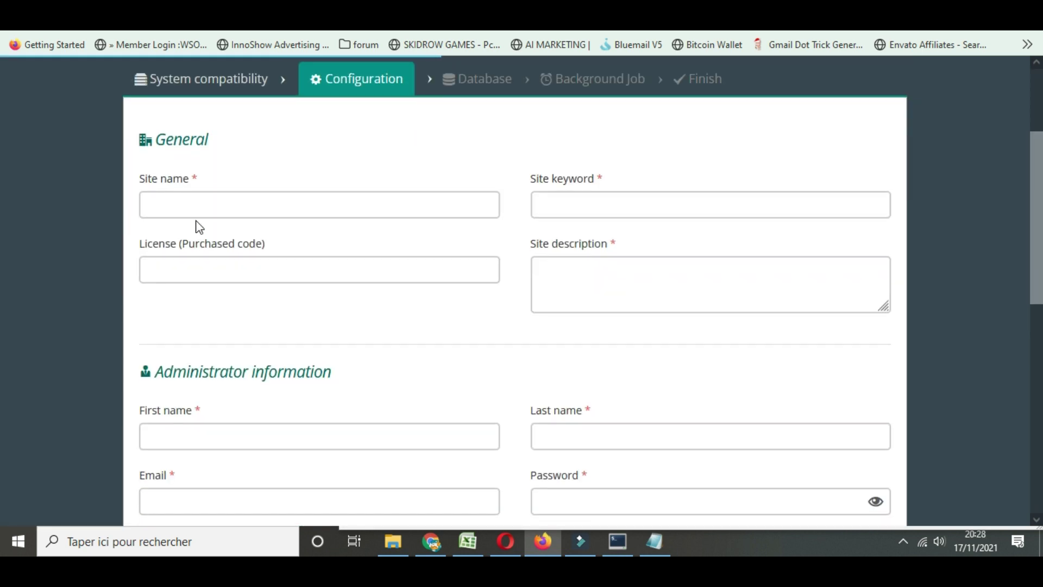
pyautogui.click(200, 205)
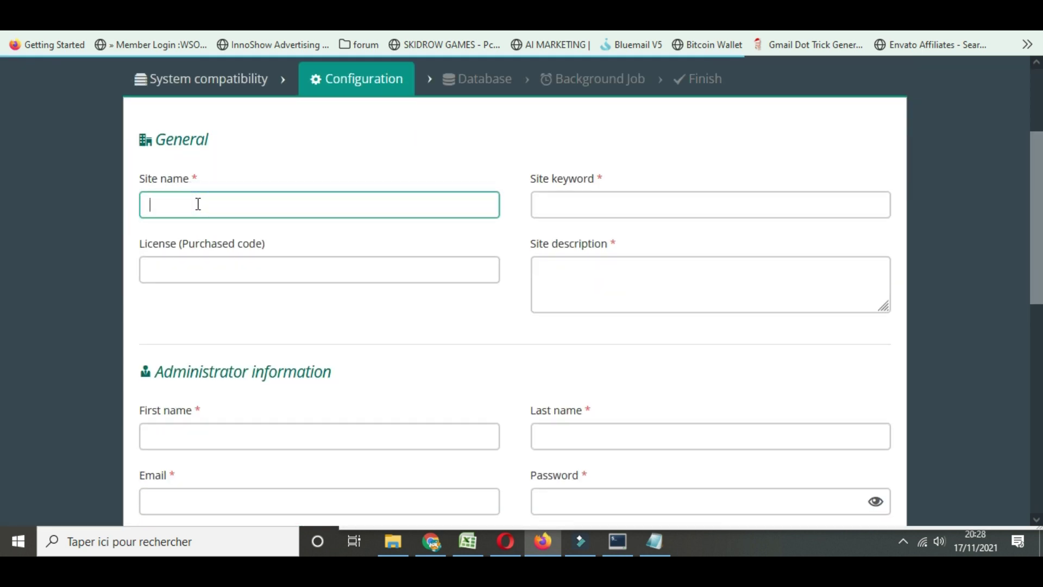
pyautogui.write('maid')
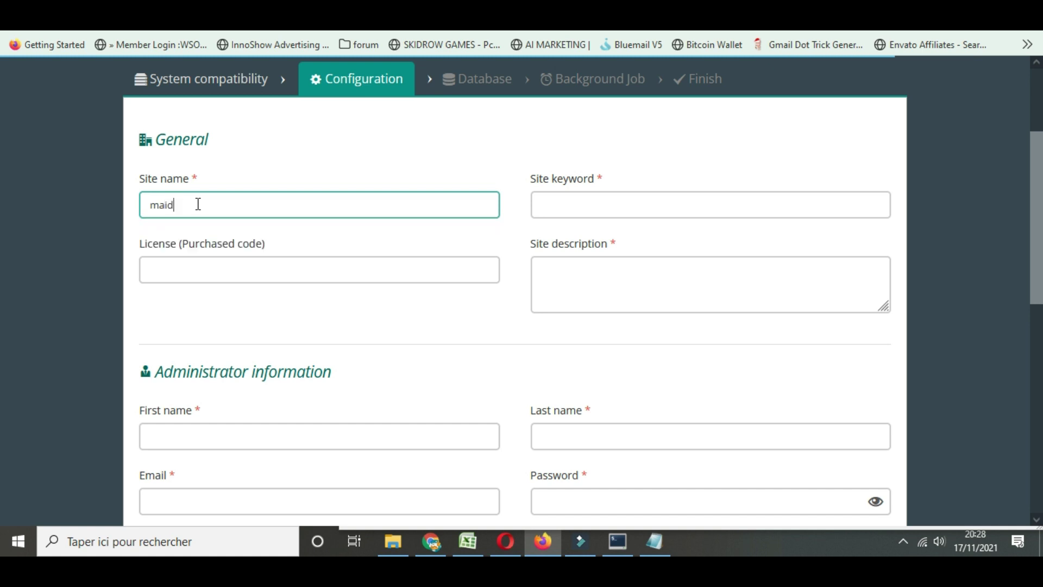
pyautogui.write('mail')
pyautogui.click(589, 200)
pyautogui.write('mai')
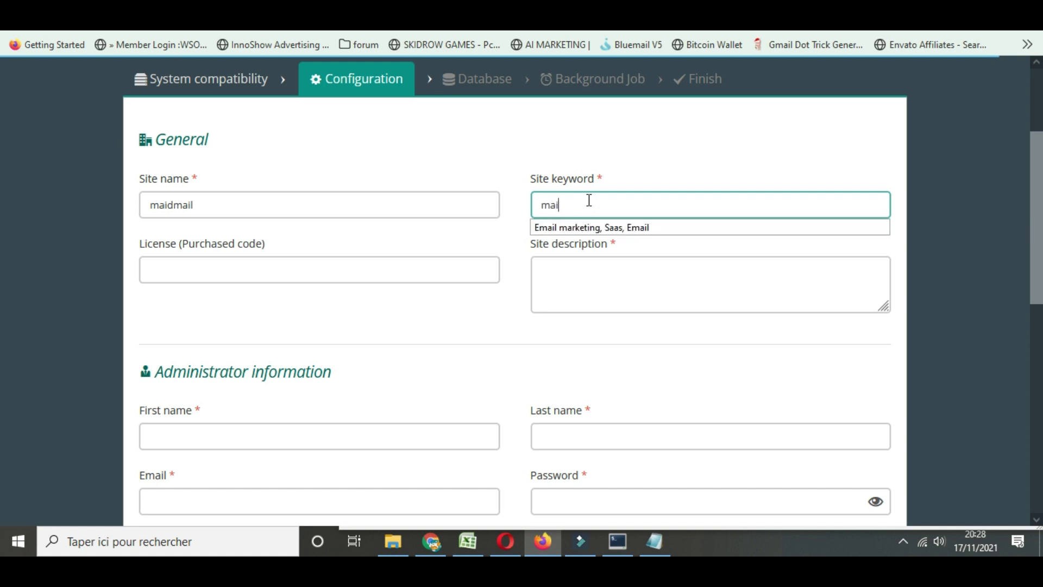
pyautogui.write('dmail')
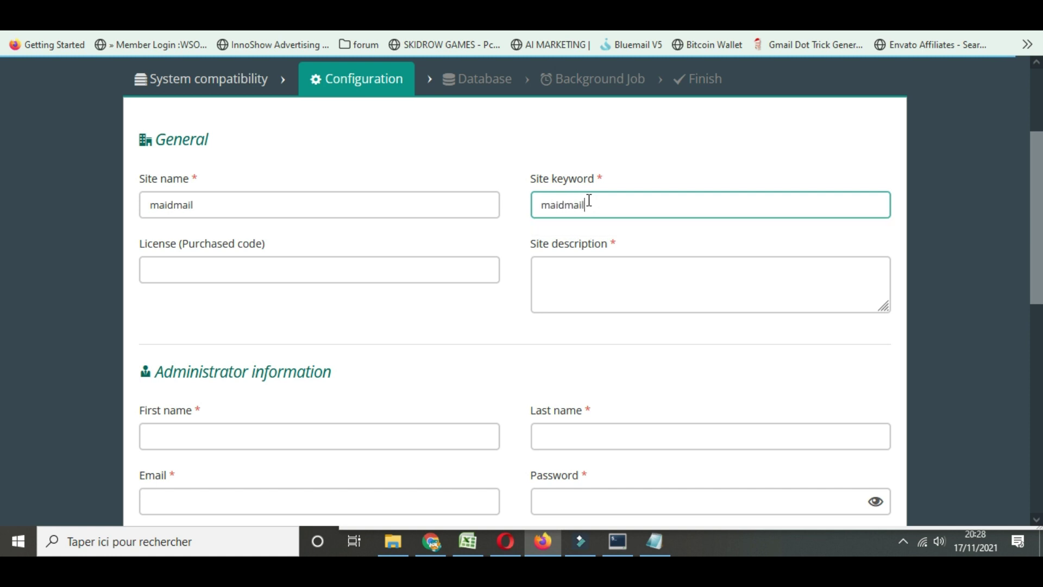
pyautogui.click(563, 280)
pyautogui.write('lkdi')
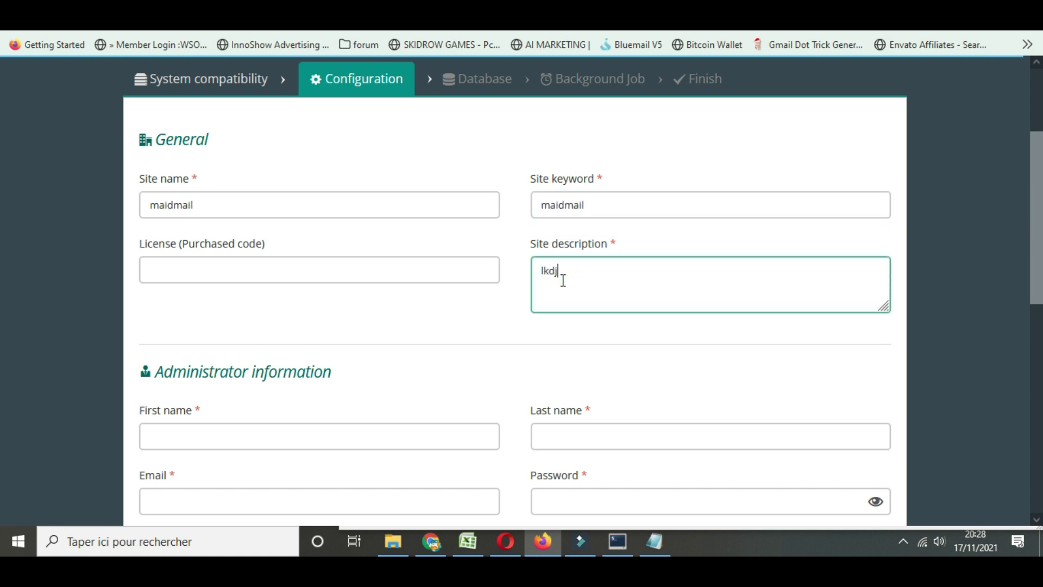
pyautogui.write('lkqsd qsdqsd qsd')
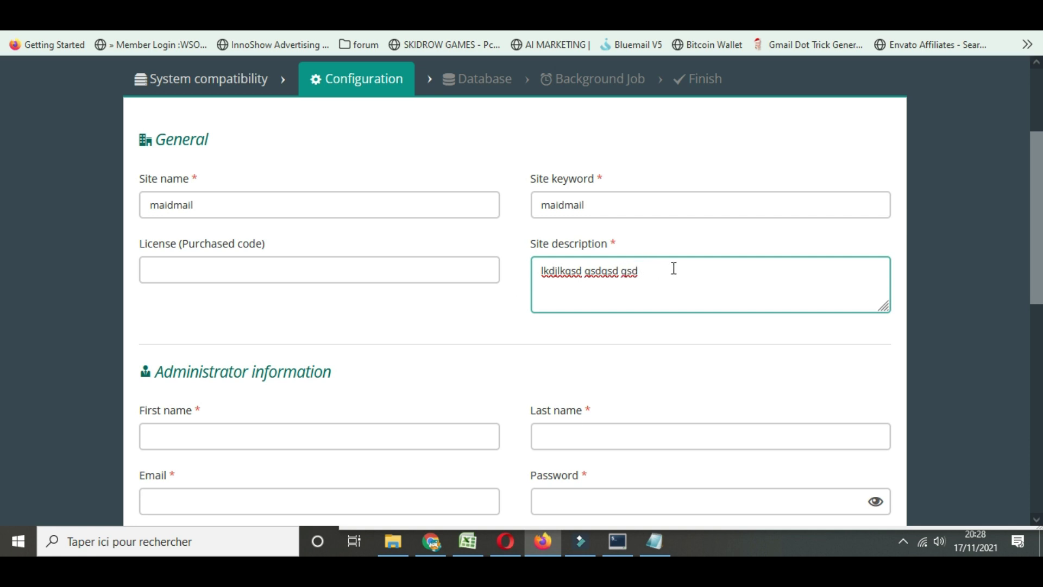
# Set the administrator's first name and last name both to 'any'
pyautogui.scroll(-2, 517, 307)
pyautogui.scroll(1, 517, 307)
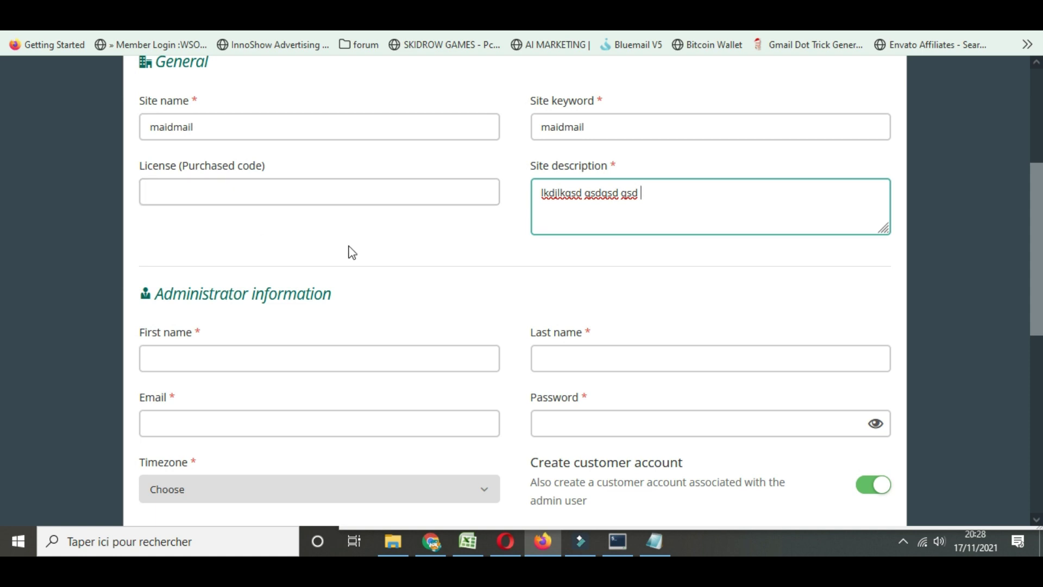
pyautogui.scroll(-1, 434, 278)
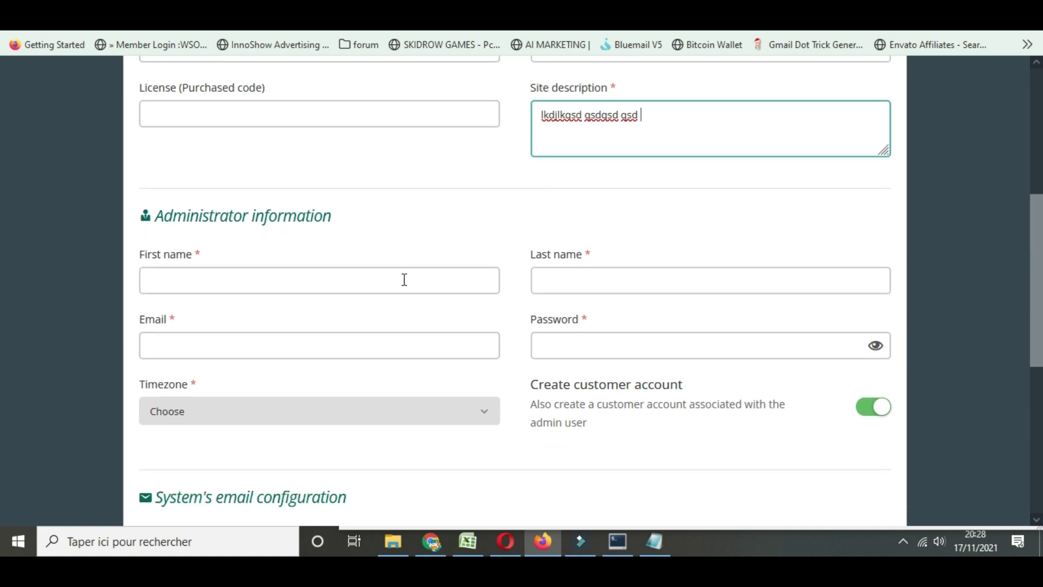
pyautogui.click(214, 277)
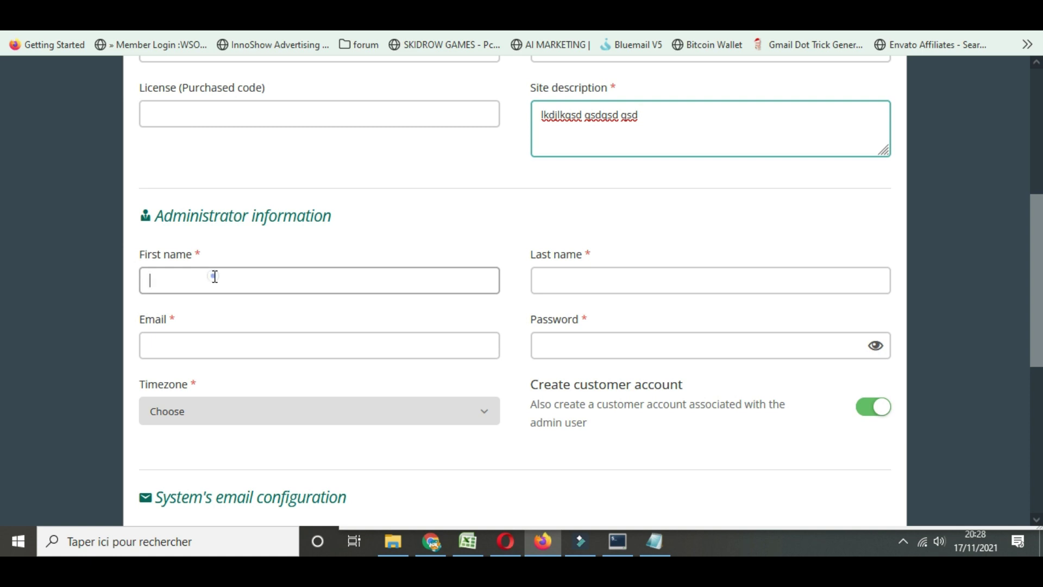
pyautogui.write('any')
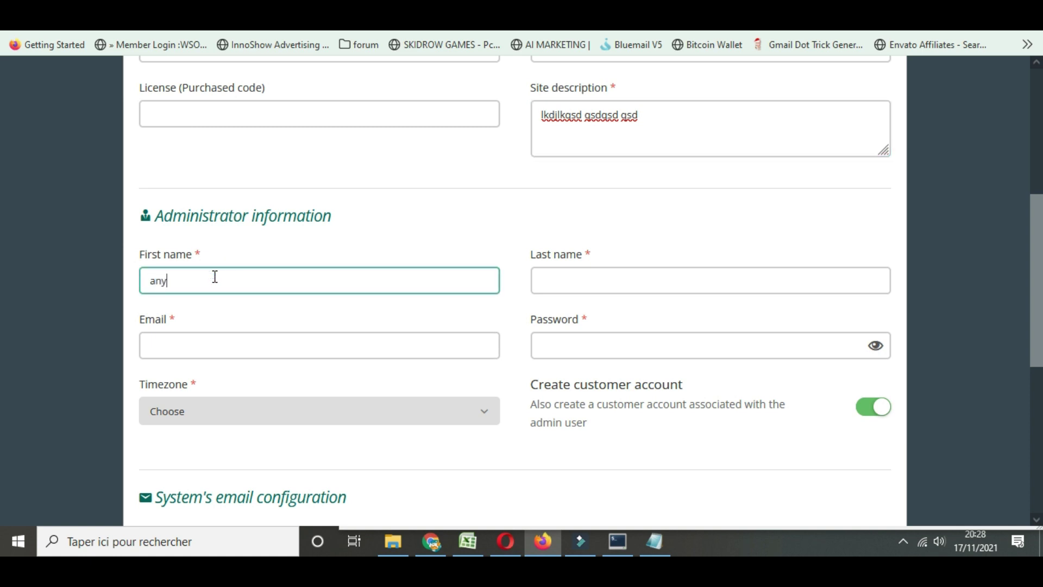
pyautogui.doubleClick(227, 270)
pyautogui.hotkey('ctrl', 'c')
pyautogui.click(578, 278)
pyautogui.hotkey('ctrl', 'v')
# Fill the admin e-mail and password from the saved login and paste the password from the notes
pyautogui.click(422, 349)
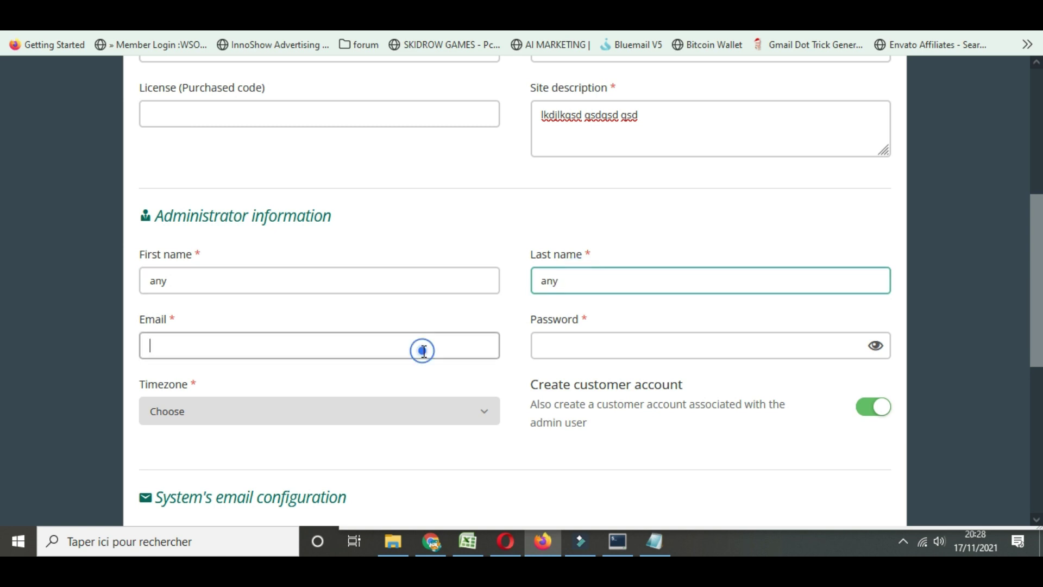
pyautogui.click(274, 382)
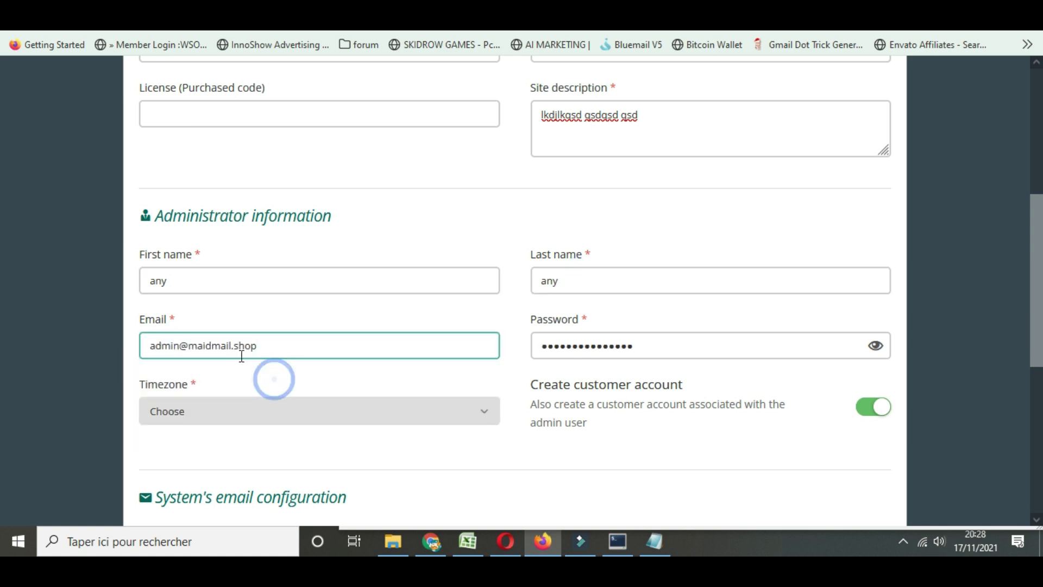
pyautogui.click(876, 345)
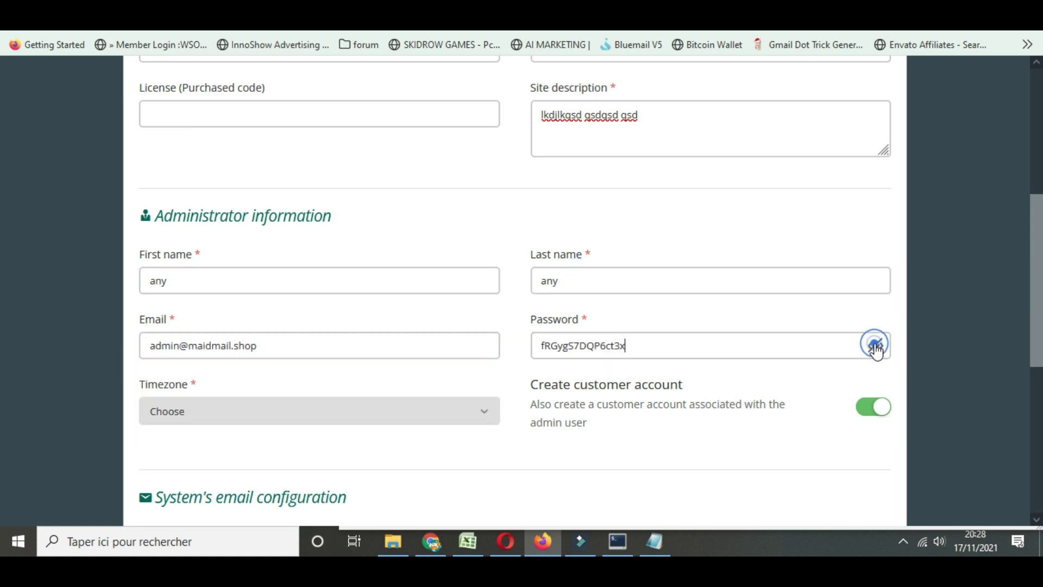
pyautogui.click(650, 552)
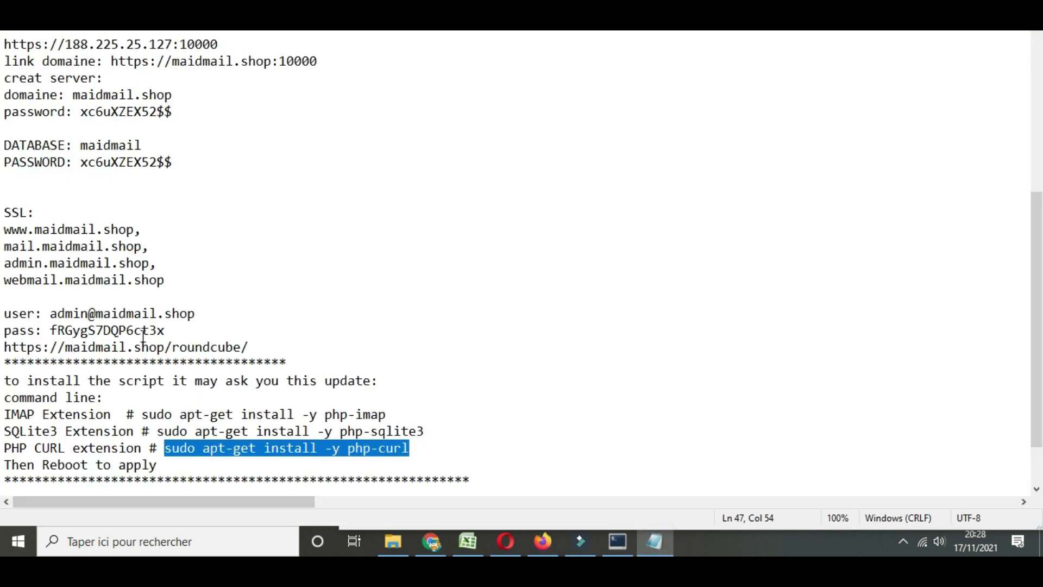
pyautogui.moveTo(53, 332); pyautogui.dragTo(179, 331)
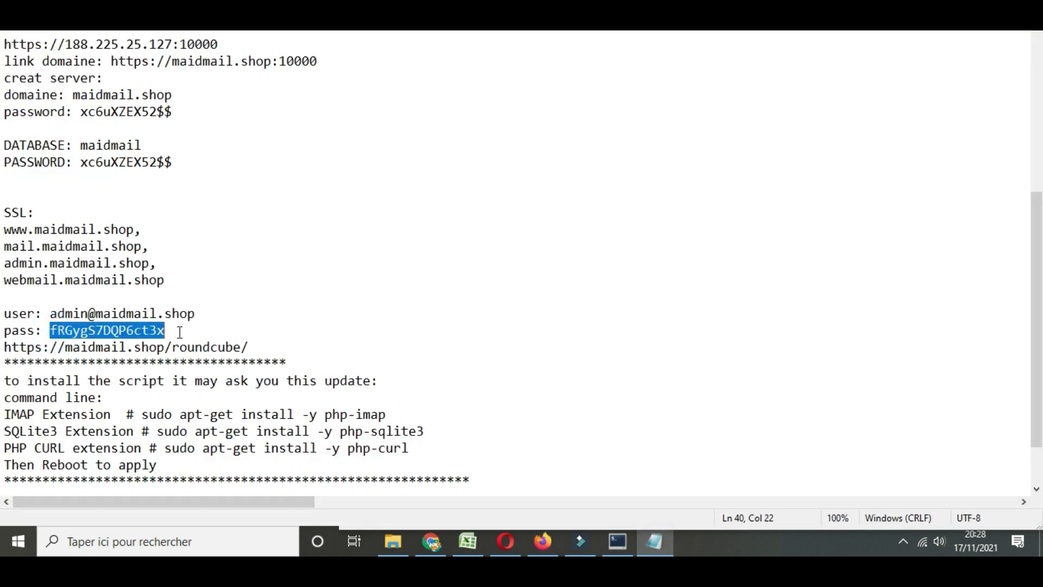
pyautogui.hotkey('alt', 'Tab')
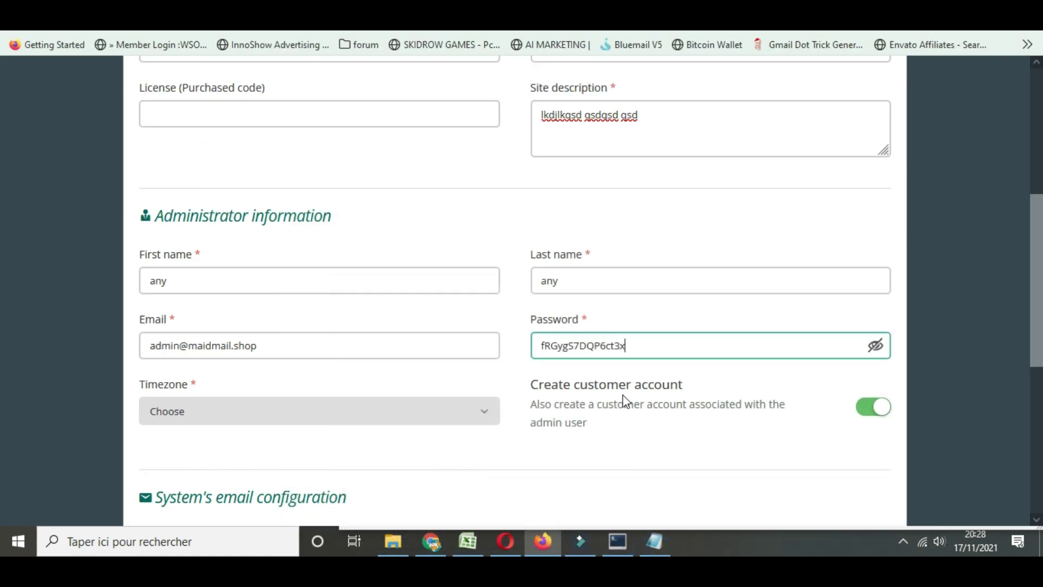
pyautogui.click(625, 348)
pyautogui.scroll(-5, 259, 360)
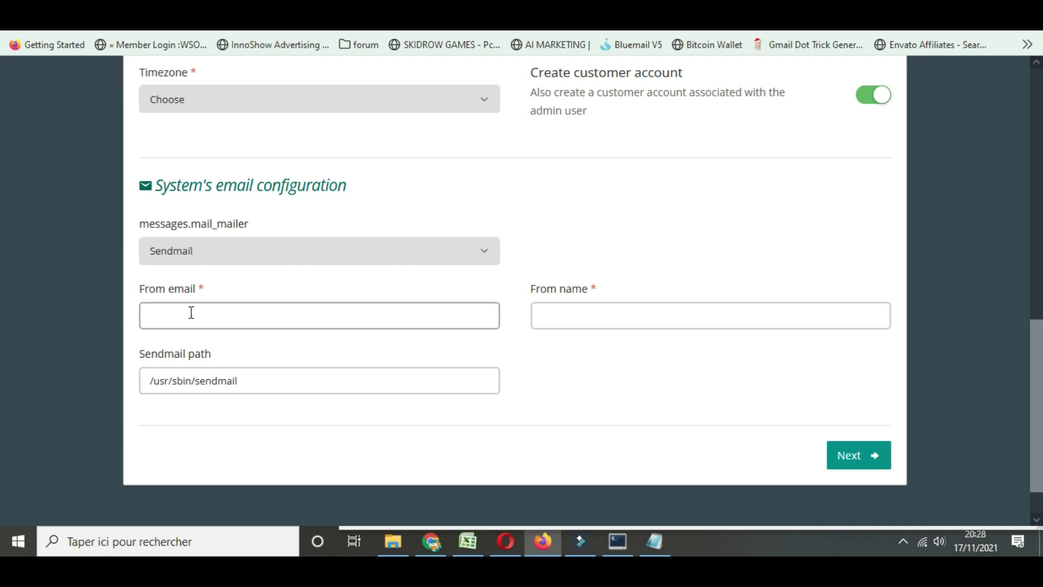
# Undo the duplicated admin password and clear the wrongly pasted text from the sender e-mail
pyautogui.scroll(1, 200, 318)
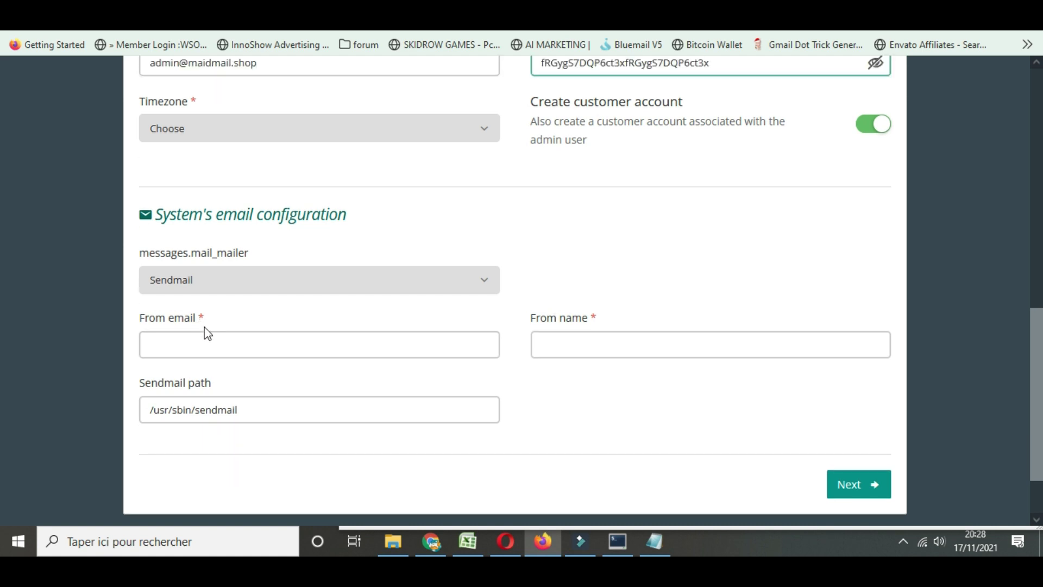
pyautogui.scroll(2, 345, 348)
pyautogui.hotkey('ctrl', 'z')
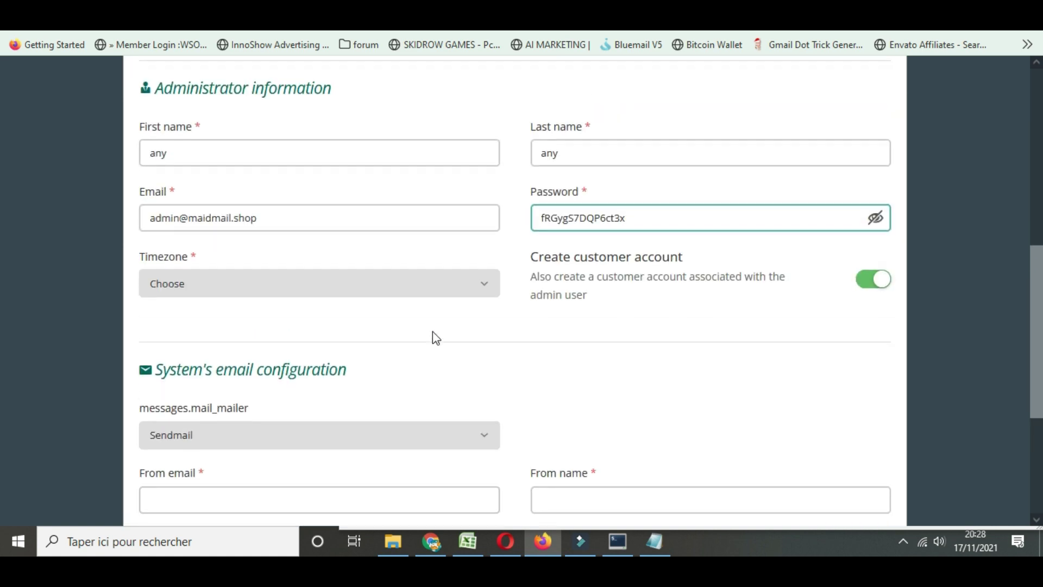
pyautogui.scroll(-4, 430, 334)
pyautogui.click(188, 276)
pyautogui.hotkey('ctrl', 'v')
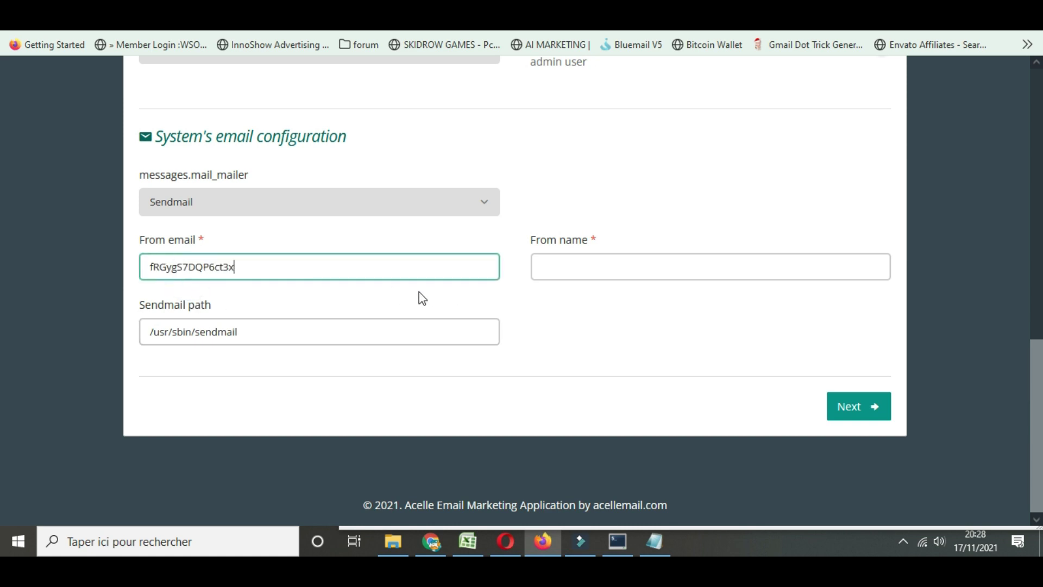
pyautogui.doubleClick(270, 268)
pyautogui.press('BackSpace')
# Copy the administrator's e-mail address into the From email field
pyautogui.scroll(3, 274, 272)
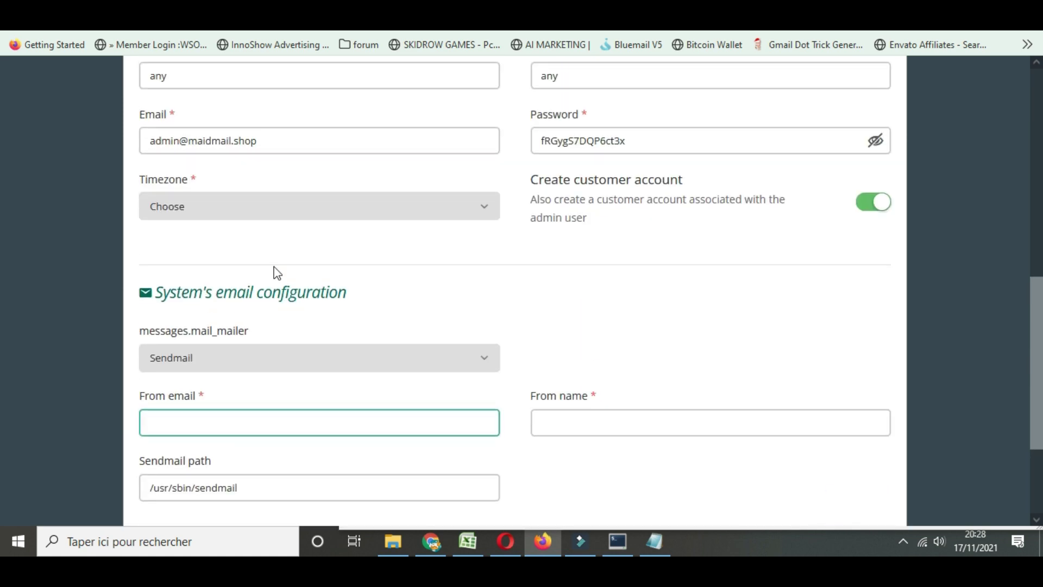
pyautogui.tripleClick(264, 145)
pyautogui.scroll(-3, 328, 300)
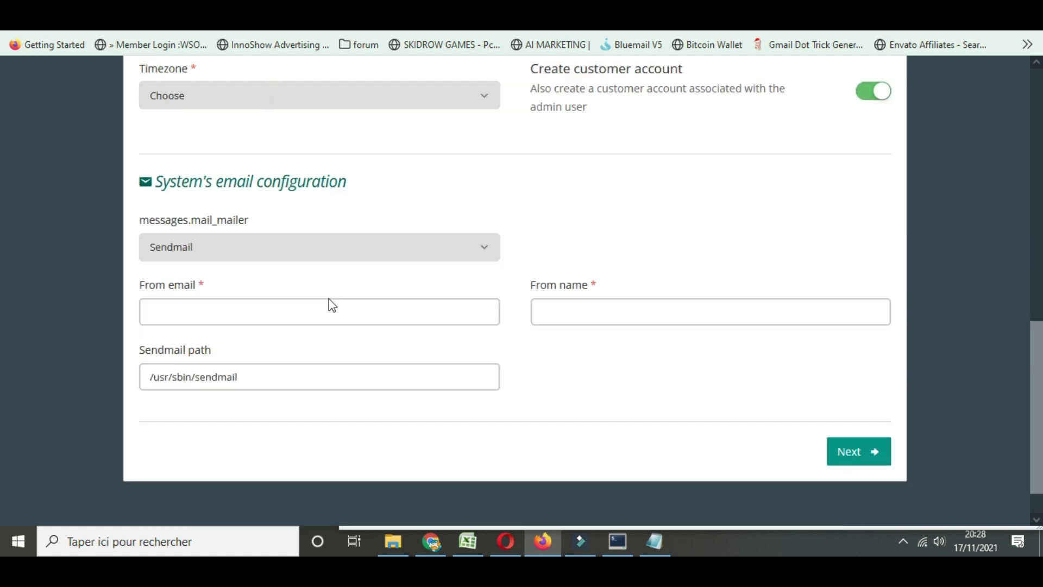
pyautogui.click(170, 261)
pyautogui.hotkey('ctrl', 'v')
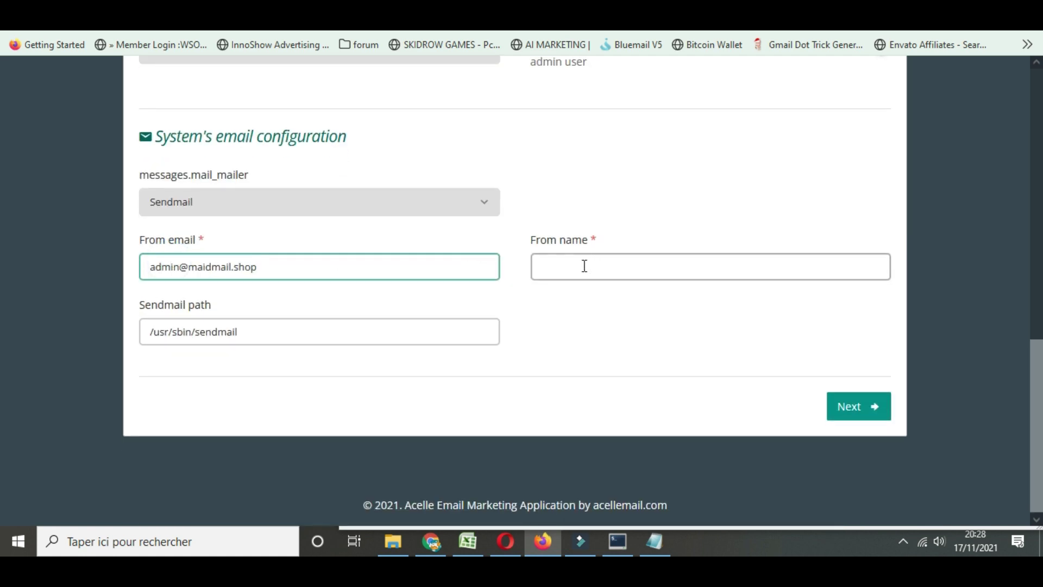
# Set the From name to 'maidmail' and submit the configuration
pyautogui.click(582, 265)
pyautogui.hotkey('ctrl', 'v')
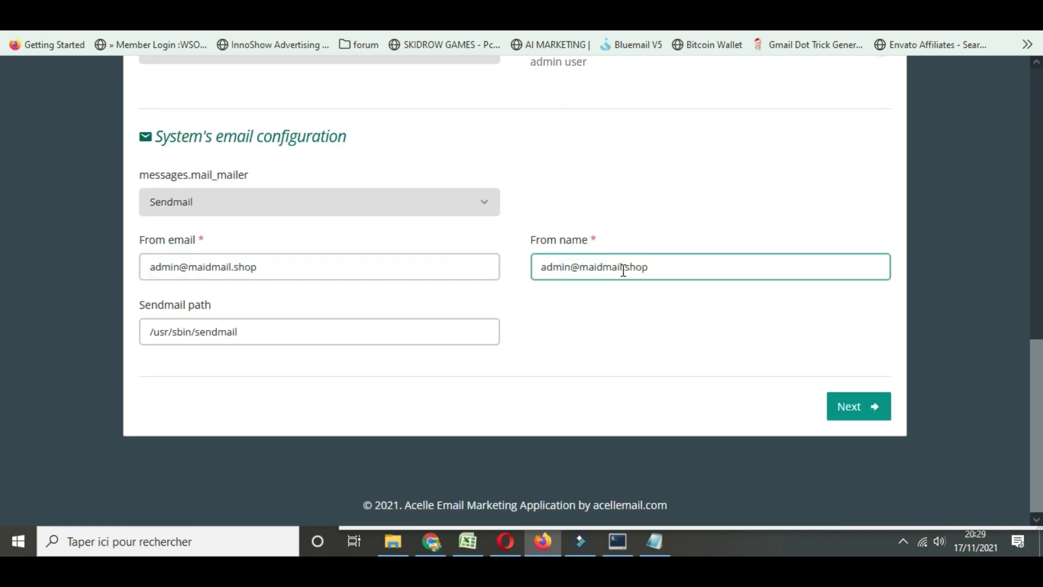
pyautogui.moveTo(622, 268); pyautogui.dragTo(712, 268)
pyautogui.moveTo(576, 269); pyautogui.dragTo(542, 268)
pyautogui.press('BackSpace')
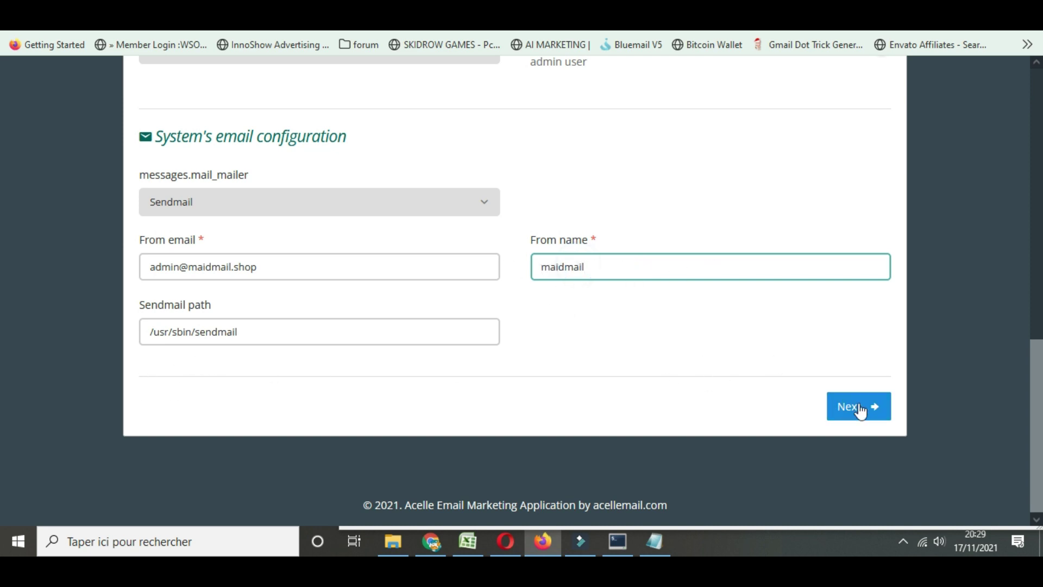
pyautogui.click(861, 407)
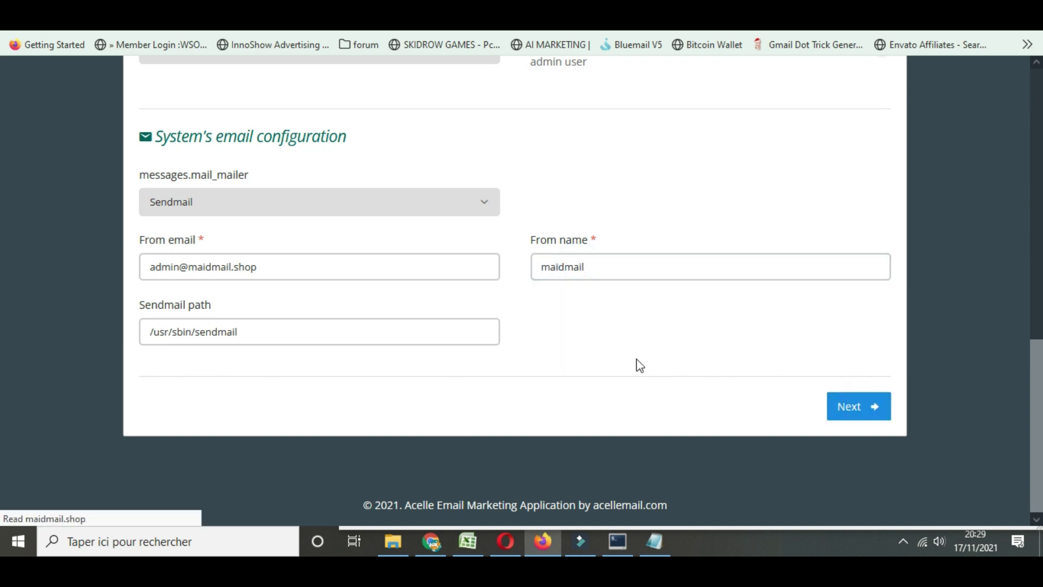
# Set the timezone to (GMT+01:00) Africa/Casablanca
pyautogui.scroll(-3, 278, 318)
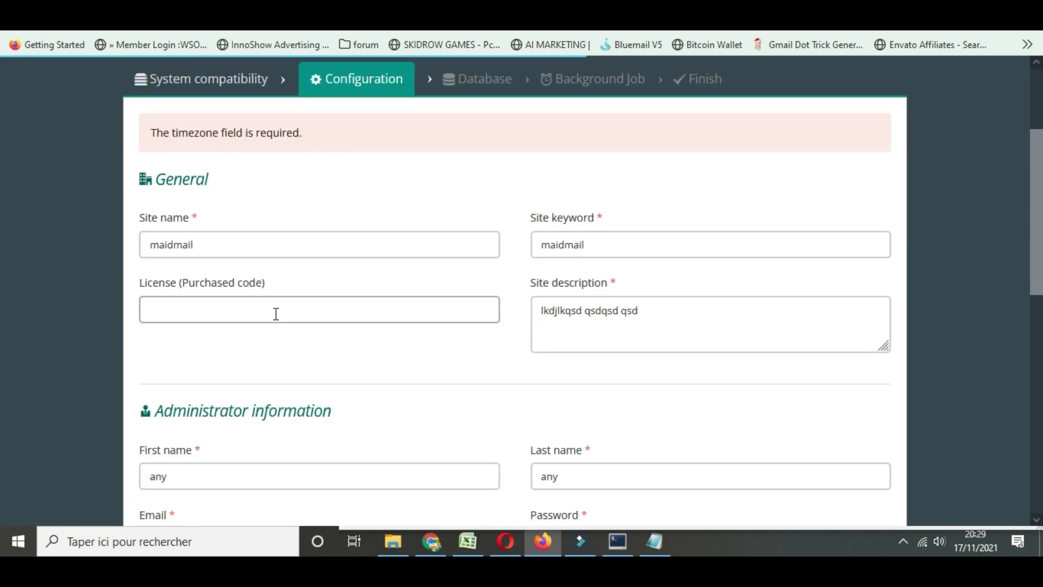
pyautogui.scroll(-4, 293, 323)
pyautogui.scroll(-1, 304, 348)
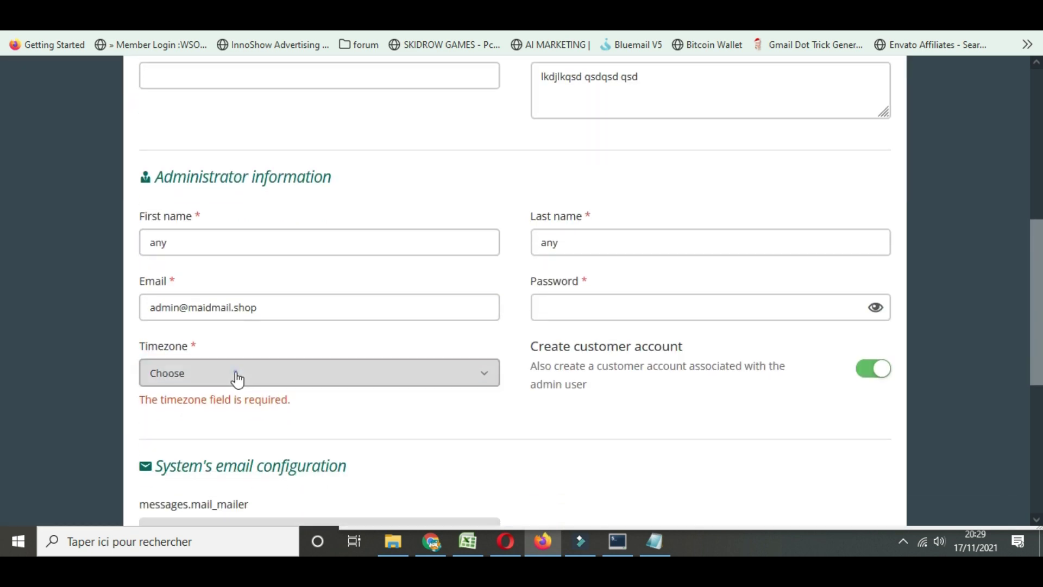
pyautogui.click(235, 374)
pyautogui.write('casa')
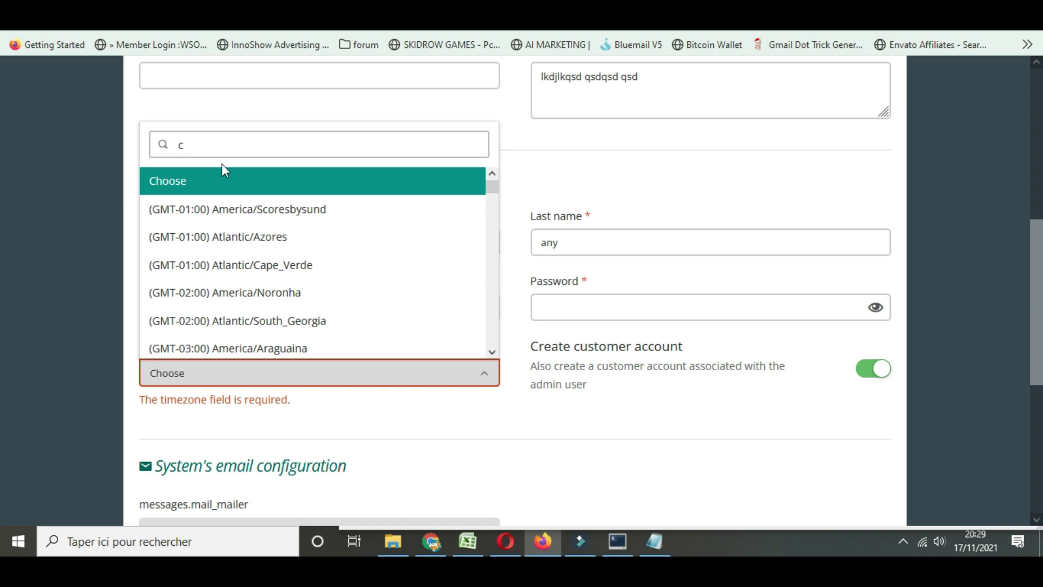
pyautogui.click(259, 343)
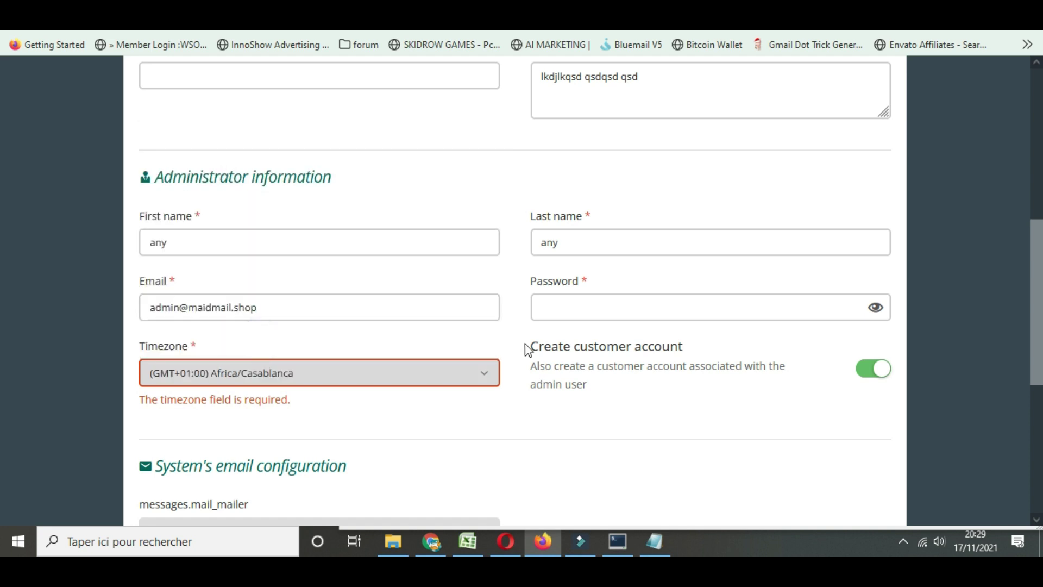
# Refill the admin password from the saved login and continue to database setup
pyautogui.click(547, 302)
pyautogui.click(580, 308)
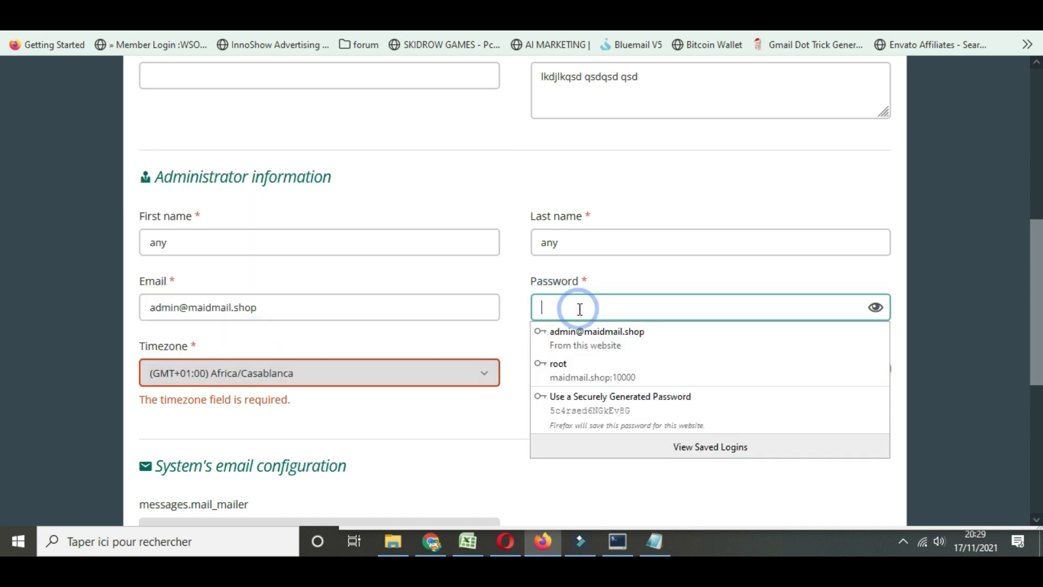
pyautogui.click(587, 339)
pyautogui.scroll(-1, 604, 353)
pyautogui.scroll(-2, 604, 353)
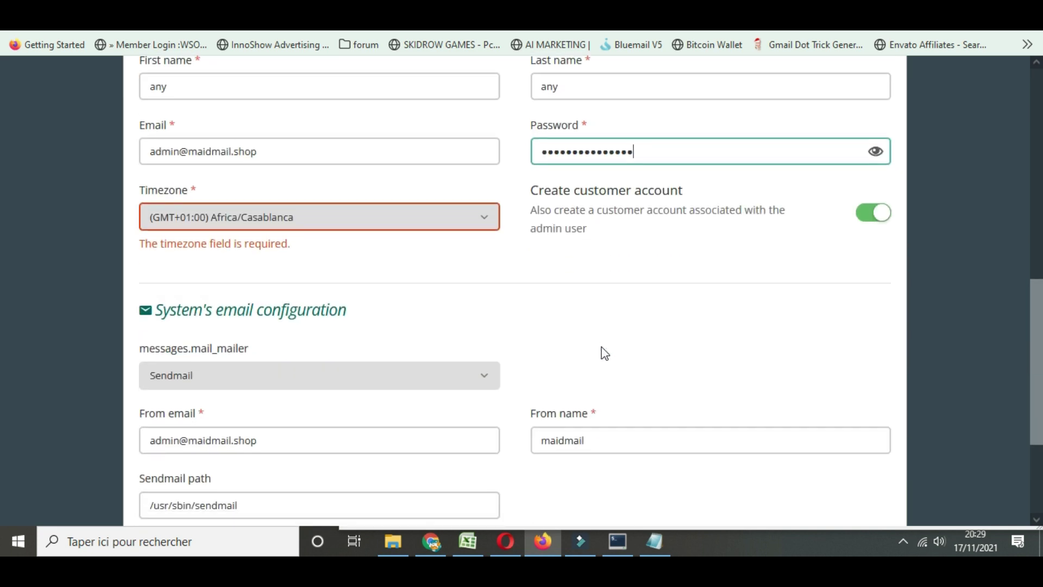
pyautogui.scroll(-3, 604, 353)
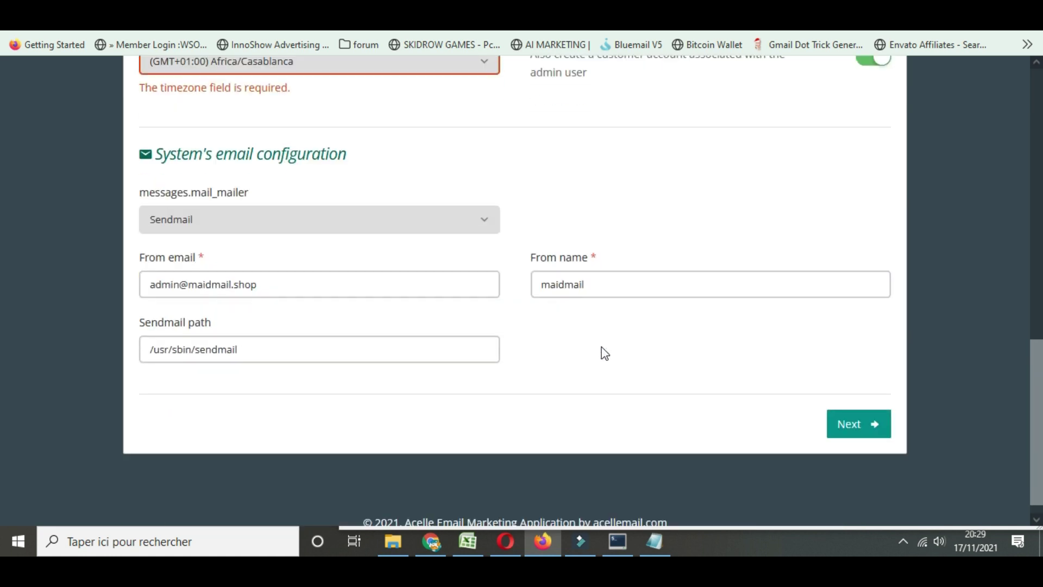
pyautogui.click(852, 422)
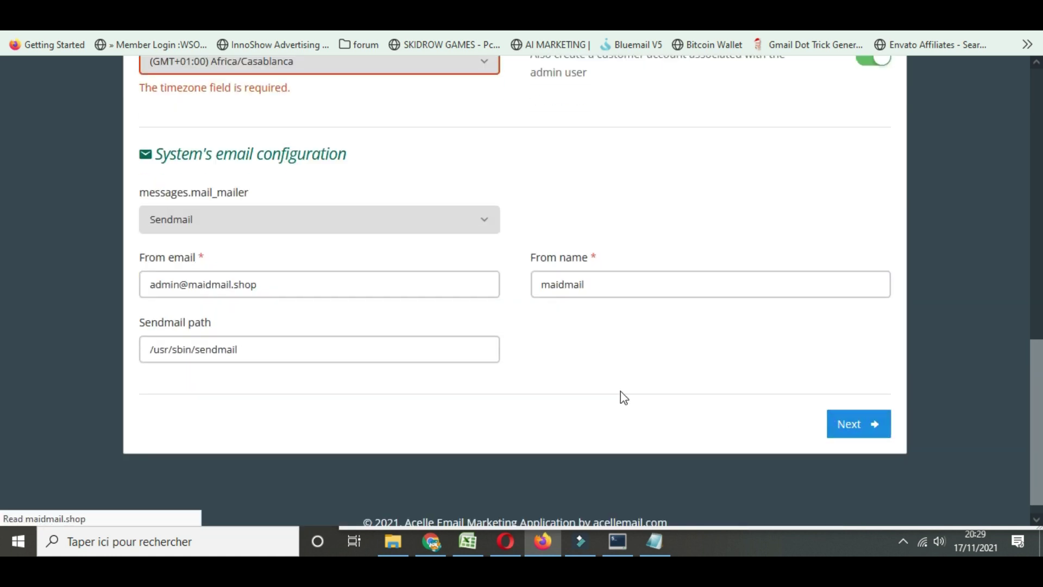
pyautogui.scroll(-3, 421, 322)
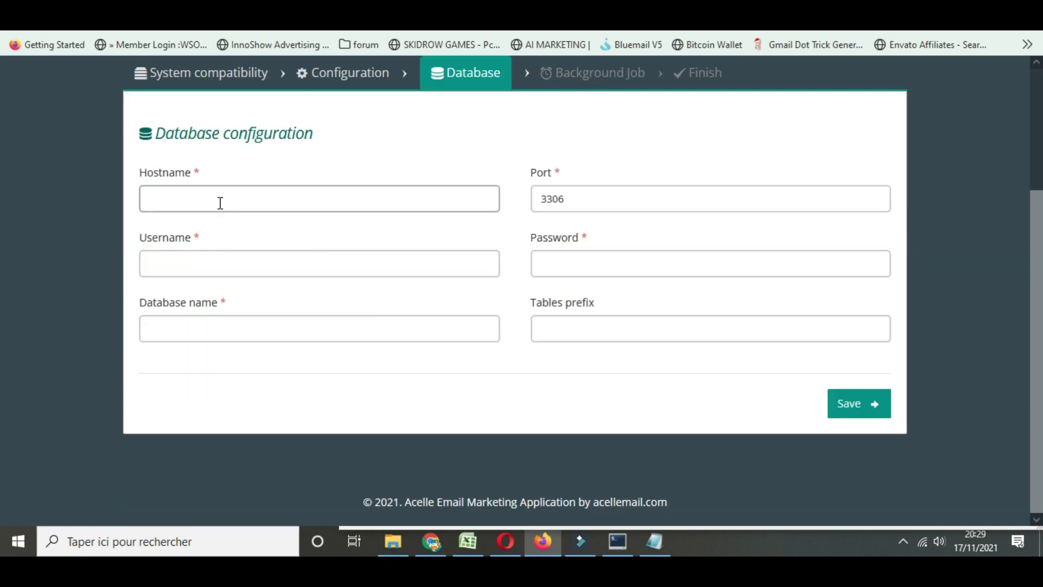
# Enter hostname localhost and the admin mailbox login as the database username
pyautogui.click(221, 201)
pyautogui.write('lo')
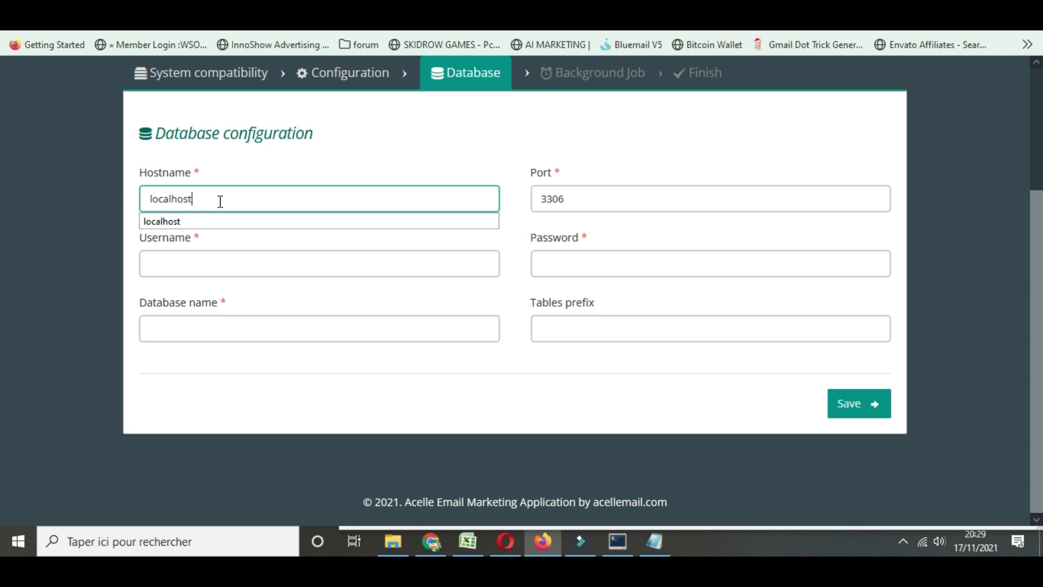
pyautogui.write('calhost')
pyautogui.click(178, 267)
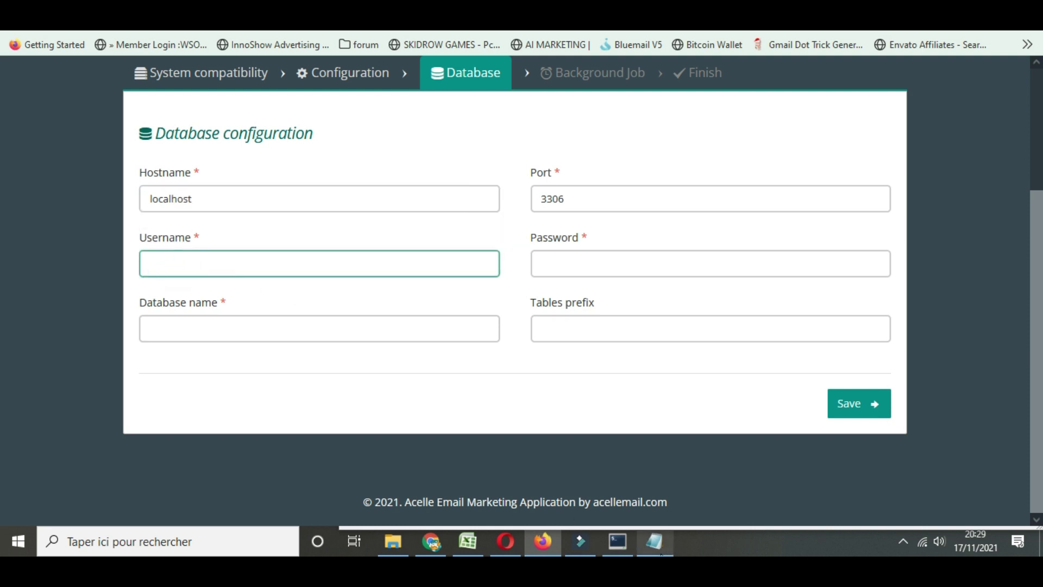
pyautogui.click(653, 551)
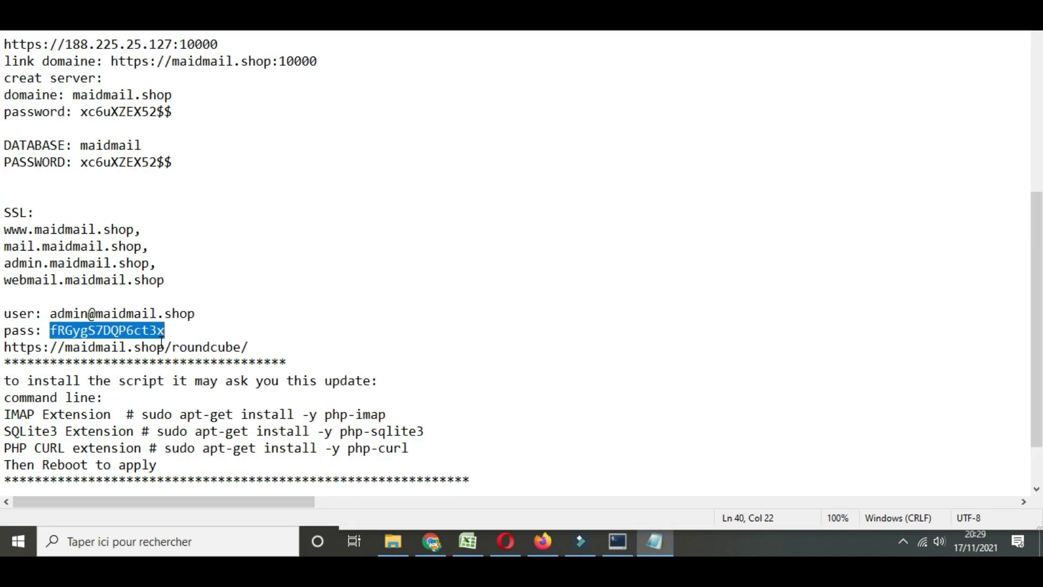
pyautogui.moveTo(51, 315); pyautogui.dragTo(207, 316)
pyautogui.hotkey('ctrl', 'c')
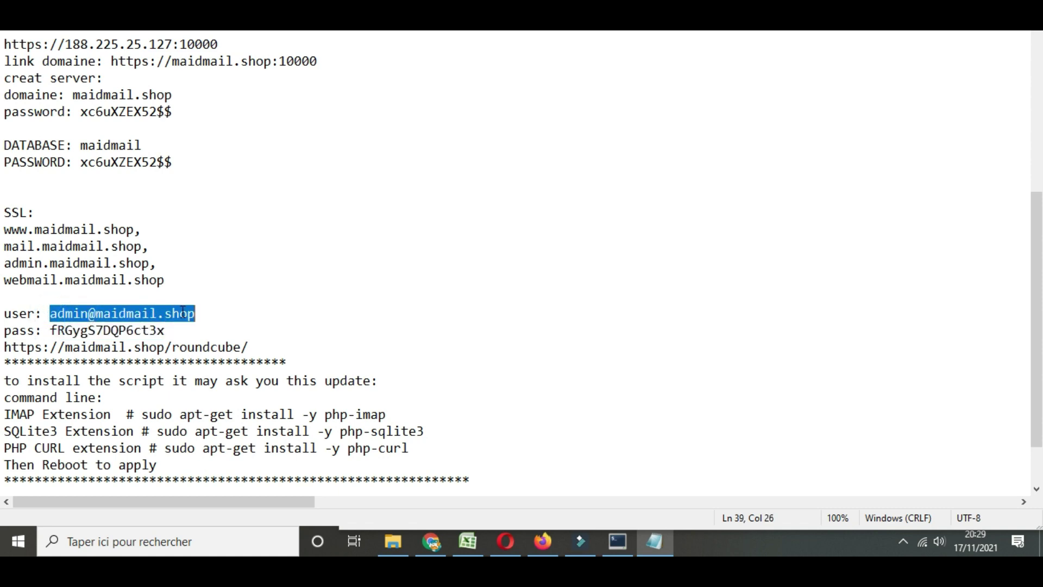
pyautogui.hotkey('alt', 'Tab')
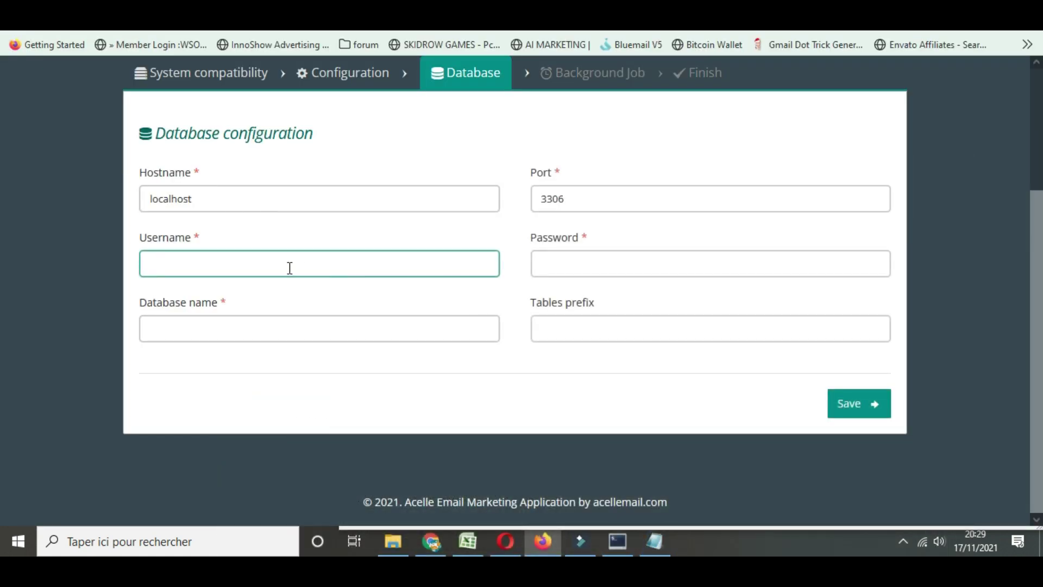
pyautogui.hotkey('ctrl', 'v')
# Copy the mailbox password from the notes into the database Password field
pyautogui.click(655, 541)
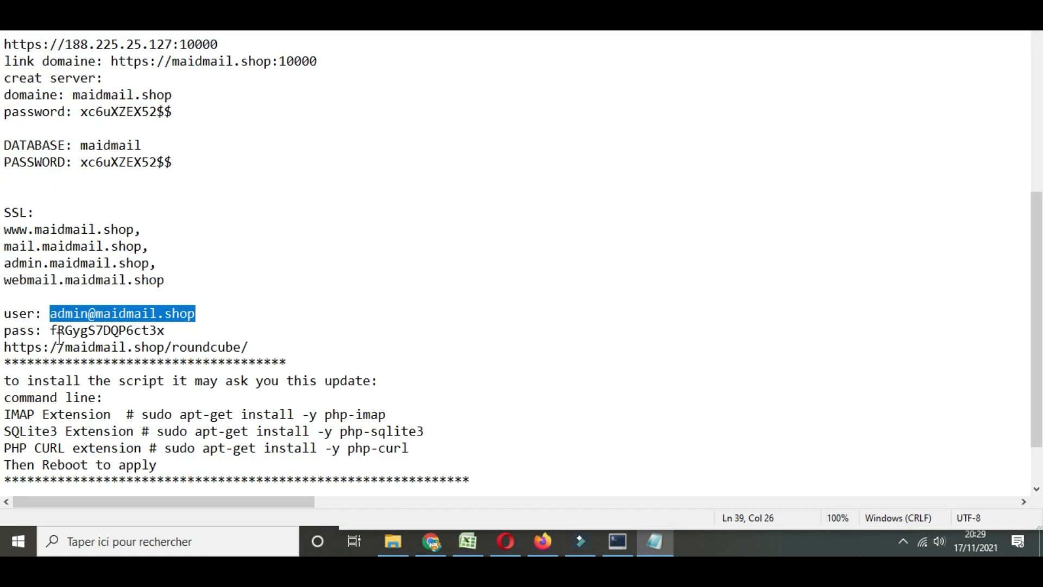
pyautogui.moveTo(51, 331); pyautogui.dragTo(189, 330)
pyautogui.hotkey('ctrl', 'c')
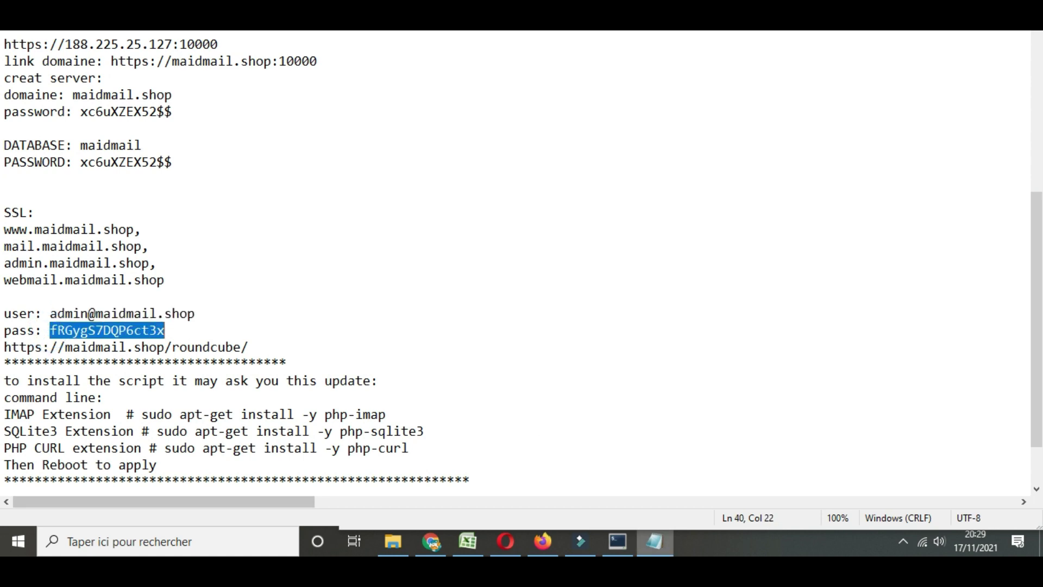
pyautogui.hotkey('alt', 'Tab')
pyautogui.press('Tab')
pyautogui.hotkey('ctrl', 'v')
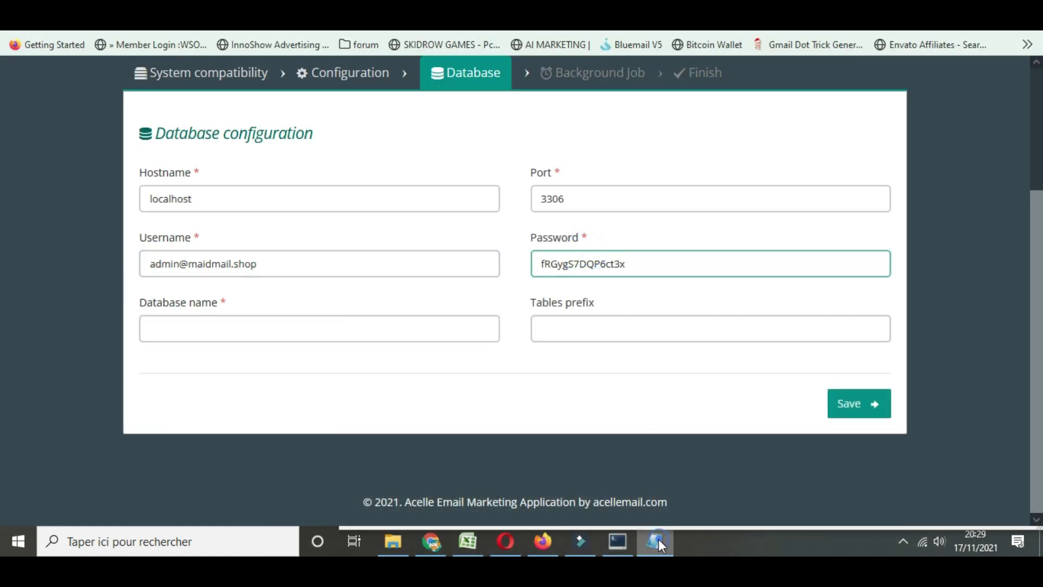
# Set the database name to maidmail and save the database settings
pyautogui.click(654, 541)
pyautogui.scroll(-2, 277, 422)
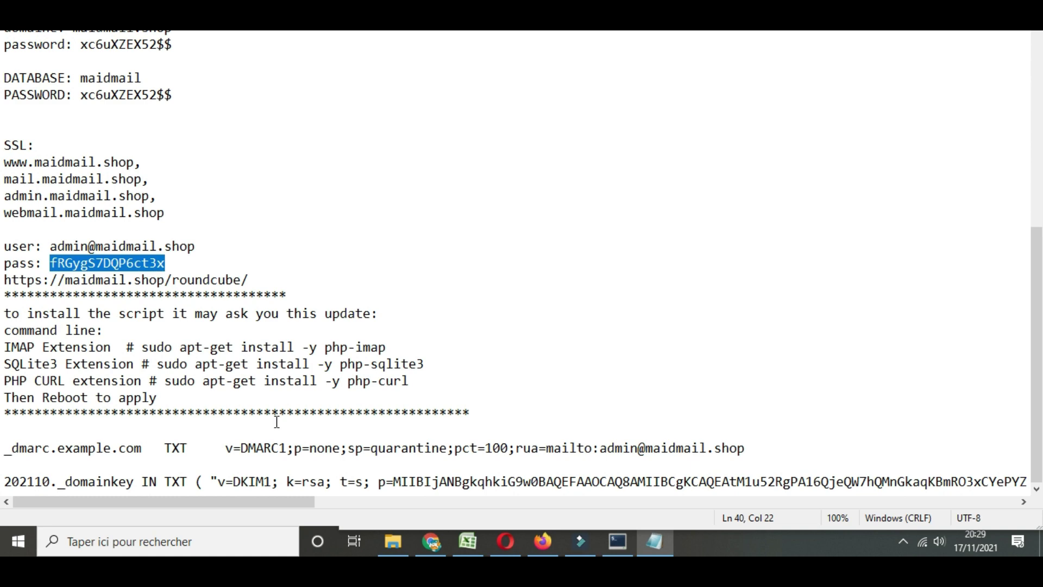
pyautogui.scroll(1, 152, 324)
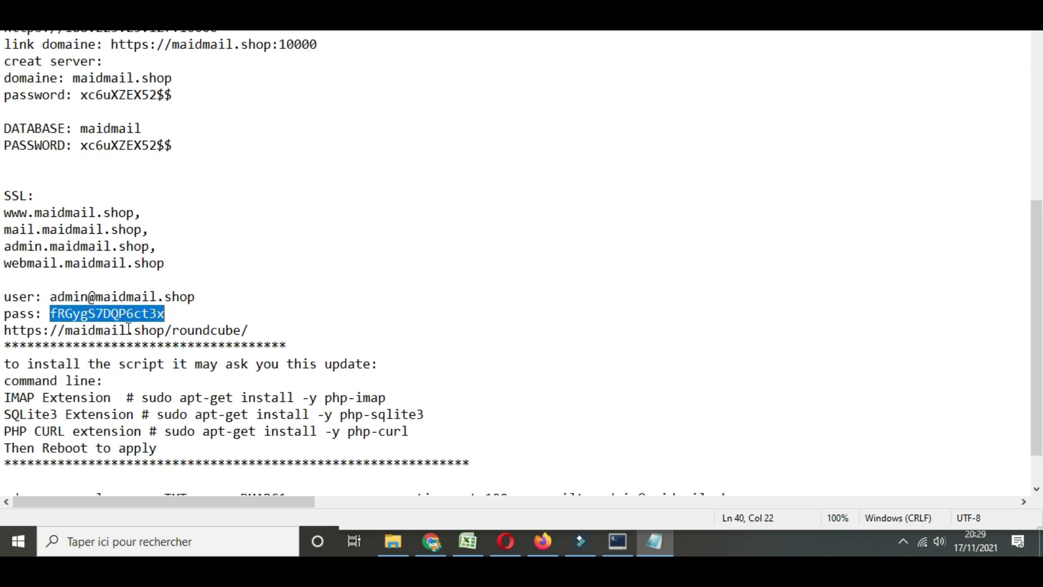
pyautogui.scroll(1, 129, 328)
pyautogui.moveTo(82, 179); pyautogui.dragTo(150, 178)
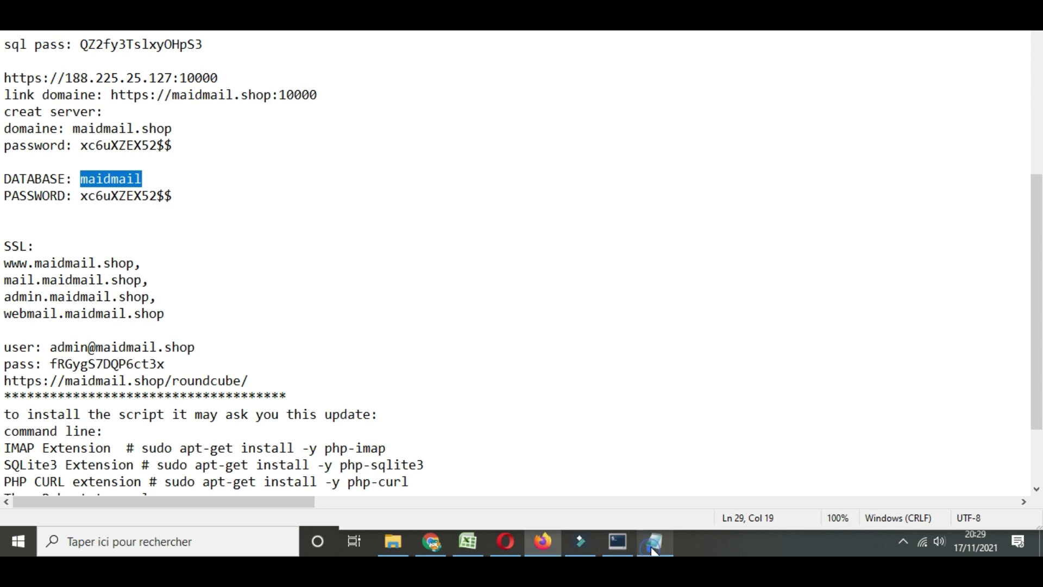
pyautogui.click(543, 541)
pyautogui.click(320, 328)
pyautogui.hotkey('ctrl', 'v')
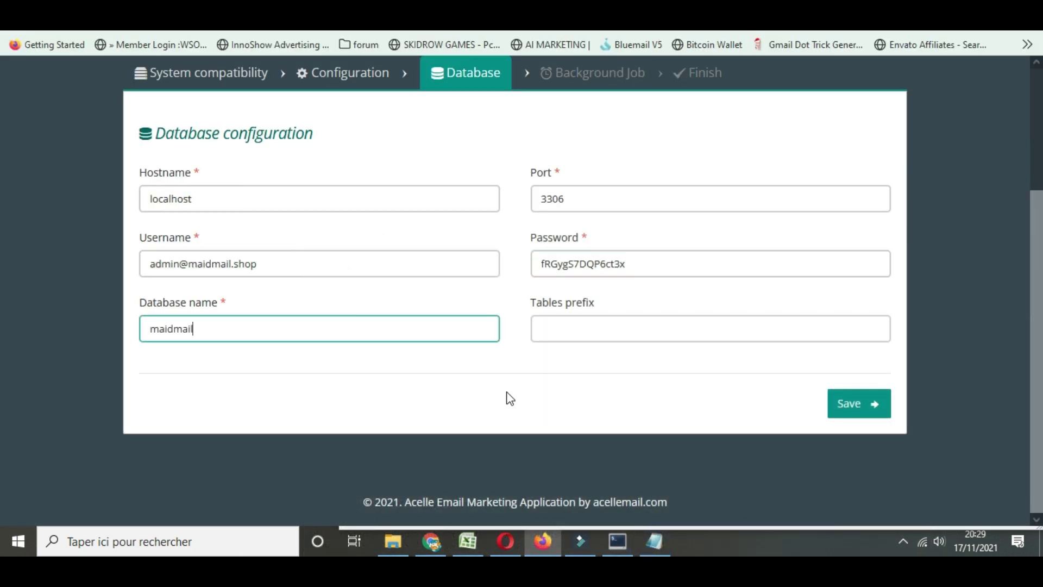
pyautogui.click(866, 410)
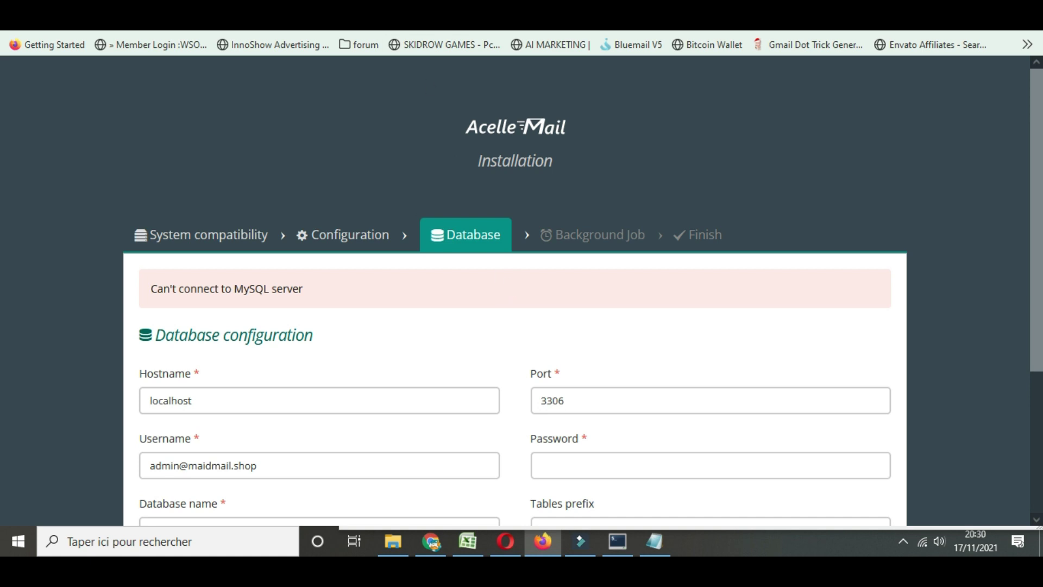
# Review the 'Can't connect to MySQL server' error on the database step
pyautogui.scroll(-2, 470, 355)
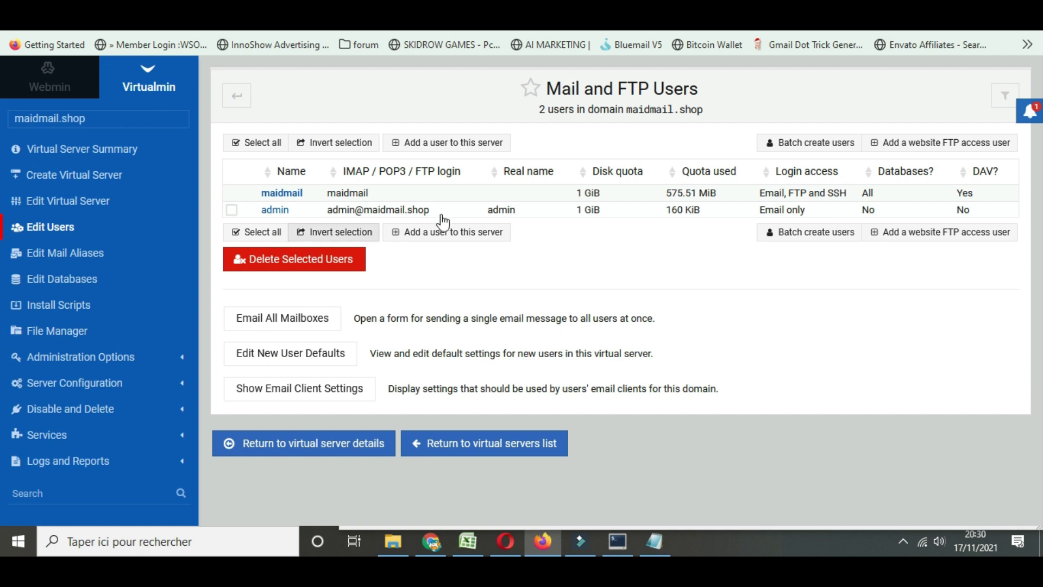
# Give the admin mailbox user Email and FTP login under Other user permissions
pyautogui.click(379, 213)
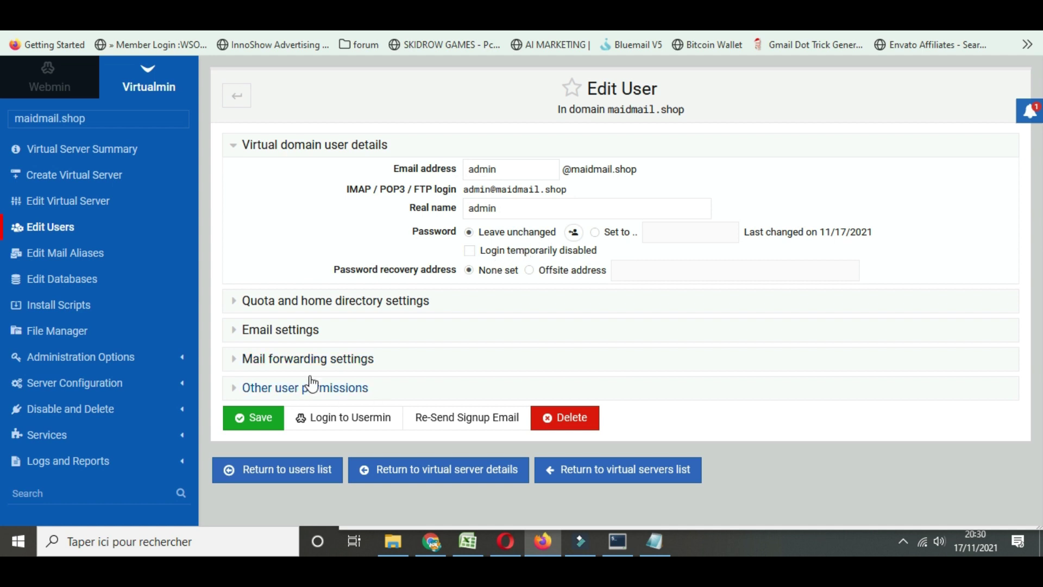
pyautogui.click(322, 303)
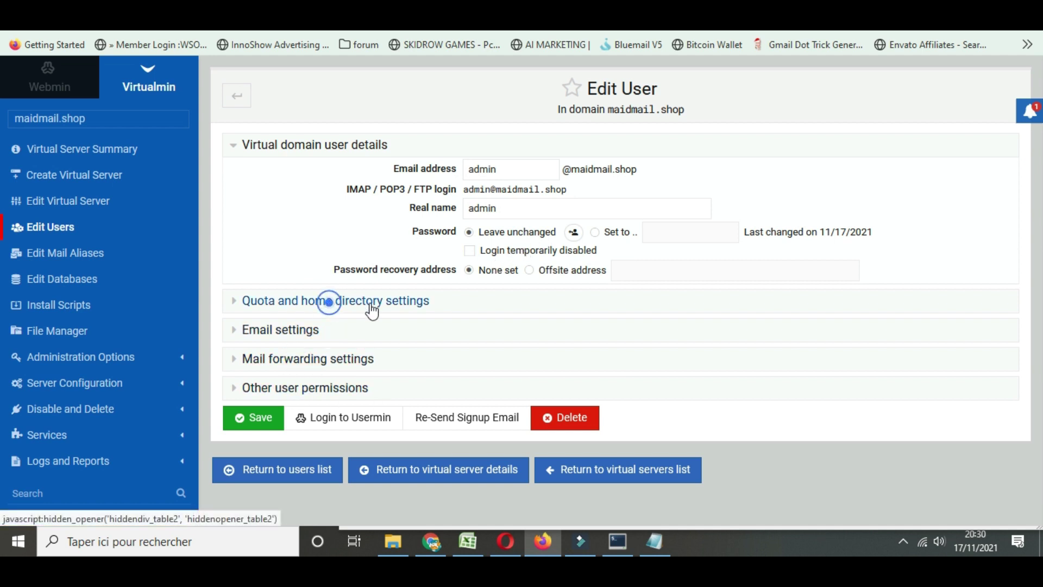
pyautogui.click(300, 302)
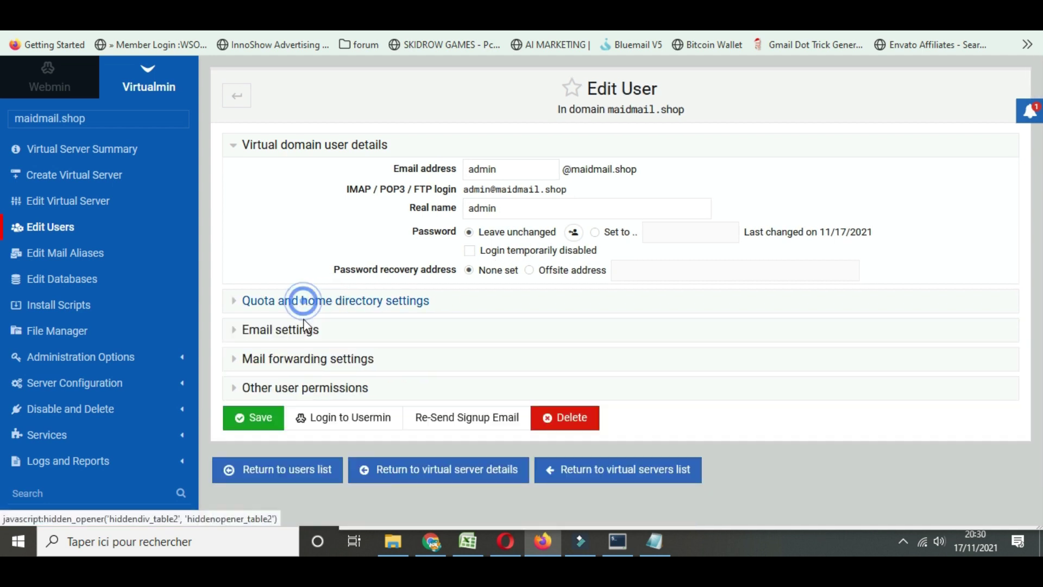
pyautogui.click(303, 390)
pyautogui.scroll(-4, 602, 305)
pyautogui.click(516, 182)
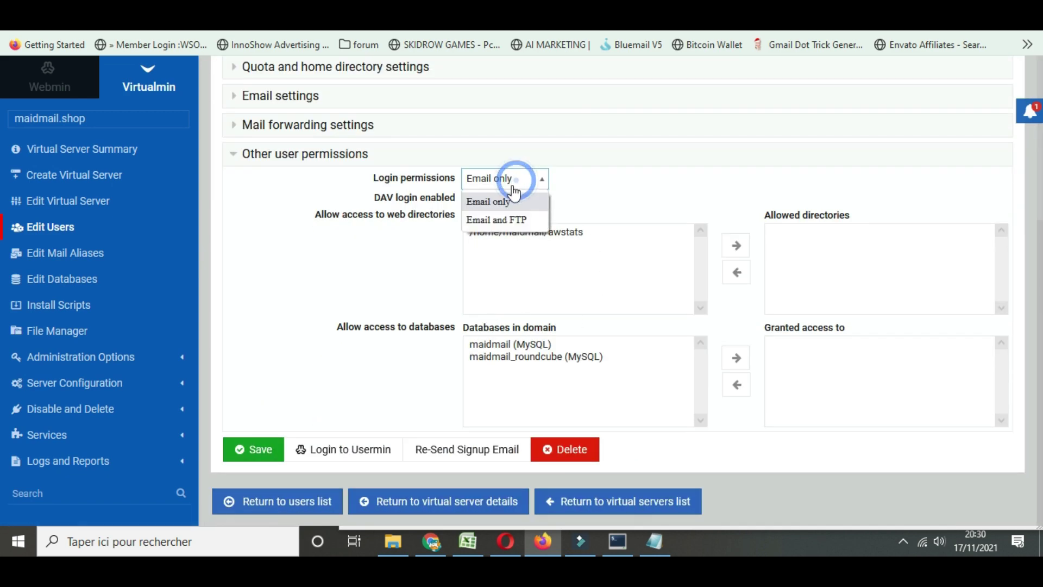
pyautogui.click(505, 220)
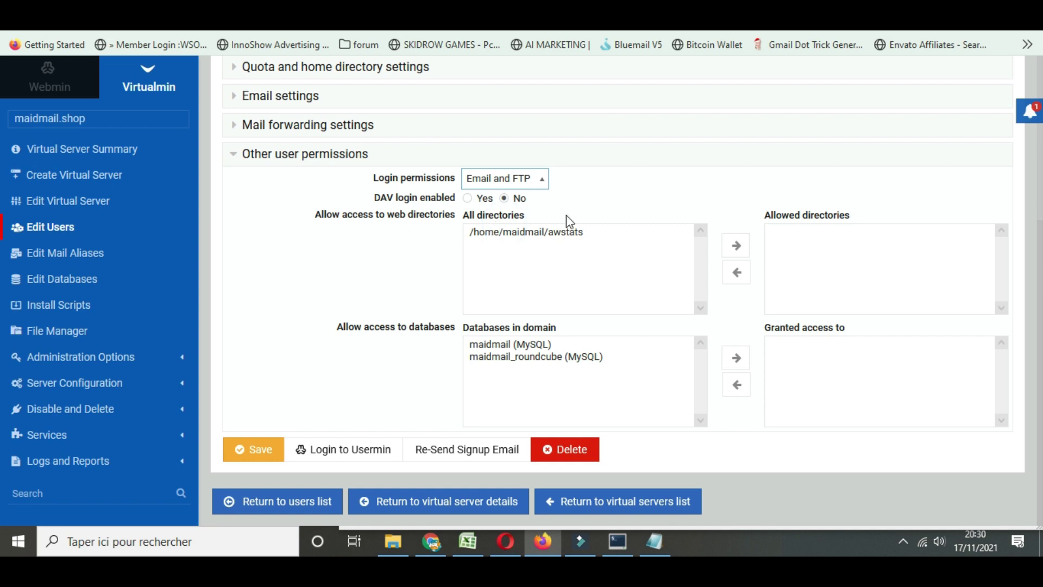
# Allow the awstats directory and the maidmail and maidmail_roundcube databases, and save
pyautogui.click(509, 239)
pyautogui.doubleClick(509, 239)
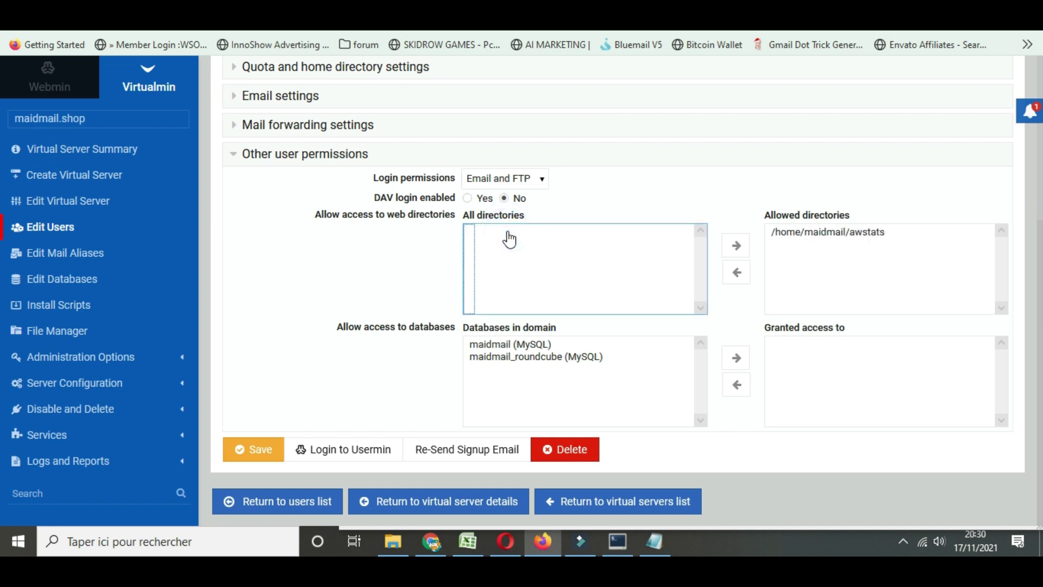
pyautogui.doubleClick(523, 347)
pyautogui.doubleClick(556, 346)
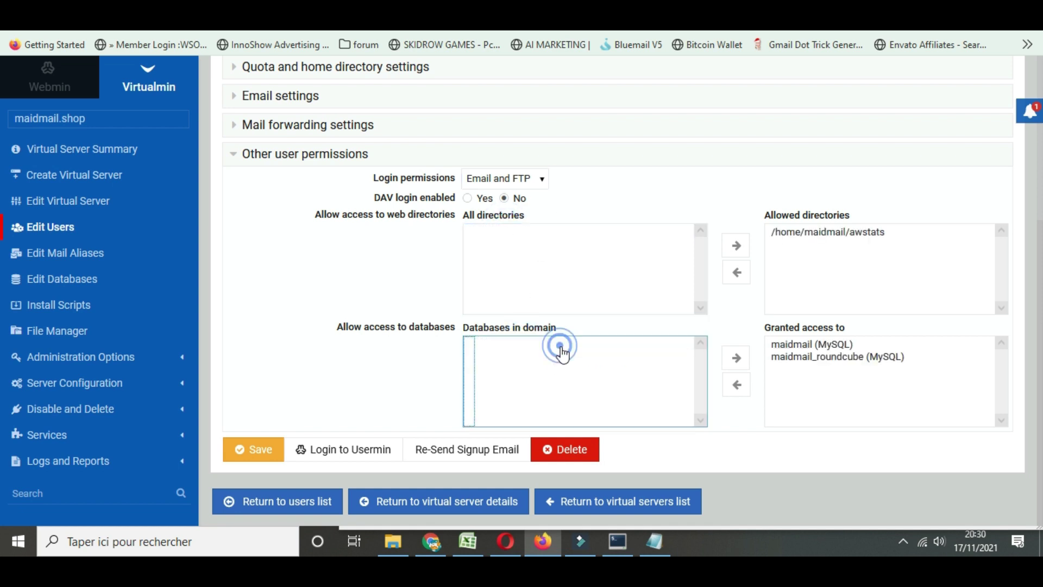
pyautogui.click(266, 459)
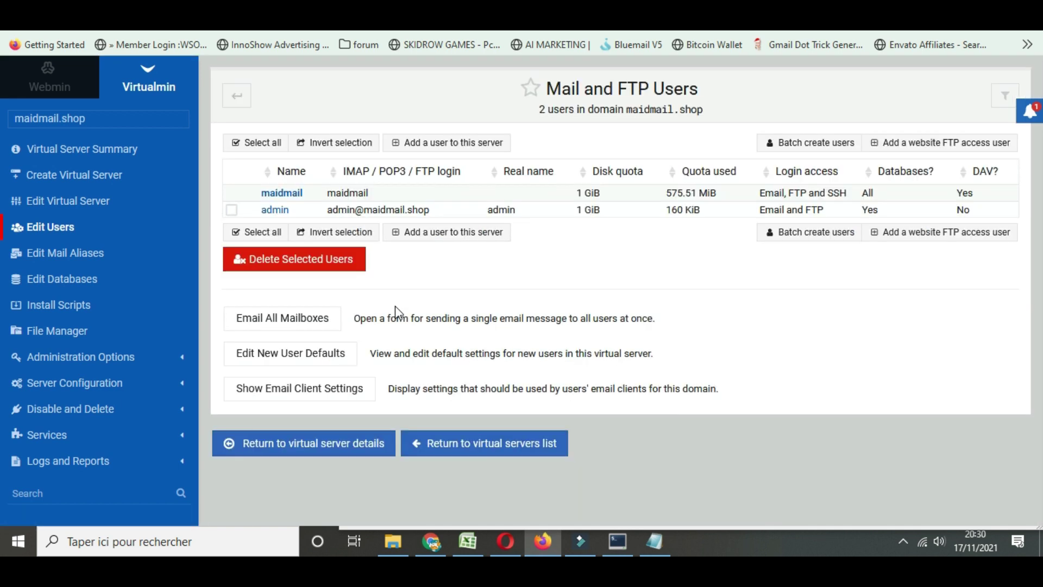
pyautogui.hotkey('ctrl', 'Tab')
pyautogui.scroll(-3, 505, 353)
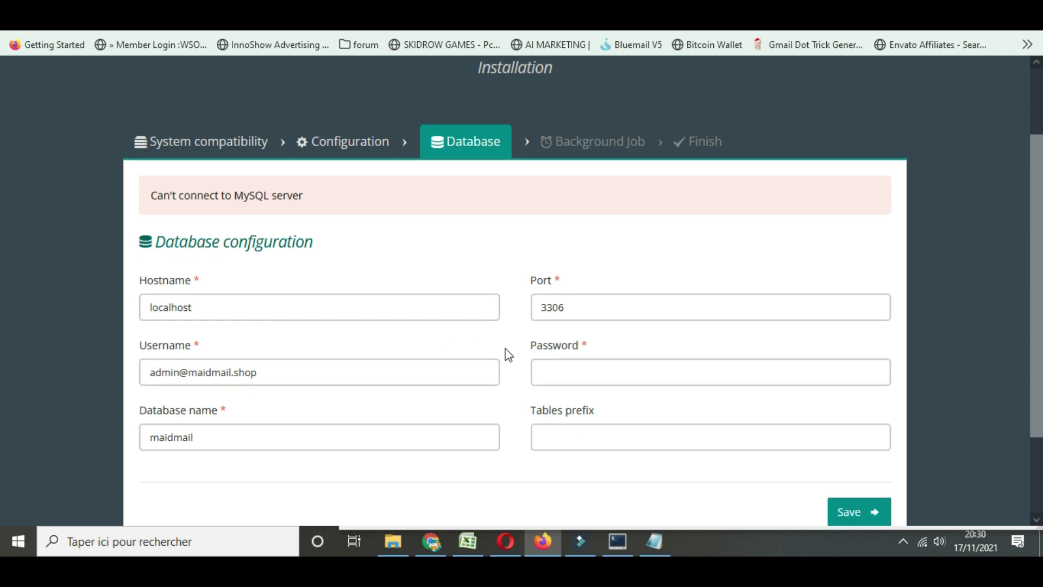
# Copy the database password from the server notes, paste it into the installer, and resubmit
pyautogui.click(655, 541)
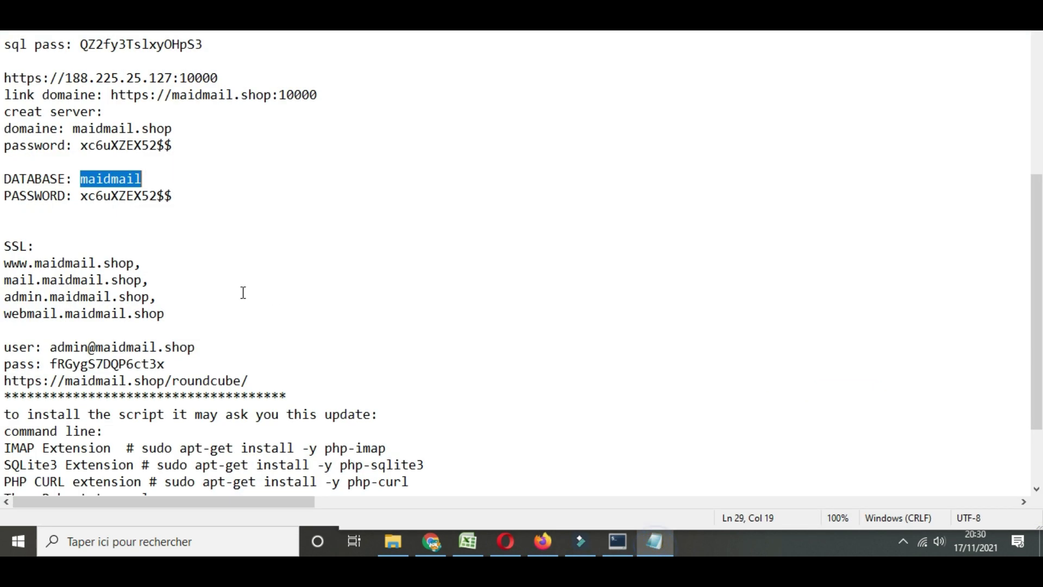
pyautogui.moveTo(55, 365); pyautogui.dragTo(166, 367)
pyautogui.hotkey('ctrl', 'c')
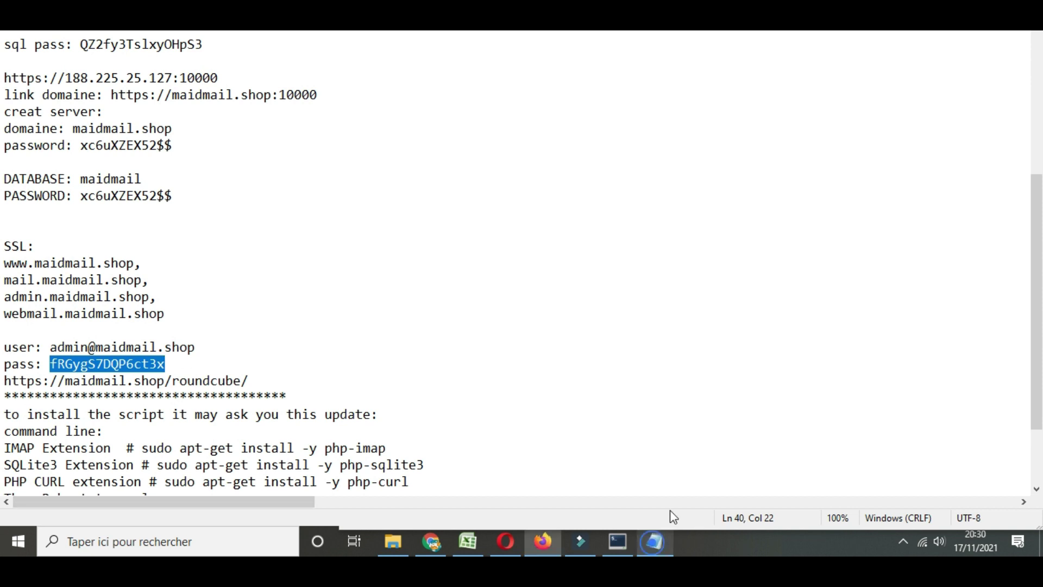
pyautogui.click(542, 541)
pyautogui.click(550, 263)
pyautogui.hotkey('ctrl', 'v')
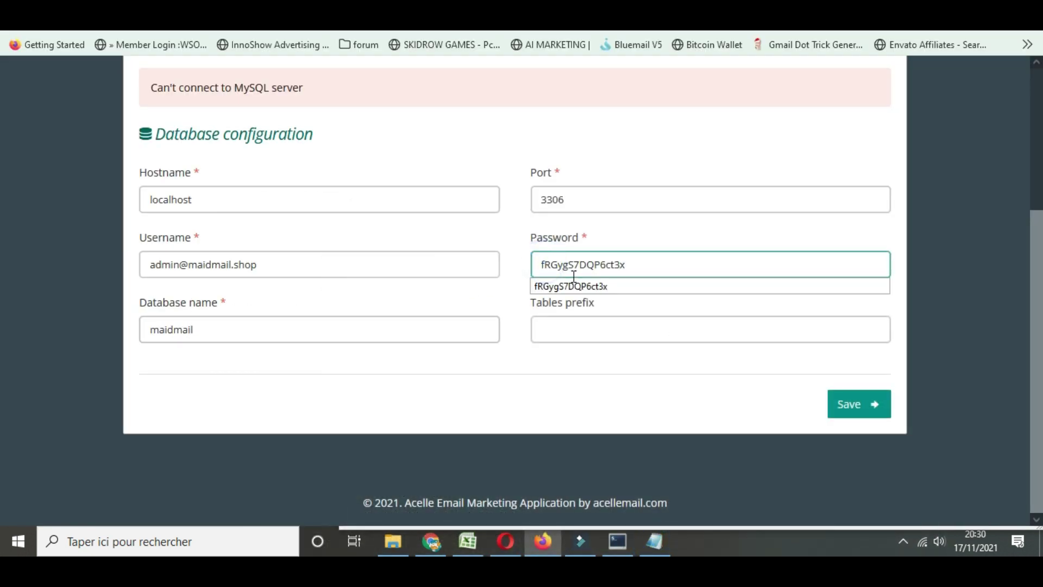
pyautogui.click(848, 412)
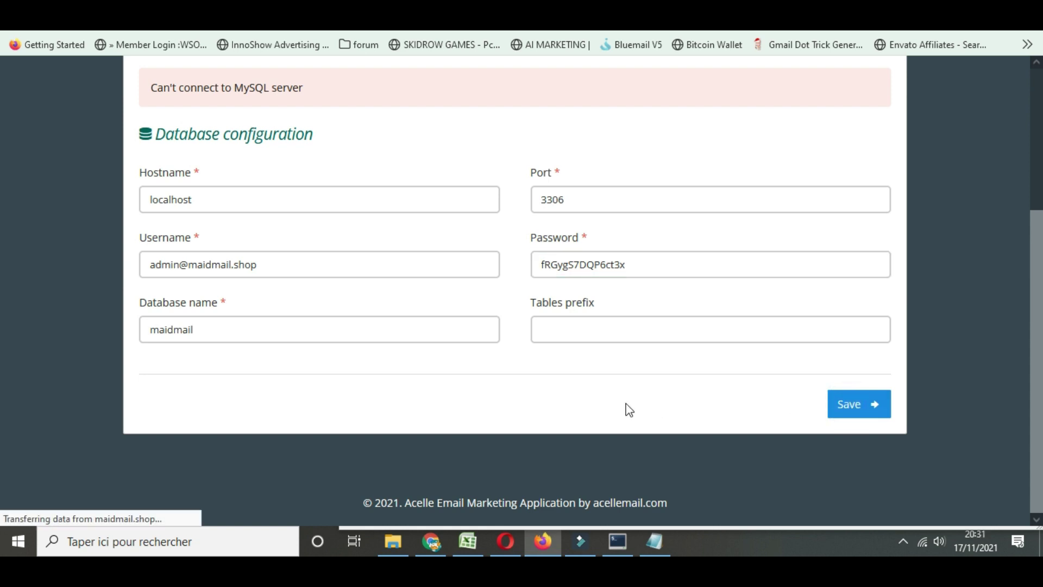
# Review the all-passing requirements and permissions checklist and continue
pyautogui.scroll(-15, 286, 273)
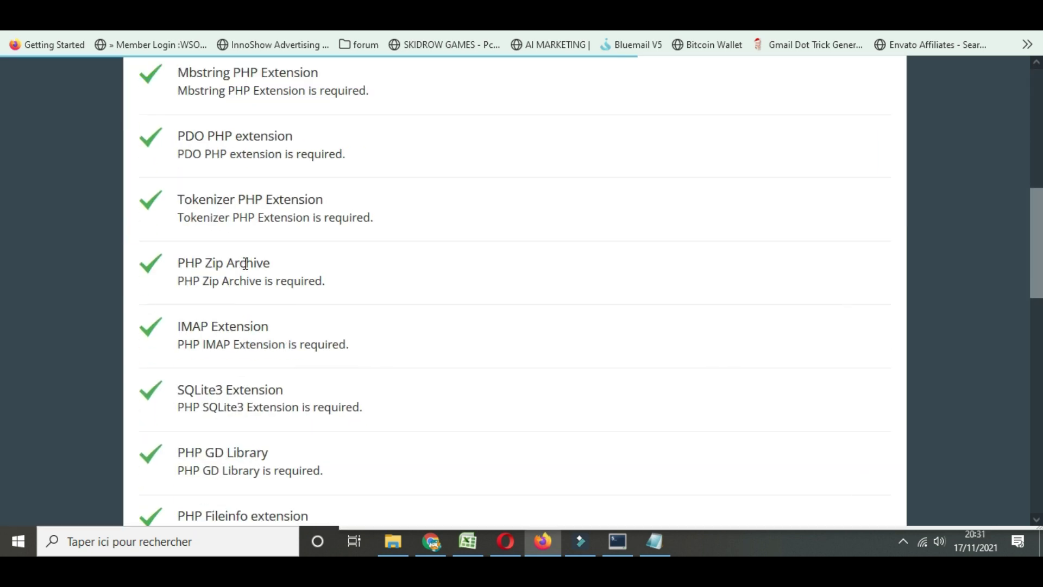
pyautogui.scroll(-5, 328, 272)
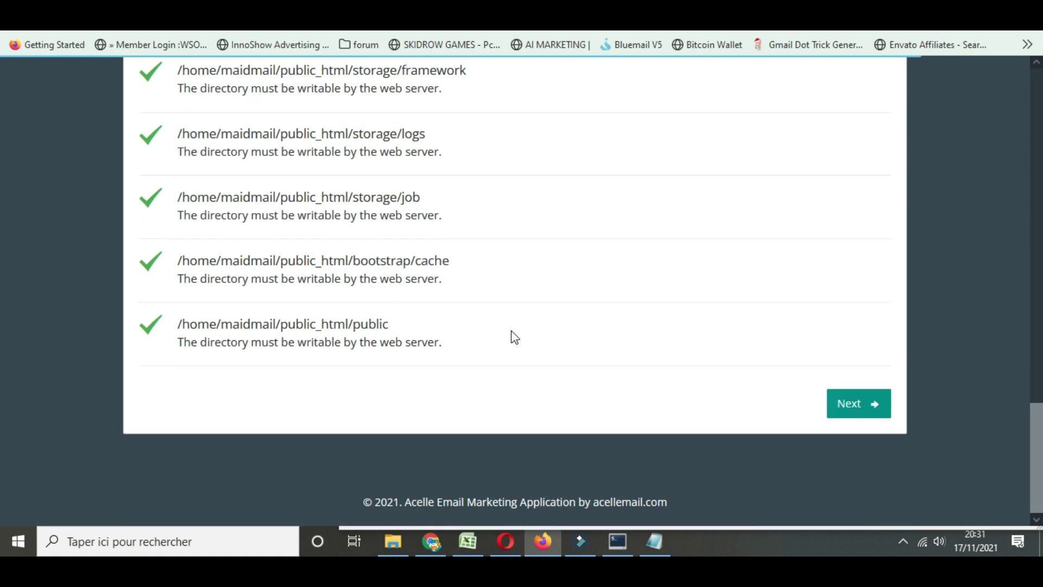
pyautogui.click(855, 413)
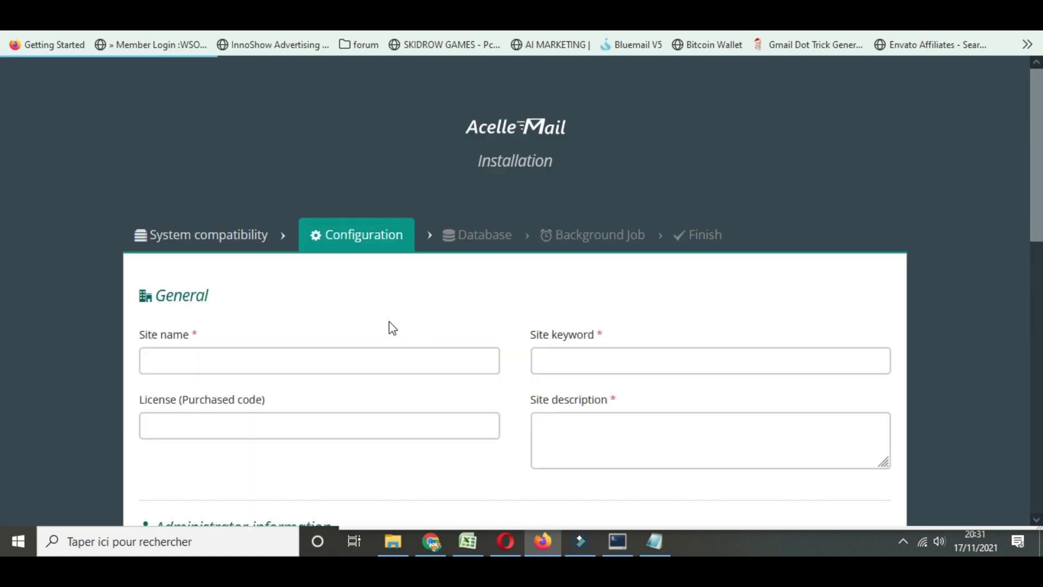
# Set site name maidmail, keywords 'Email marketing, Saas, Email', and description 'sqdsqd sqd sq dsqd sq ds'
pyautogui.scroll(-3, 238, 244)
pyautogui.click(226, 205)
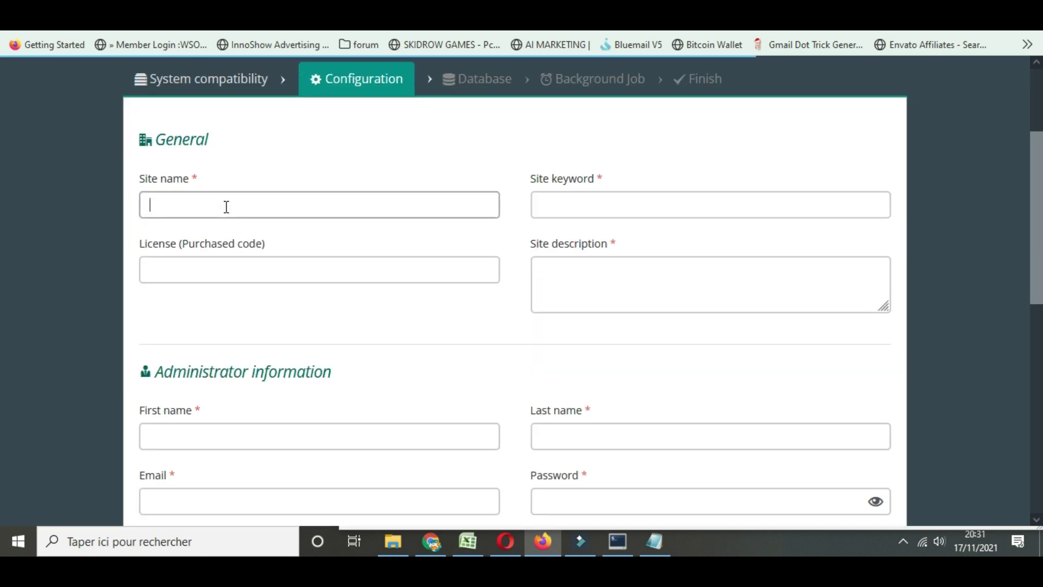
pyautogui.click(226, 205)
pyautogui.click(183, 262)
pyautogui.click(540, 202)
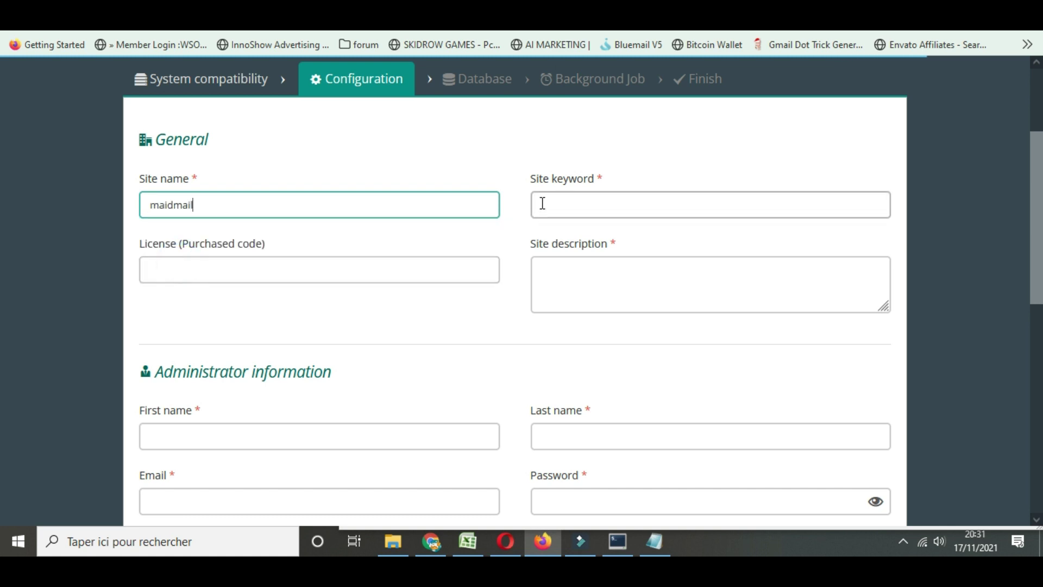
pyautogui.click(540, 202)
pyautogui.click(553, 242)
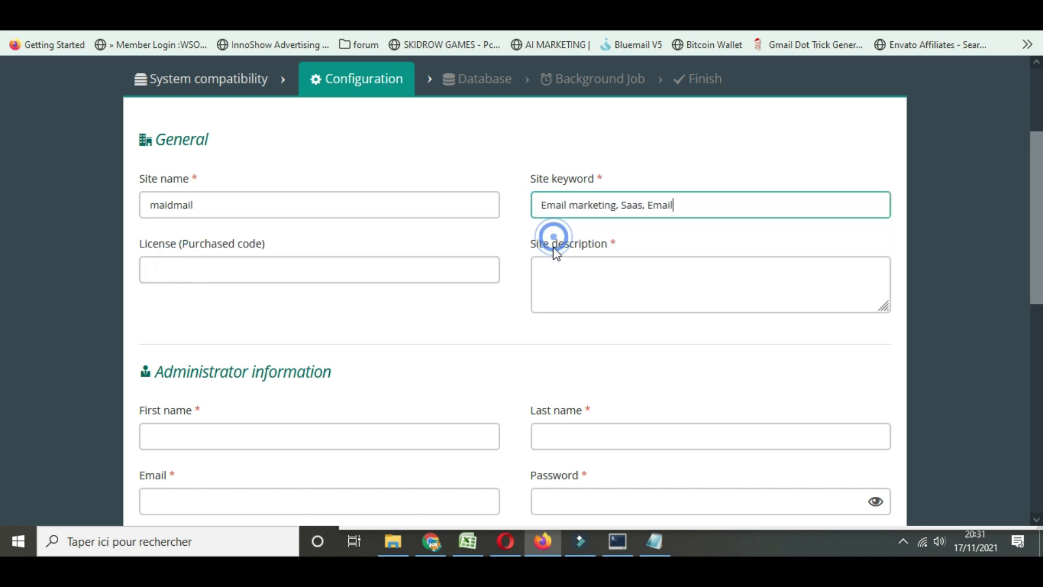
pyautogui.click(656, 269)
pyautogui.write('sqdsqd sqd sq dsqd sq ds')
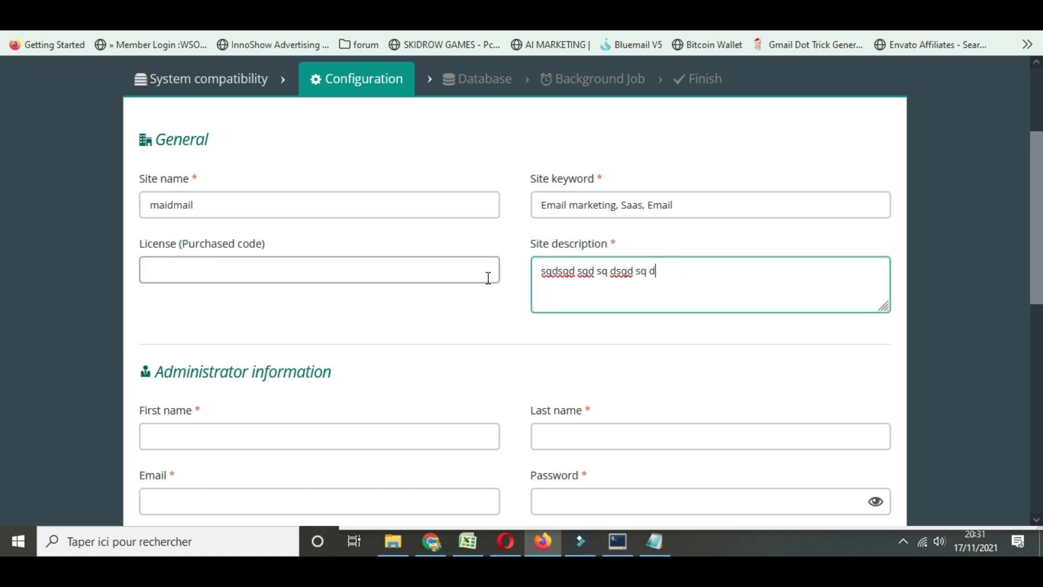
# Fill in the administrator's first and last name, plus e-mail and password from the saved login
pyautogui.click(227, 424)
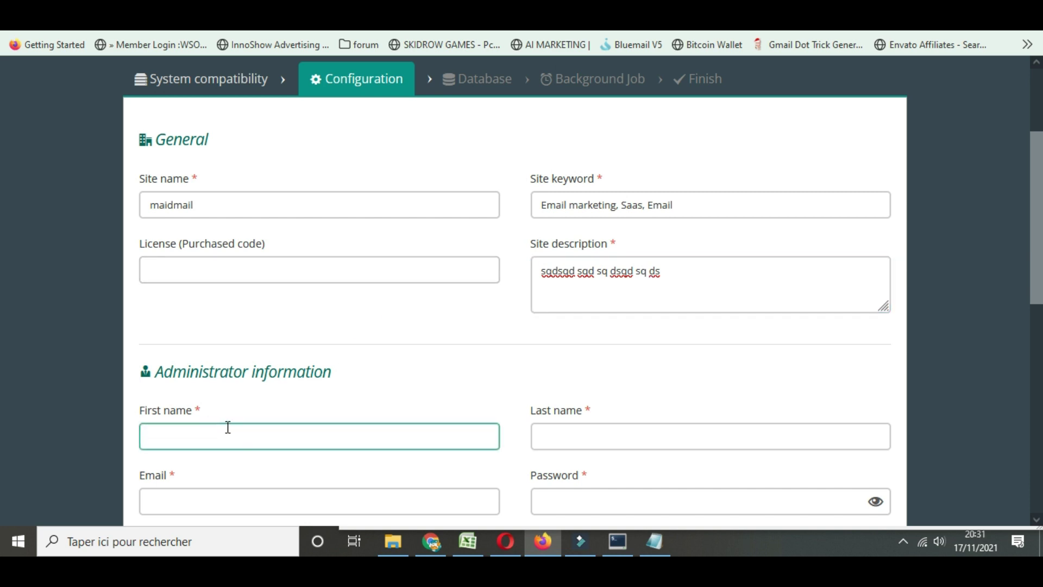
pyautogui.write('any')
pyautogui.scroll(-3, 234, 413)
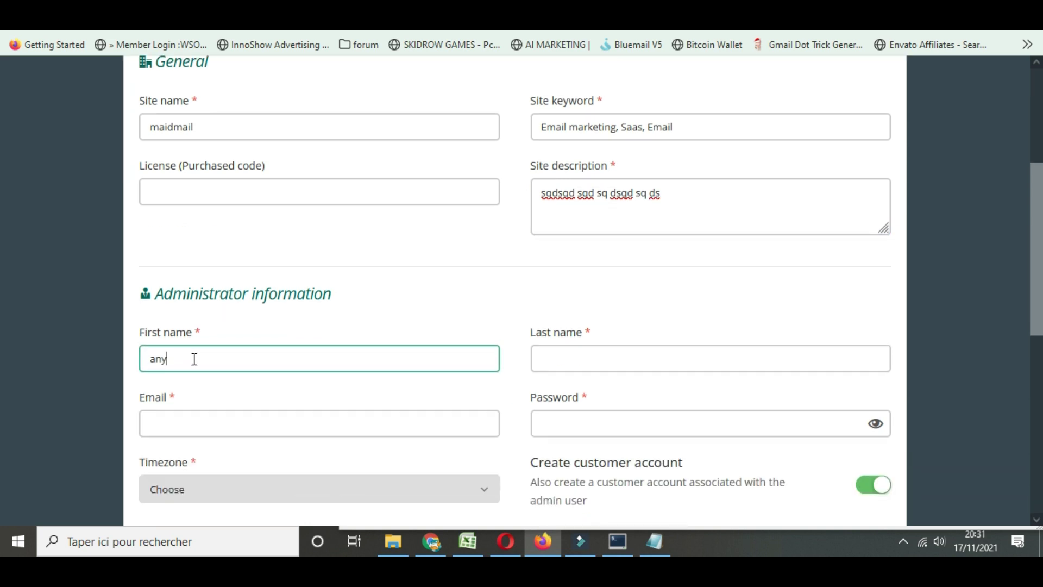
pyautogui.doubleClick(193, 357)
pyautogui.click(598, 358)
pyautogui.write('any')
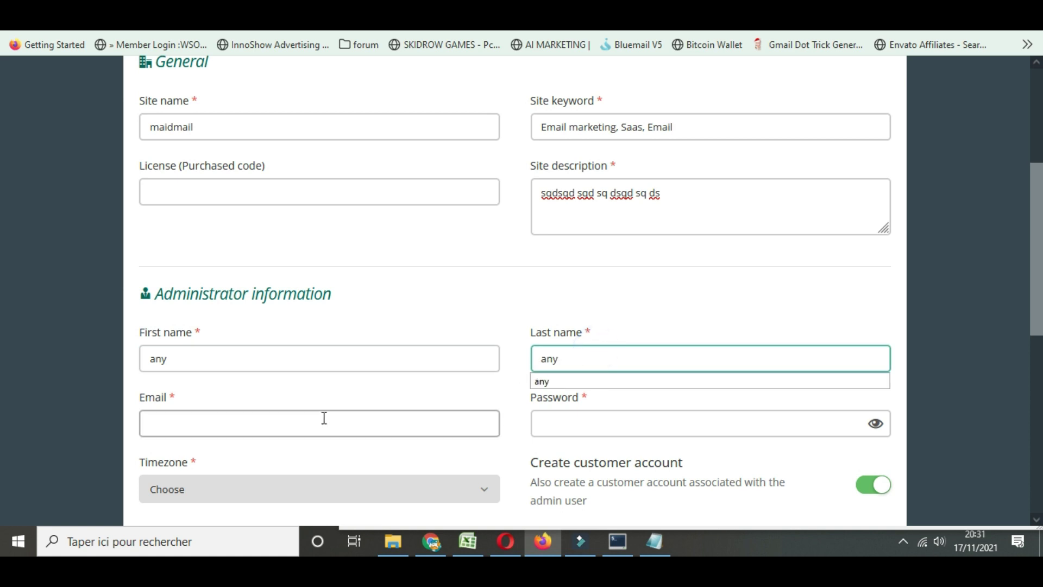
pyautogui.click(323, 419)
pyautogui.click(207, 450)
# Choose timezone Africa/Casablanca, sender e-mail as the admin address, sender name maidmail, then submit
pyautogui.scroll(-6, 431, 405)
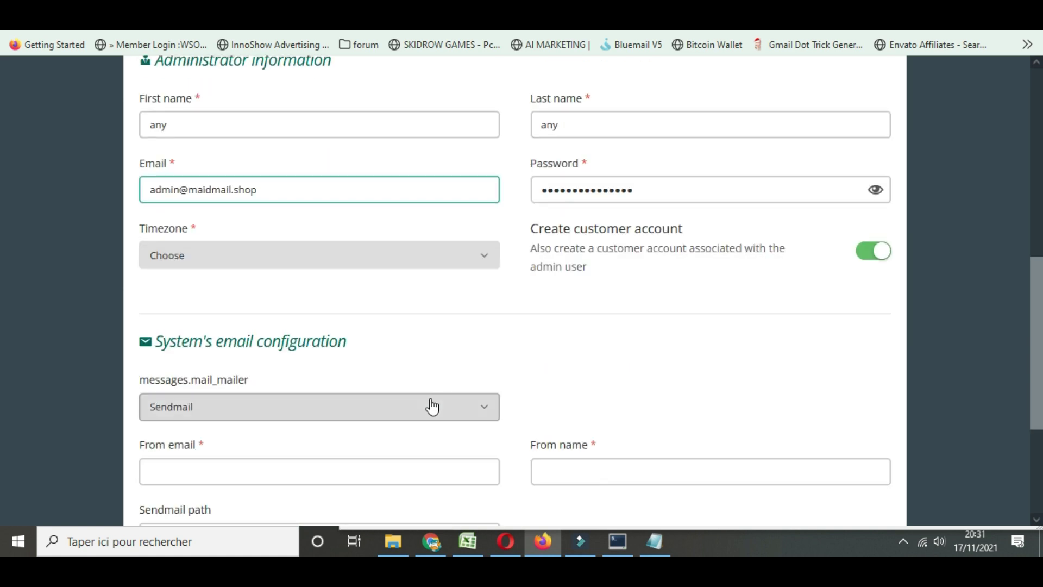
pyautogui.click(226, 175)
pyautogui.write('casa')
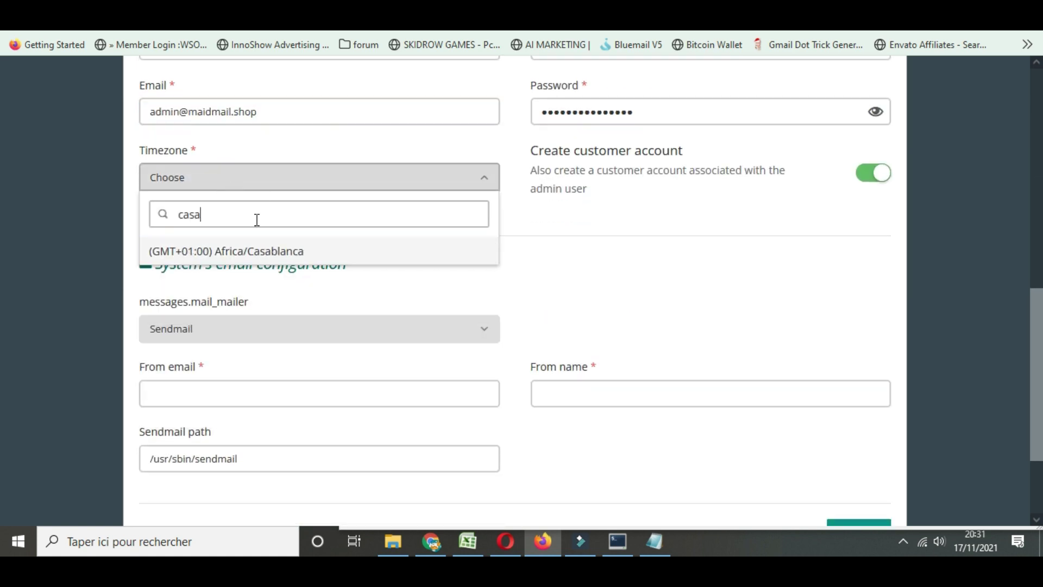
pyautogui.click(245, 249)
pyautogui.scroll(-2, 247, 378)
pyautogui.click(220, 324)
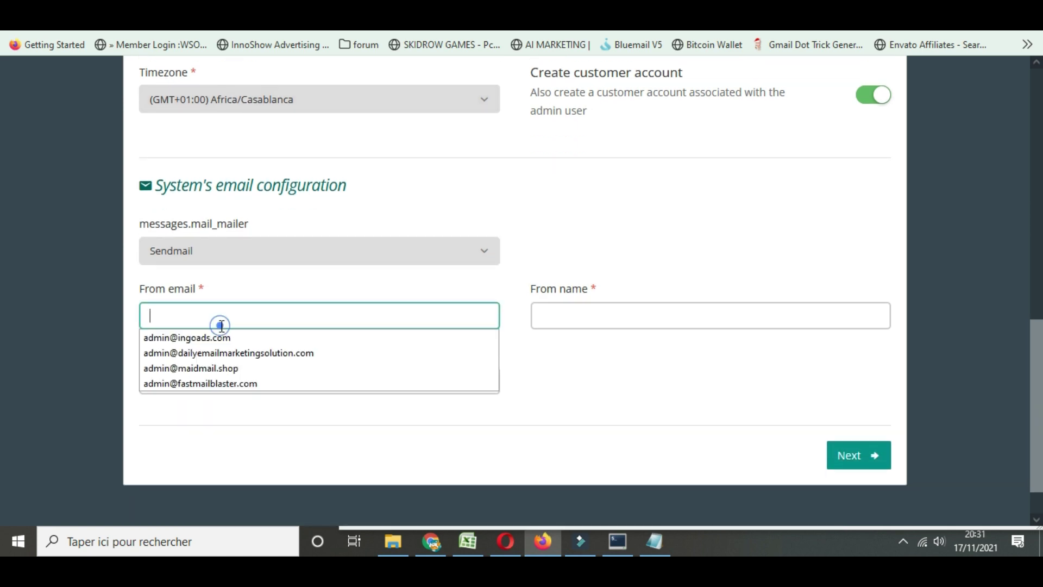
pyautogui.click(239, 368)
pyautogui.click(597, 304)
pyautogui.click(568, 368)
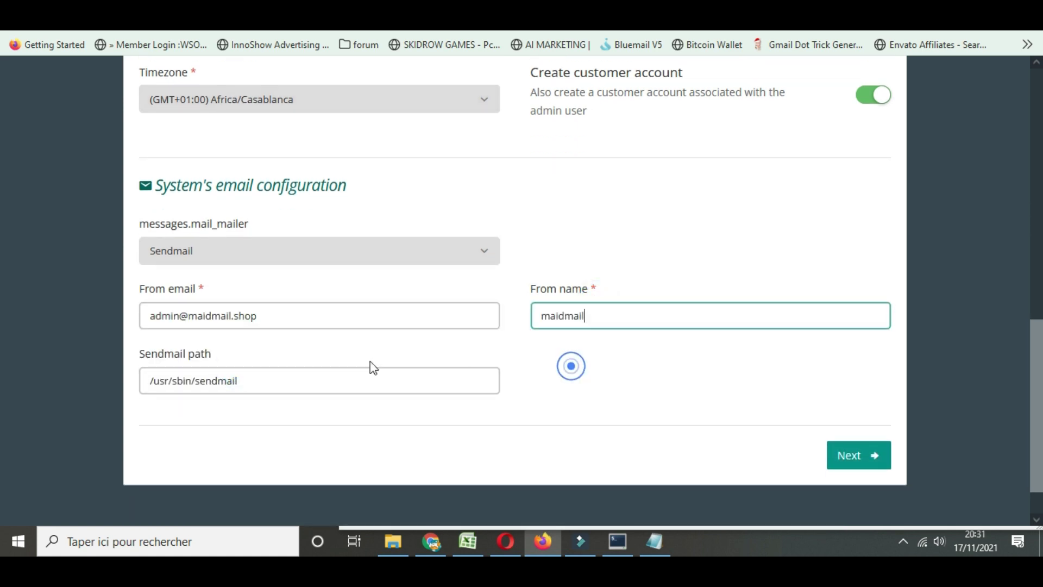
pyautogui.click(870, 458)
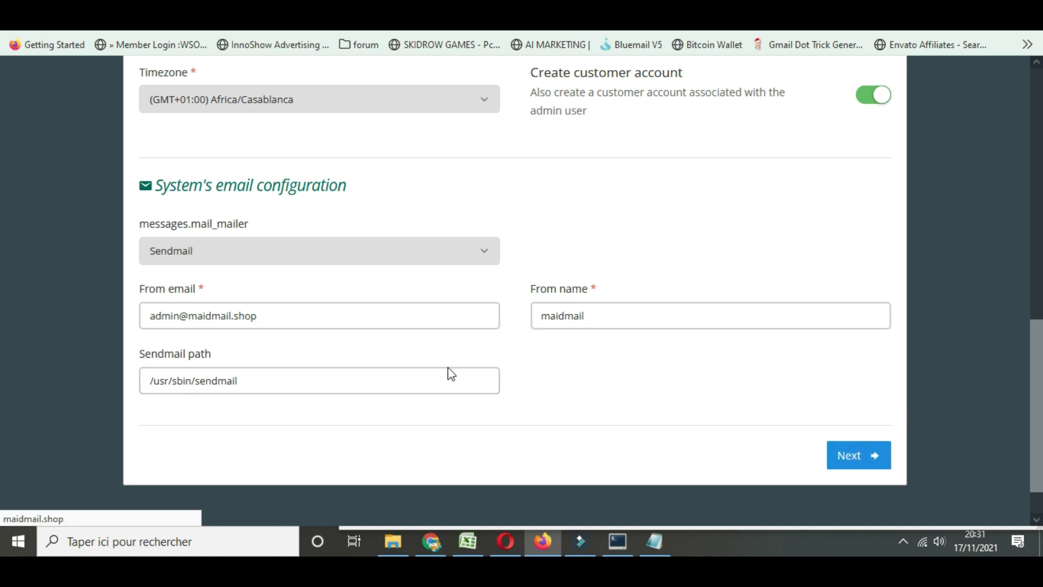
# Set the database hostname to localhost and the username to the admin account
pyautogui.scroll(-3, 391, 316)
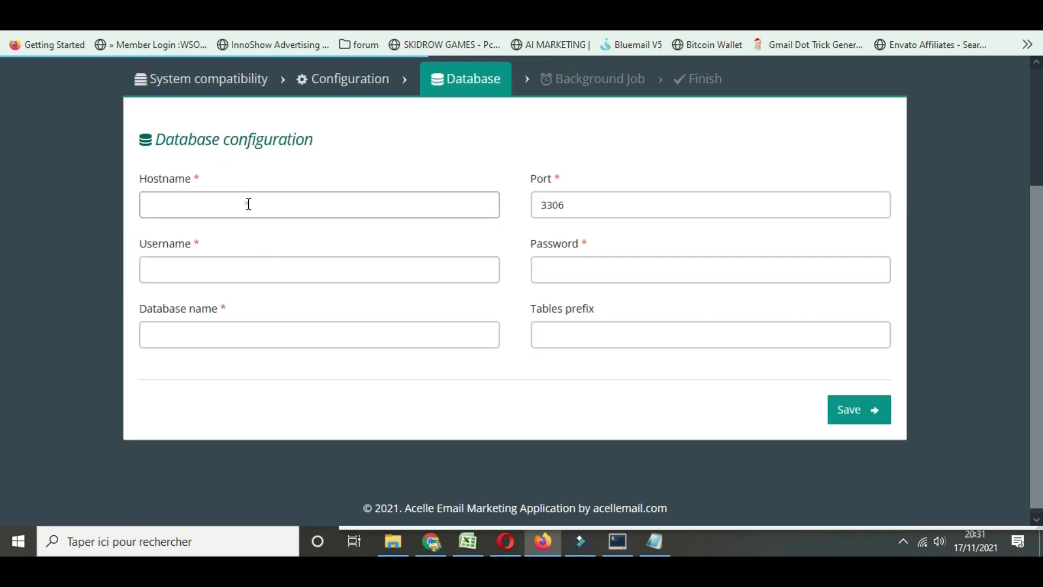
pyautogui.click(248, 203)
pyautogui.write('l')
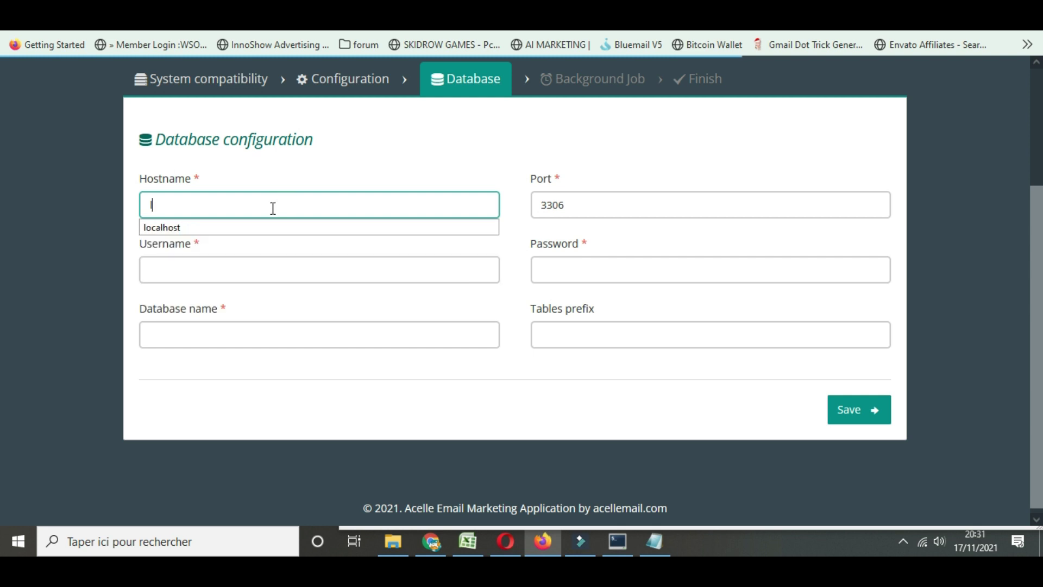
pyautogui.click(214, 227)
pyautogui.click(231, 271)
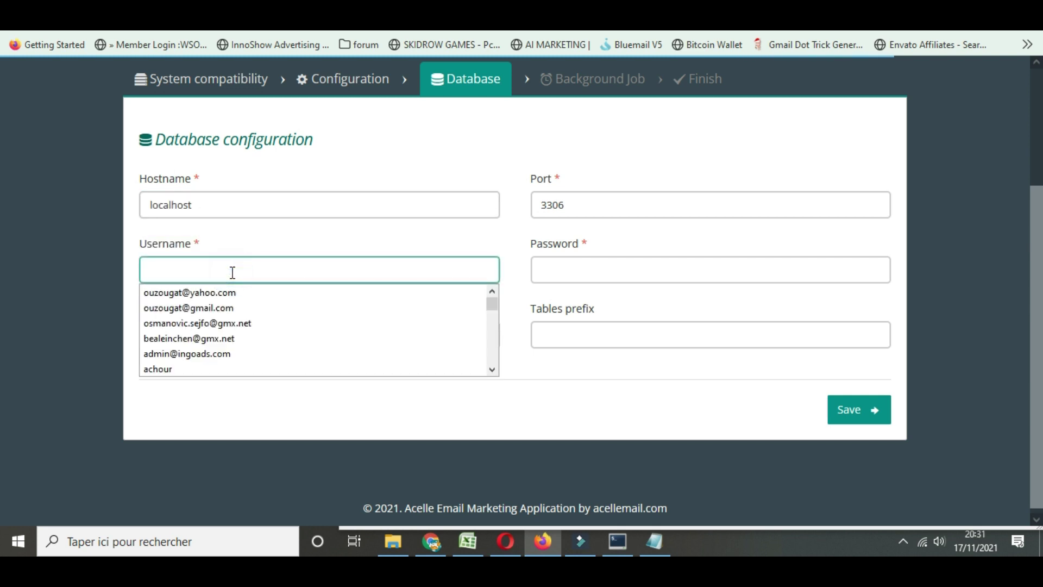
pyautogui.scroll(-3, 223, 360)
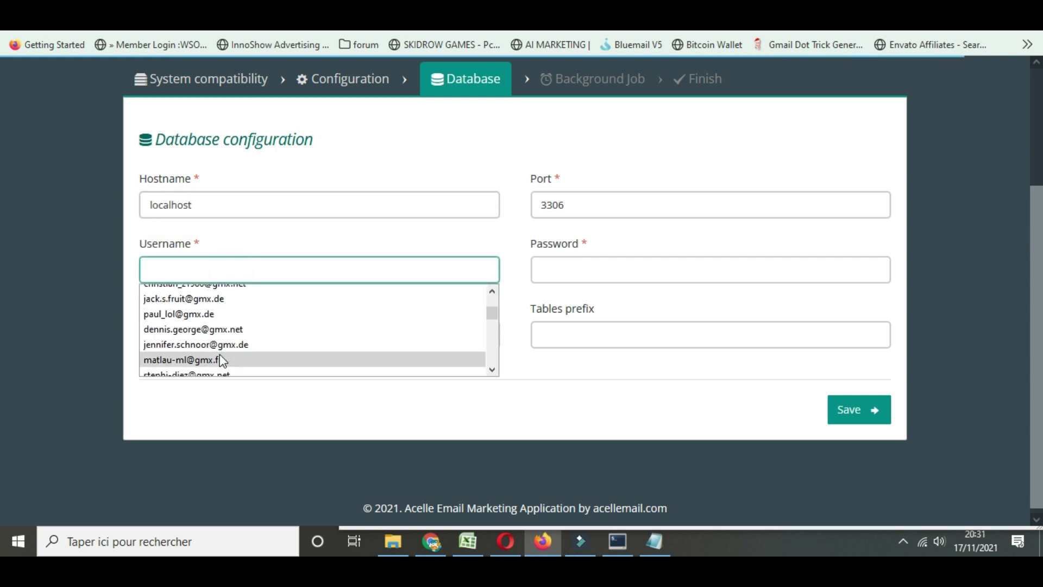
pyautogui.write('ad')
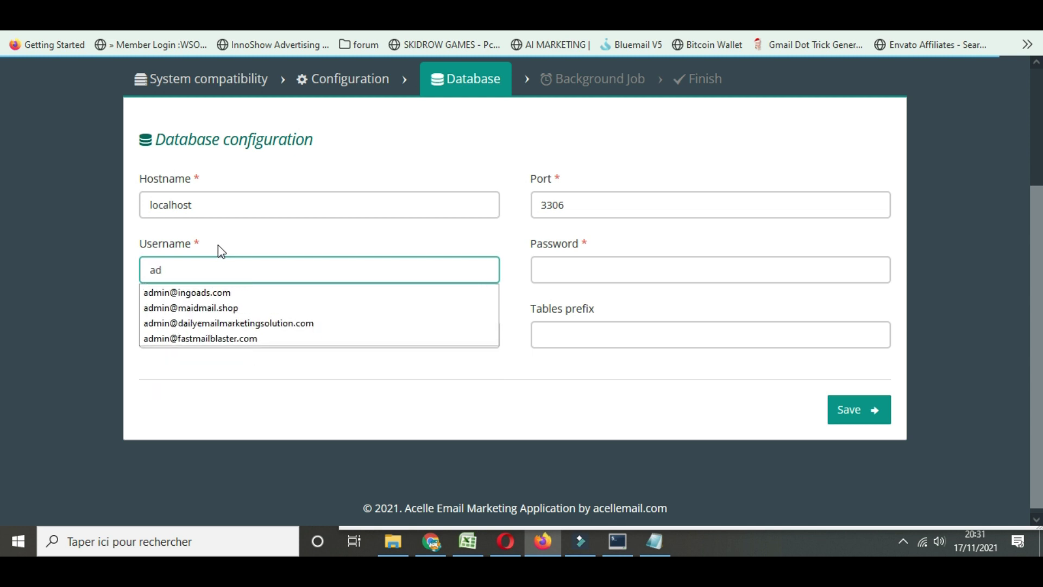
pyautogui.click(227, 309)
# Paste the database password from the notes, choose database maidmail, and save the settings
pyautogui.click(551, 267)
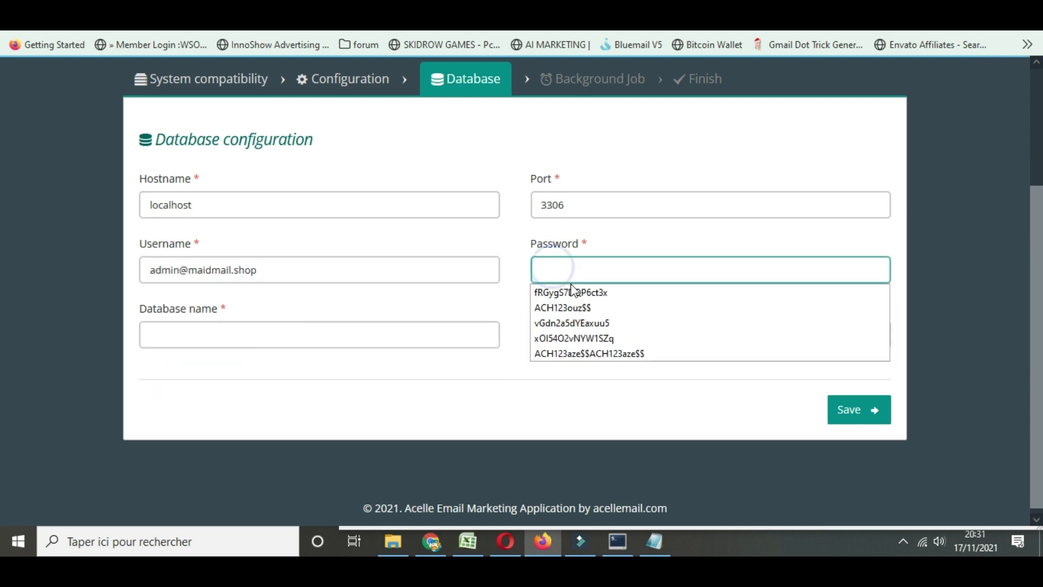
pyautogui.click(667, 553)
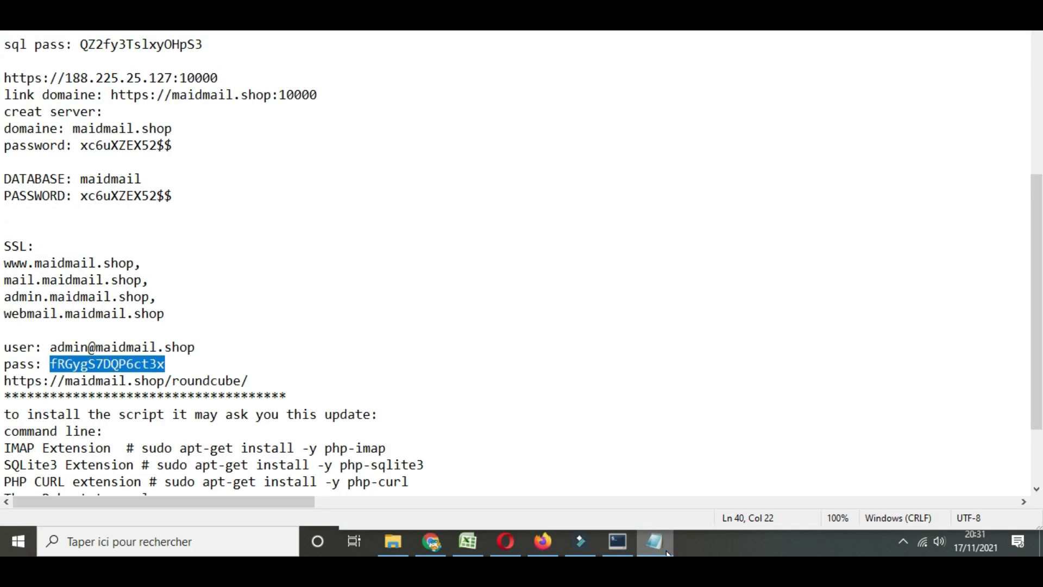
pyautogui.click(667, 553)
pyautogui.hotkey('ctrl', 'v')
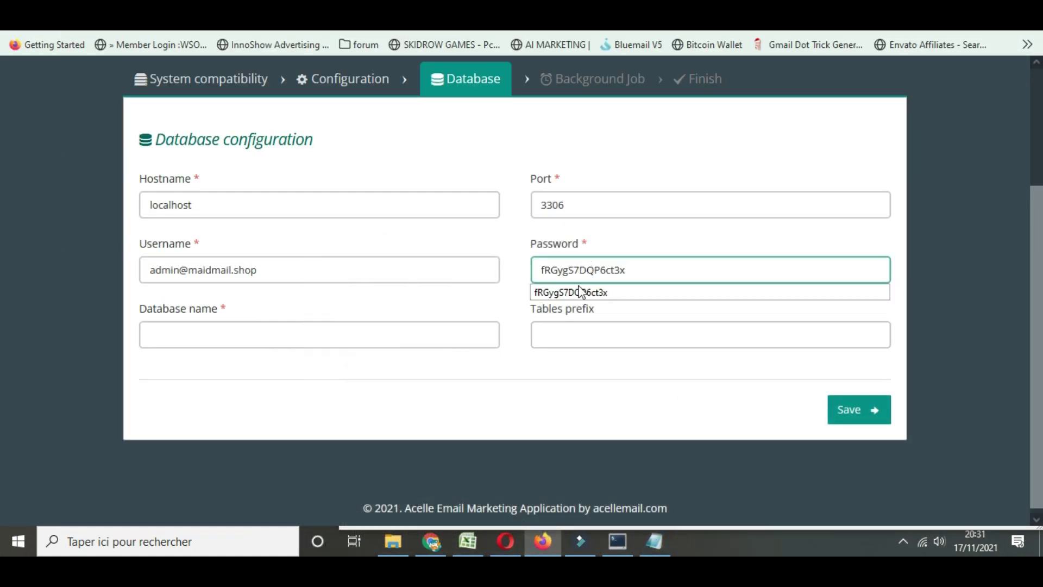
pyautogui.click(297, 333)
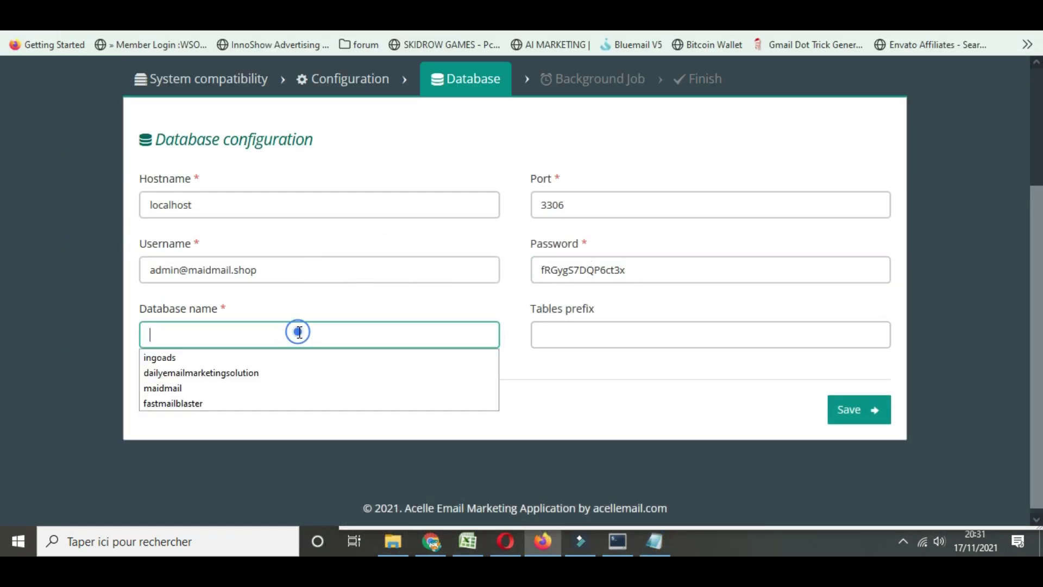
pyautogui.click(203, 381)
pyautogui.click(866, 415)
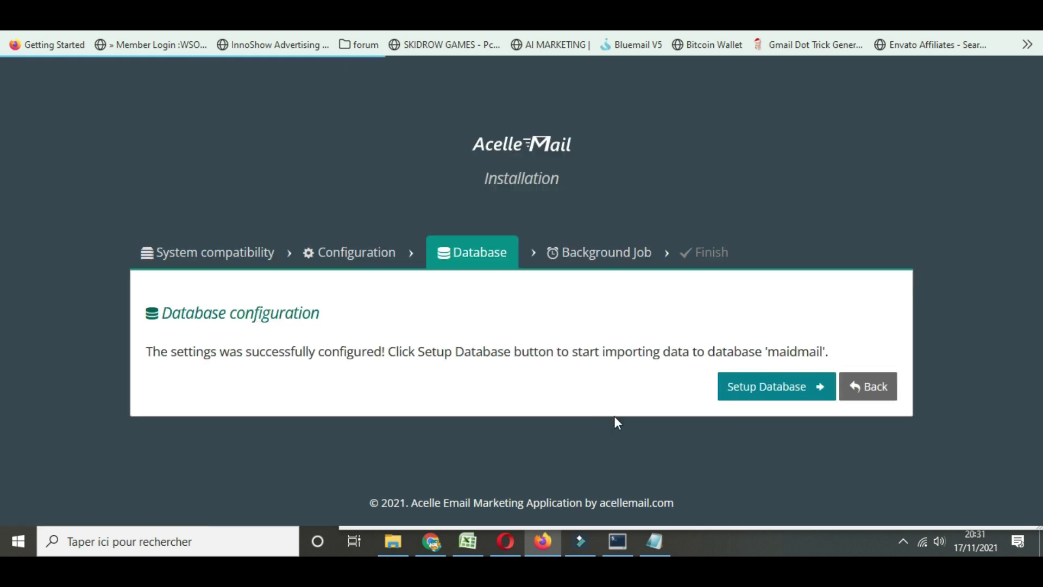
# Run Setup Database to import the installation data into the maidmail database
pyautogui.click(757, 400)
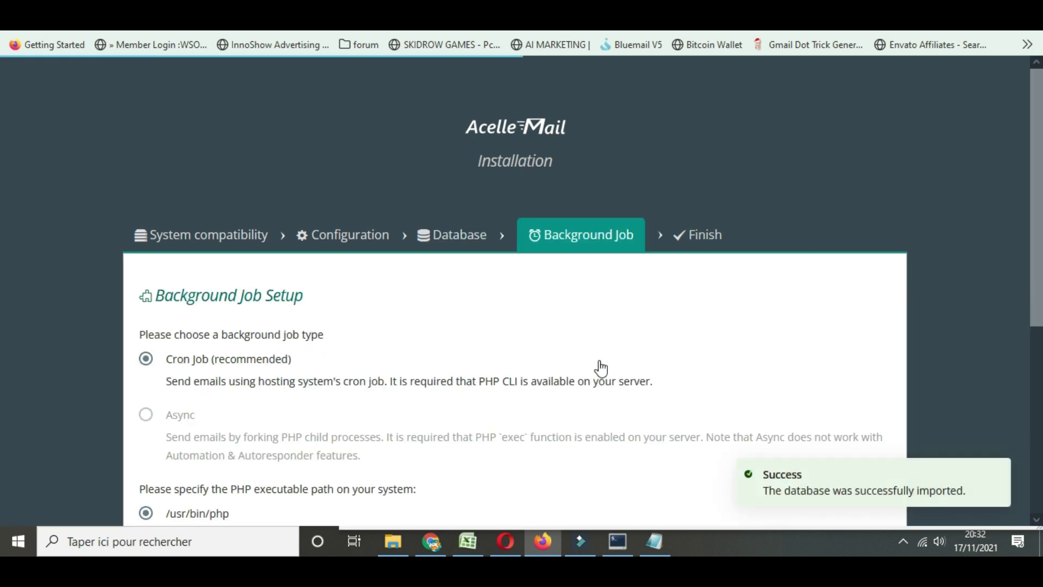
# Save the Cron Job background setting, reopen it, and save it again
pyautogui.scroll(-5, 463, 305)
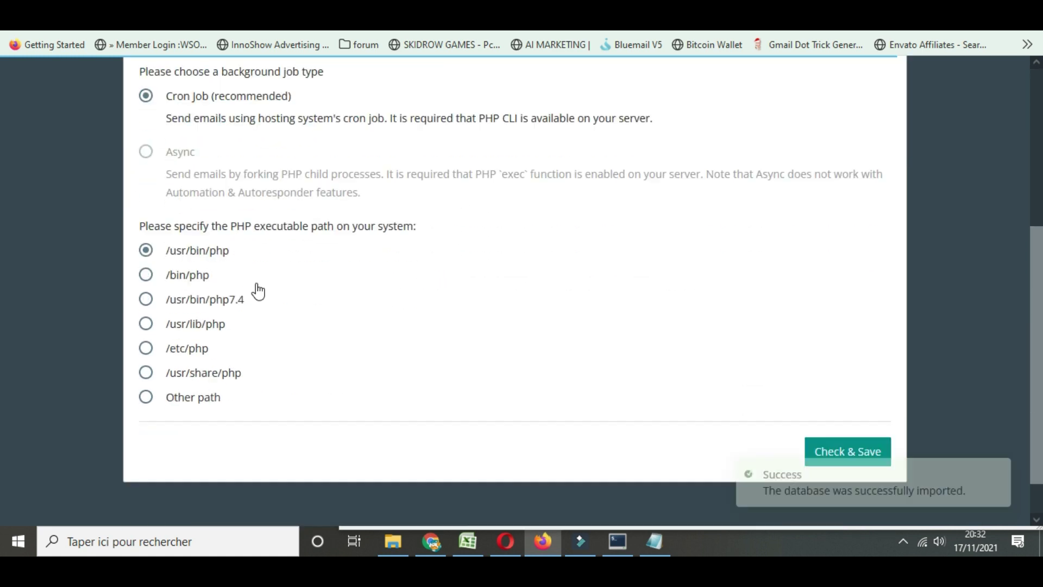
pyautogui.click(848, 405)
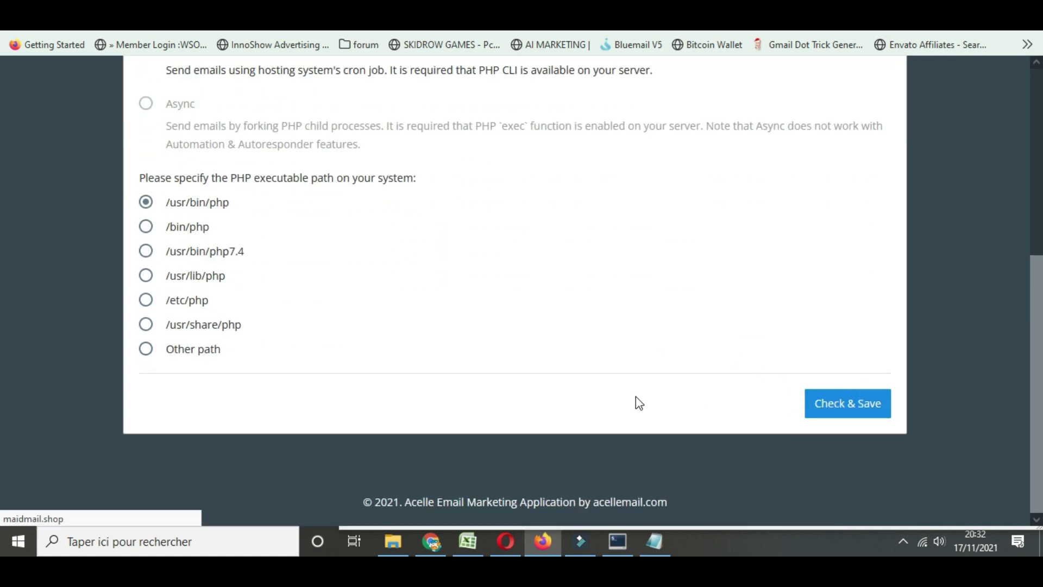
pyautogui.scroll(-1, 752, 379)
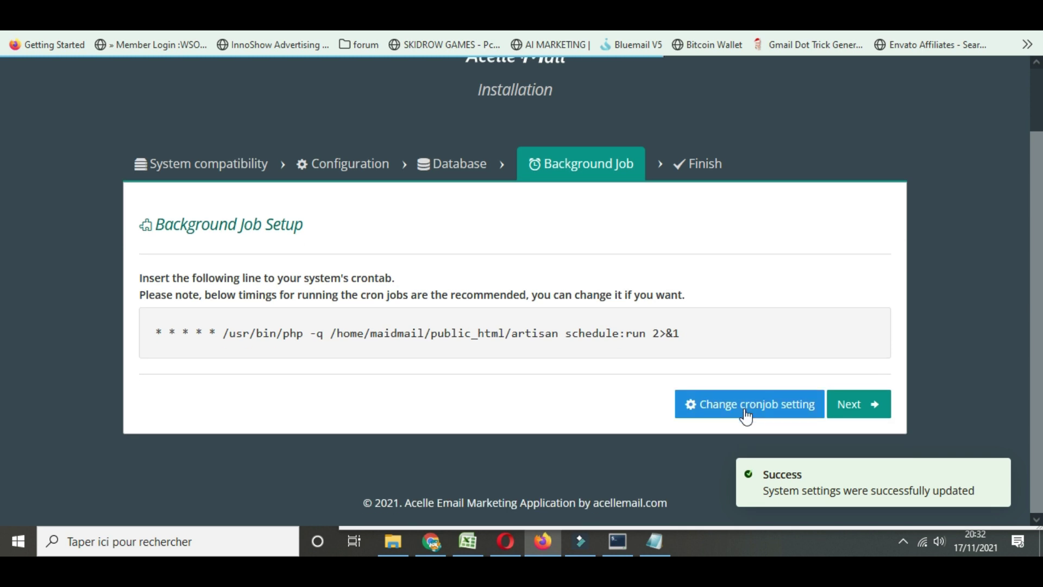
pyautogui.click(742, 413)
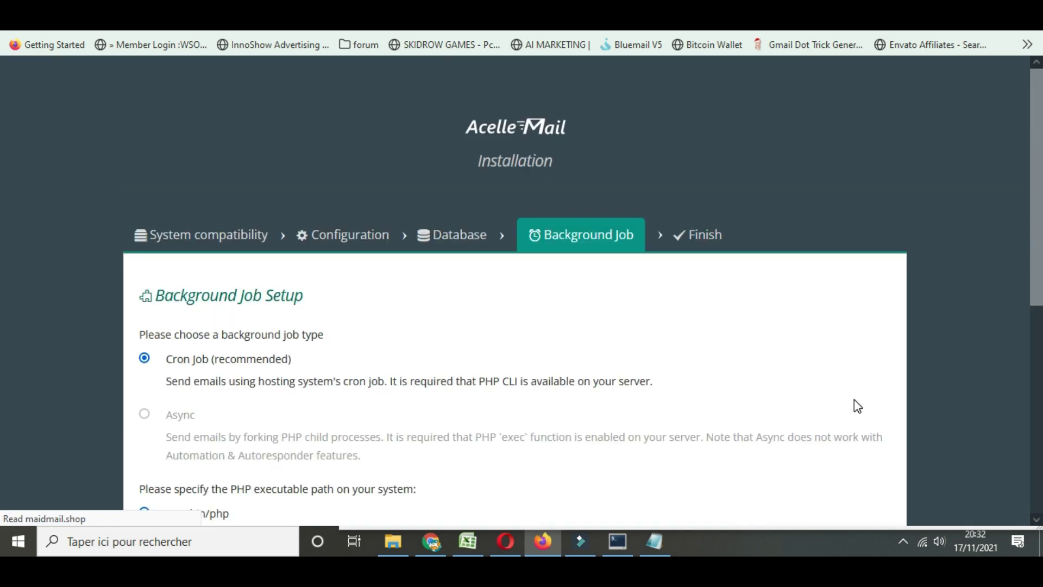
pyautogui.scroll(-5, 685, 375)
pyautogui.click(865, 405)
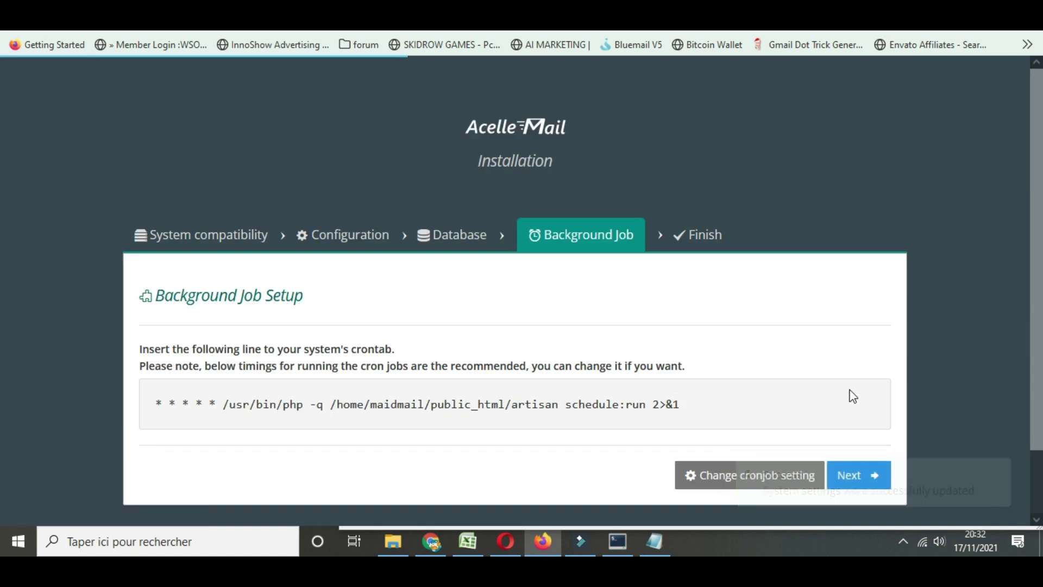
# Finish the installation and go to the Admin Panel login page
pyautogui.scroll(-1, 852, 393)
pyautogui.click(854, 405)
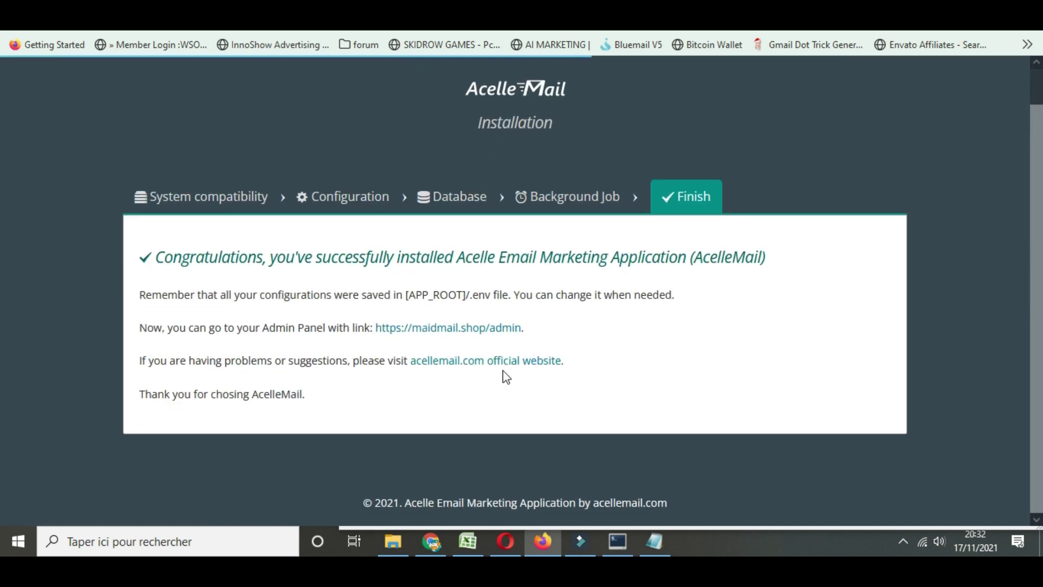
pyautogui.click(444, 329)
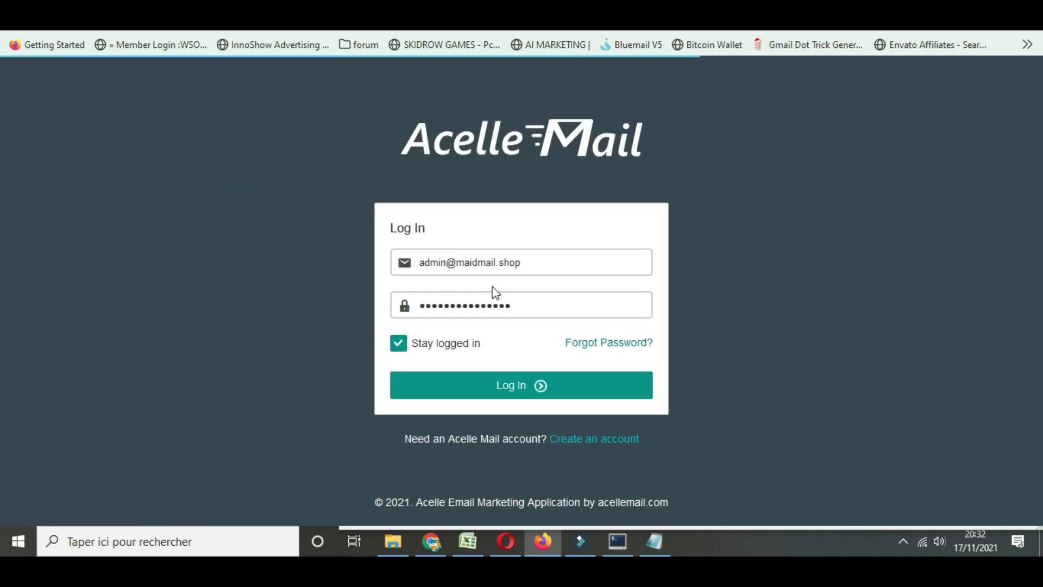
# Log in as administrator, look over the dashboard, and confirm hiding the CronJob warning
pyautogui.click(550, 392)
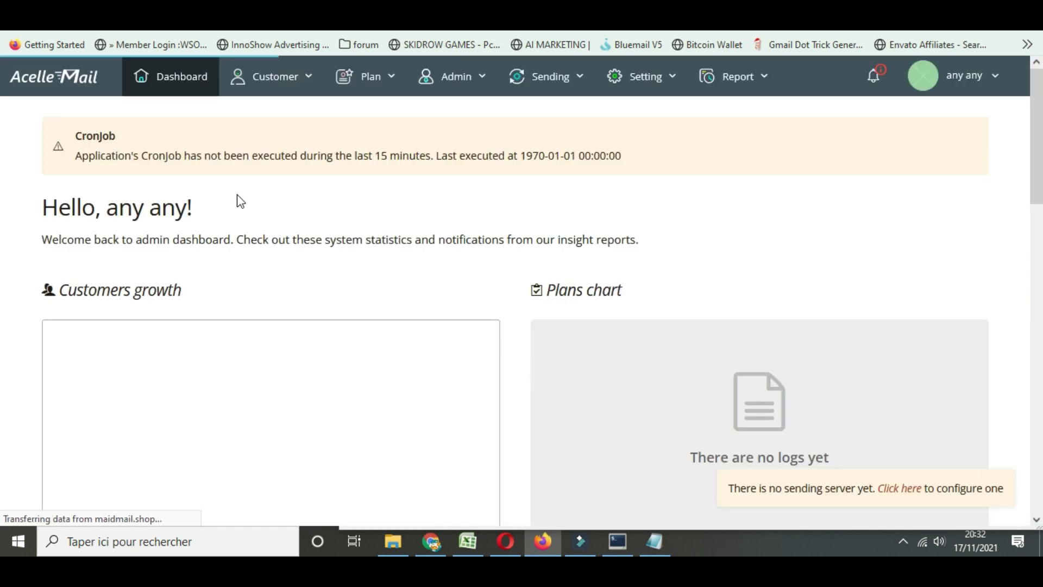
pyautogui.scroll(-4, 496, 268)
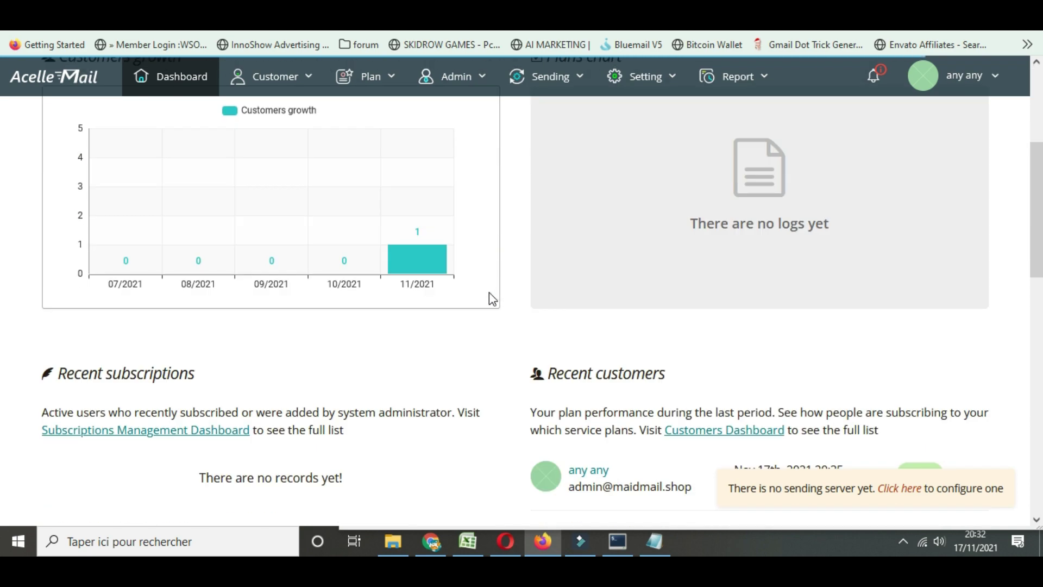
pyautogui.scroll(-5, 489, 293)
pyautogui.scroll(-7, 489, 293)
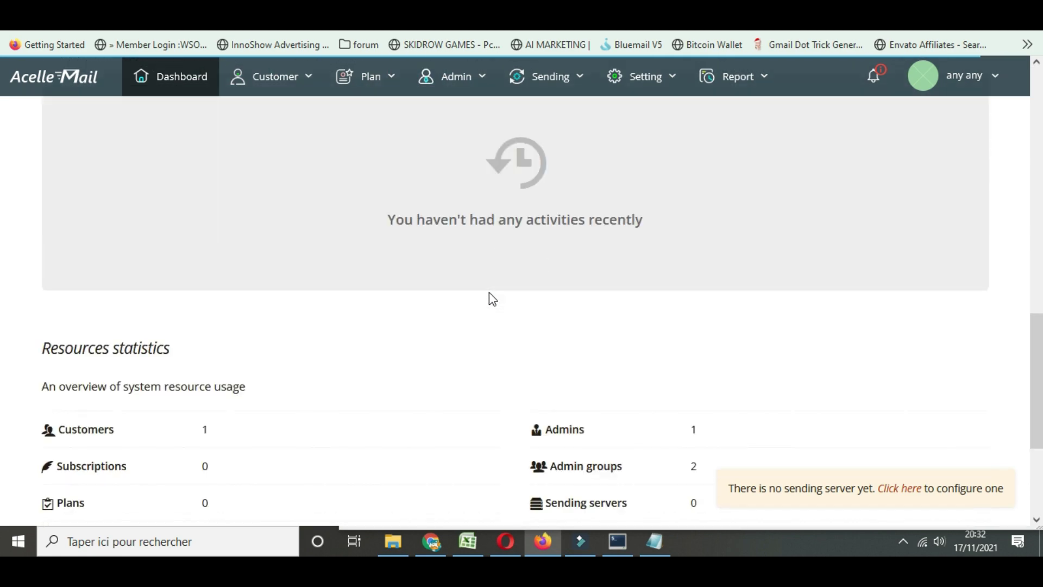
pyautogui.scroll(6, 489, 292)
pyautogui.scroll(10, 489, 292)
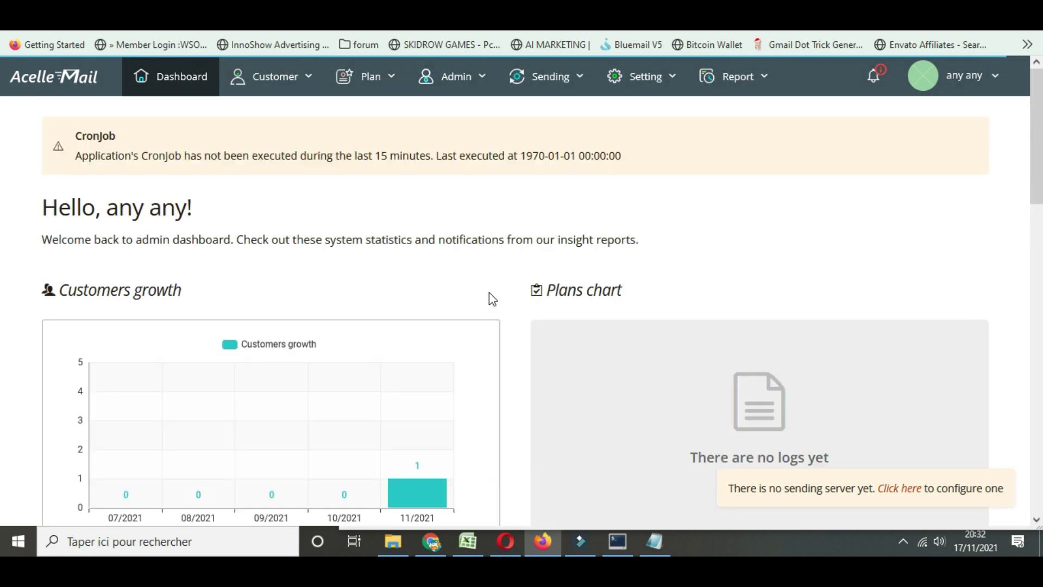
pyautogui.click(234, 157)
pyautogui.click(589, 319)
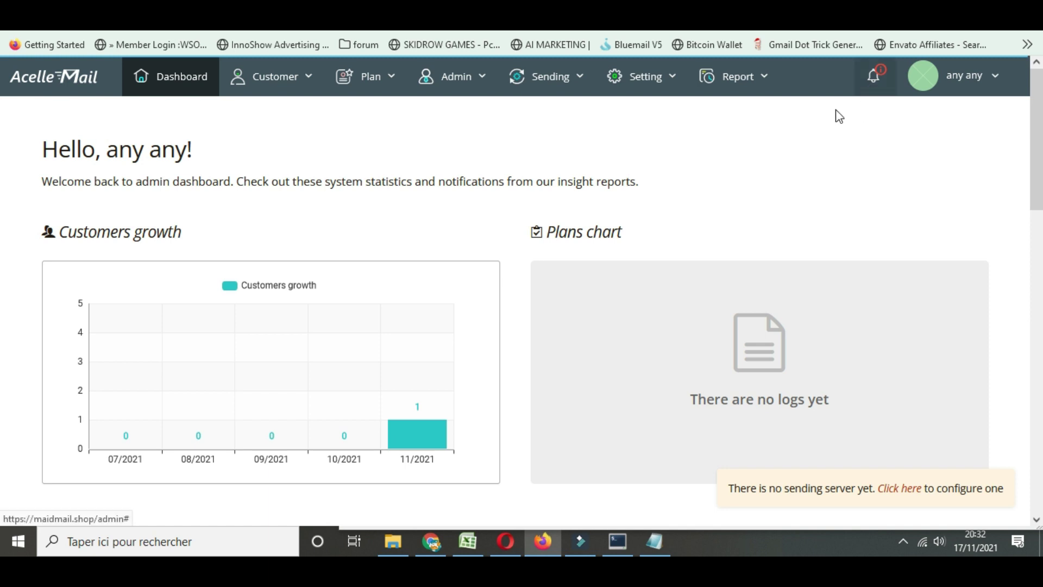
# Visit the Customers list, then open Sending > Sending servers, which shows none configured
pyautogui.click(291, 78)
pyautogui.click(274, 114)
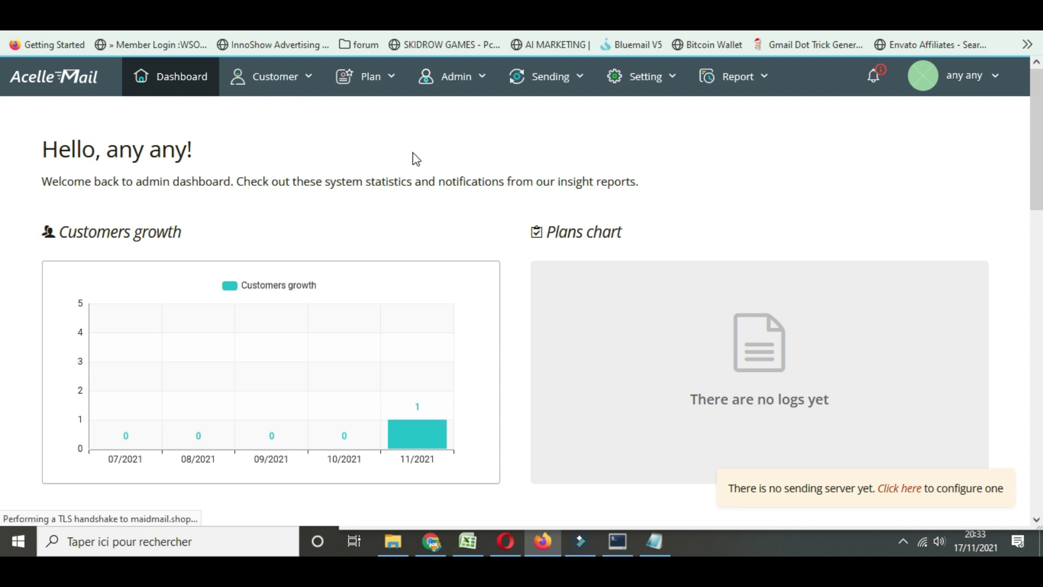
pyautogui.click(368, 82)
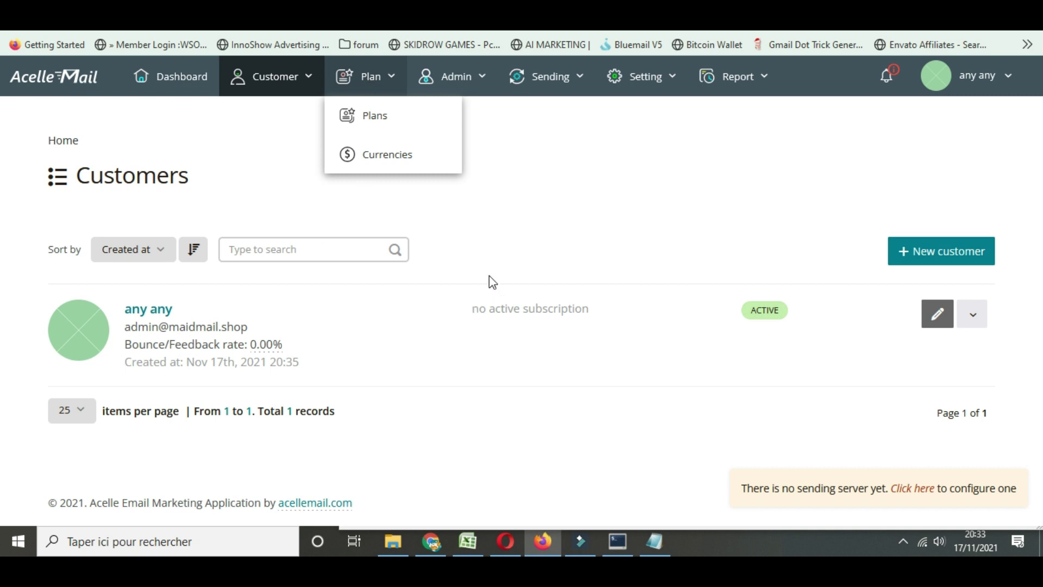
pyautogui.click(557, 89)
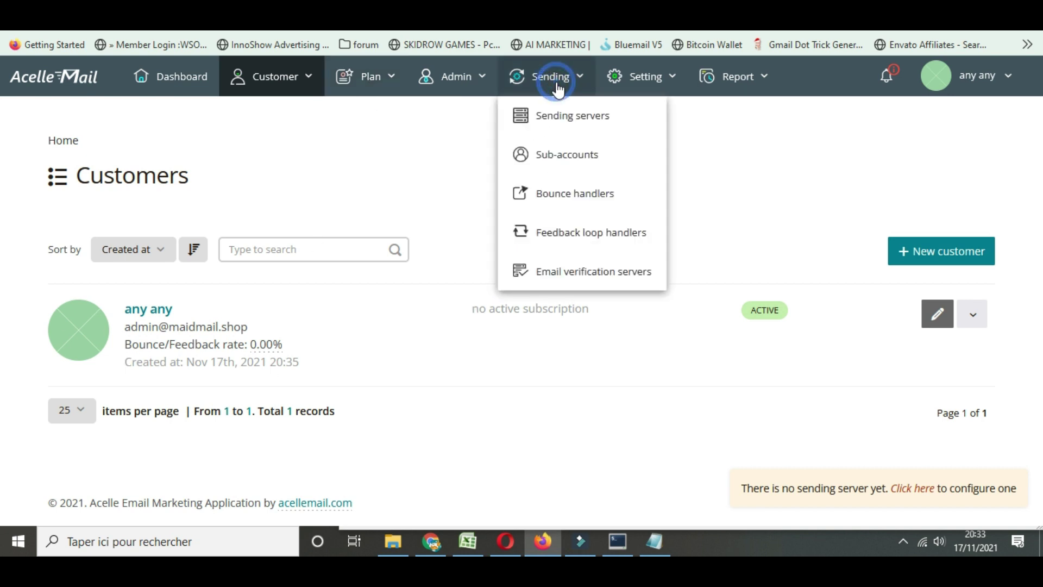
pyautogui.click(564, 124)
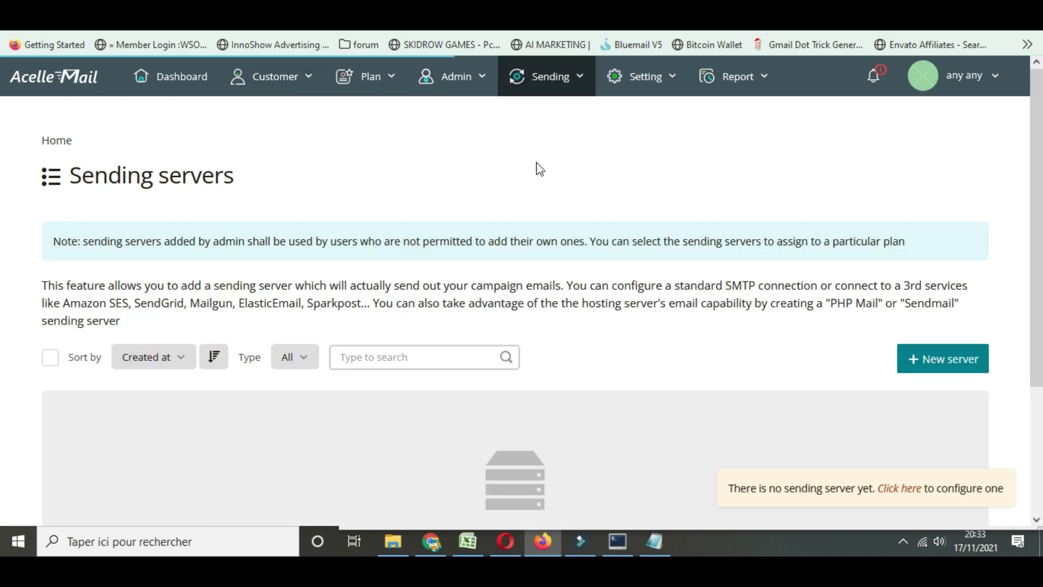
pyautogui.scroll(-2, 546, 190)
pyautogui.scroll(-2, 597, 195)
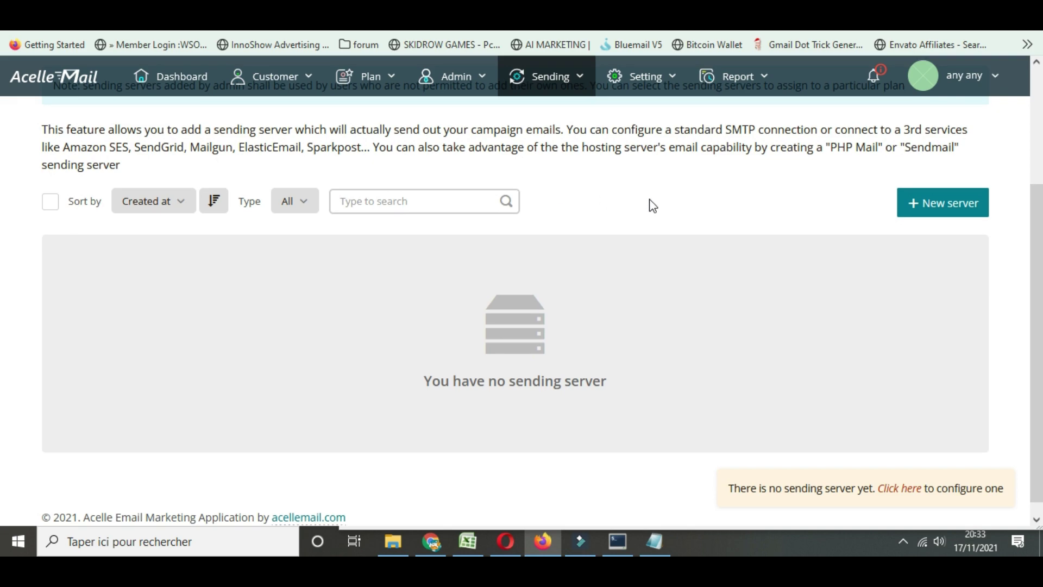
# Start a New server and browse the Select sending server type list without choosing one
pyautogui.click(961, 205)
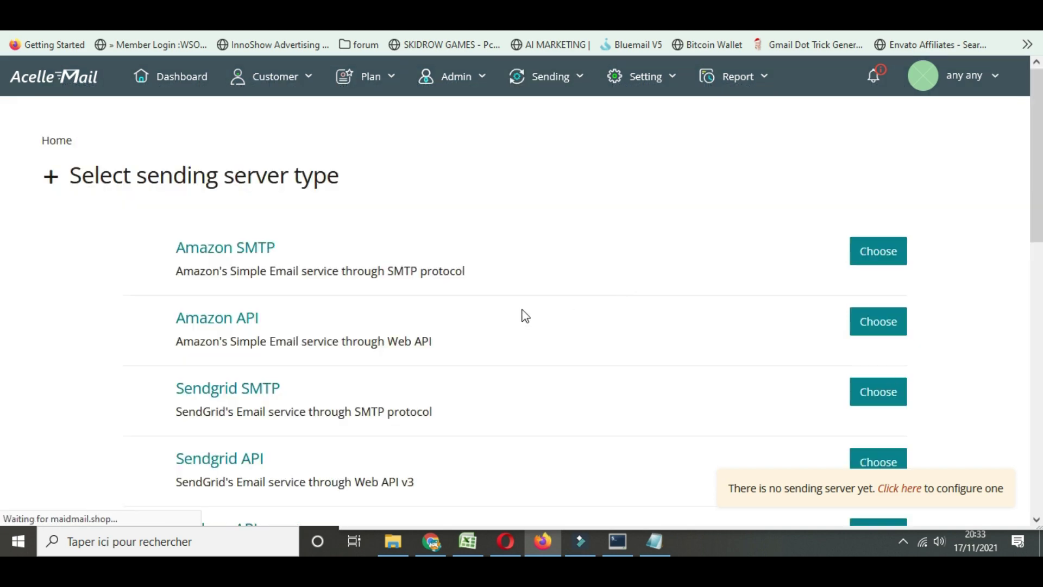
pyautogui.scroll(-10, 283, 293)
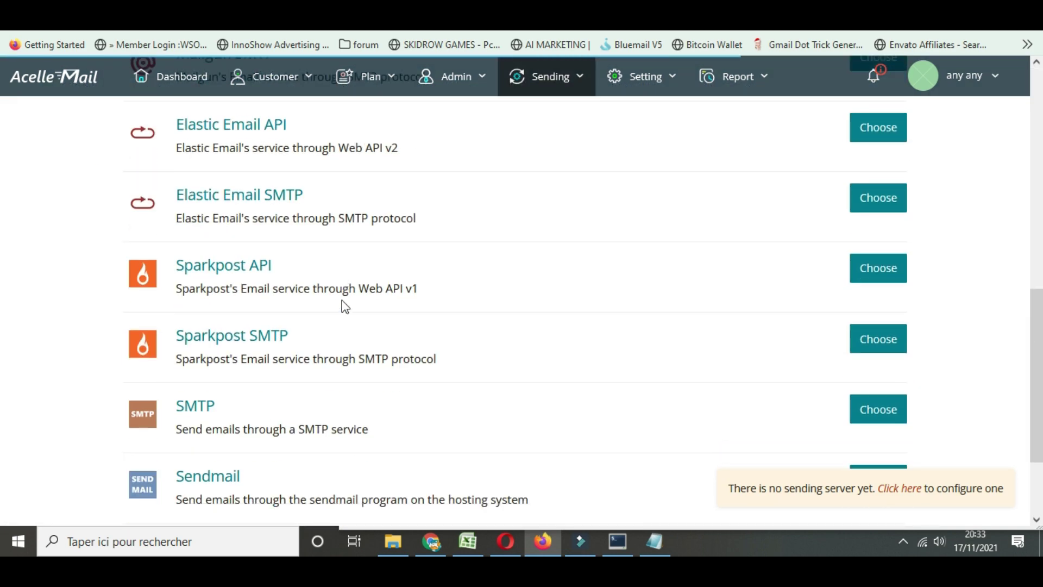
pyautogui.scroll(6, 342, 300)
pyautogui.scroll(4, 212, 241)
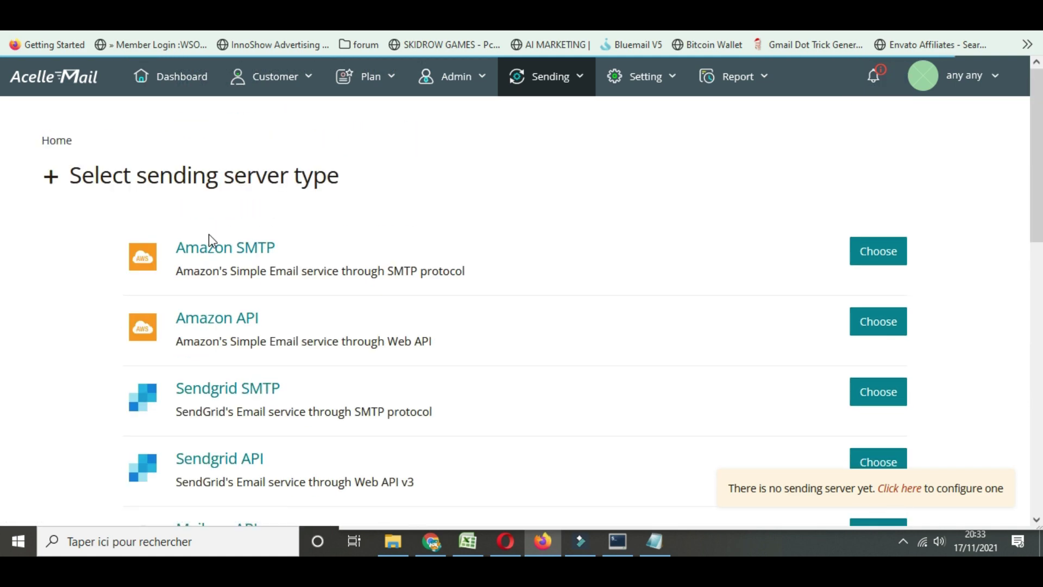
pyautogui.scroll(-10, 210, 236)
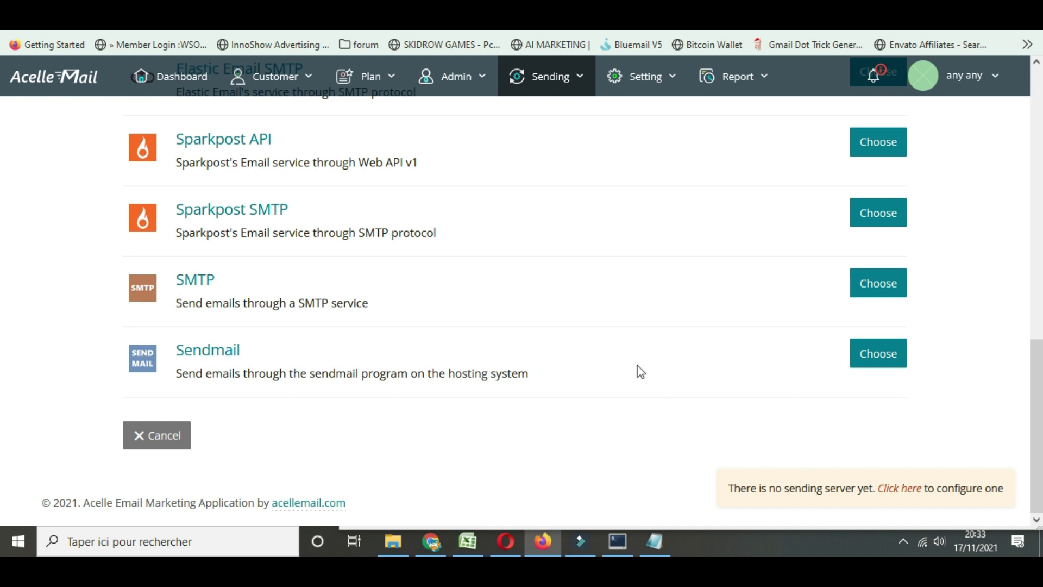
pyautogui.scroll(2, 636, 367)
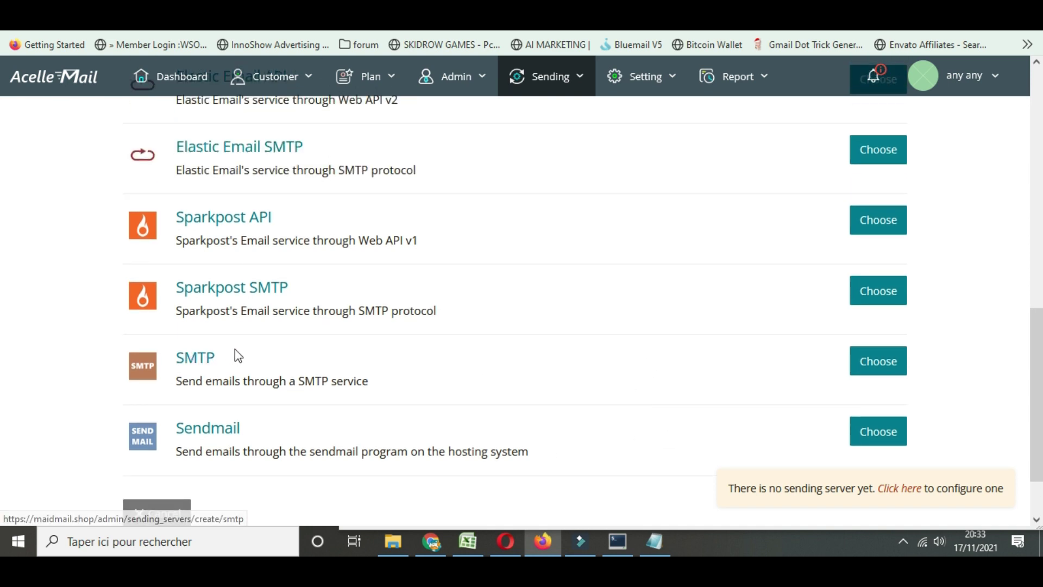
pyautogui.scroll(2, 237, 351)
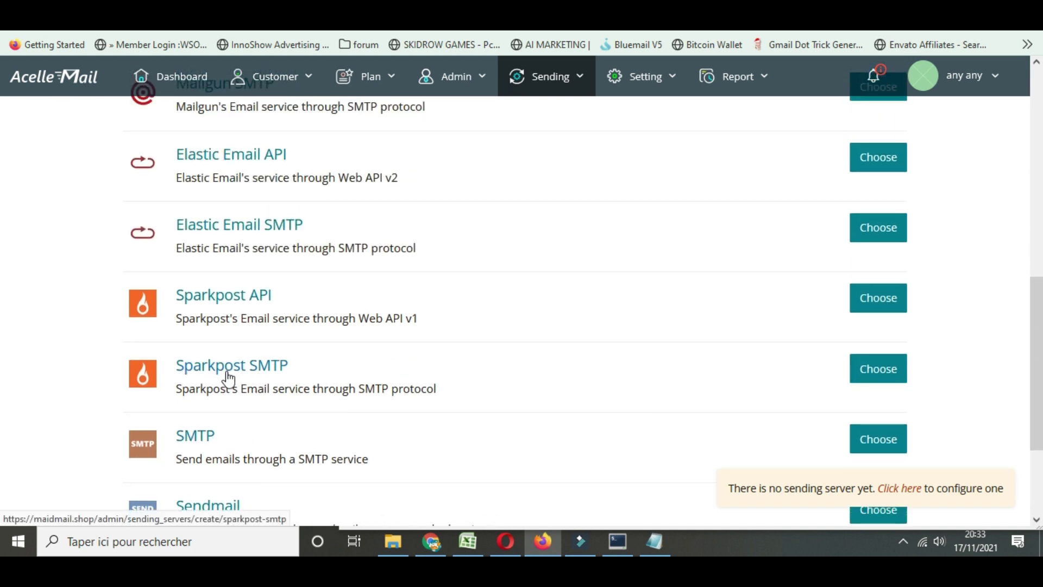
pyautogui.scroll(2, 214, 305)
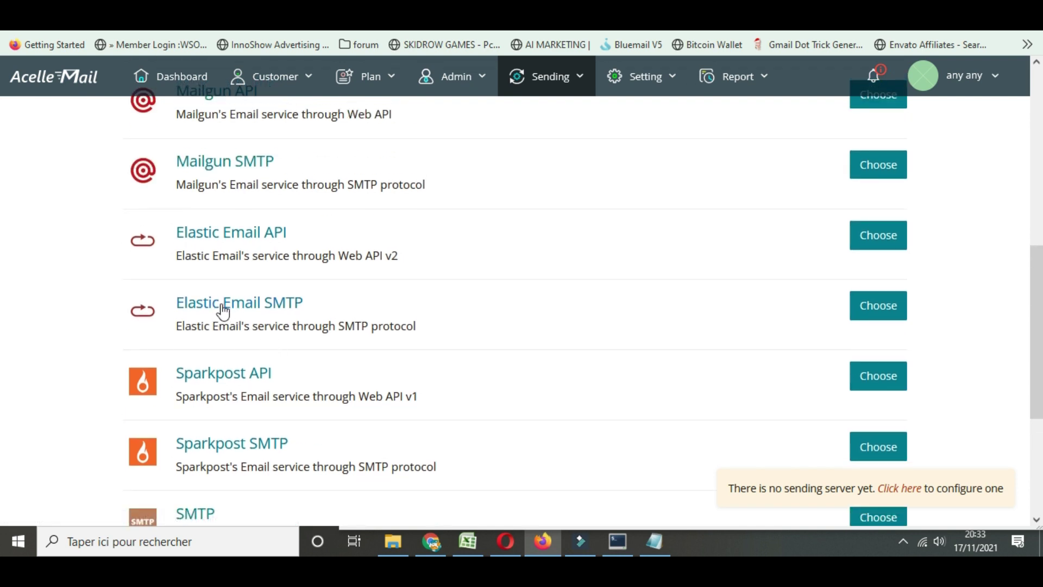
pyautogui.scroll(4, 292, 324)
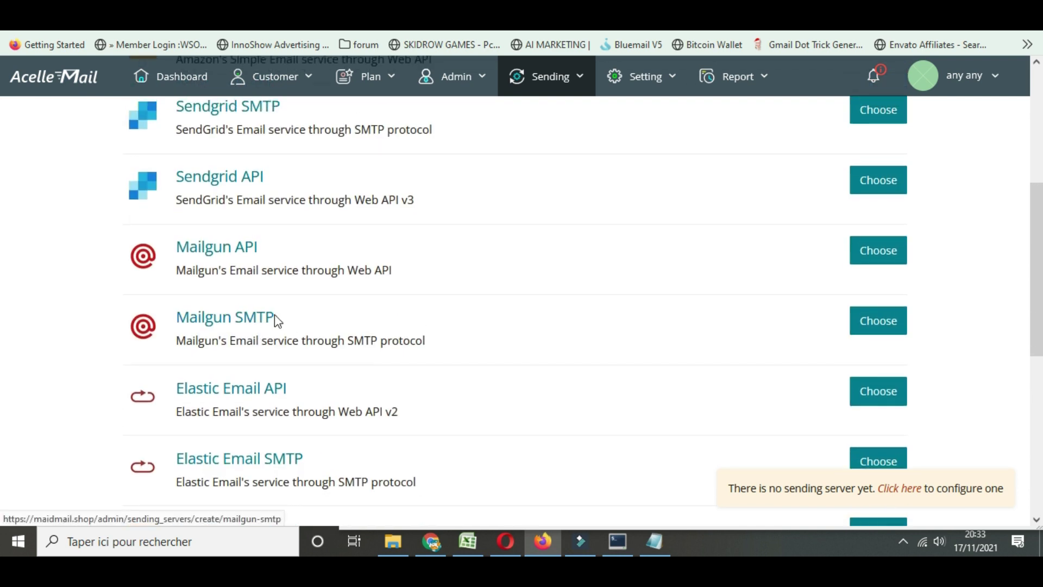
pyautogui.scroll(5, 277, 319)
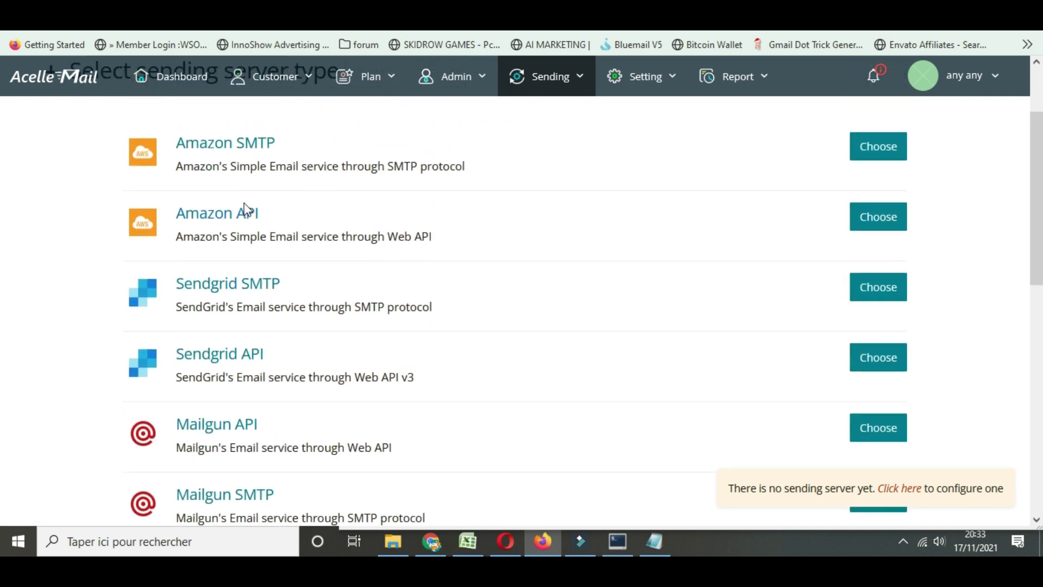
pyautogui.scroll(-7, 537, 231)
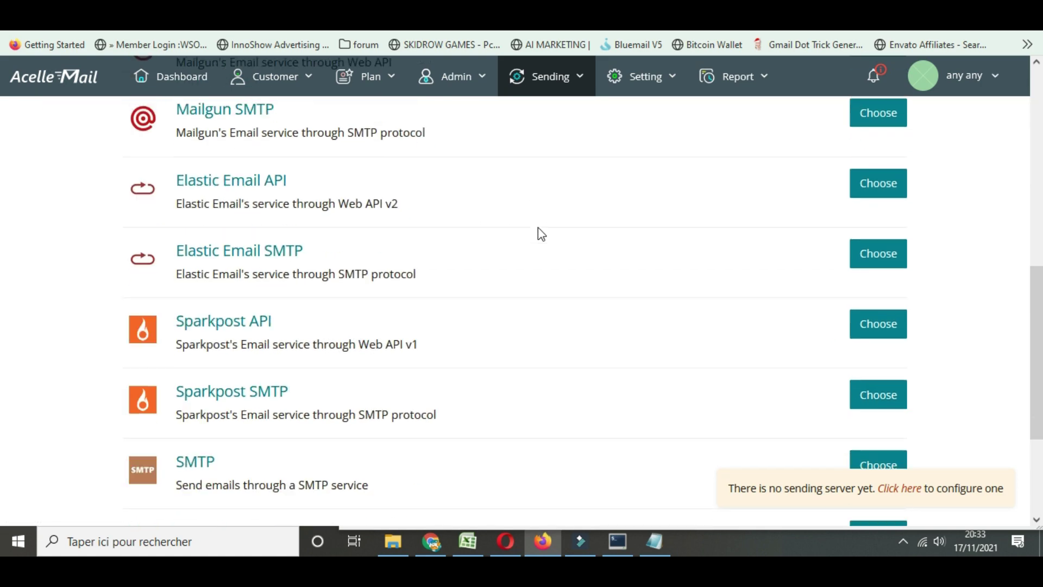
pyautogui.scroll(-3, 540, 233)
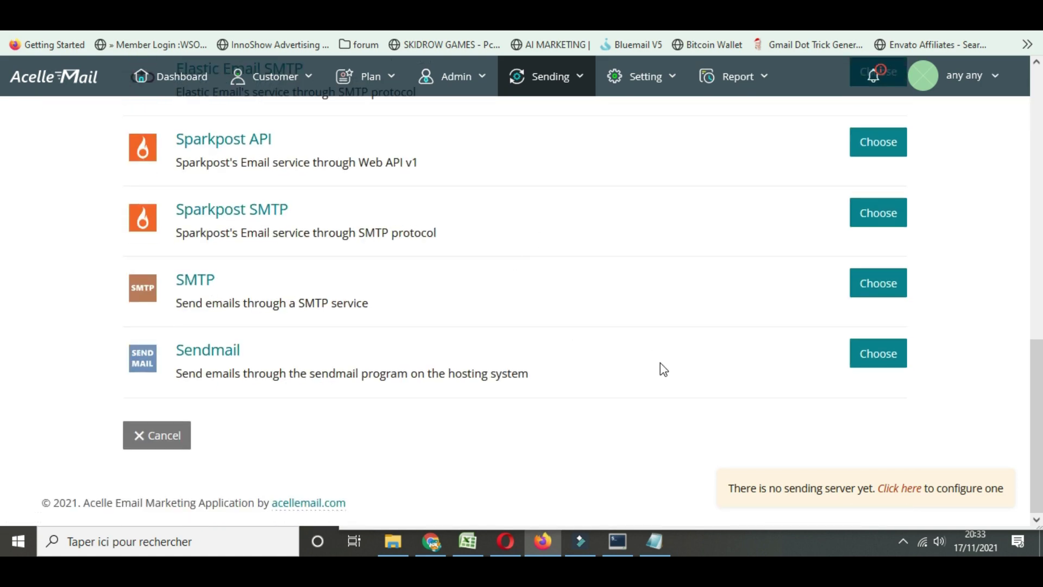
pyautogui.scroll(11, 651, 365)
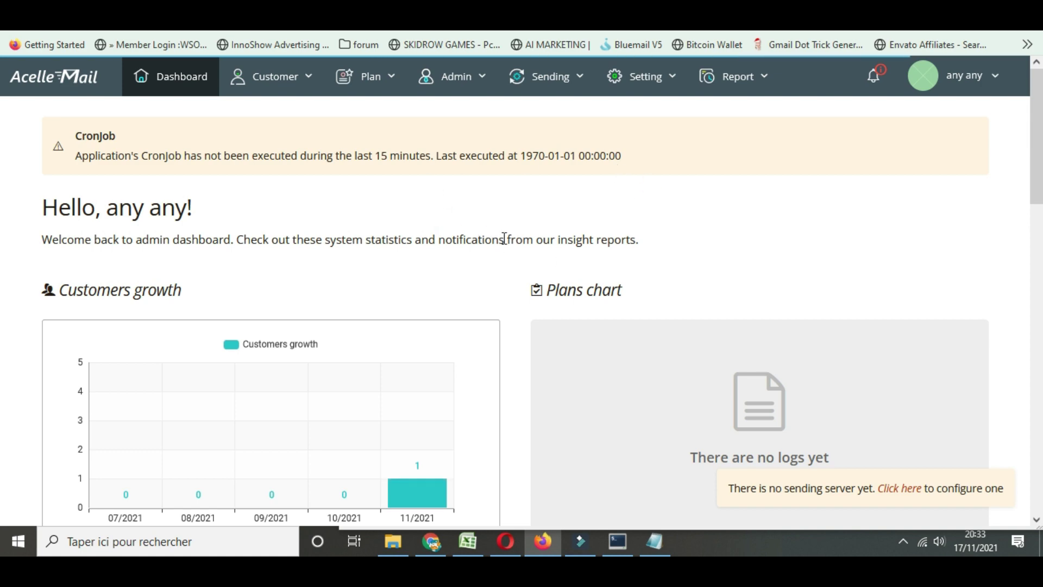
pyautogui.scroll(-6, 507, 245)
pyautogui.scroll(-5, 513, 312)
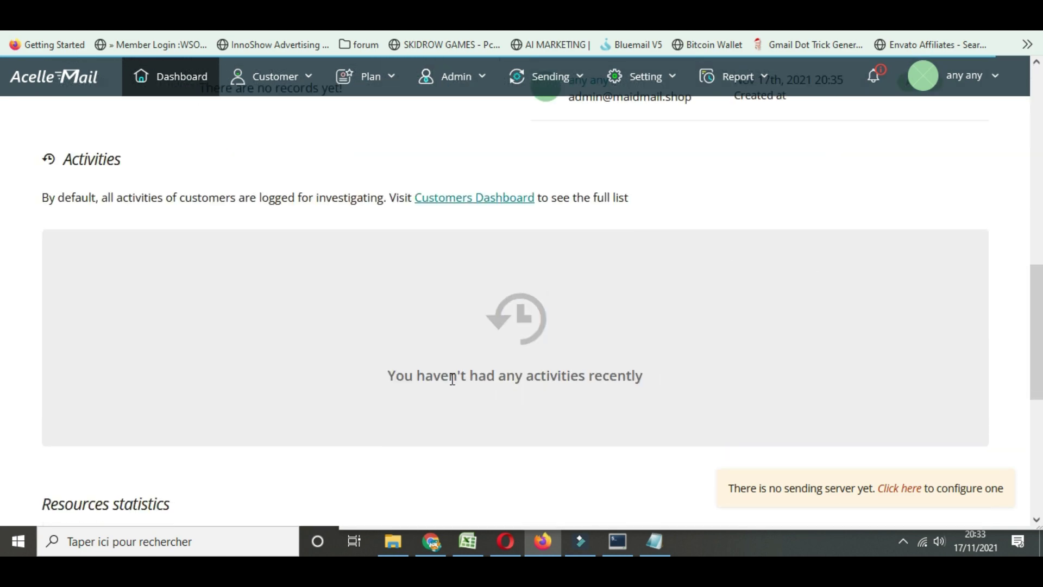
pyautogui.scroll(-4, 351, 294)
pyautogui.scroll(-3, 350, 292)
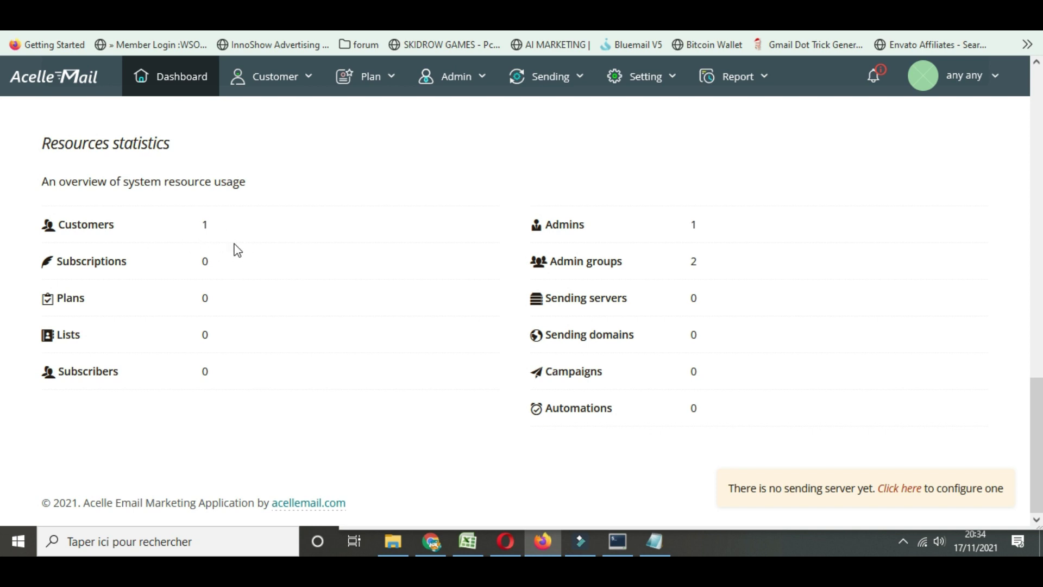
pyautogui.doubleClick(205, 225)
pyautogui.click(298, 225)
# Open Plan > Plans and scroll through the inactive Free, Standard, Premium and Essentials plans
pyautogui.click(367, 84)
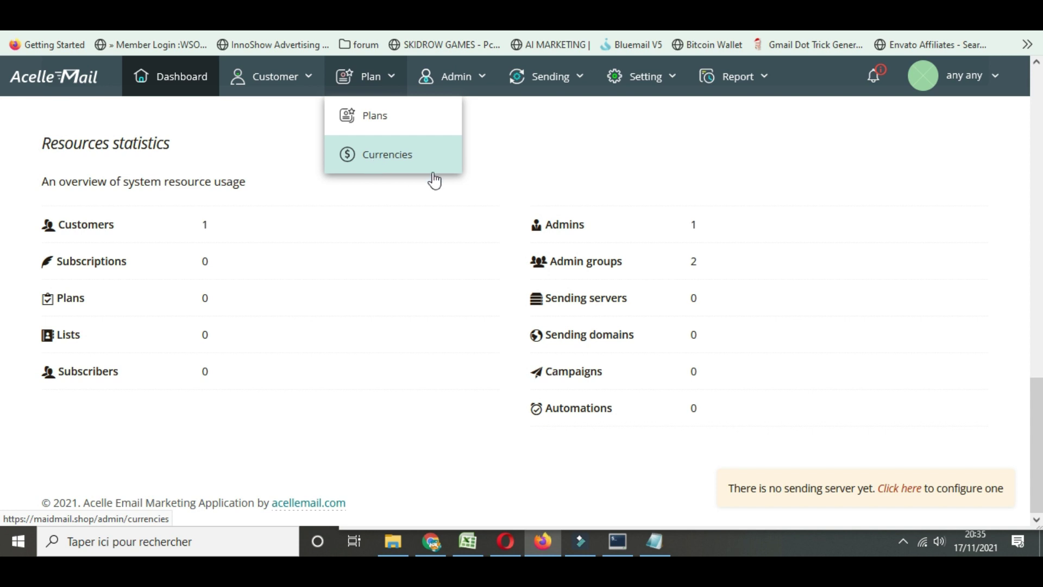
pyautogui.click(380, 118)
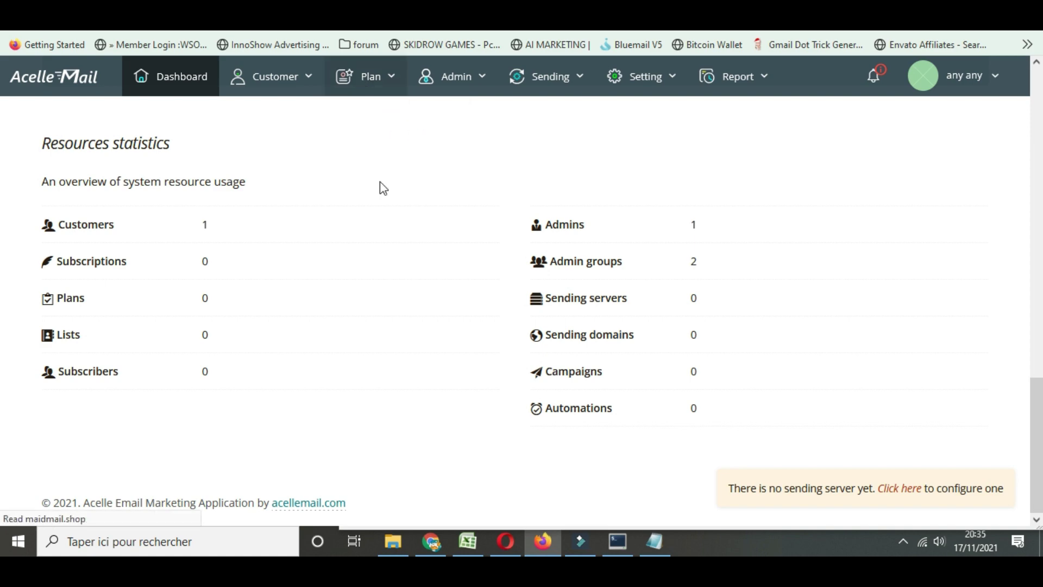
pyautogui.scroll(-2, 417, 210)
pyautogui.scroll(-4, 406, 230)
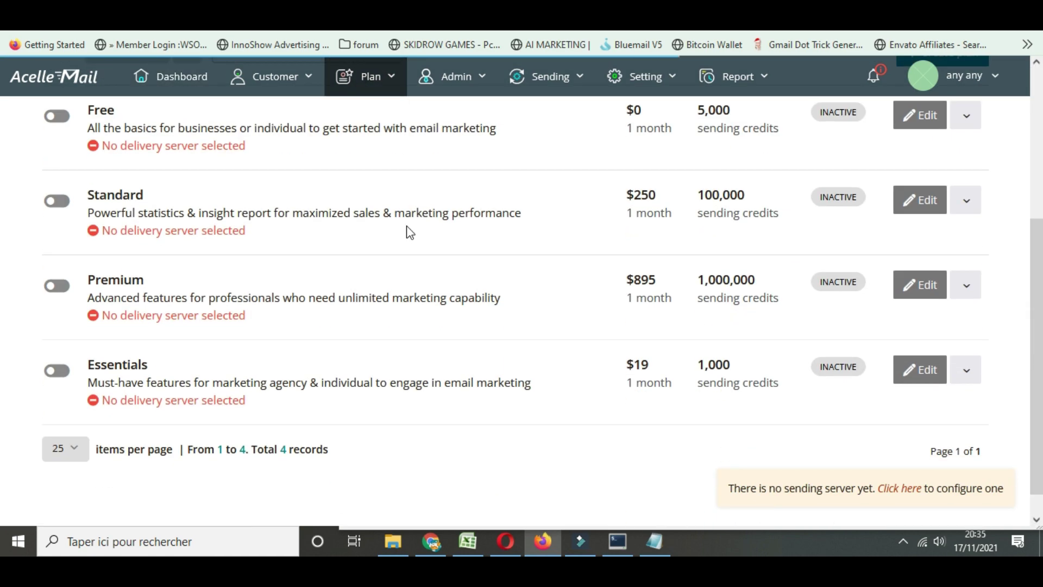
pyautogui.scroll(2, 406, 230)
pyautogui.scroll(-1, 3, 212)
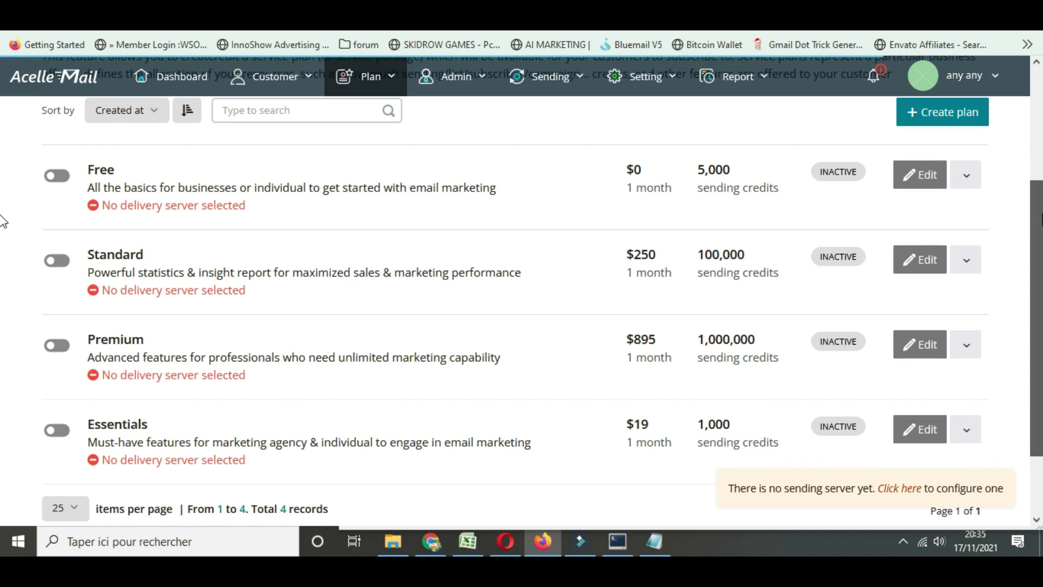